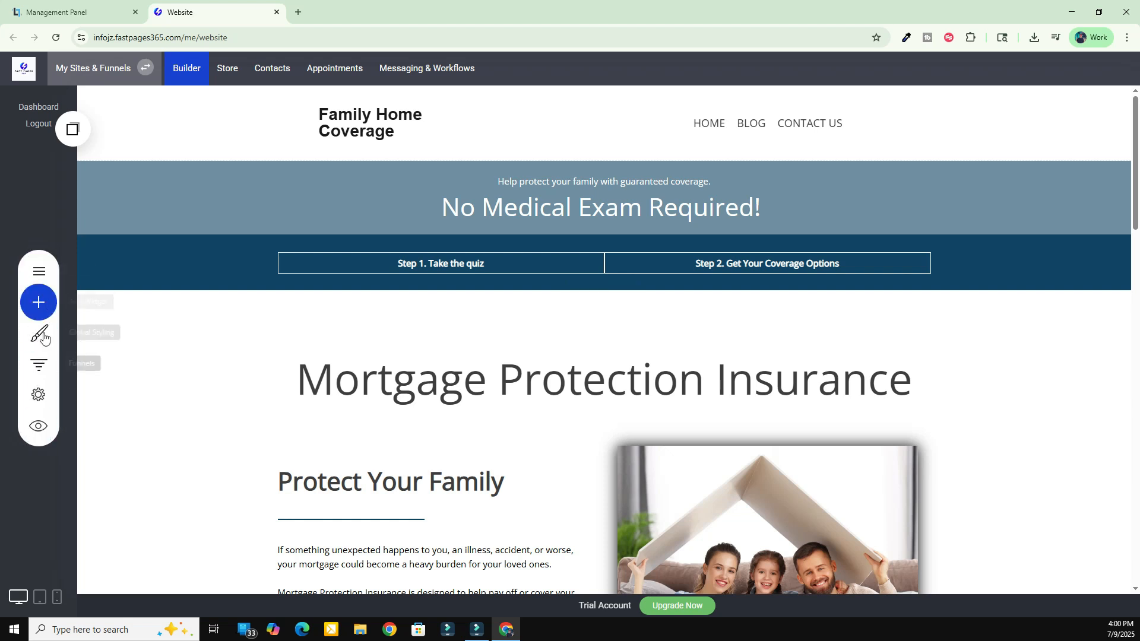
- Look over the website's page list and open the Blog post list
click(38, 267)
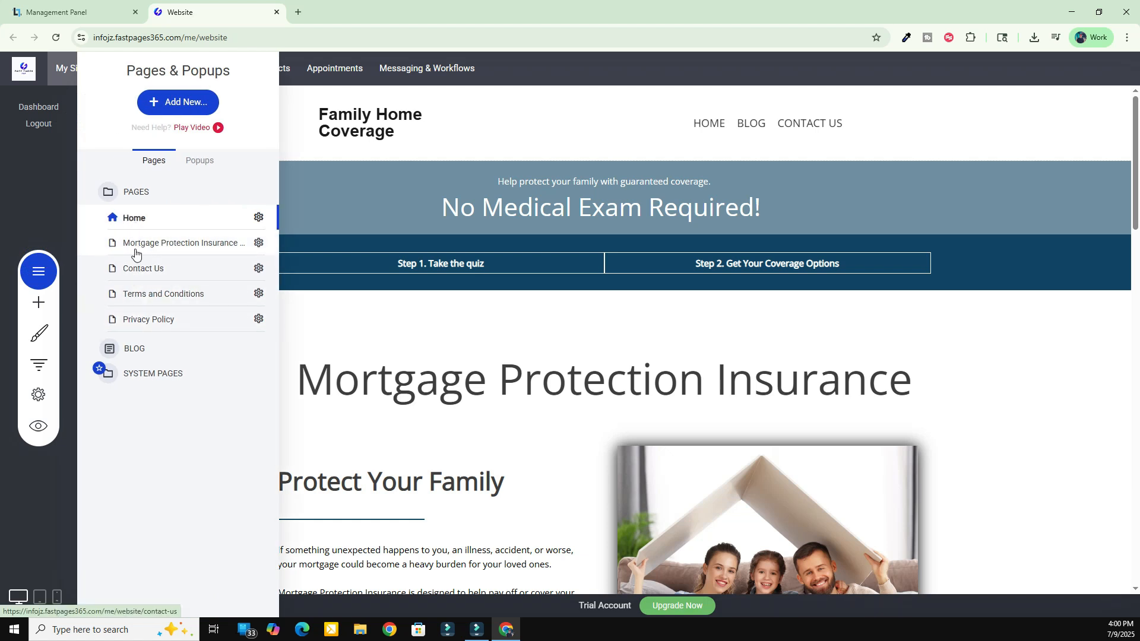
click(136, 193)
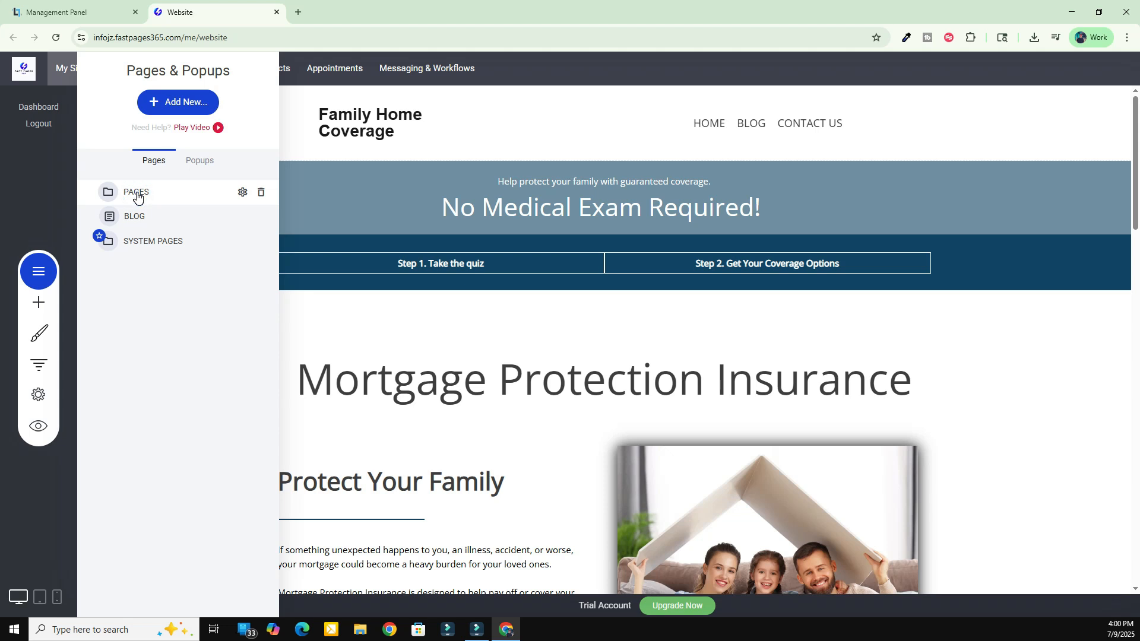
click(137, 195)
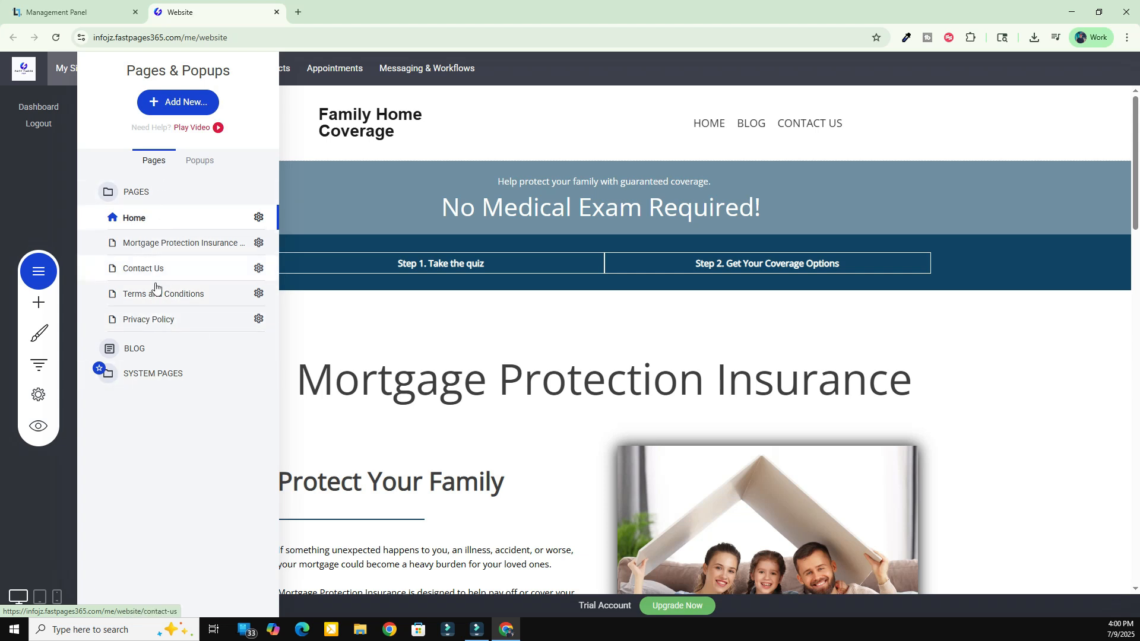
click(138, 354)
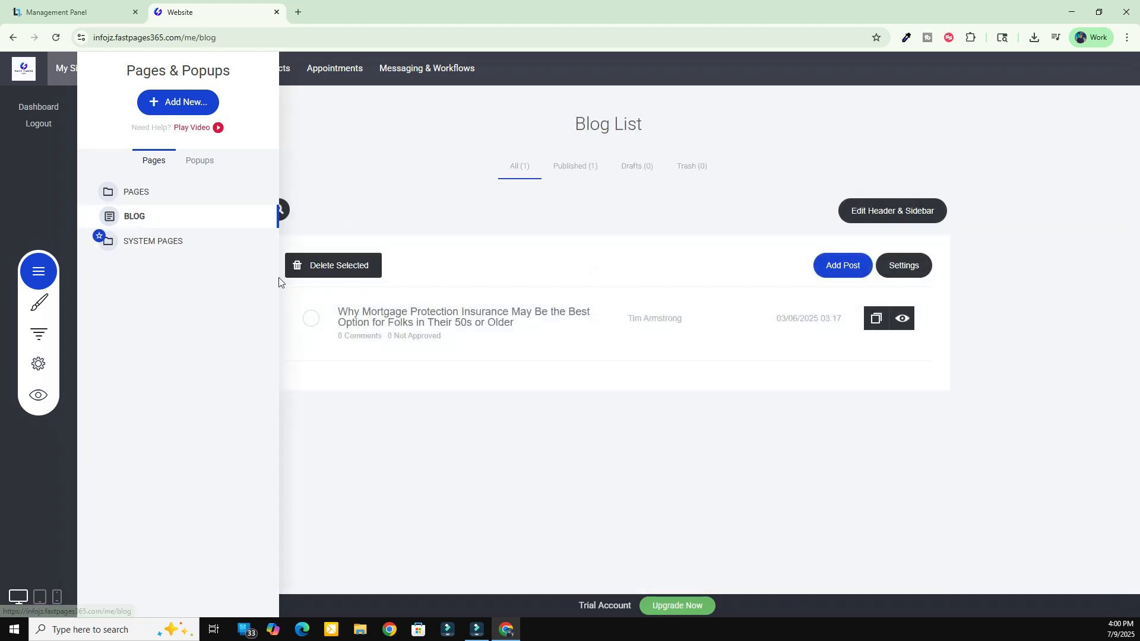
click(509, 225)
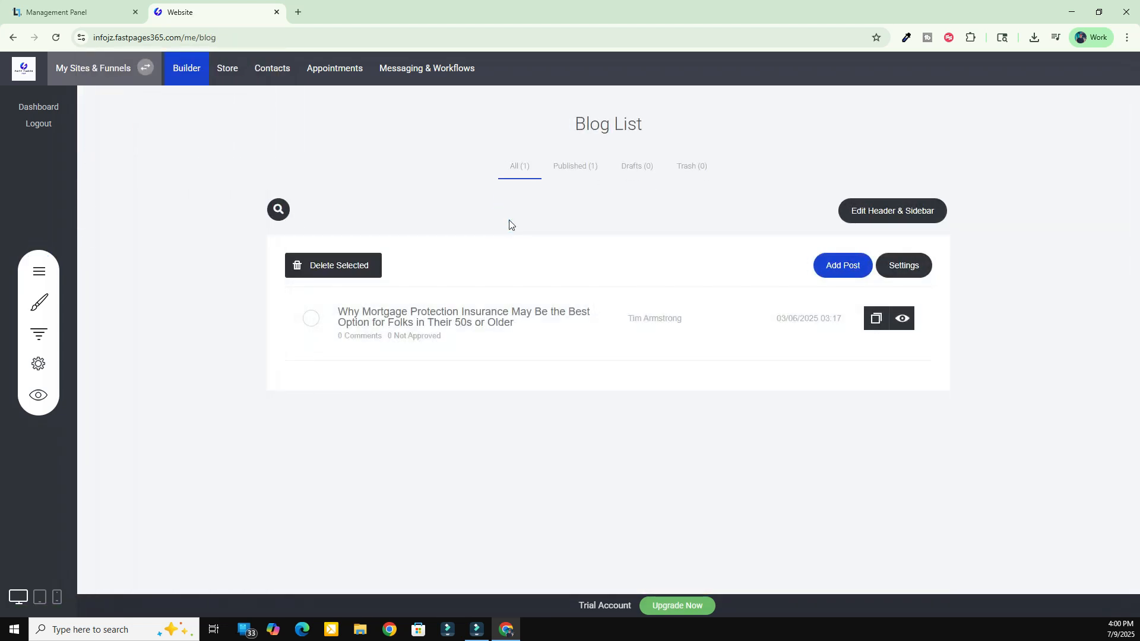
- Review the blog's header and sidebar layout and return to the blog list
click(860, 213)
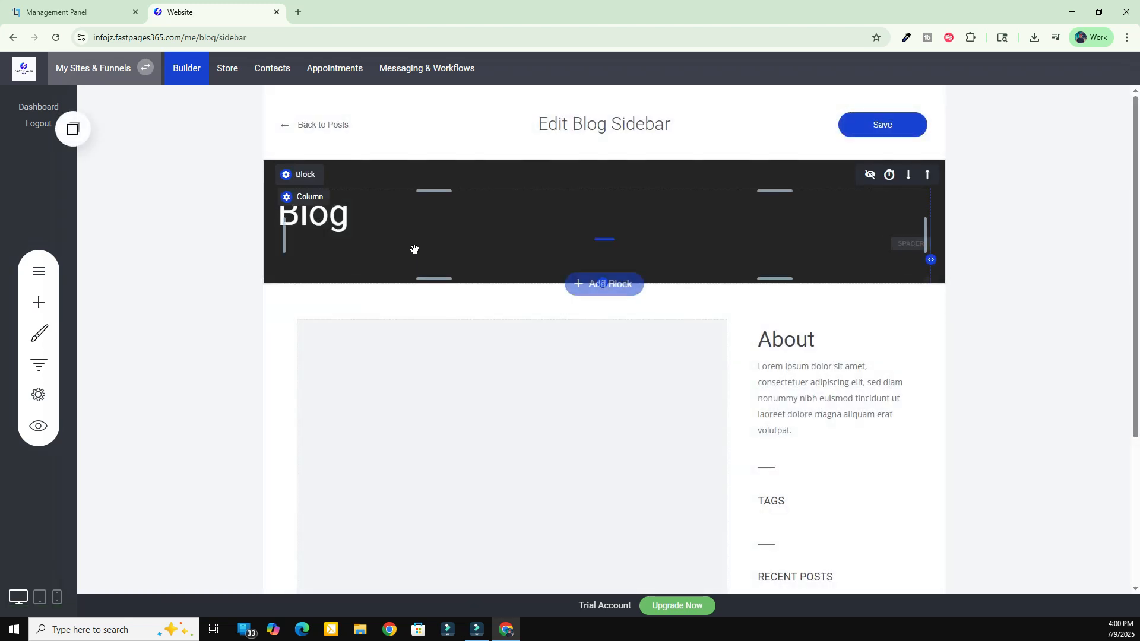
scroll(496, 361, down, 3)
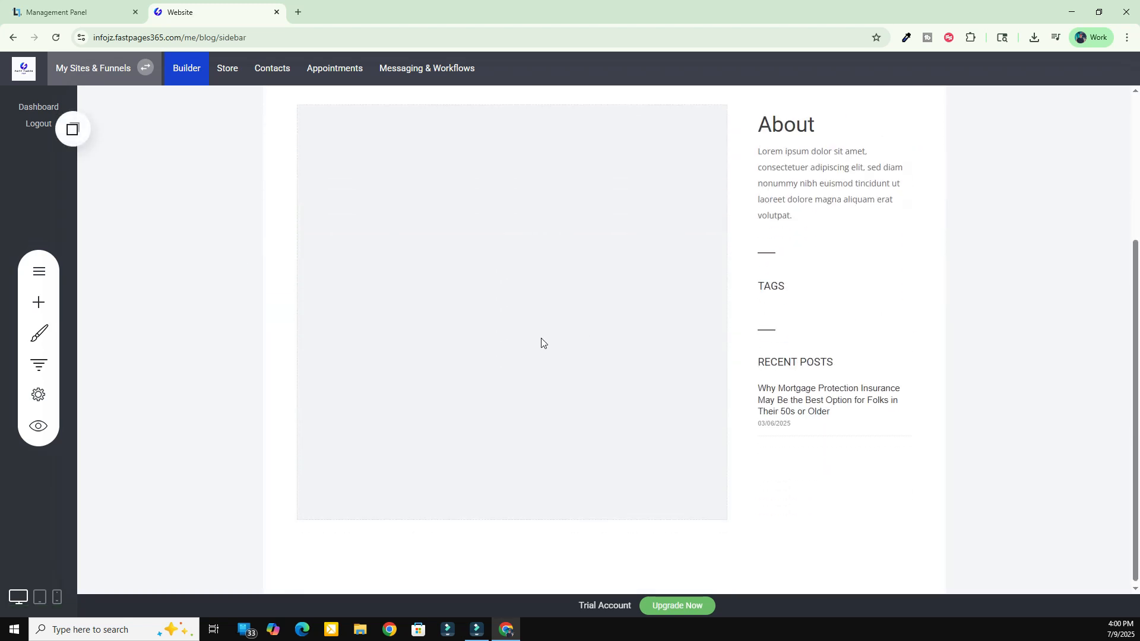
scroll(667, 371, up, 3)
click(326, 126)
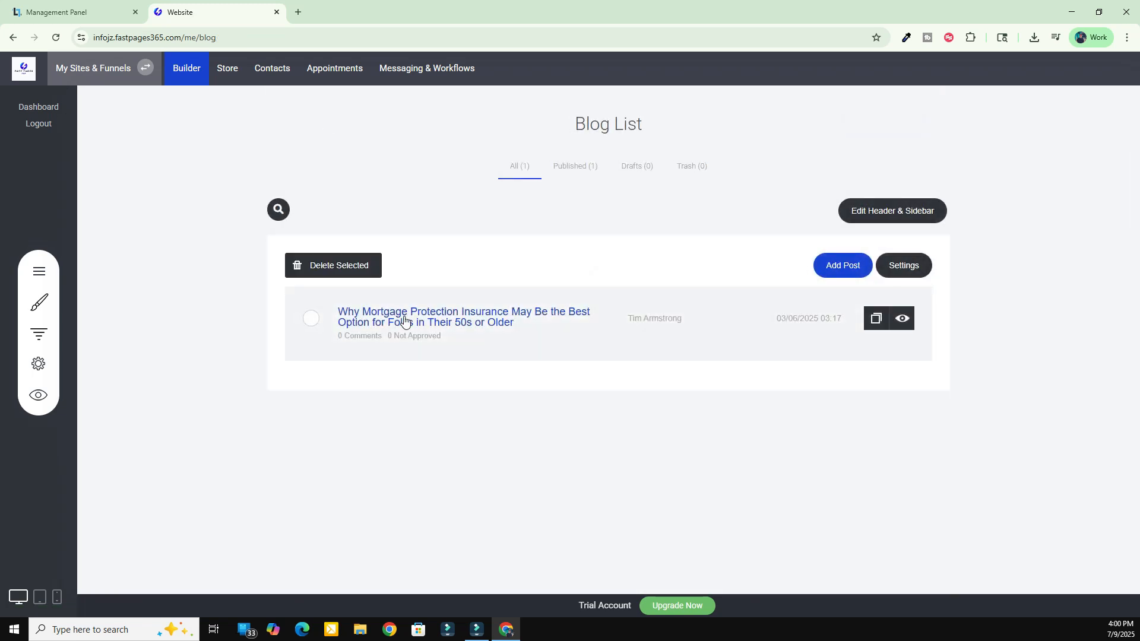
- Review the mortgage protection blog post's content and post settings, and return to the blog list
click(403, 321)
scroll(567, 386, down, 3)
scroll(567, 386, down, 15)
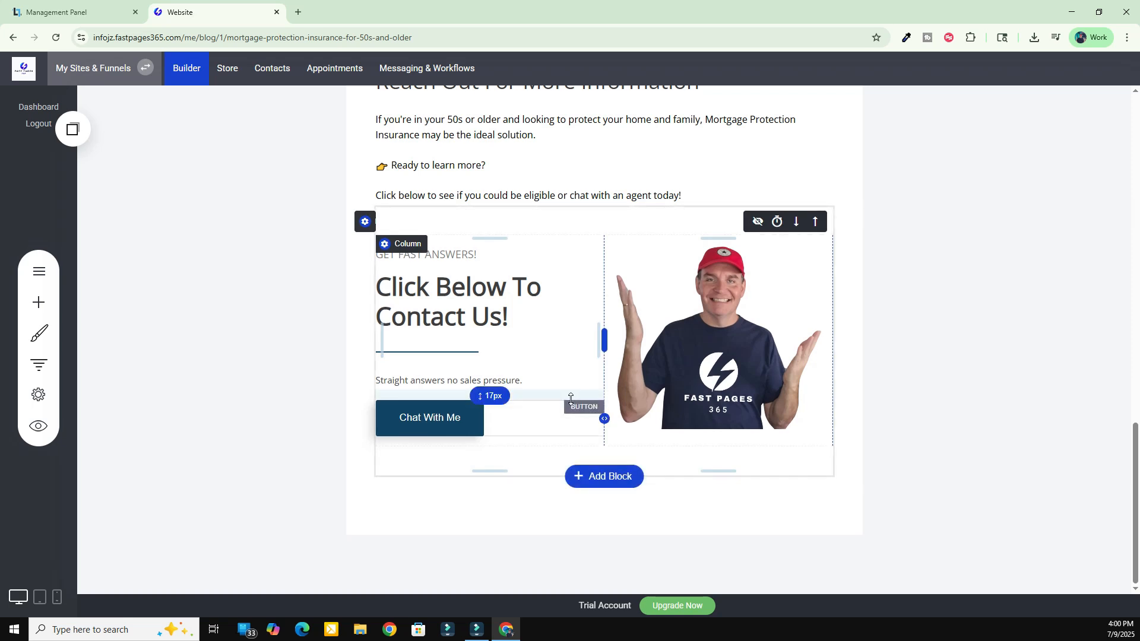
scroll(570, 399, up, 20)
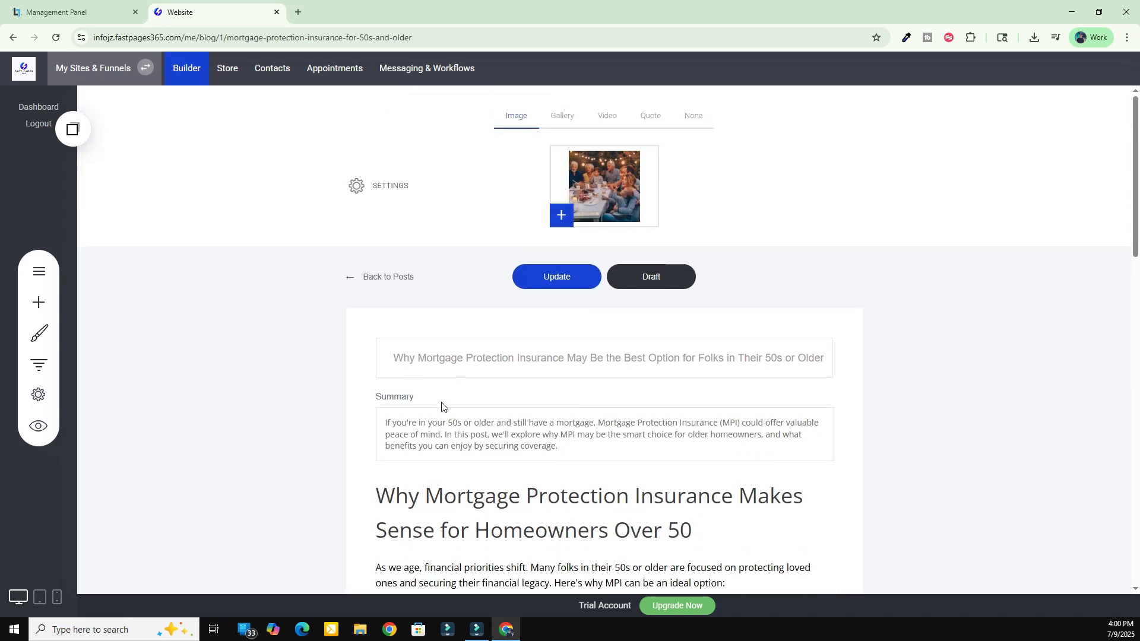
click(357, 185)
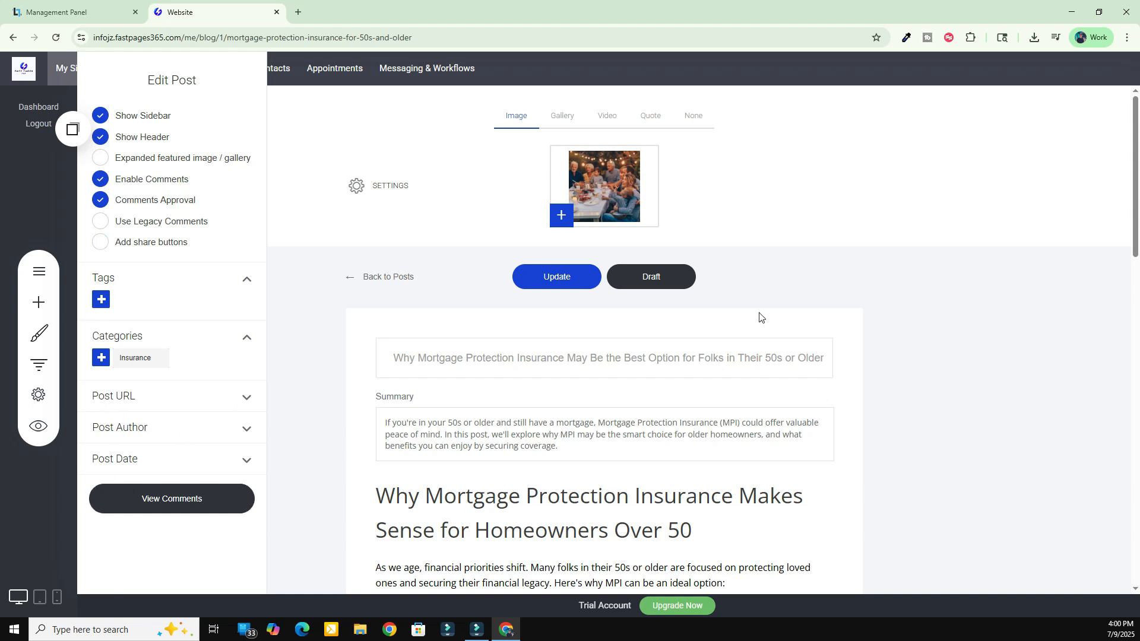
click(387, 277)
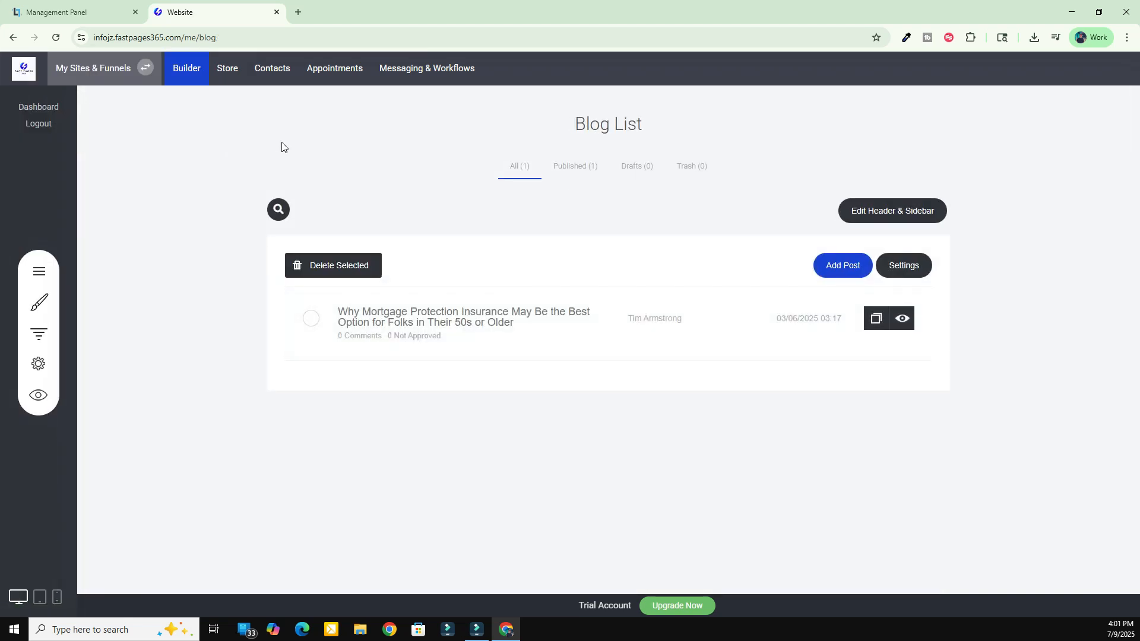
- Open the website's Home page in the builder with the page list closed
click(38, 271)
click(145, 185)
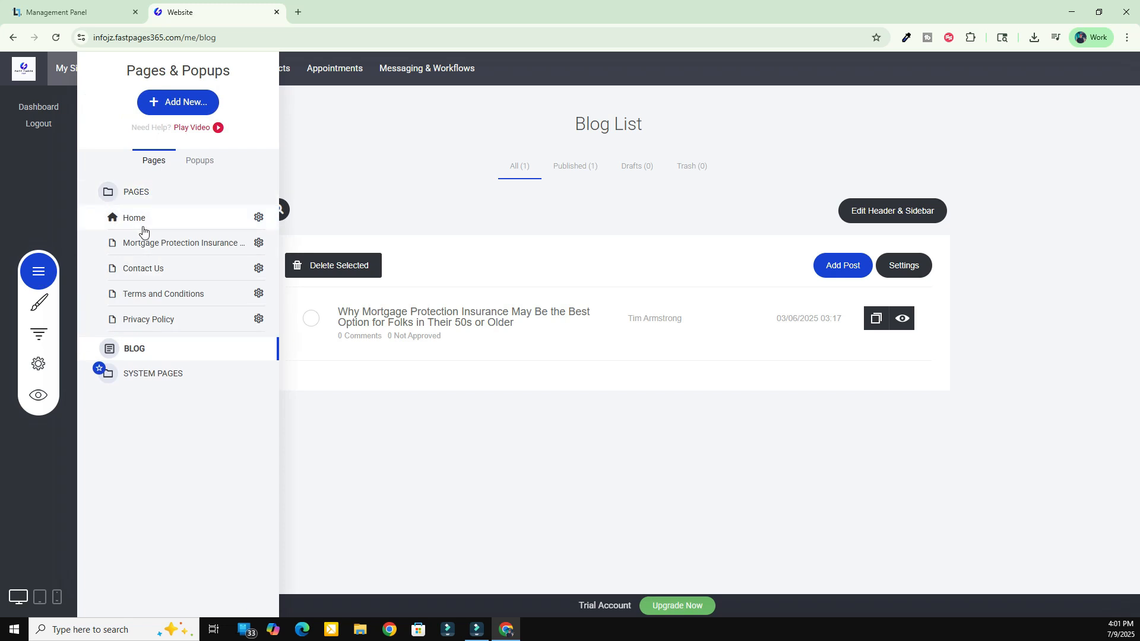
click(139, 223)
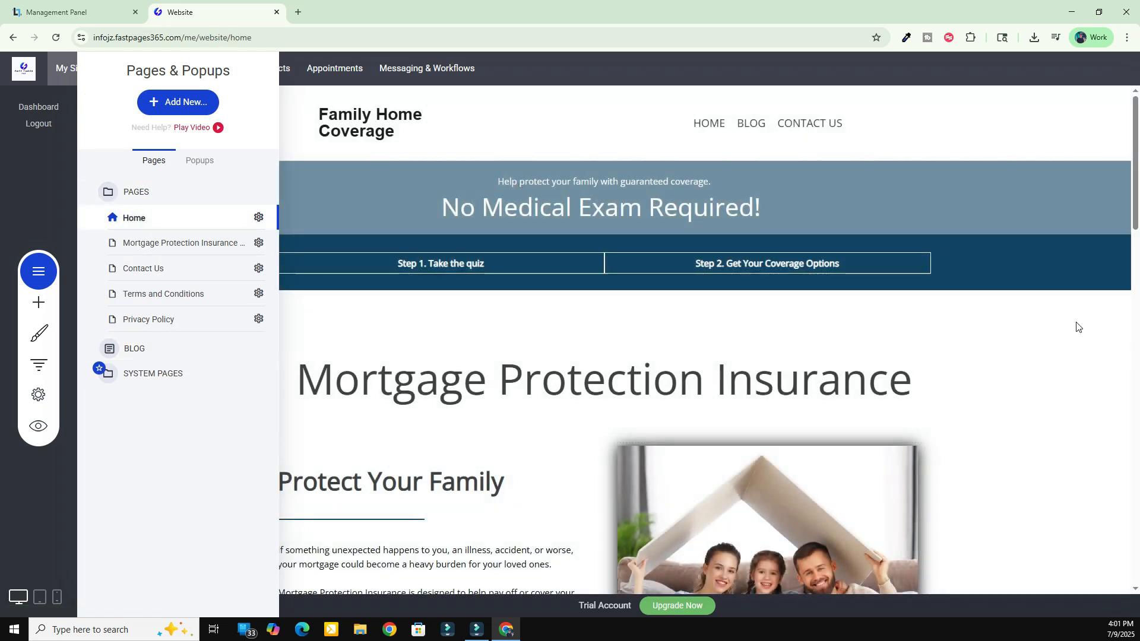
click(1043, 333)
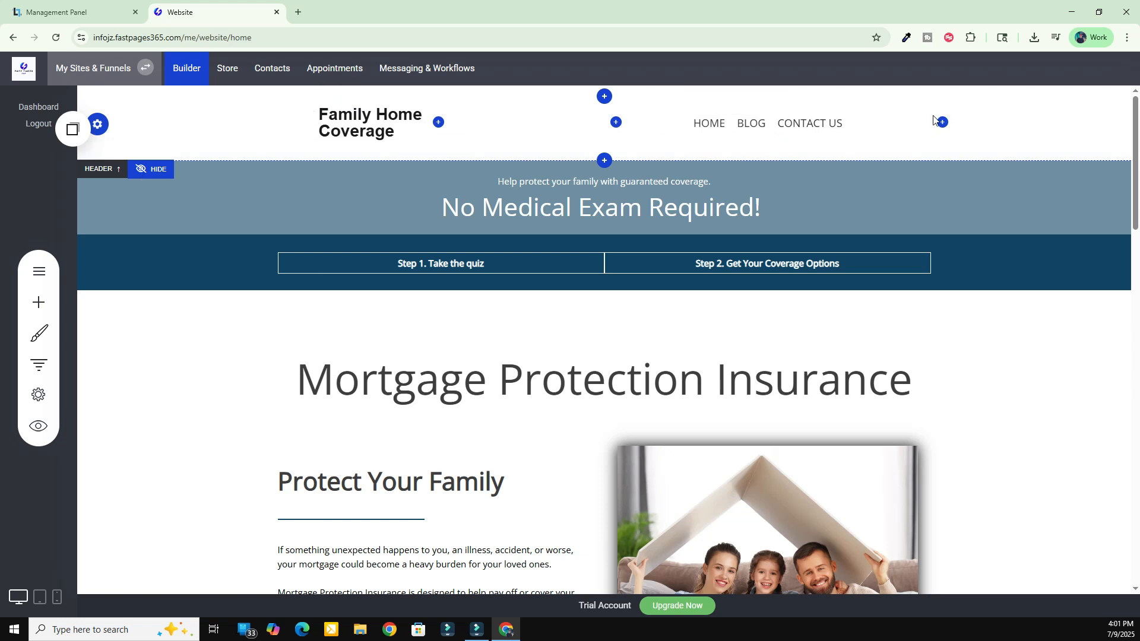
- Examine the Mortgage Protection Insurance Results page's settings, including the alternative header option, and leave without saving
click(38, 274)
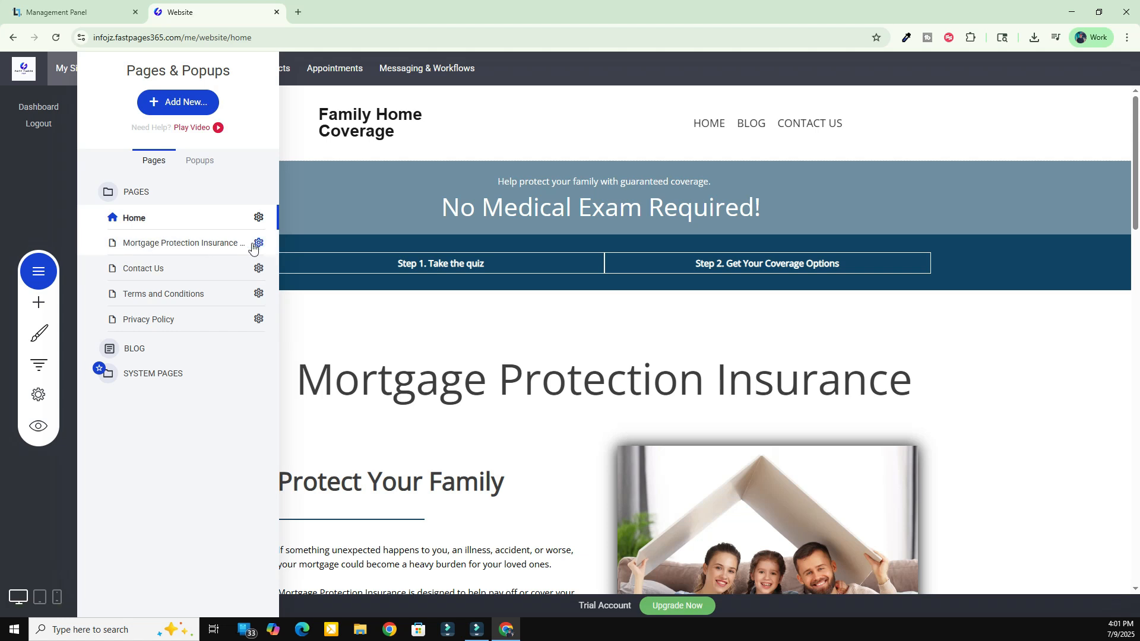
click(200, 246)
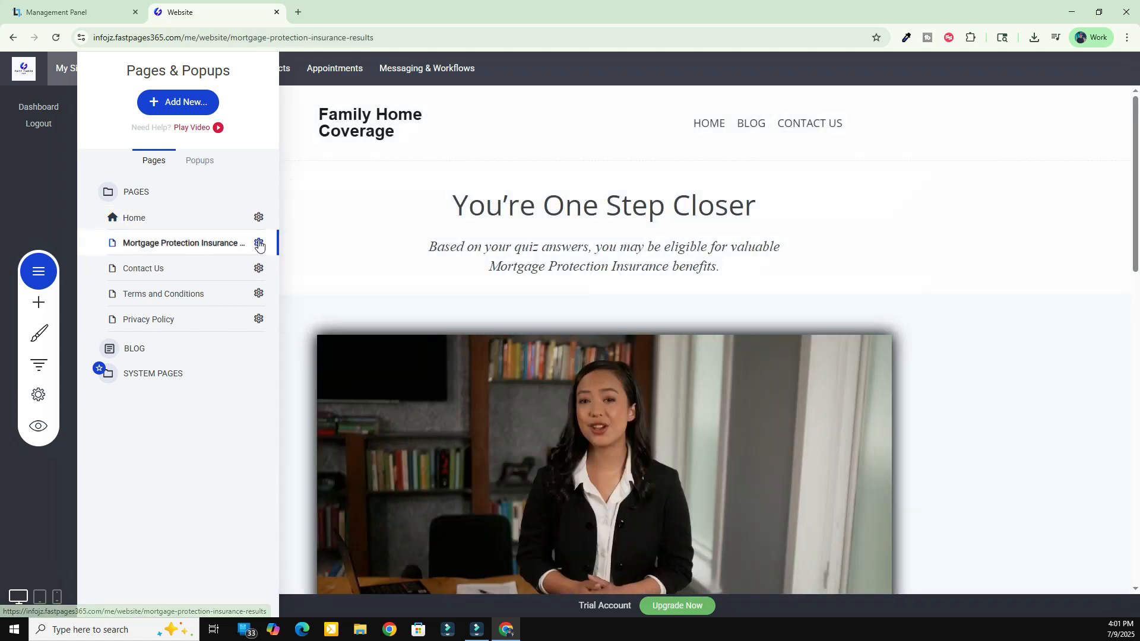
click(258, 244)
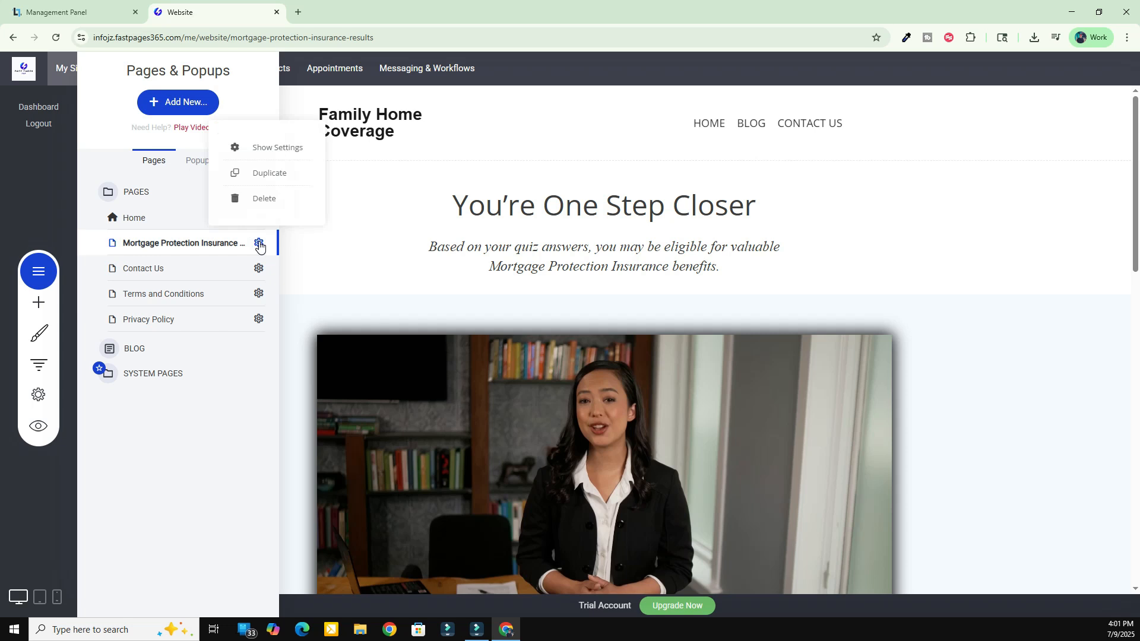
click(283, 147)
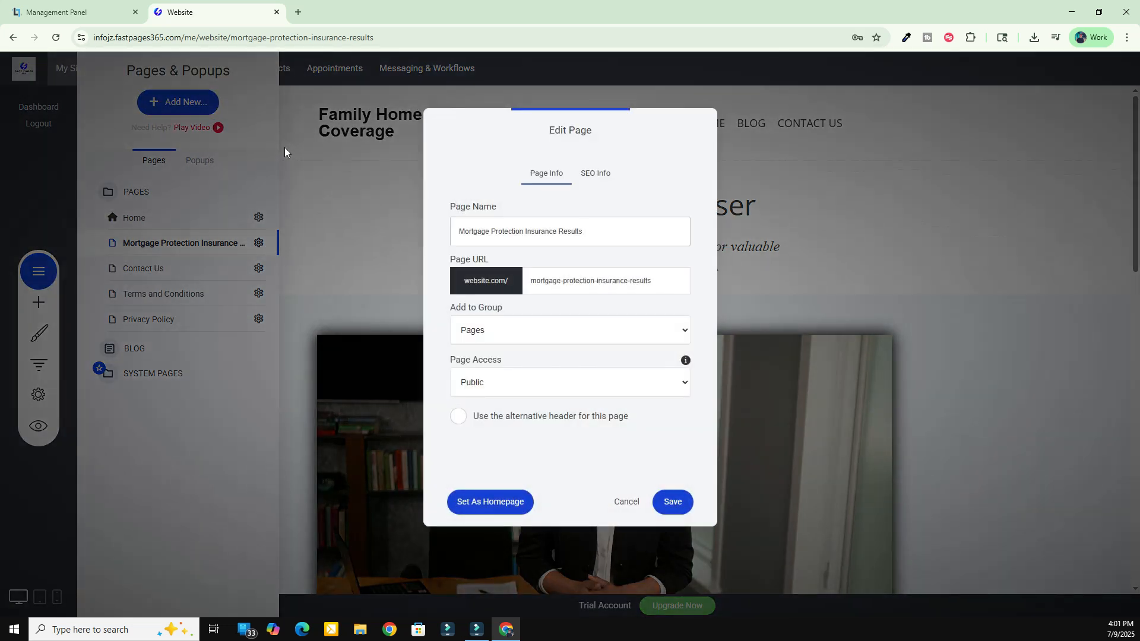
click(458, 417)
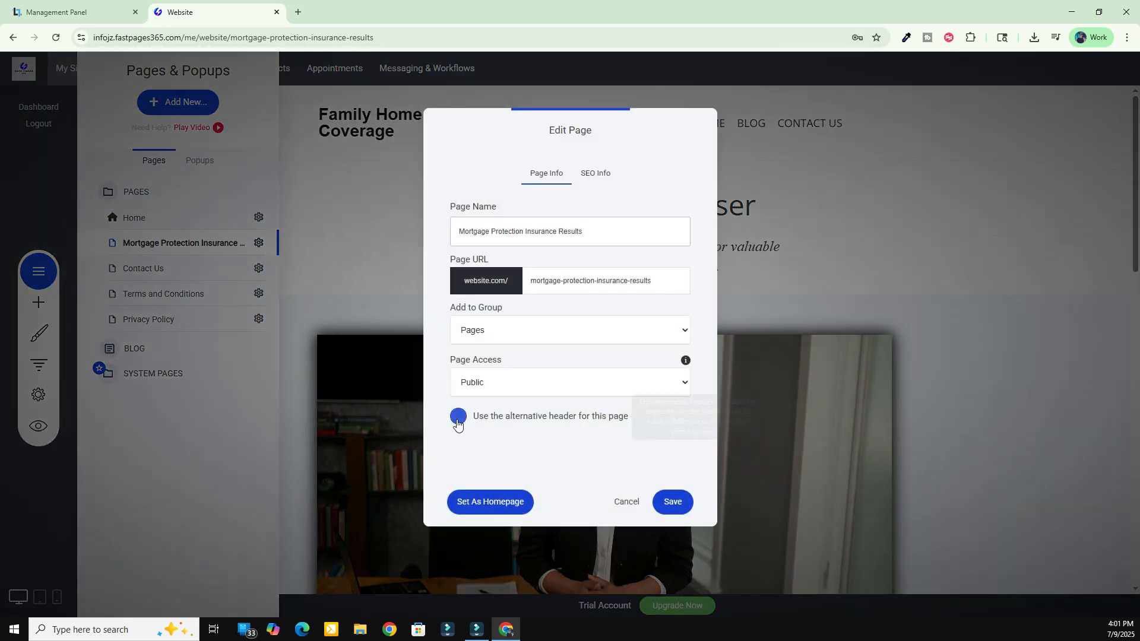
click(499, 425)
click(500, 426)
click(545, 415)
click(545, 417)
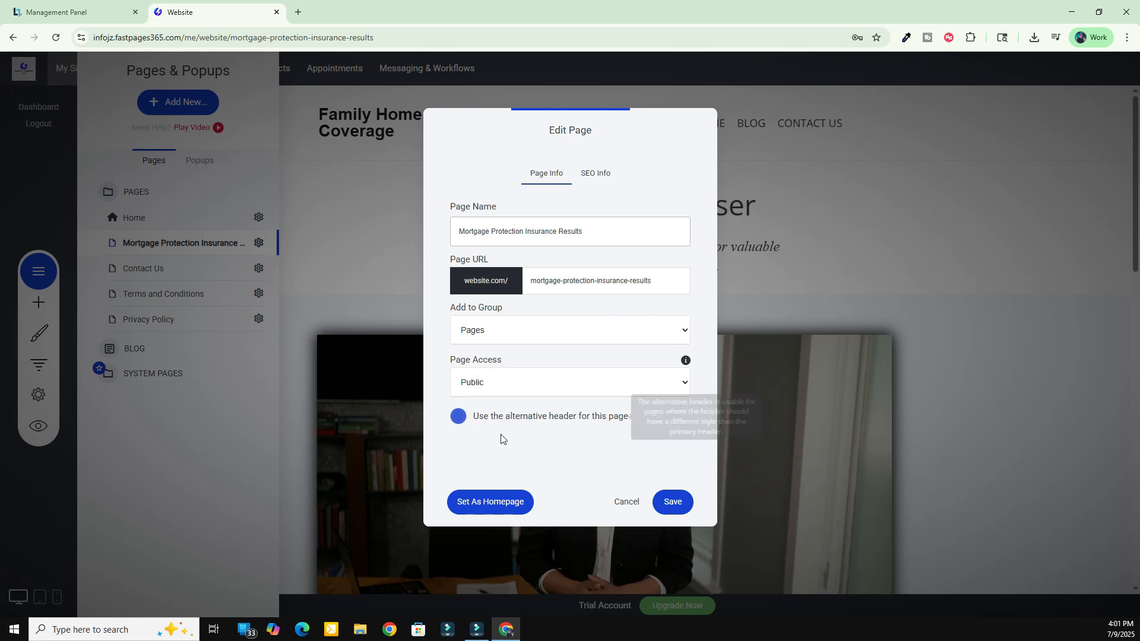
click(521, 424)
click(531, 418)
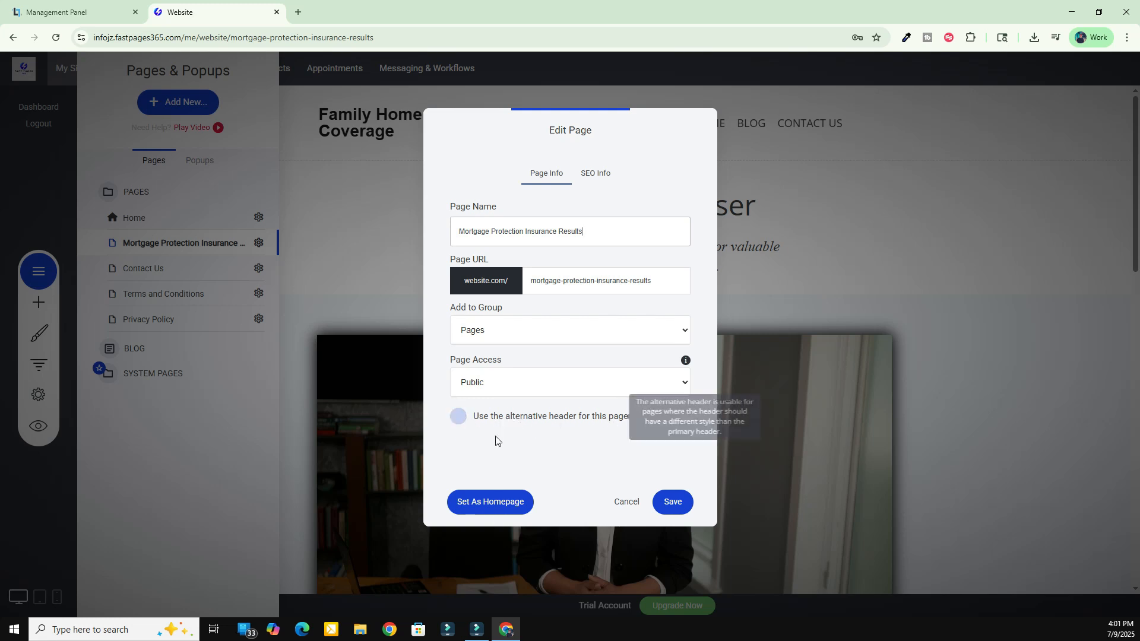
click(621, 502)
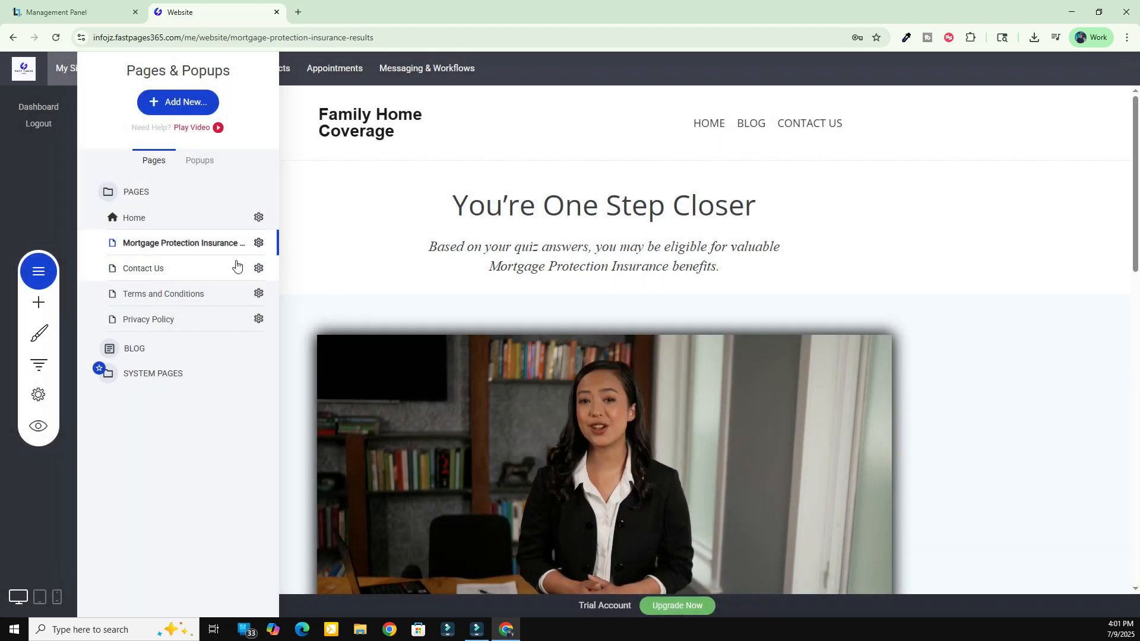
- Return to the Home page and open the header's text logo for editing
click(145, 219)
click(506, 129)
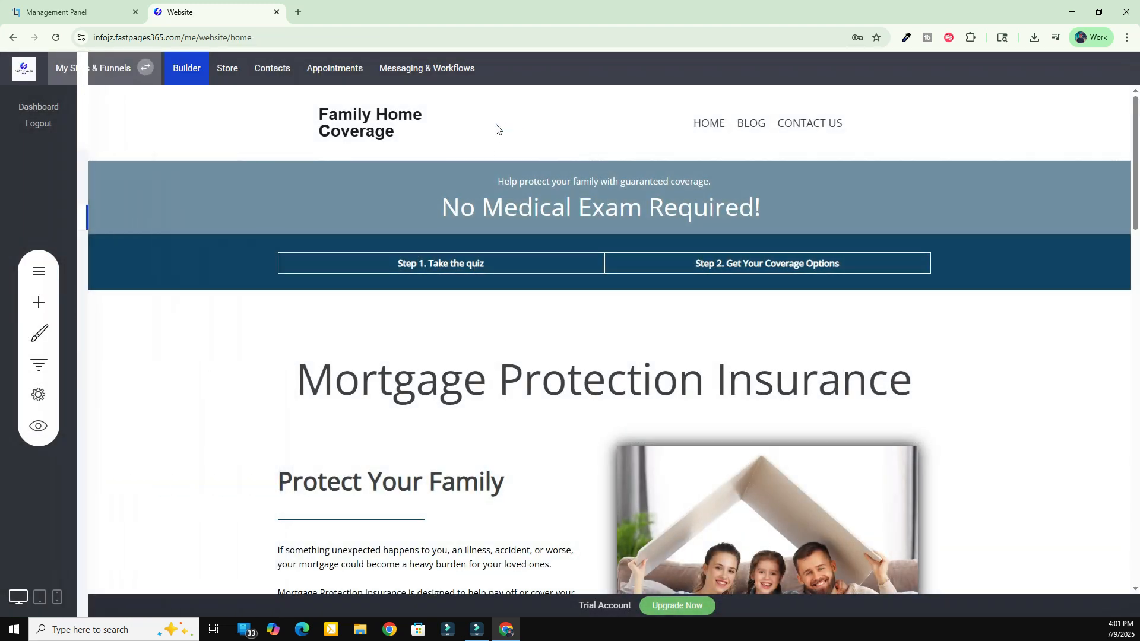
click(351, 131)
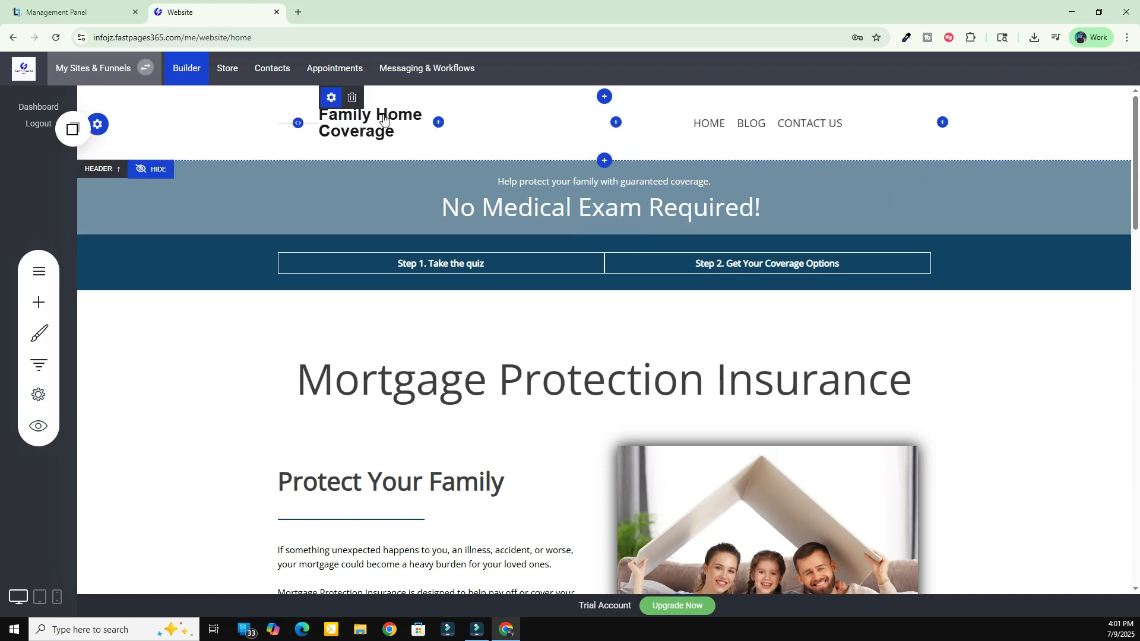
click(330, 98)
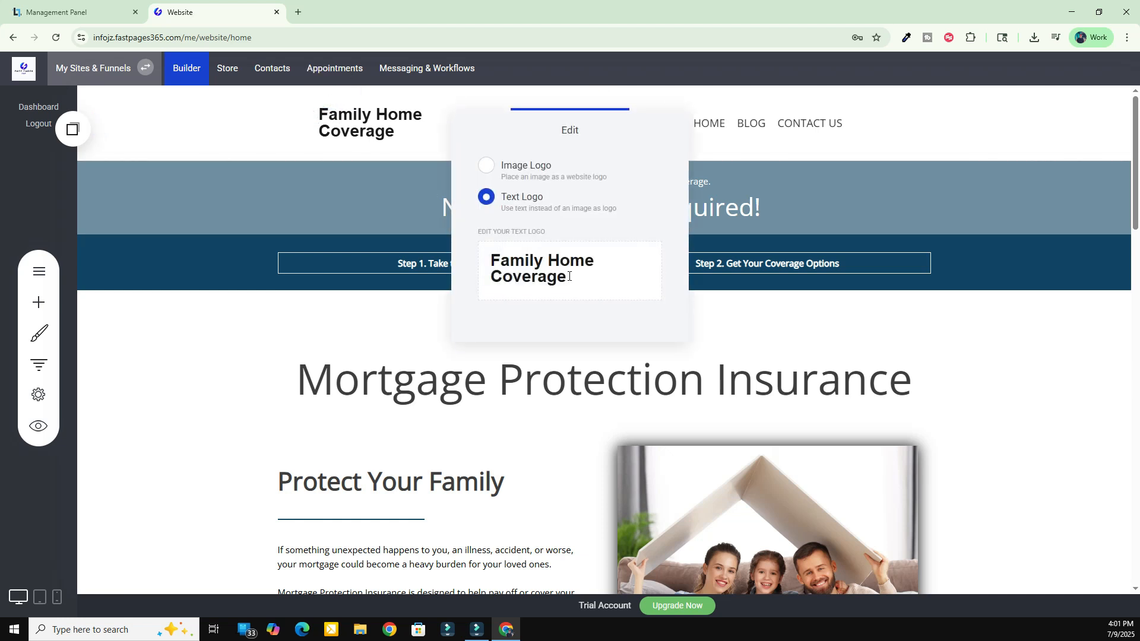
drag(568, 276, 474, 259)
- Preview the image logo option and its file manager, and switch back to the text logo
click(509, 169)
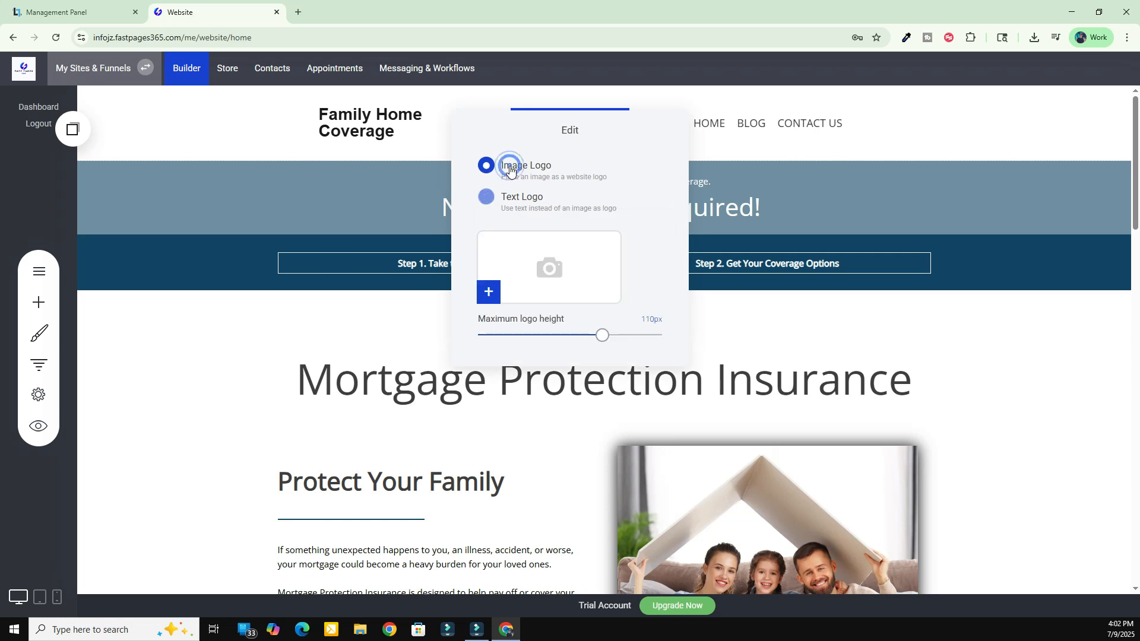
click(533, 274)
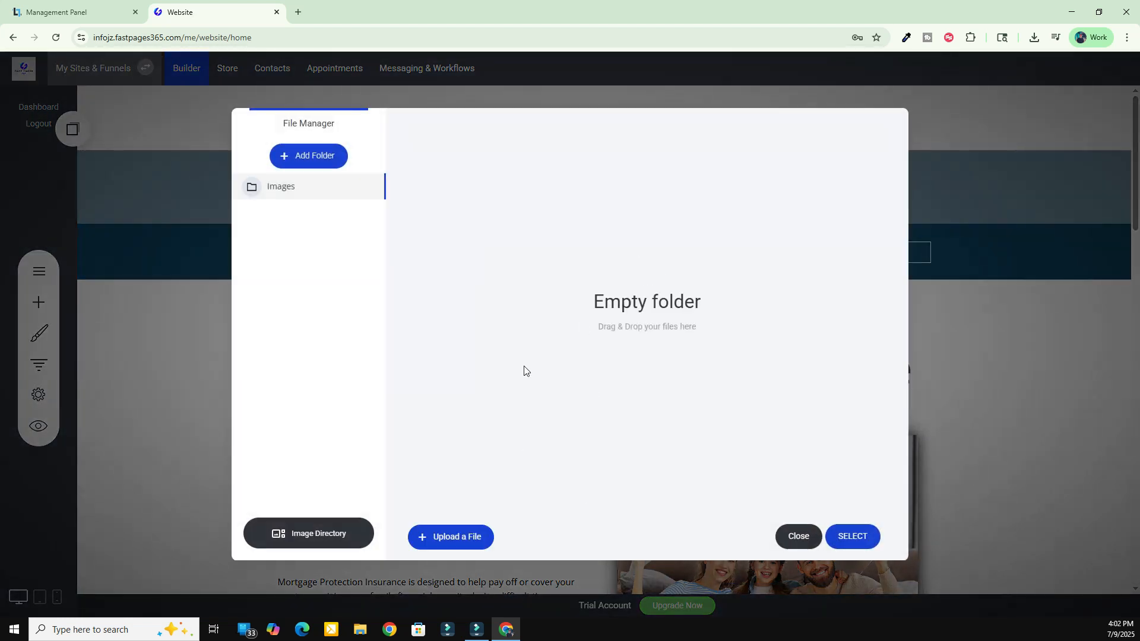
click(797, 536)
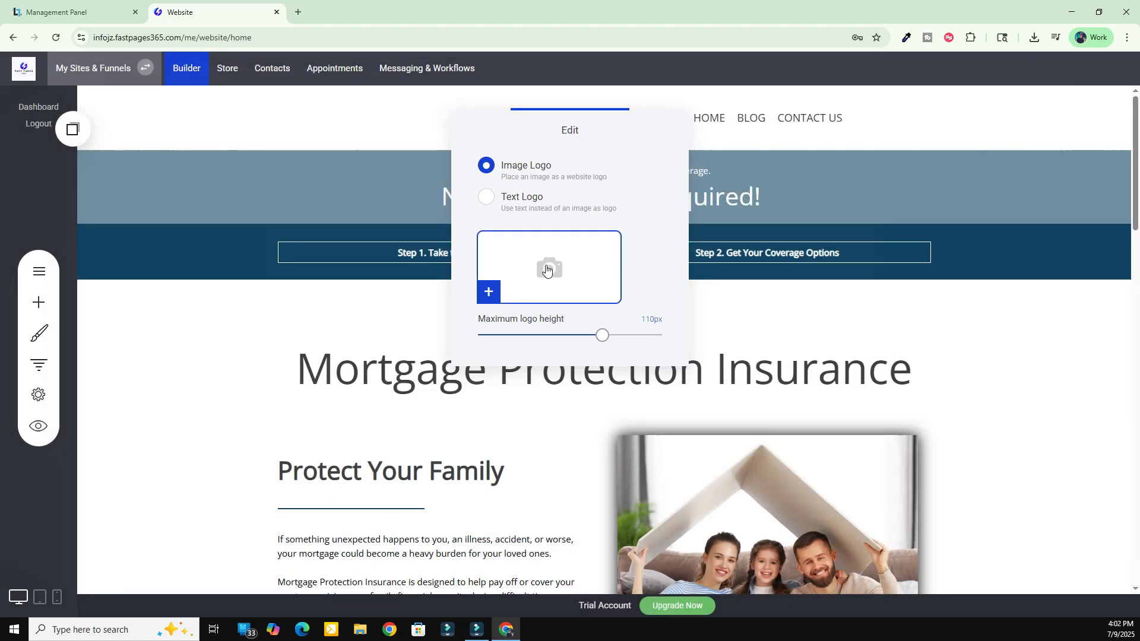
click(486, 197)
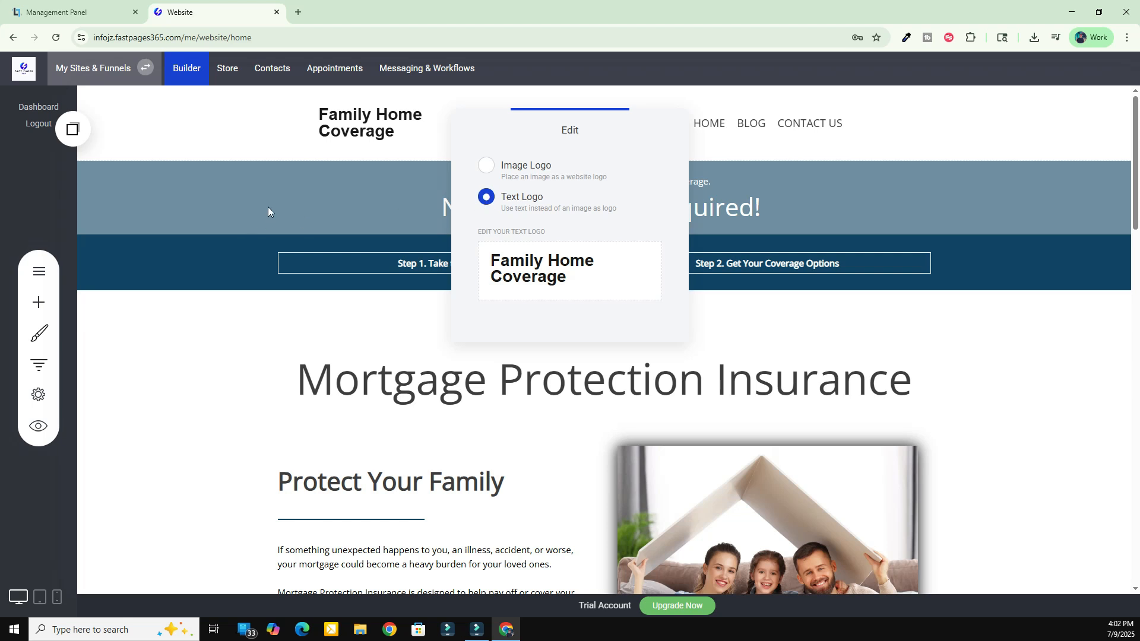
- Slightly increase the line height of the Family Home Coverage text logo
click(601, 276)
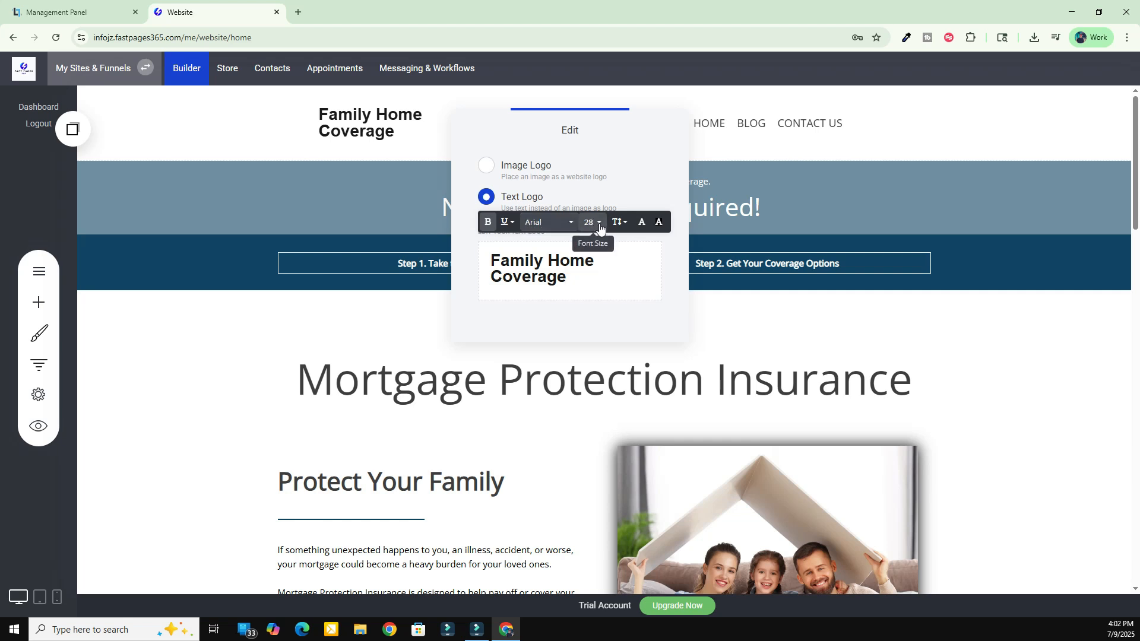
click(618, 222)
click(632, 290)
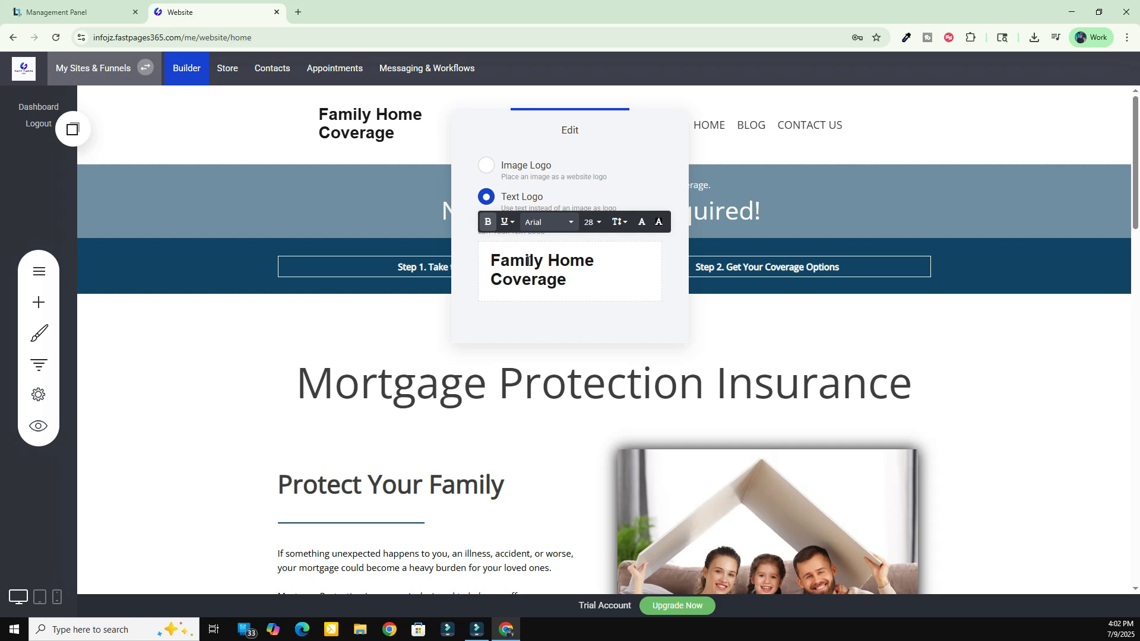
- Recolor the whole text logo with the dark blue global color and close the logo editor
drag(597, 283, 482, 259)
click(641, 222)
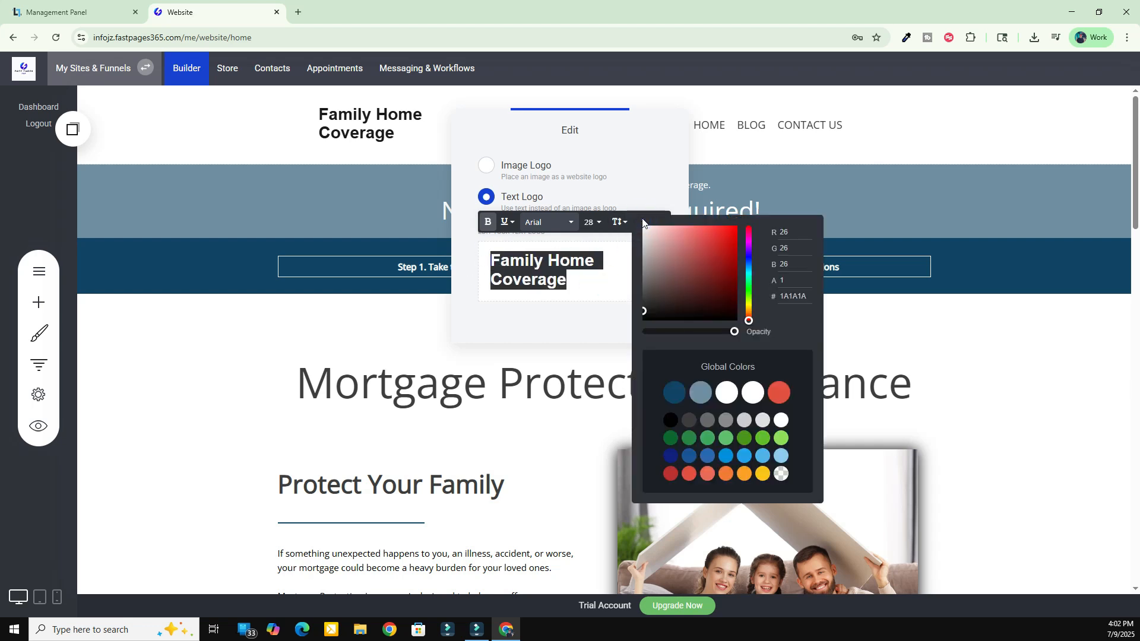
click(674, 392)
click(561, 333)
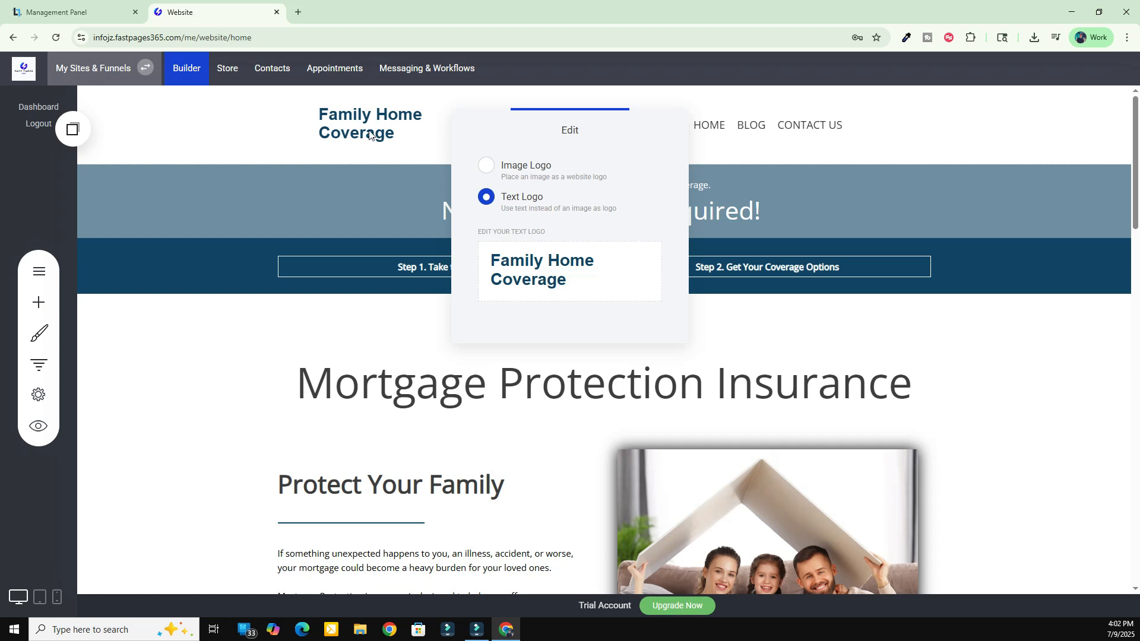
click(347, 123)
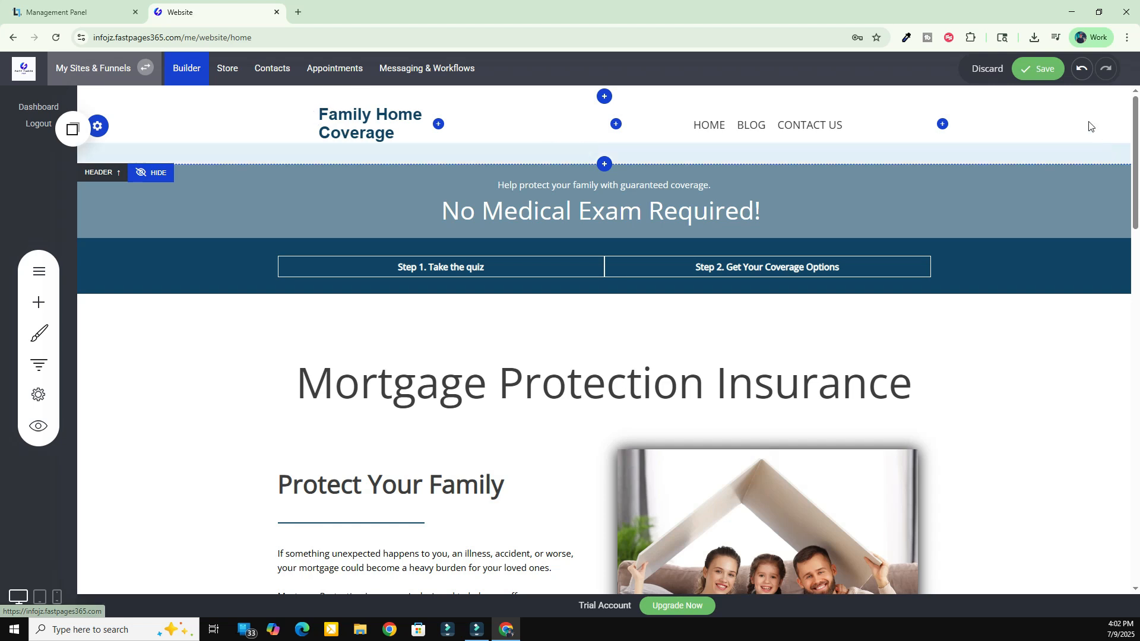
- Save the recolored text logo, and change the header logo's type to an image logo
click(1040, 70)
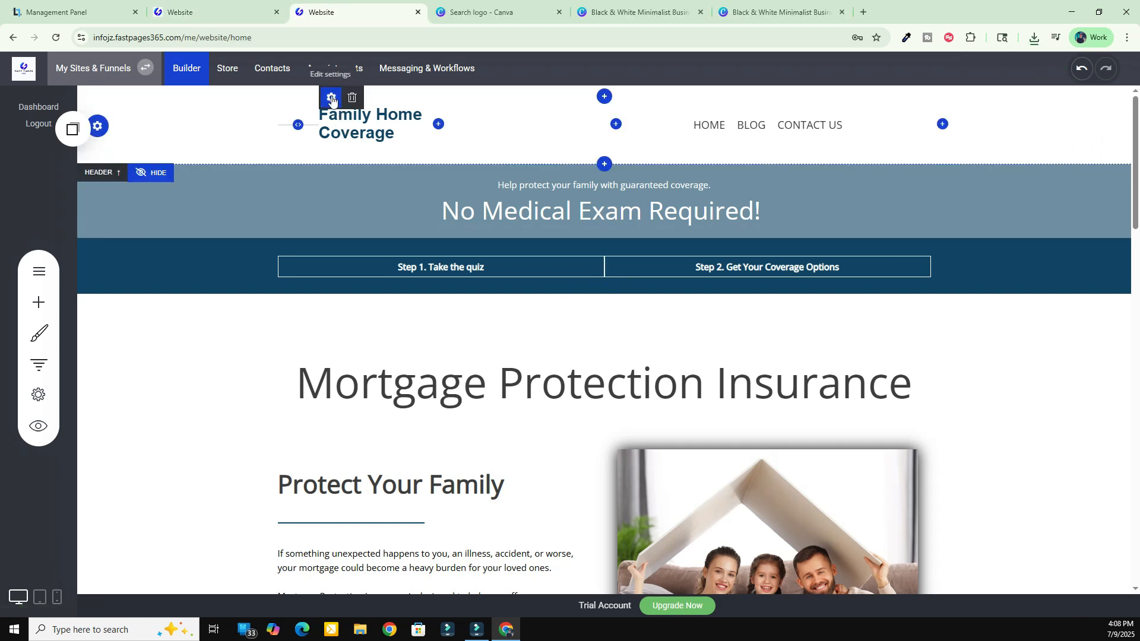
click(331, 100)
click(486, 167)
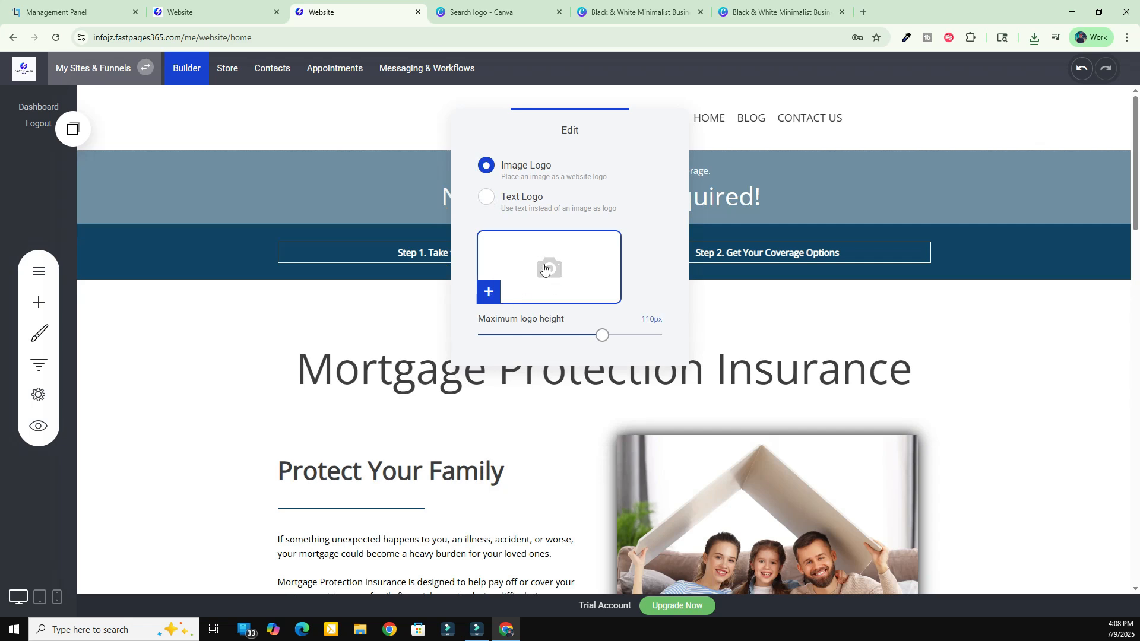
- Upload the Black & White Minimalist Business Logo (500 x 120 px) image from Downloads and use it as the header logo
click(543, 268)
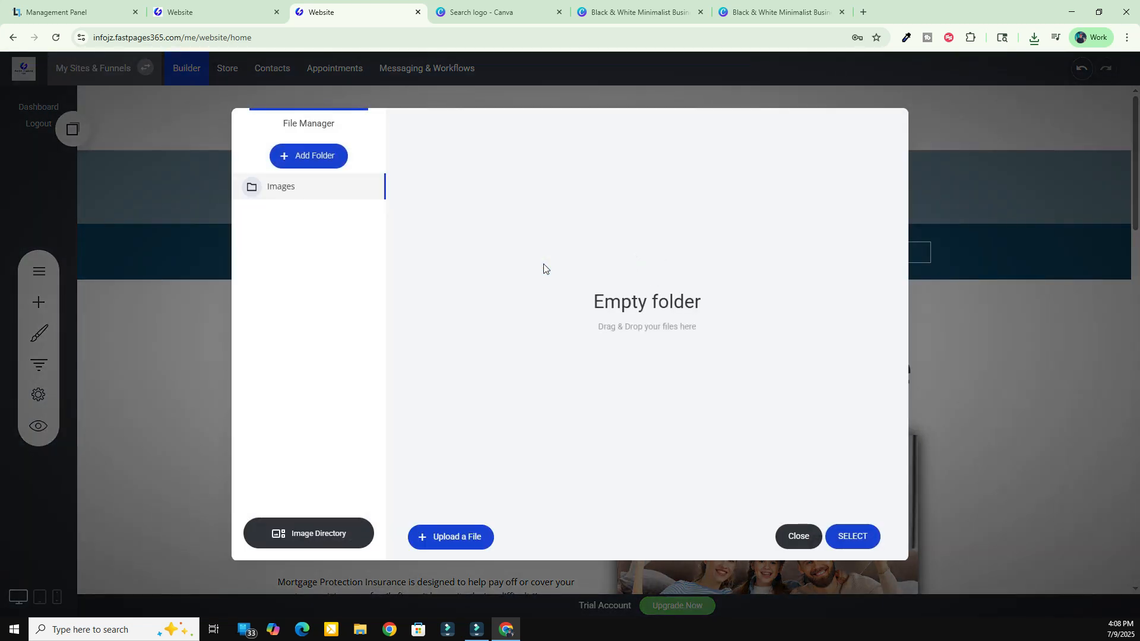
click(466, 541)
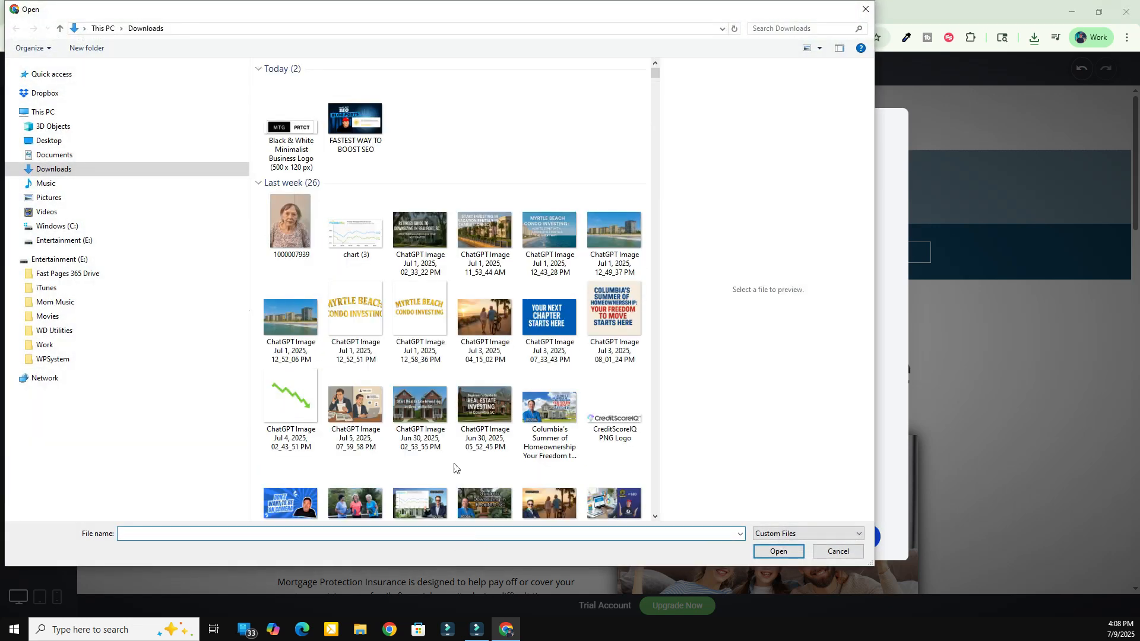
click(296, 153)
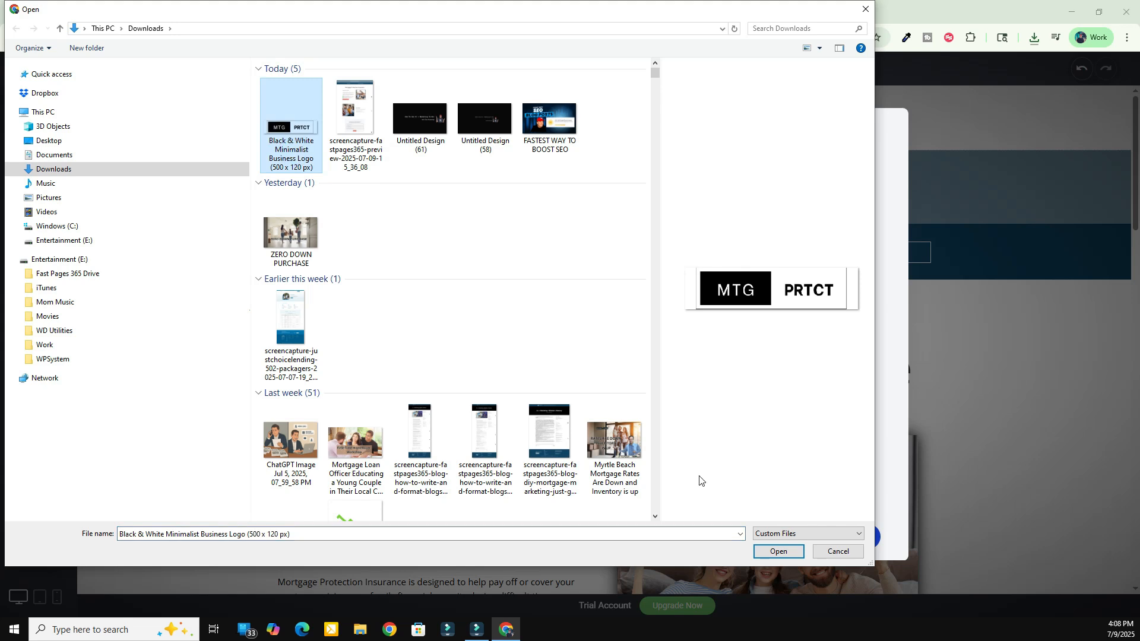
click(778, 552)
mouse_move(506, 218)
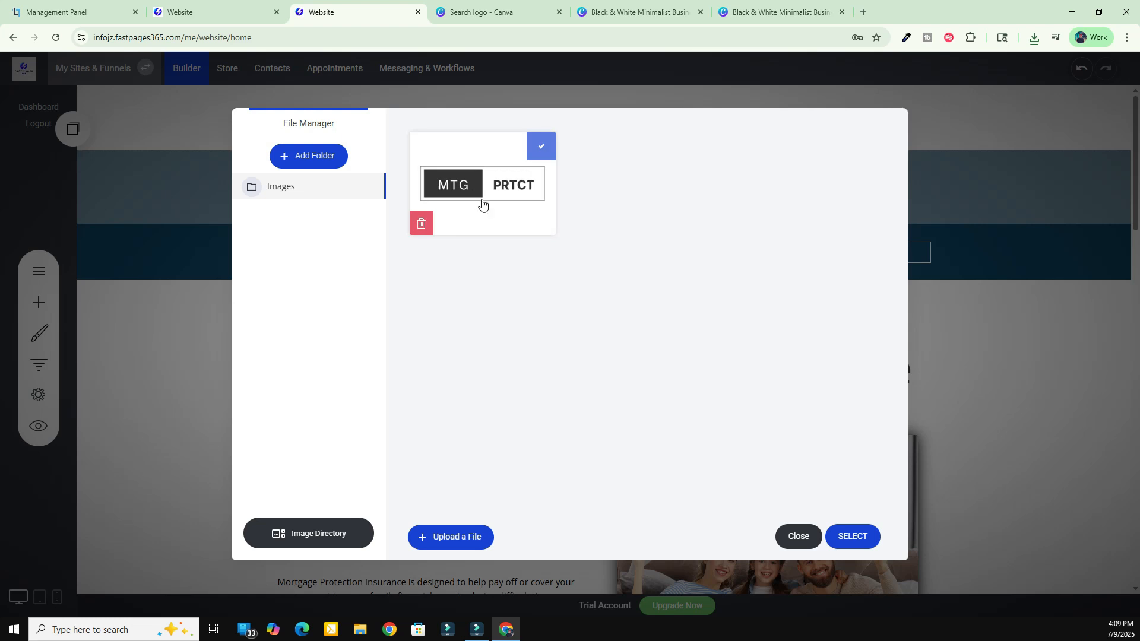
click(512, 201)
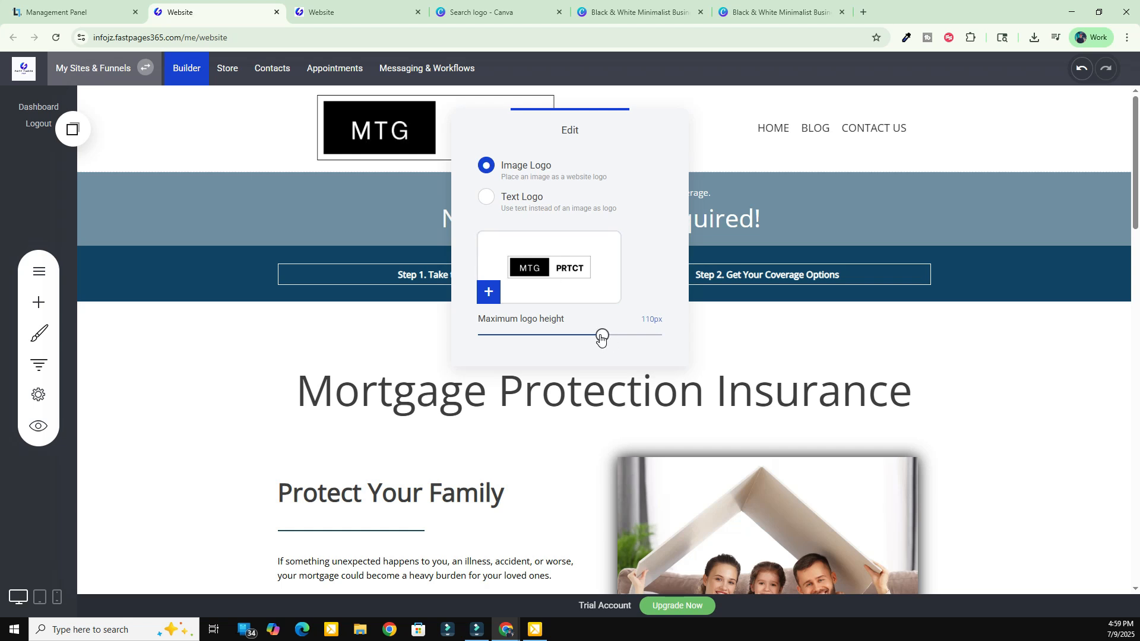
- Reduce the image logo's maximum height to 60px and close the logo settings
drag(600, 337, 575, 342)
drag(569, 342, 564, 343)
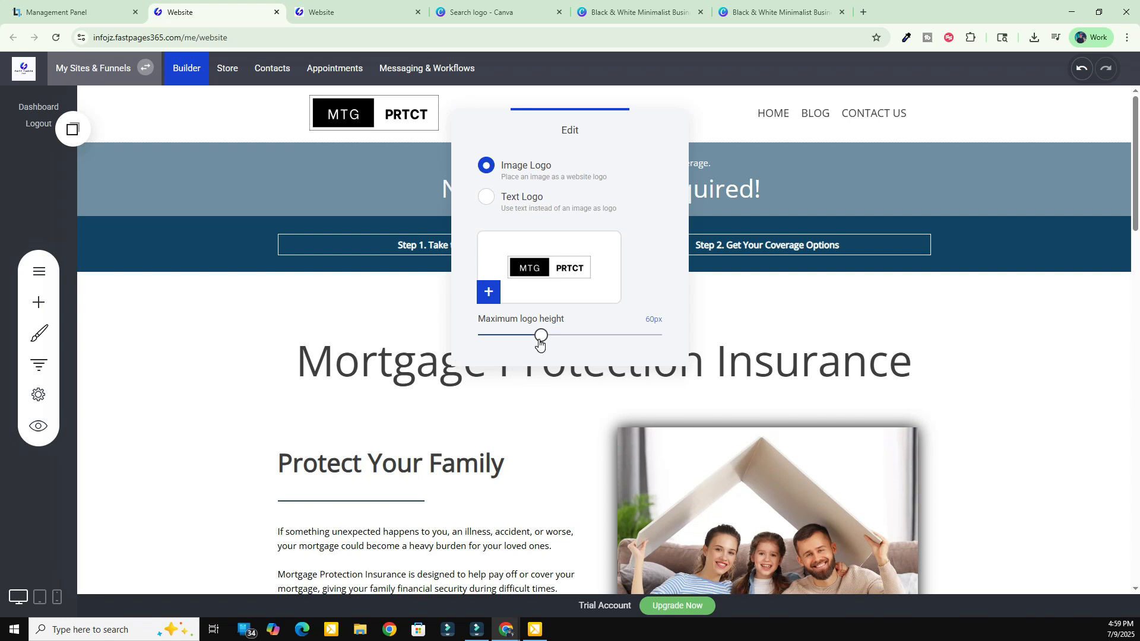
click(1006, 337)
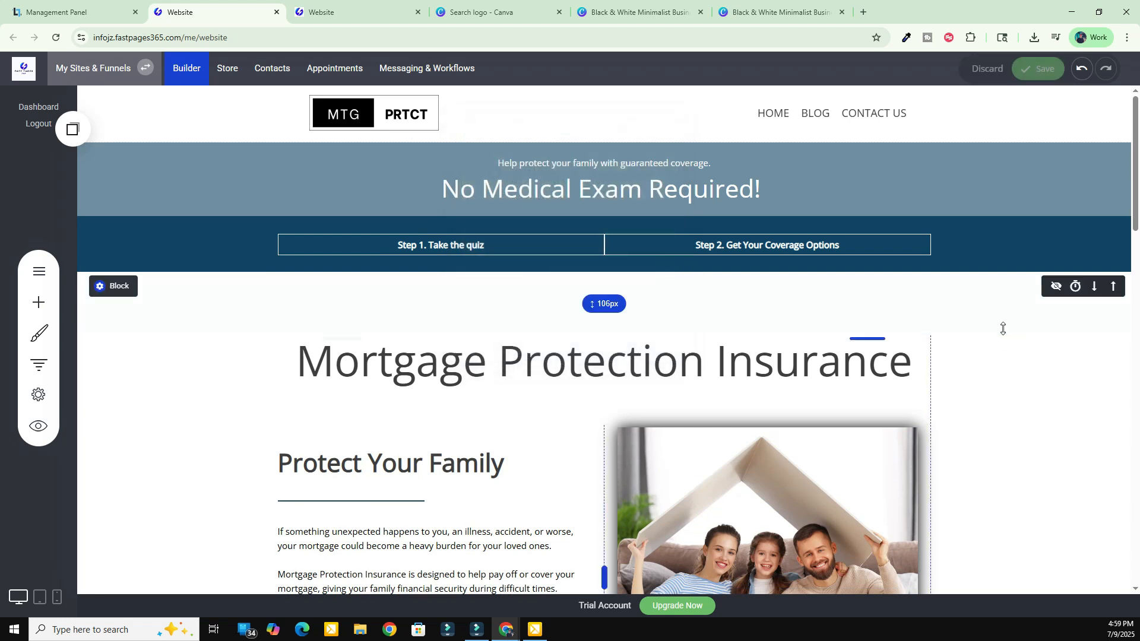
- Fine-tune the empty space above and below the header's logo and menu row
mouse_move(761, 135)
mouse_down()
mouse_move(753, 163)
mouse_move(753, 129)
mouse_move(751, 140)
mouse_up()
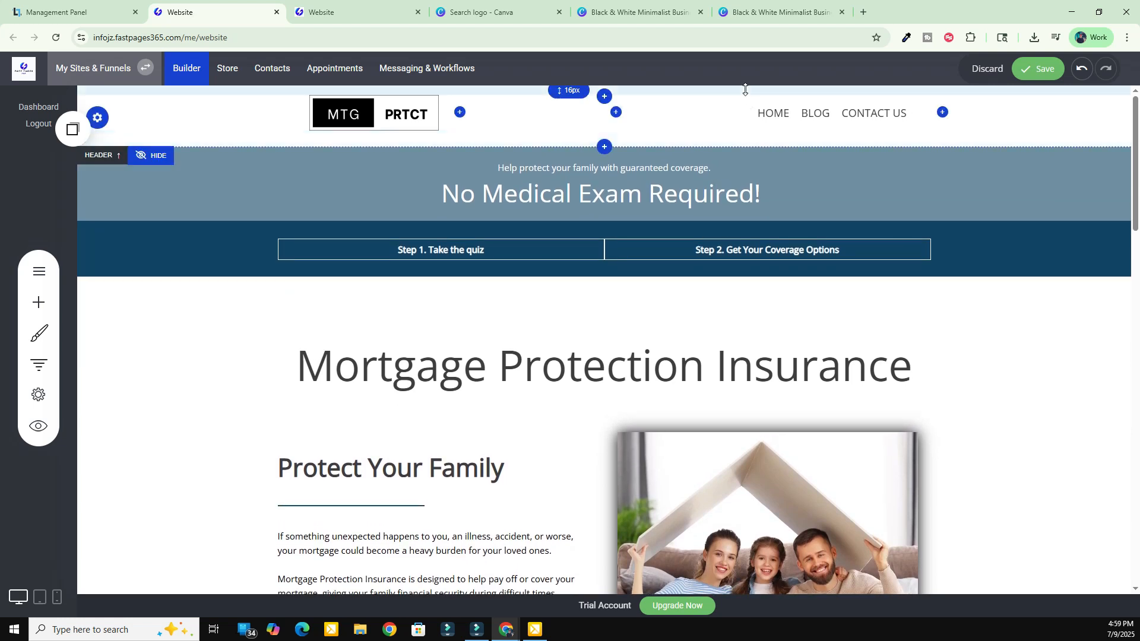
drag(742, 94, 774, 93)
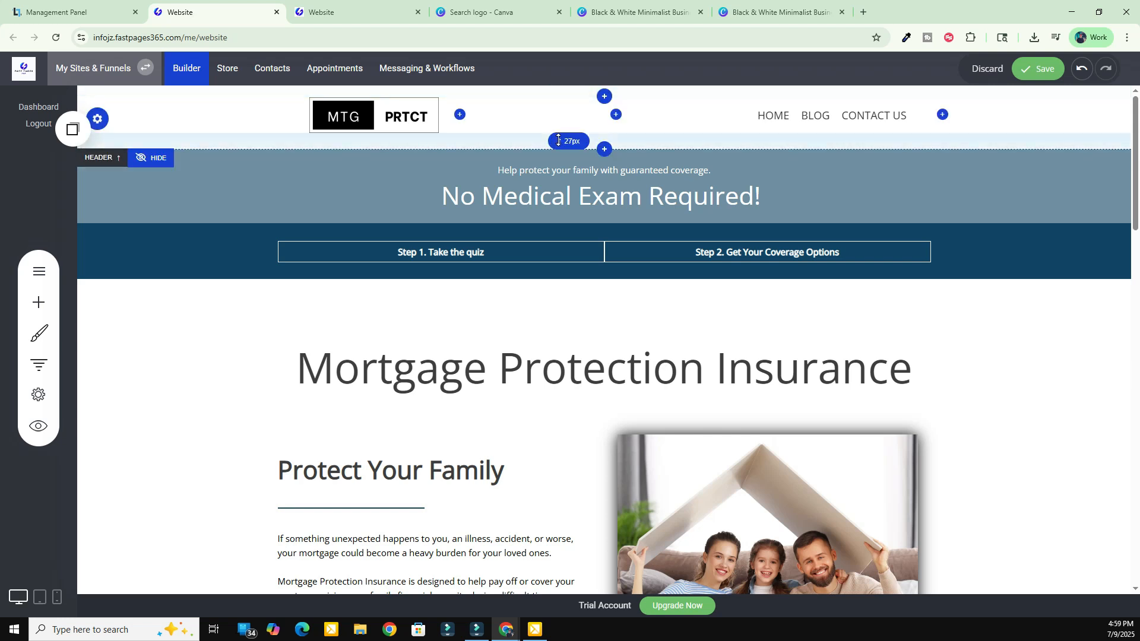
drag(557, 140, 540, 141)
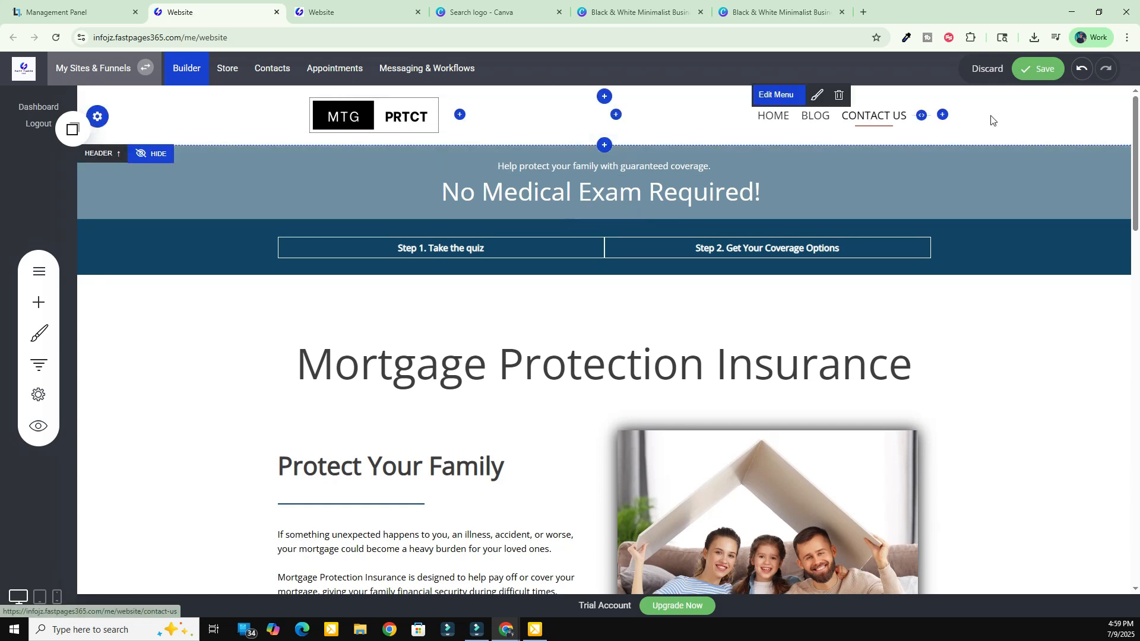
- Nudge the header's logo and navigation menu slightly inward toward each other and save the website
mouse_move(278, 115)
mouse_down()
mouse_move(330, 121)
mouse_move(299, 122)
mouse_up()
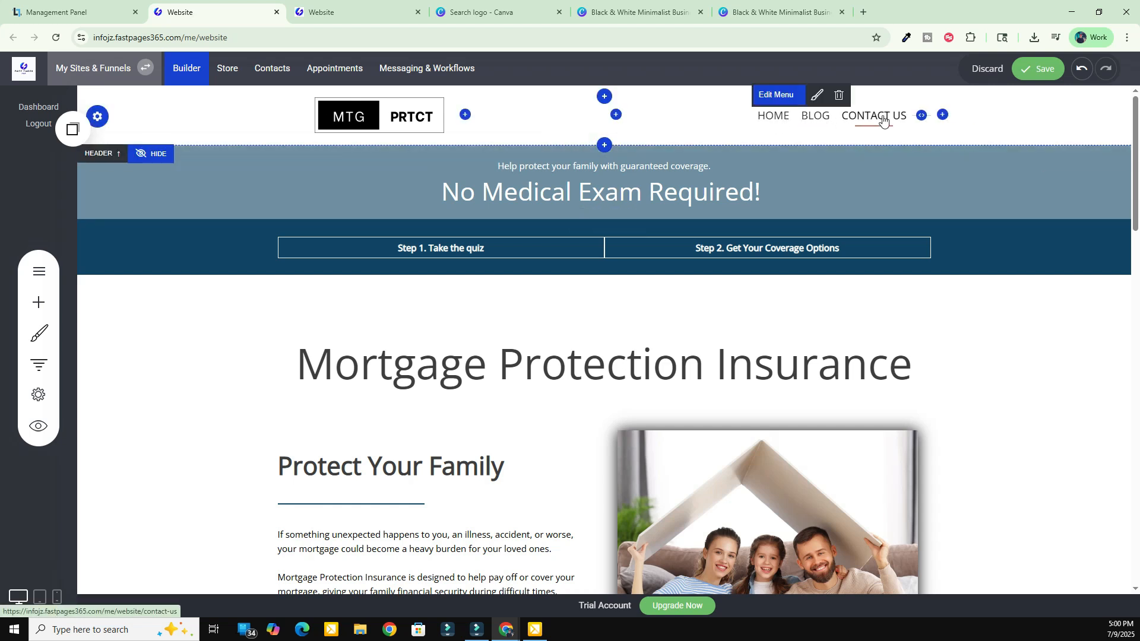
mouse_move(914, 115)
mouse_down()
mouse_move(931, 119)
mouse_move(632, 143)
mouse_move(915, 117)
mouse_up()
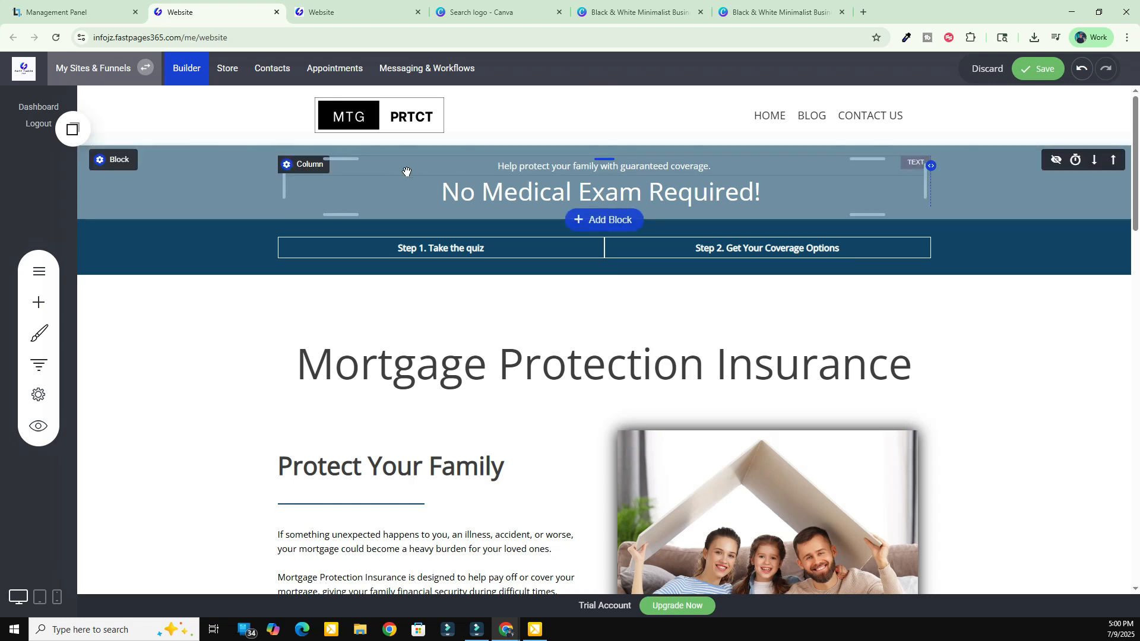
click(1038, 72)
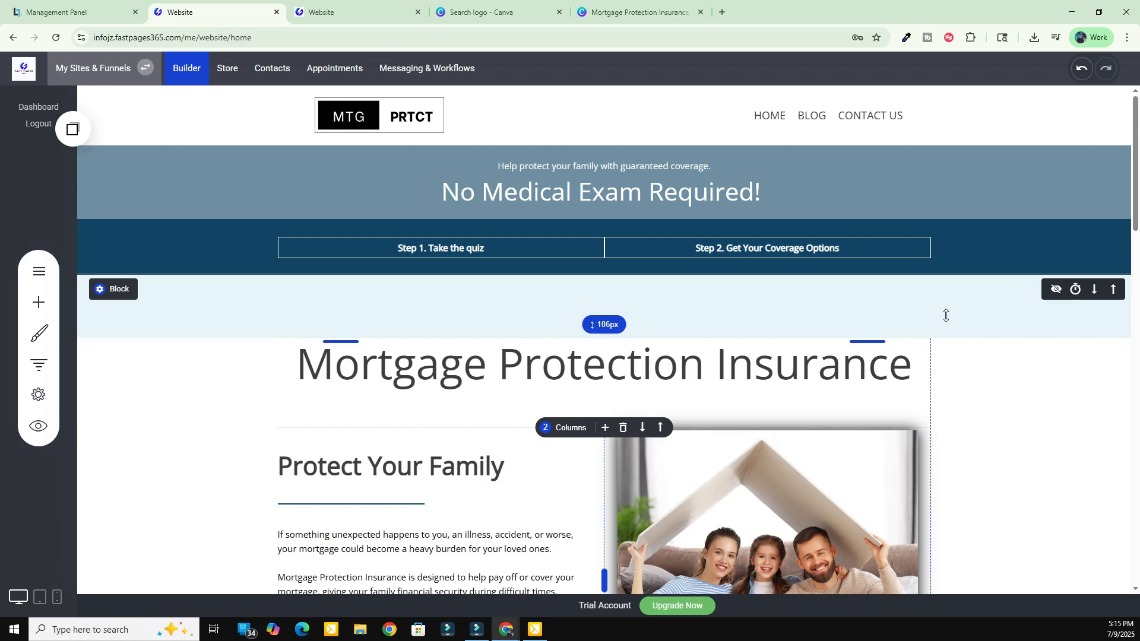
- Review the Home page down to the footer and inspect the footer's site name, consent and copyright texts
scroll(542, 262, down, 10)
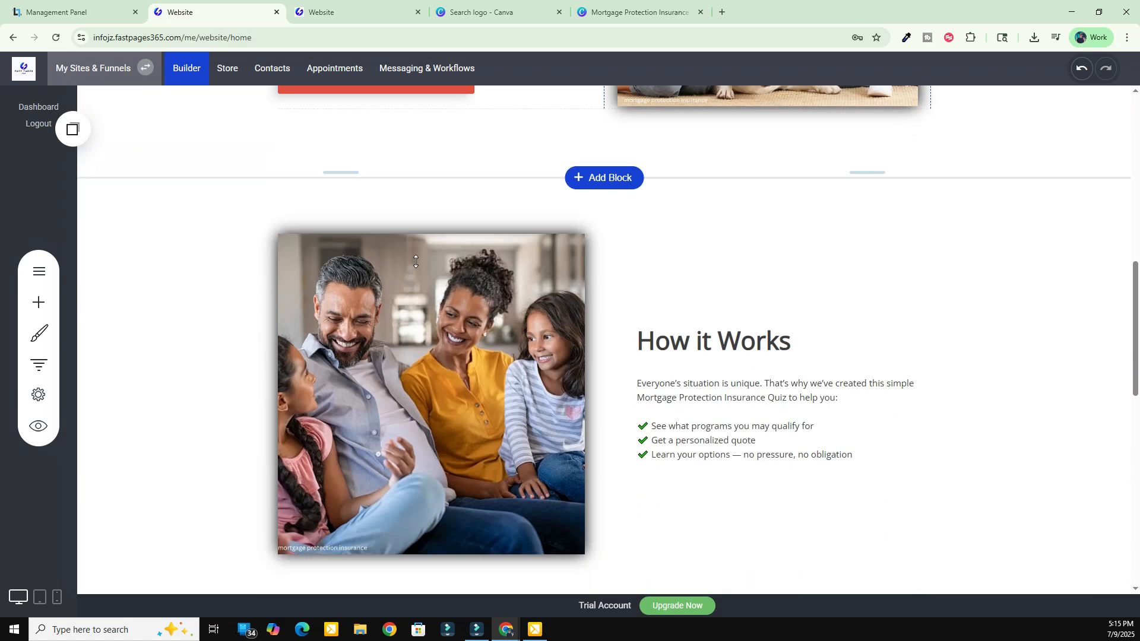
scroll(415, 261, down, 12)
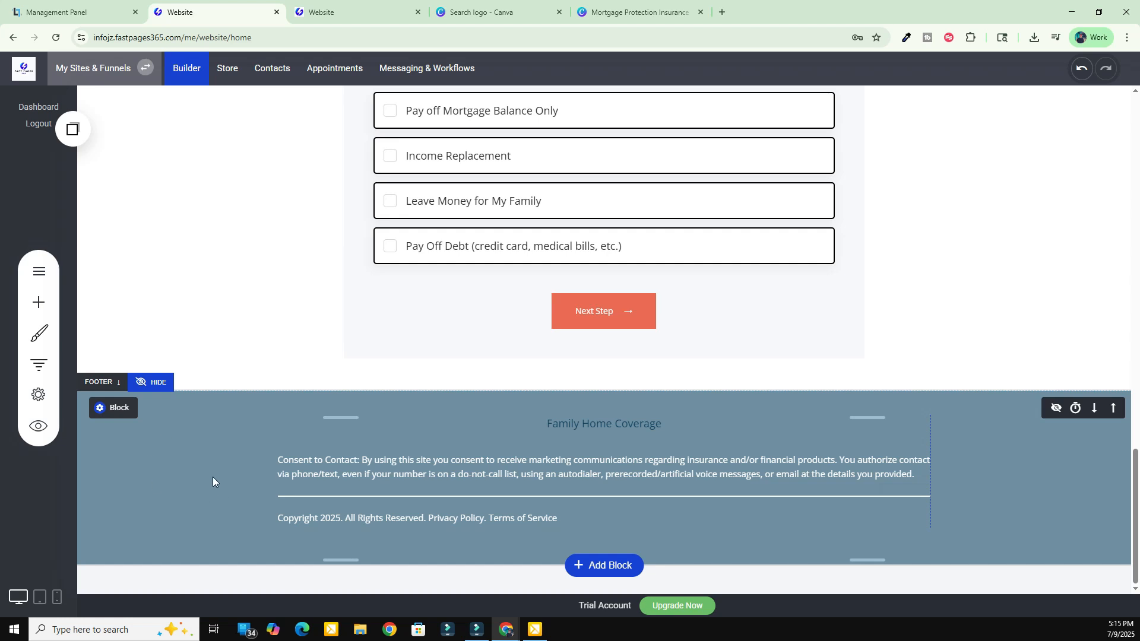
scroll(213, 477, up, 20)
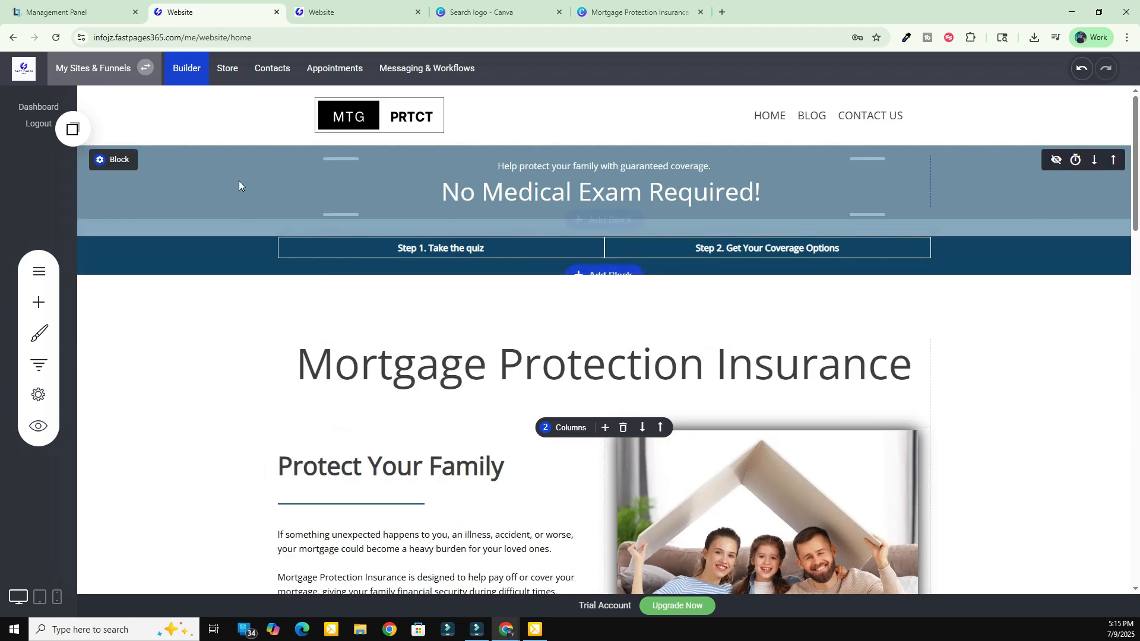
scroll(216, 297, down, 20)
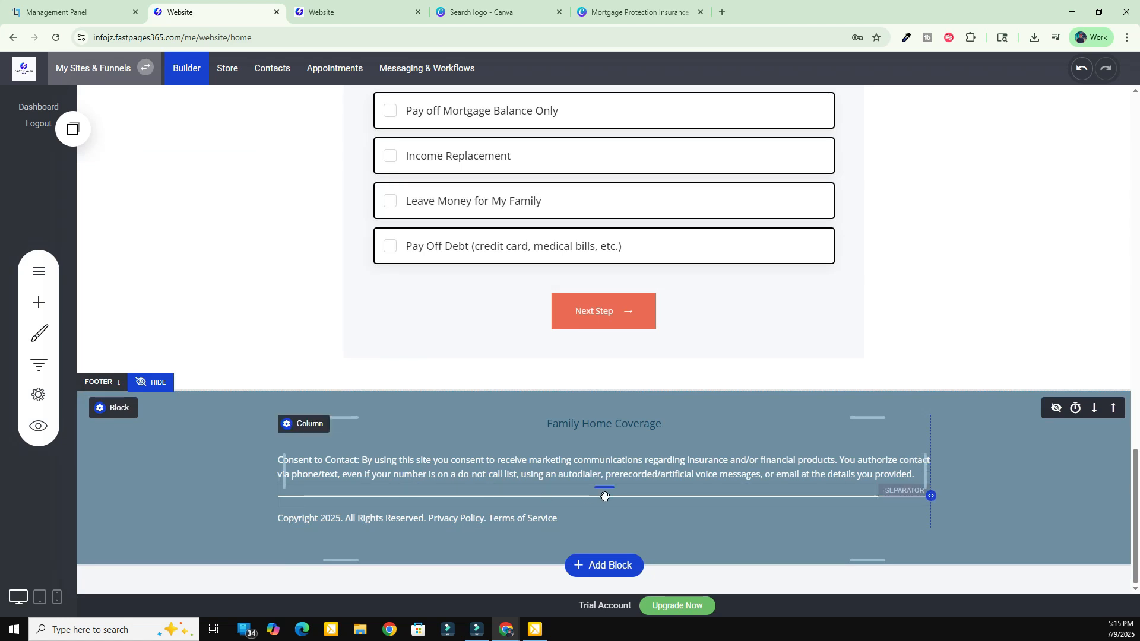
click(650, 428)
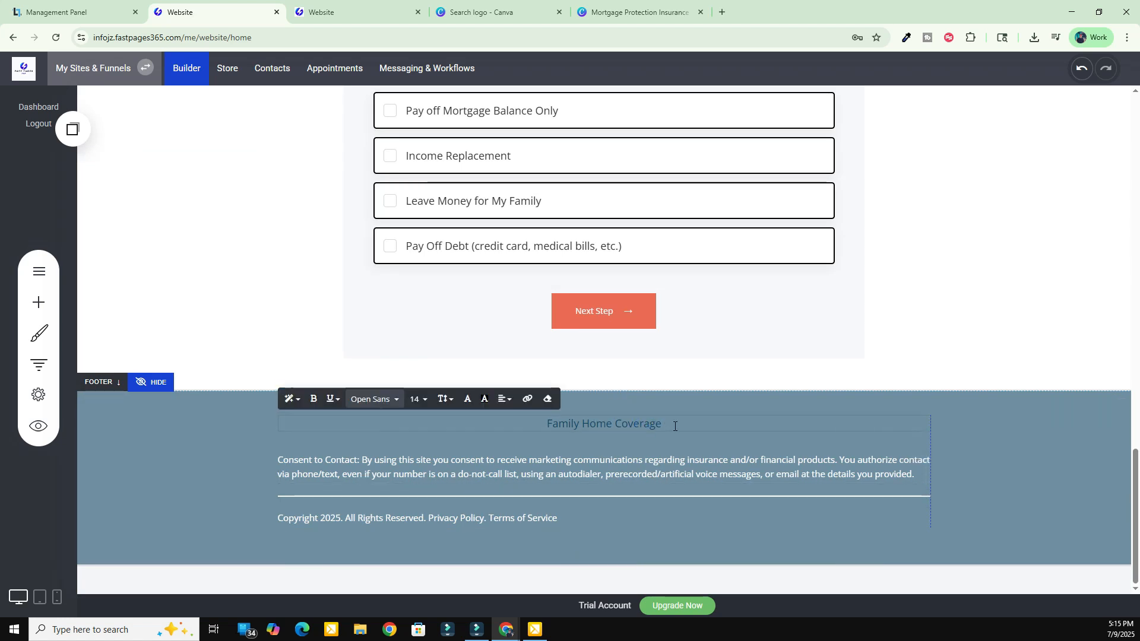
drag(674, 427, 425, 427)
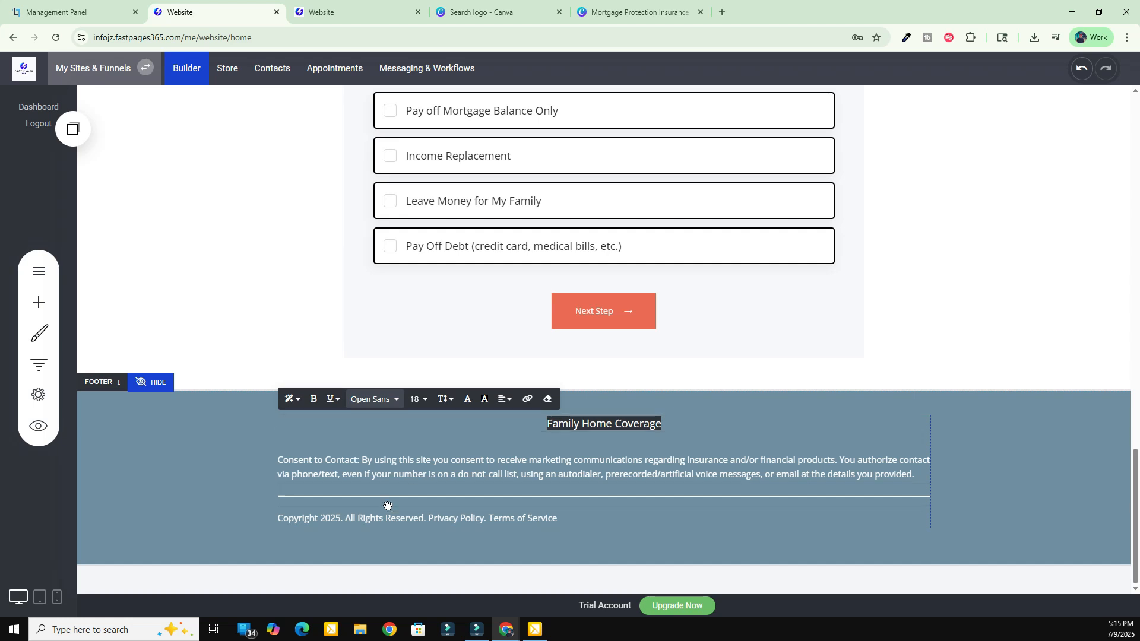
click(481, 475)
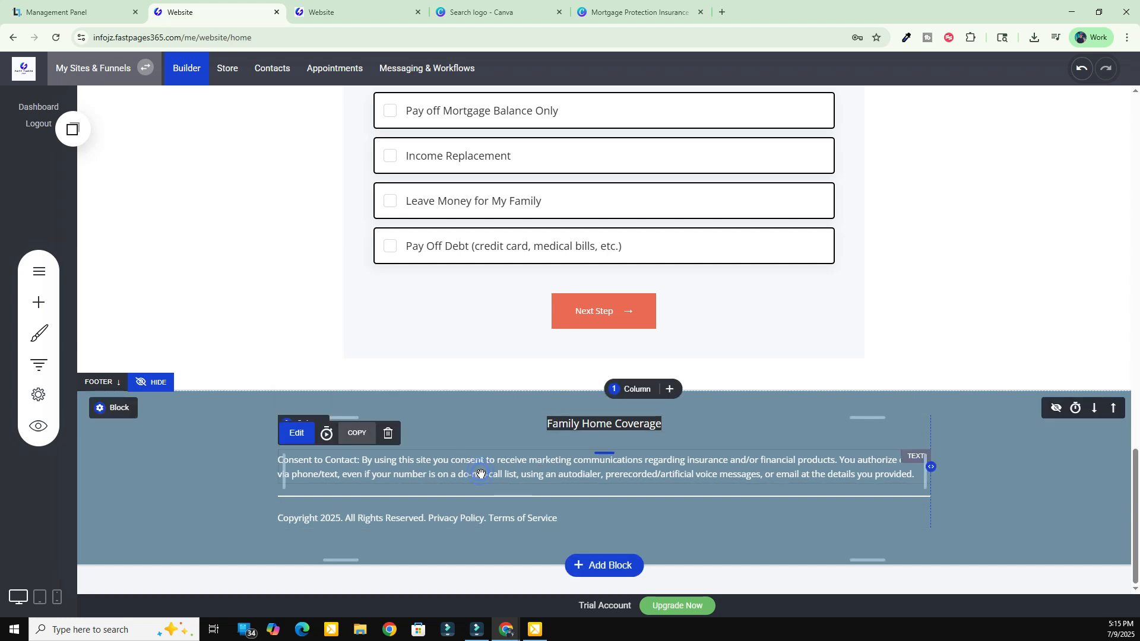
click(481, 474)
click(473, 518)
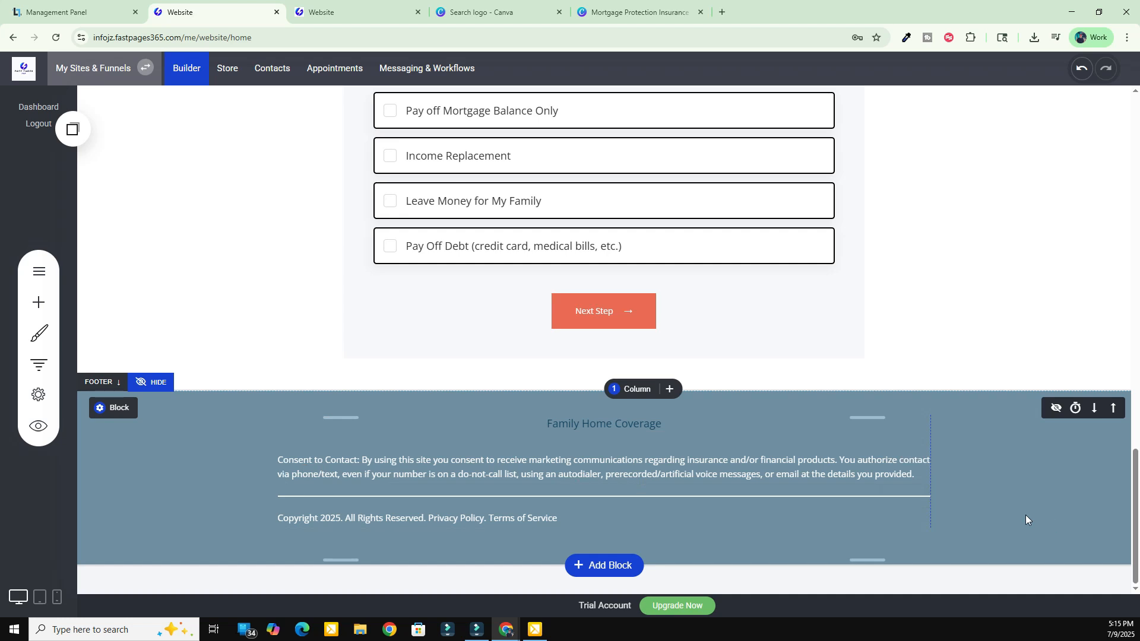
scroll(1005, 498, up, 4)
scroll(981, 416, up, 10)
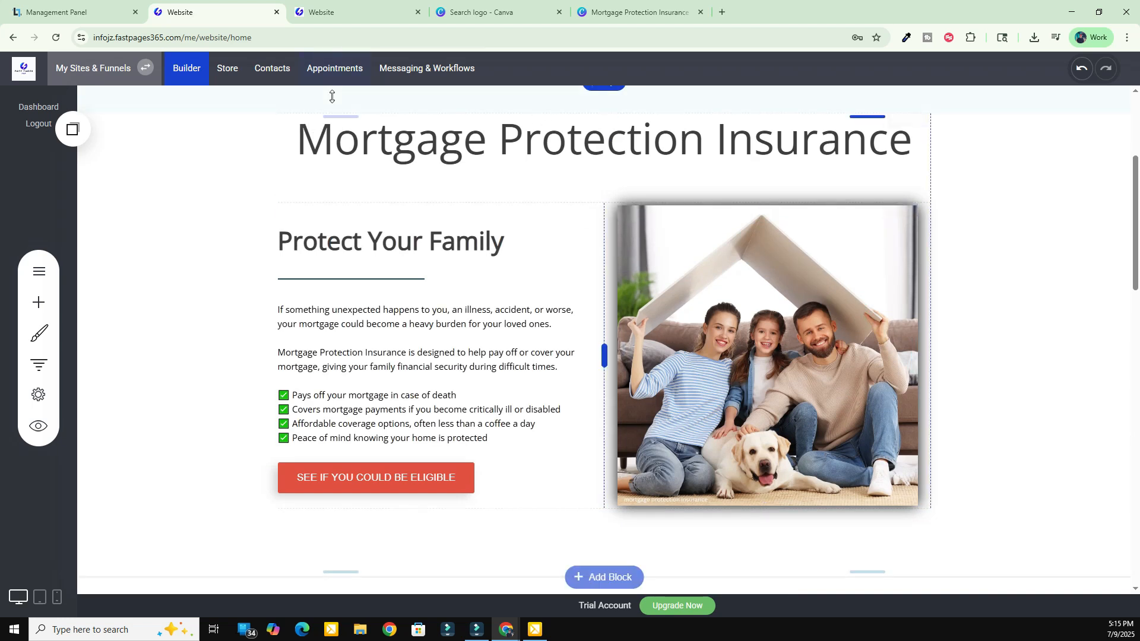
- Switch to Canva and create a new custom-size design of 500 × 500 px
click(350, 16)
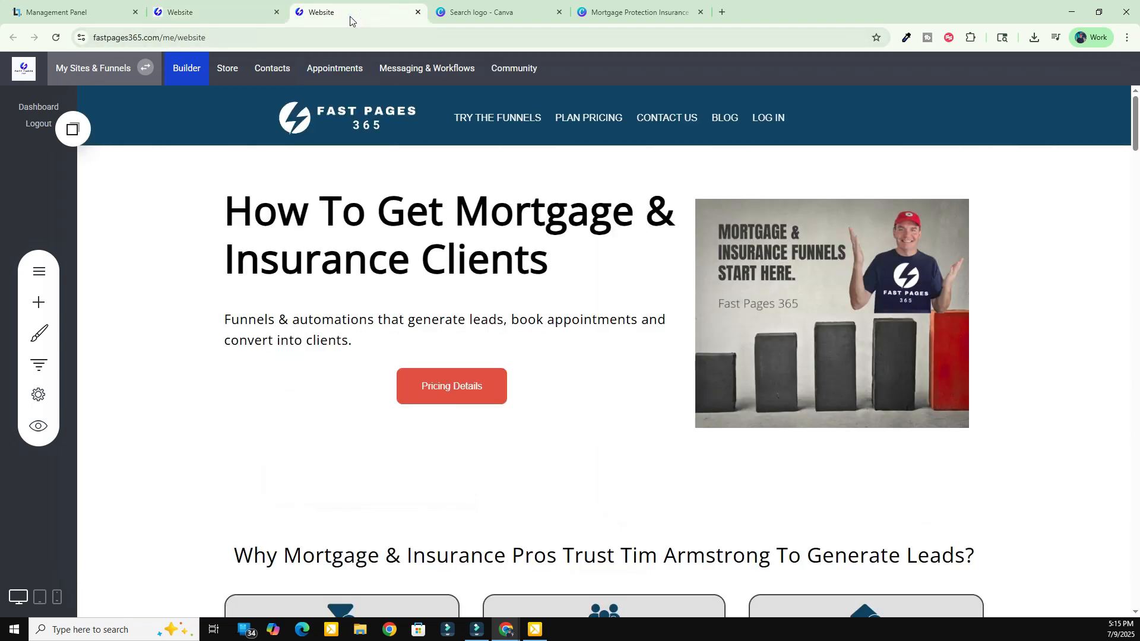
click(483, 12)
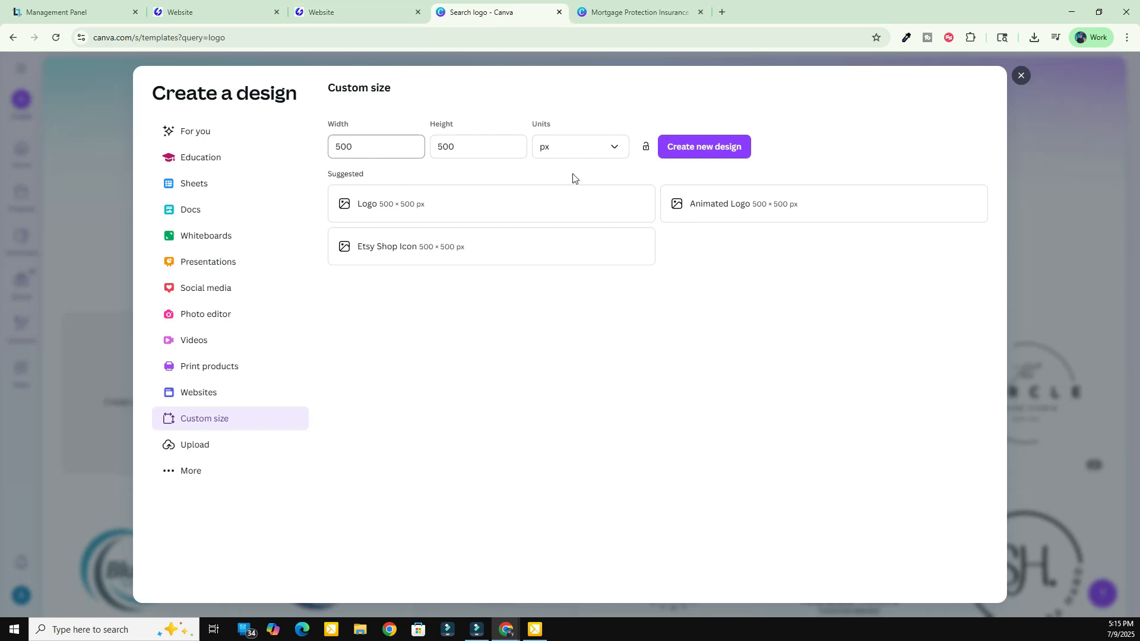
click(1025, 95)
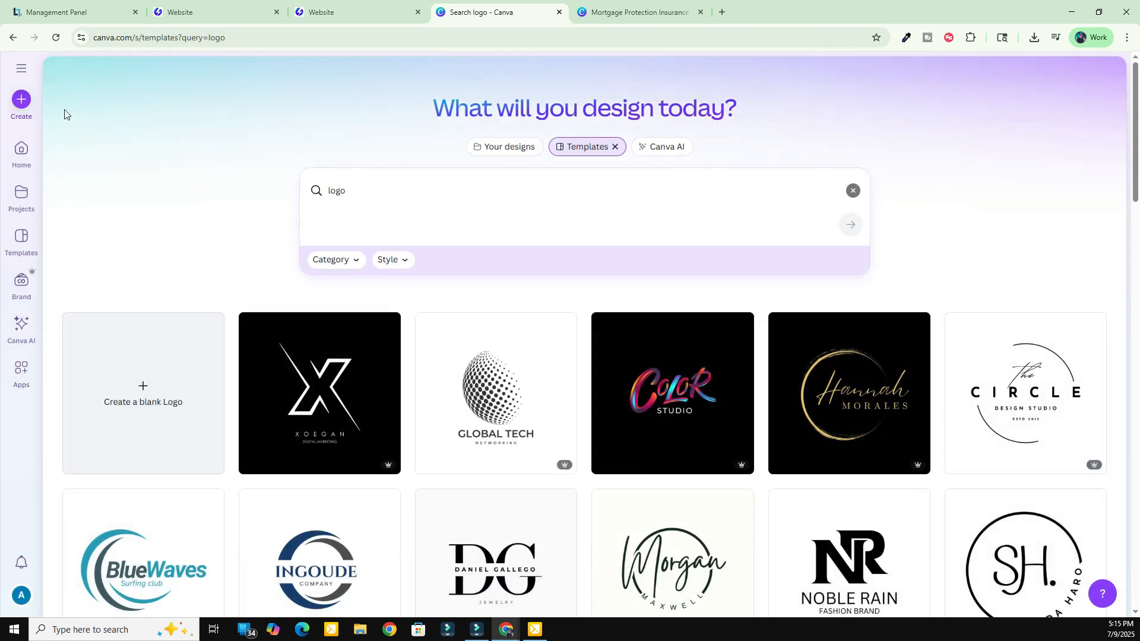
click(21, 99)
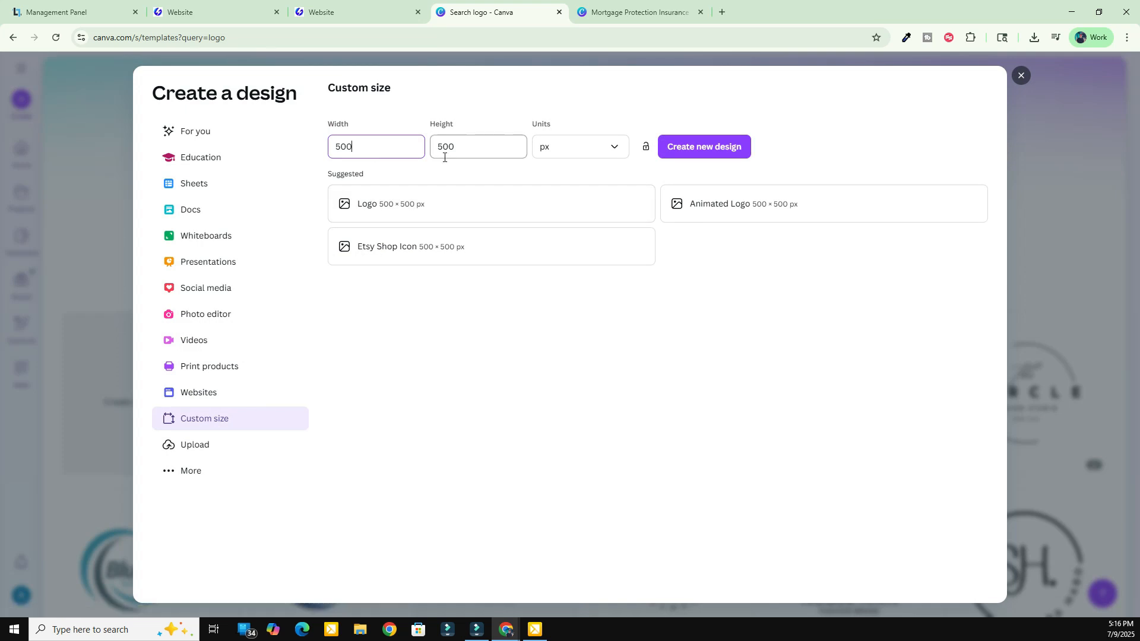
click(694, 153)
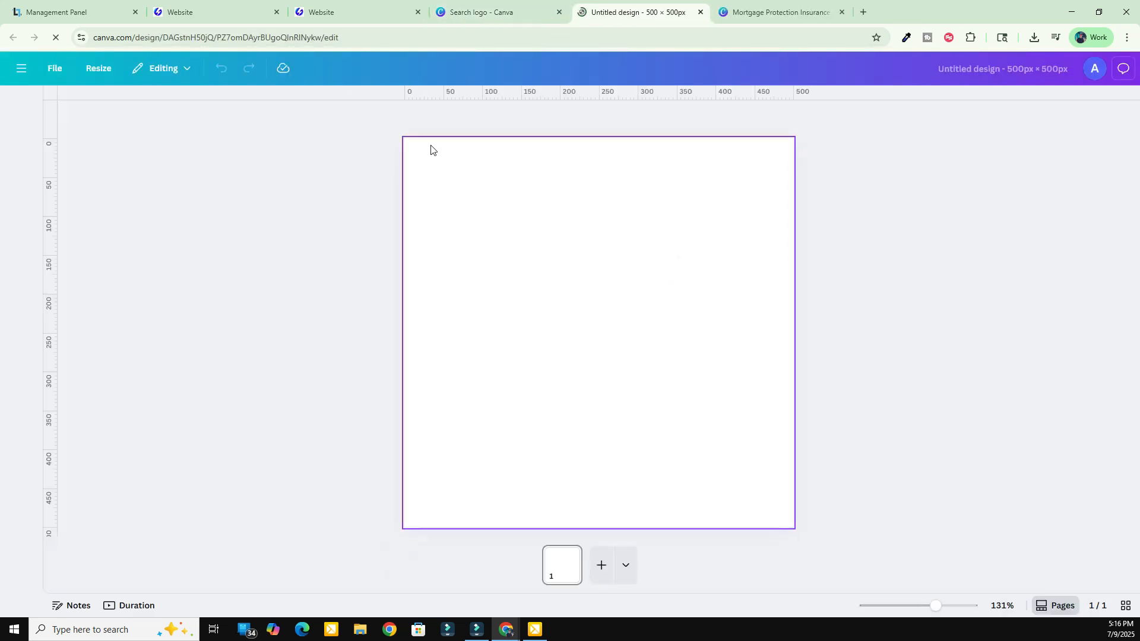
- Return to the Family Home Coverage website and close the extra Fast Pages 365 website tab
click(332, 11)
click(258, 11)
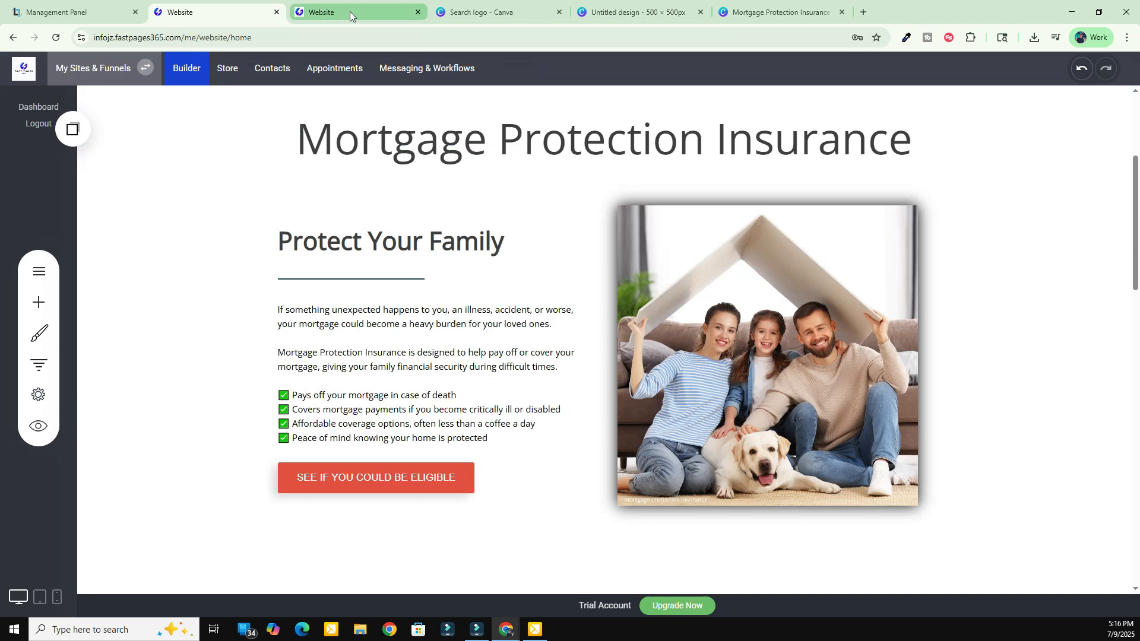
click(415, 11)
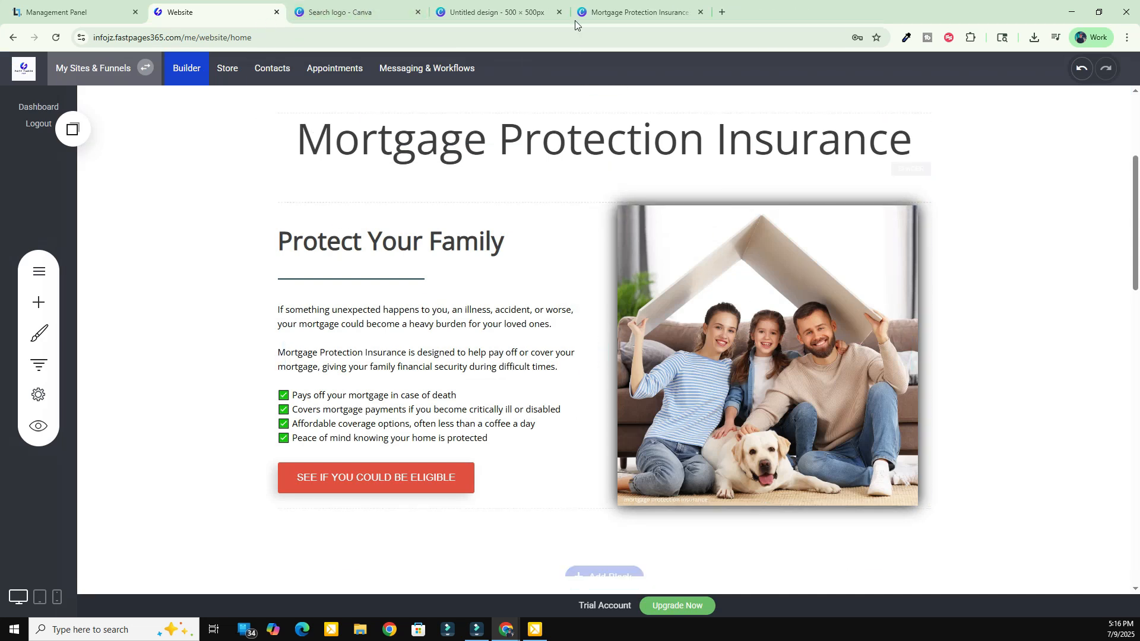
- Switch to the blank 500 × 500 px Canva design and search its photo library for "homeowners"
click(499, 16)
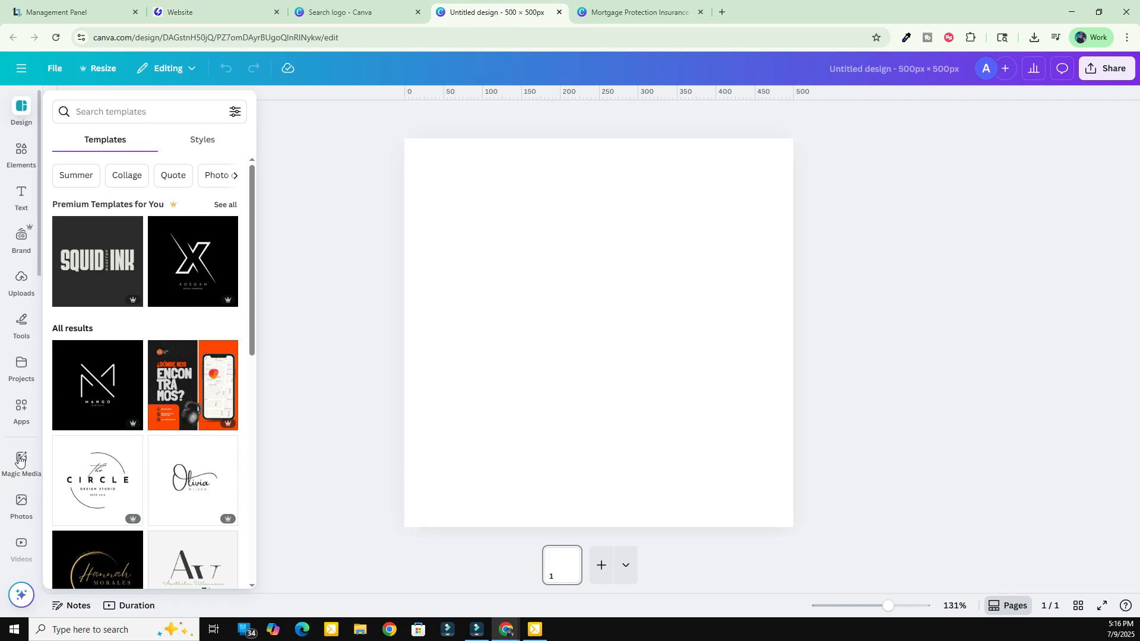
click(22, 503)
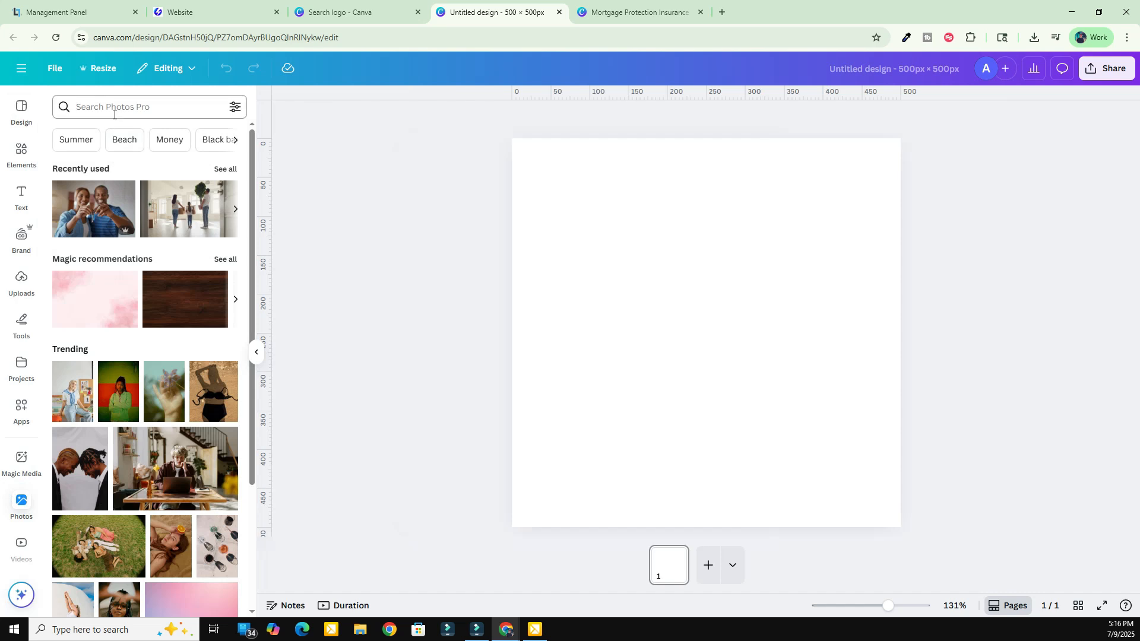
click(114, 114)
text(hm)
key(BackSpace)
text(omewoo)
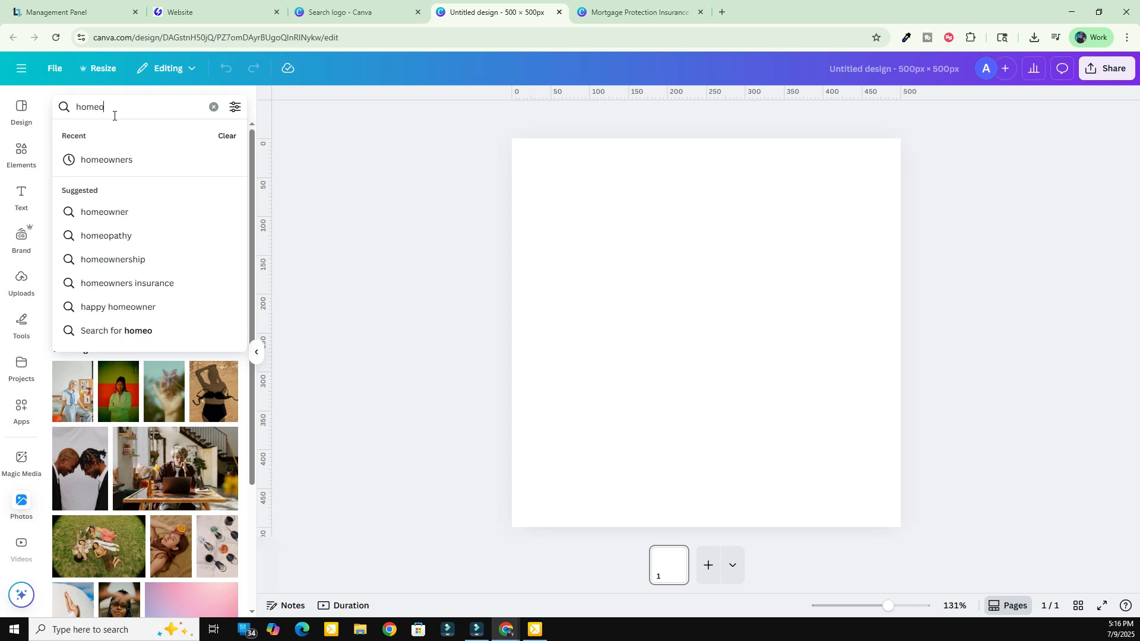
text(wners)
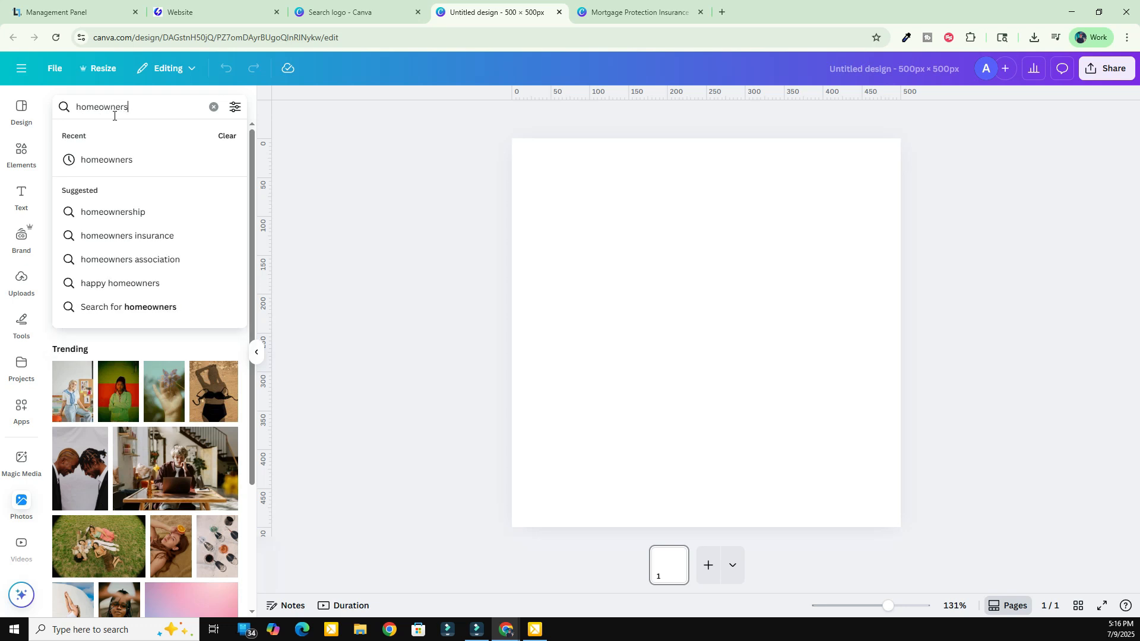
key(Return)
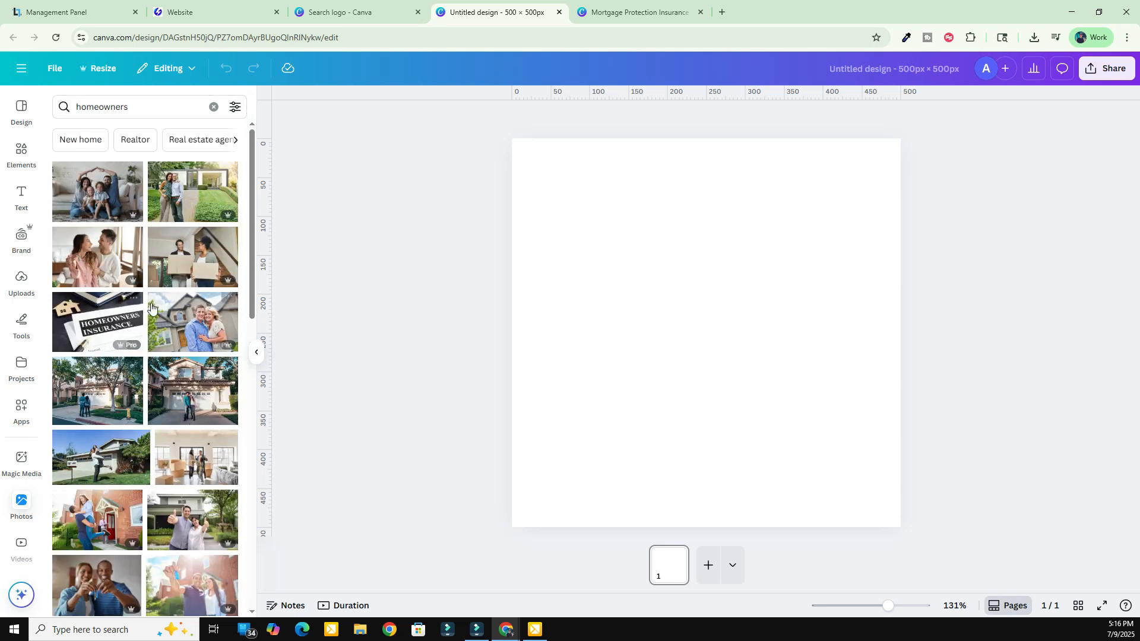
- Add the photo of the couple holding keys, enlarge it to cover the whole canvas and center the couple in view
drag(252, 261, 277, 438)
scroll(83, 510, down, 3)
scroll(116, 491, up, 8)
scroll(117, 490, up, 3)
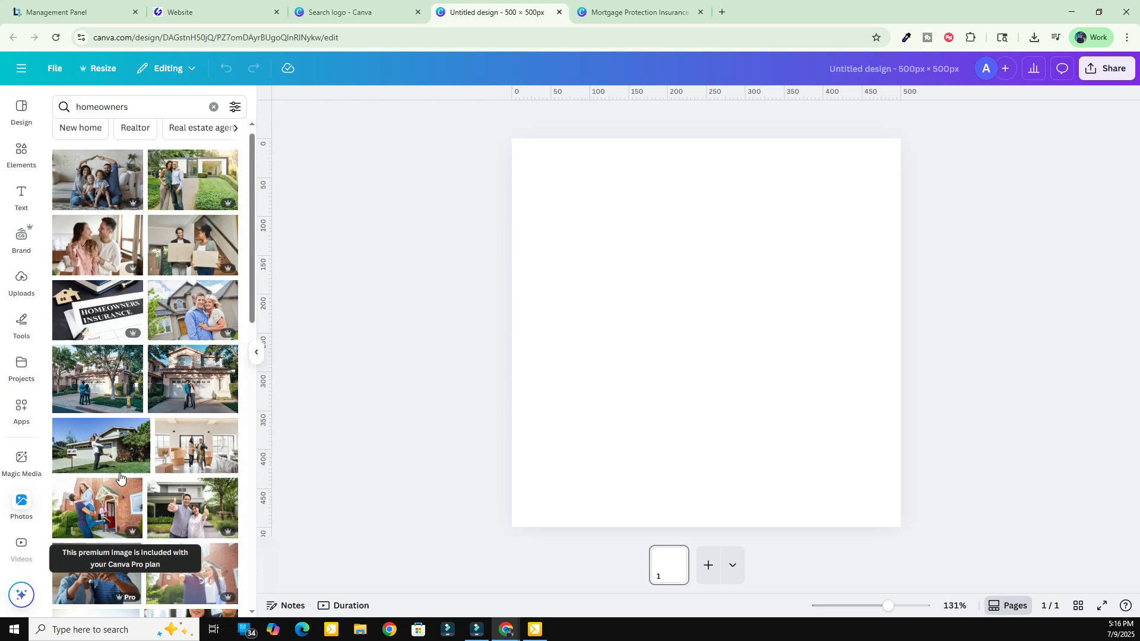
click(102, 579)
drag(714, 364, 778, 286)
drag(615, 352, 379, 552)
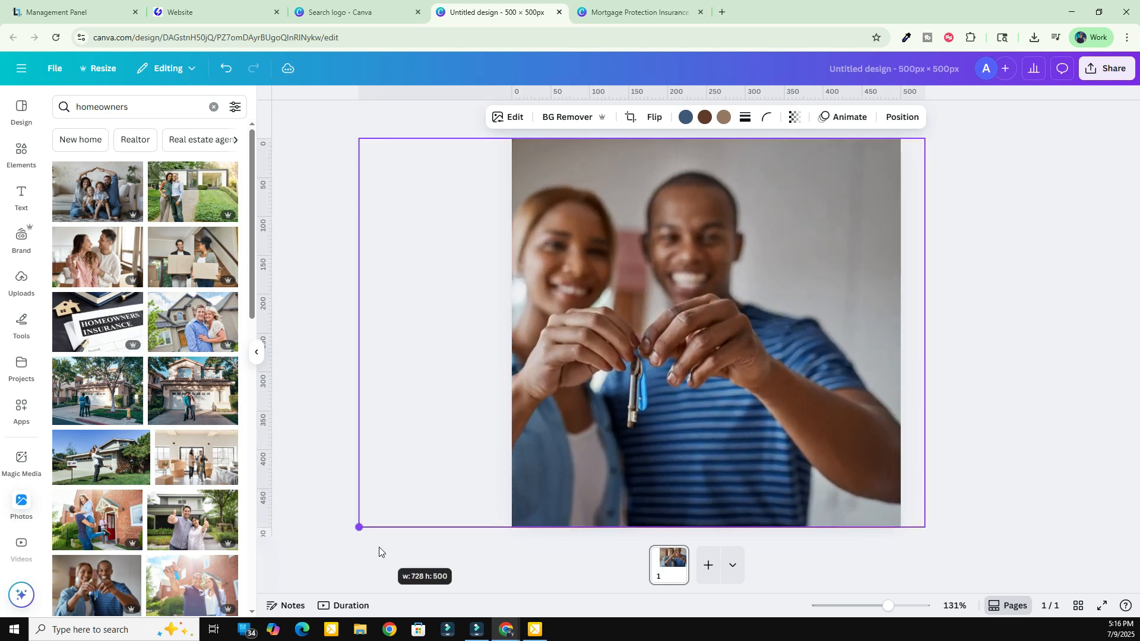
drag(696, 320, 762, 317)
click(1033, 324)
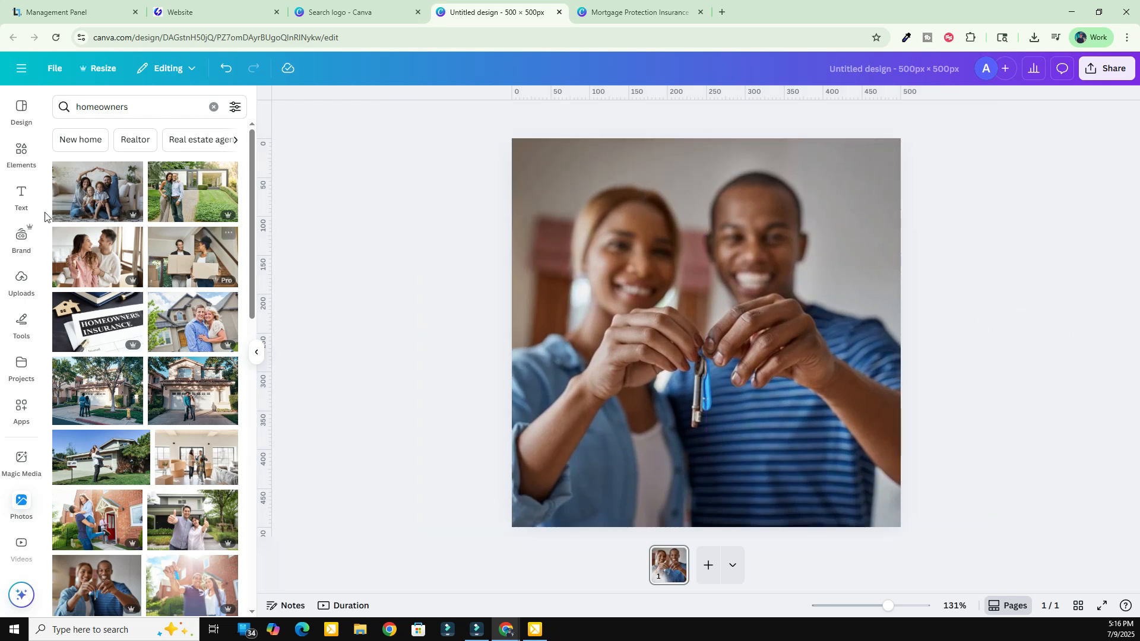
- Add a body text box reading "mortgage protection insurance for your family" over the photo
click(24, 198)
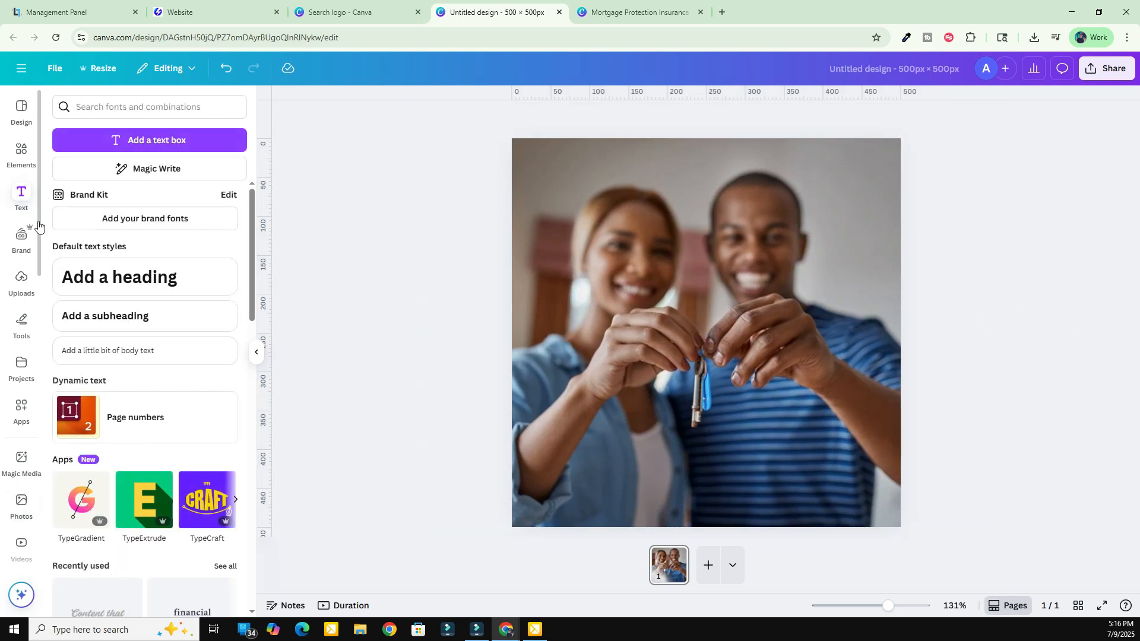
click(95, 350)
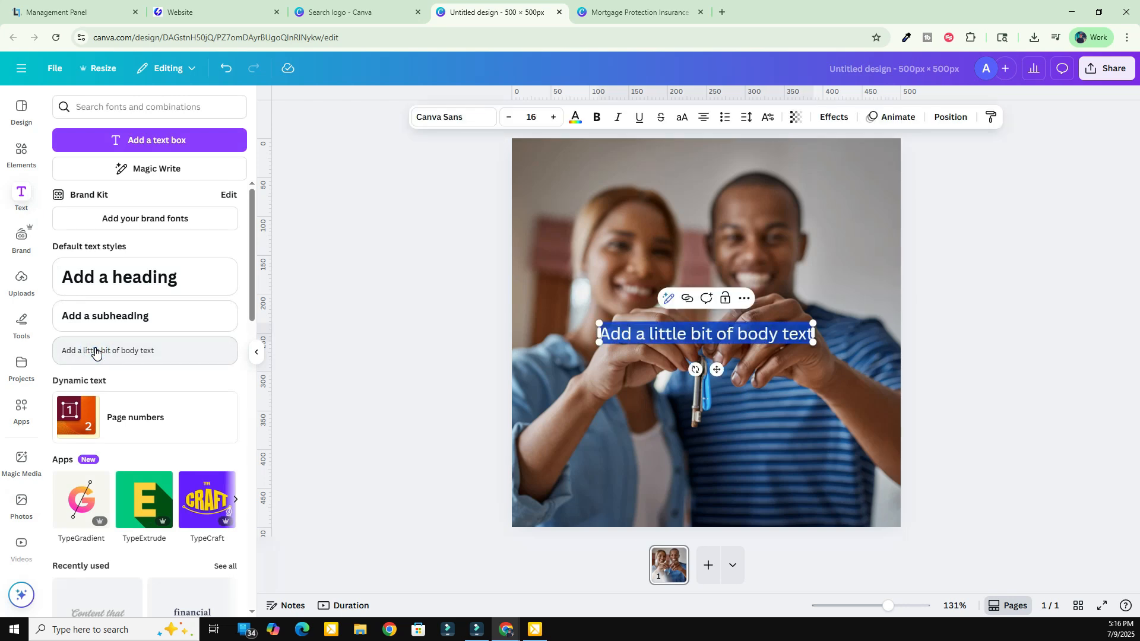
text(mortgage protection insurance)
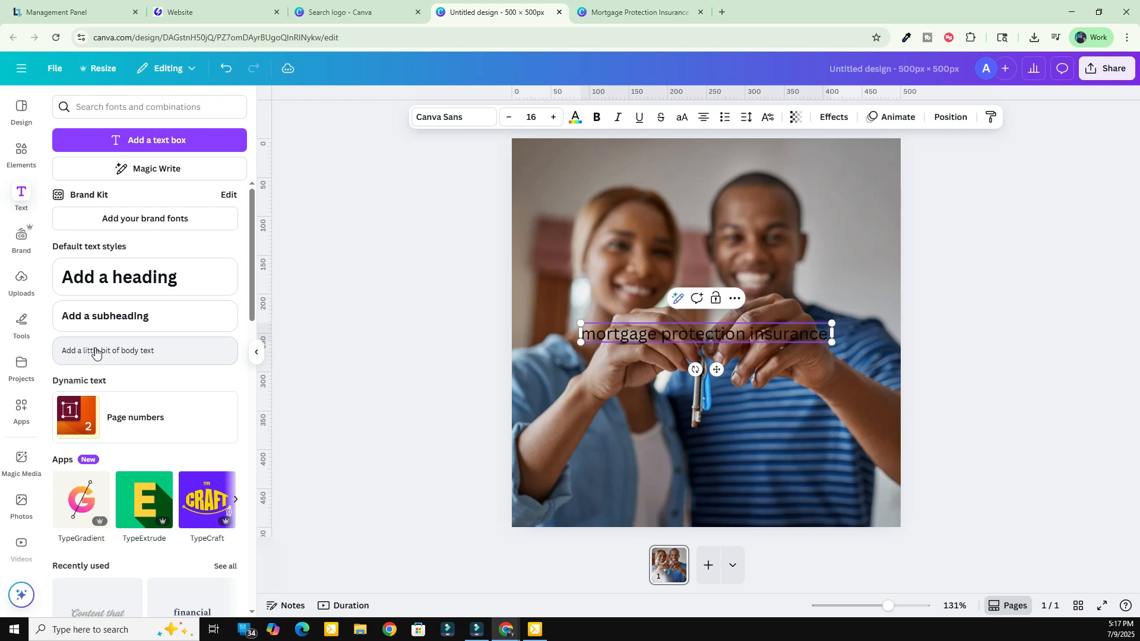
text( for your fam)
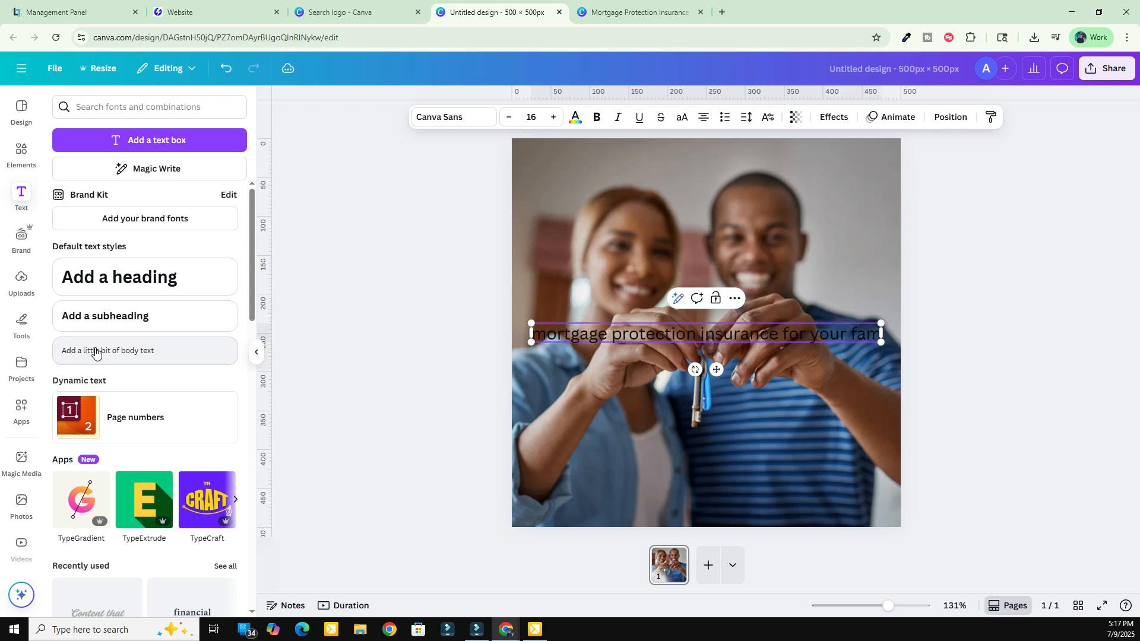
text(ily)
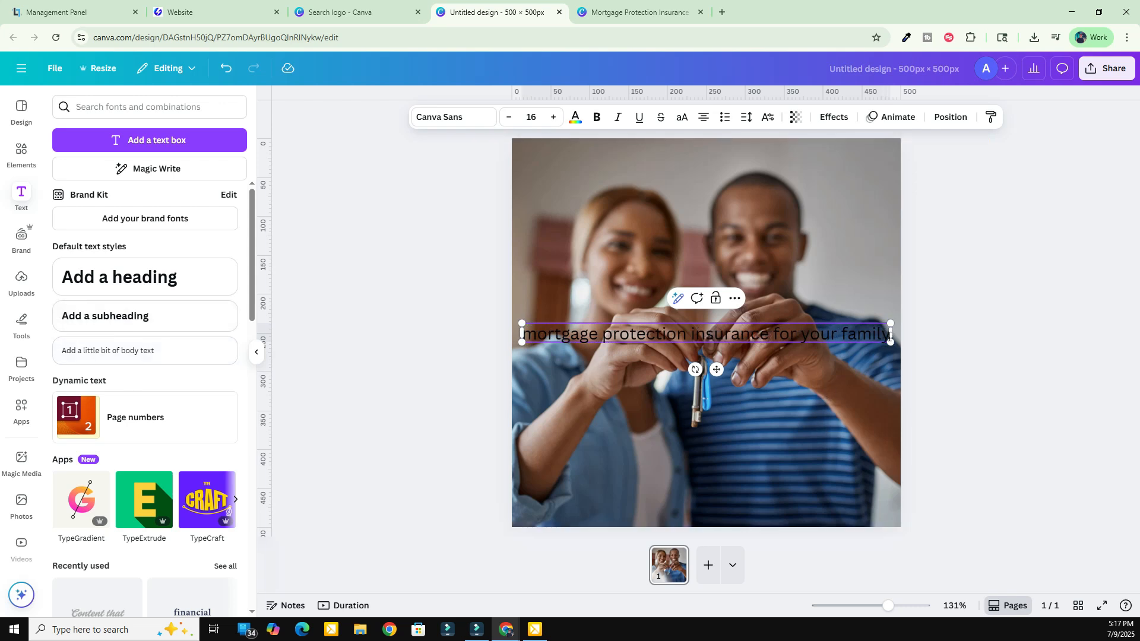
- Change the color of the whole caption text to white
drag(873, 336, 528, 345)
click(575, 117)
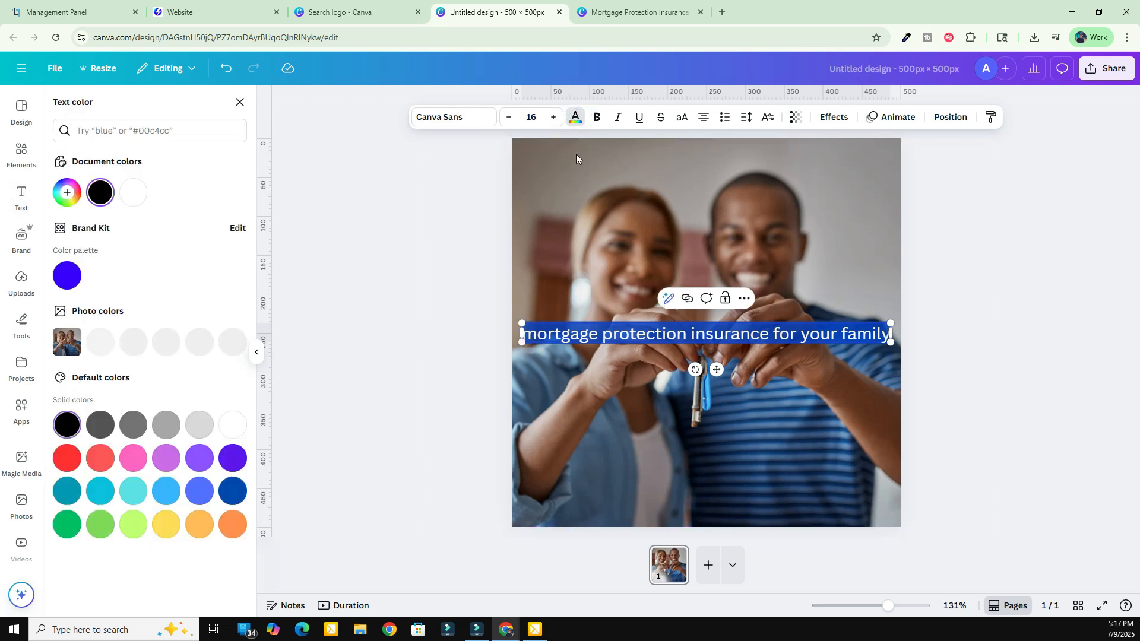
click(235, 430)
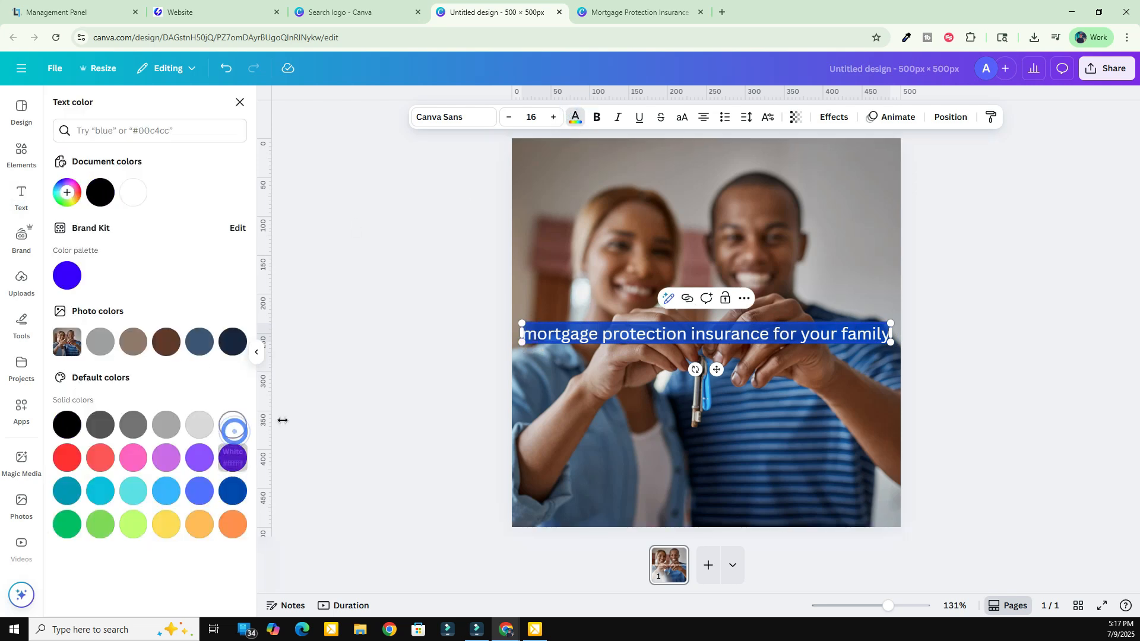
click(384, 361)
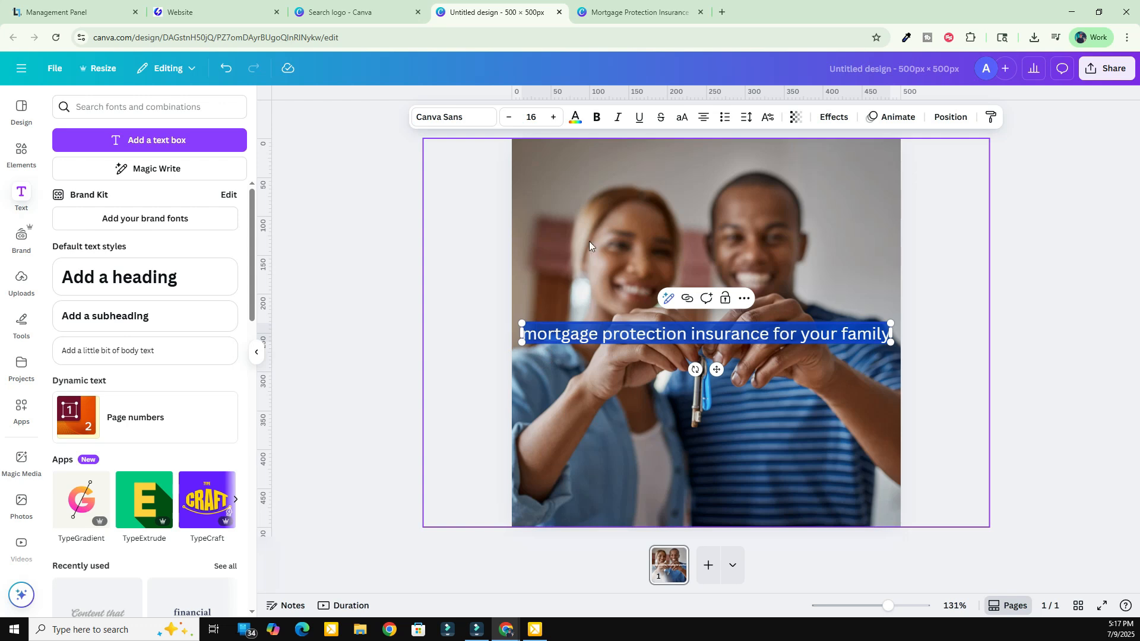
- Reduce the caption's font size to 9 and move it to the bottom center of the photo
click(506, 117)
click(506, 116)
click(506, 117)
click(506, 117)
click(506, 117)
click(506, 117)
click(506, 117)
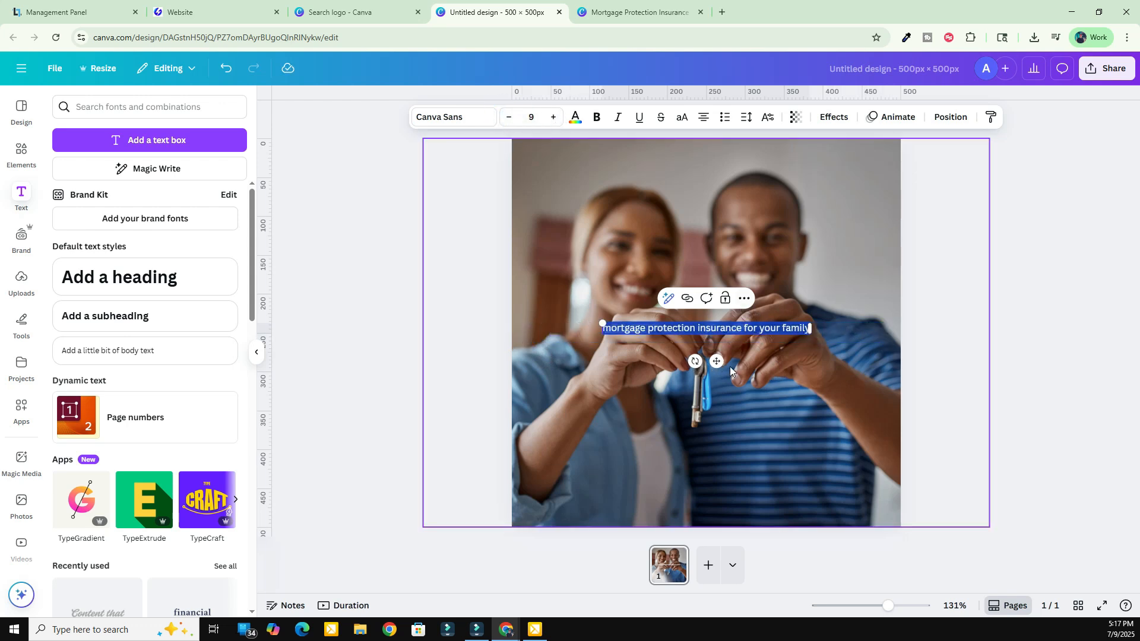
drag(718, 359, 720, 519)
click(970, 417)
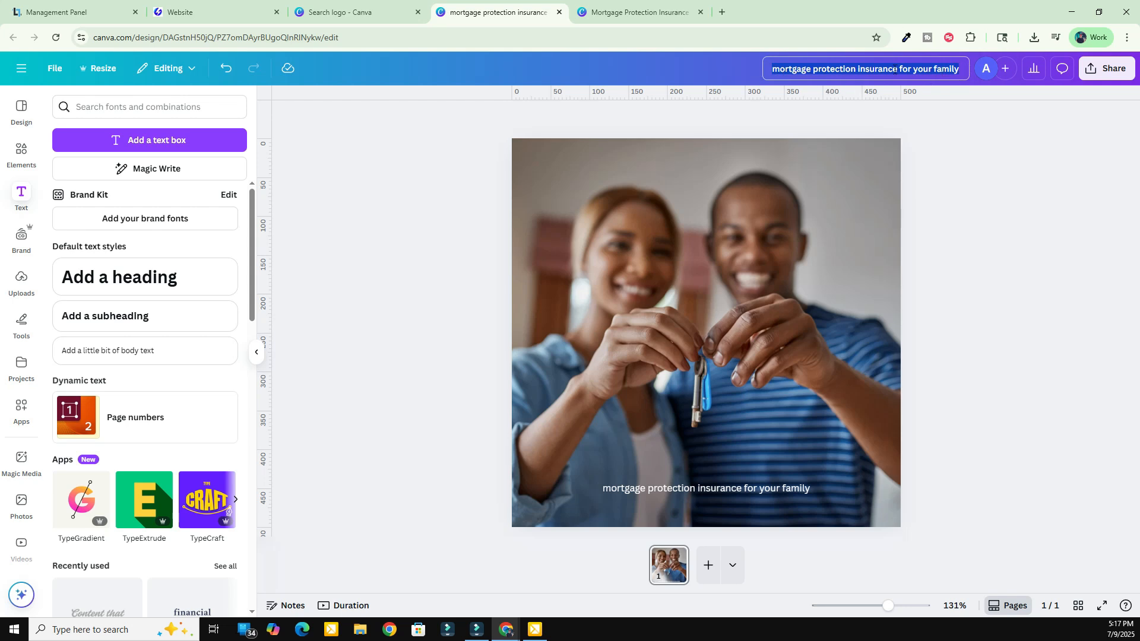
- Download the finished Canva design as a PNG file
click(1106, 69)
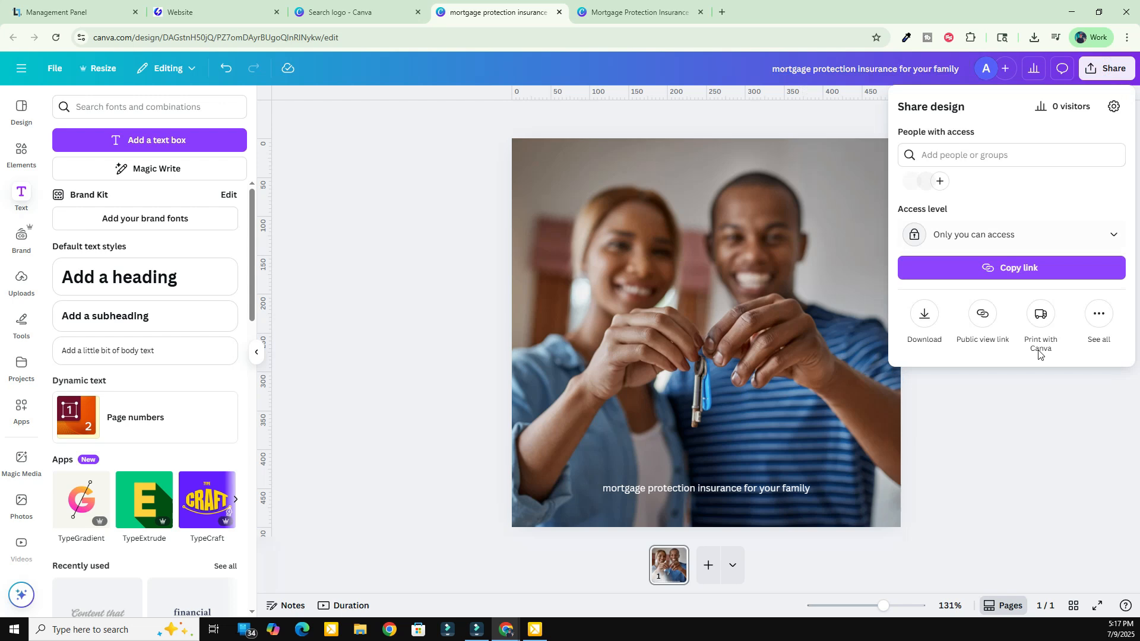
click(922, 319)
click(972, 336)
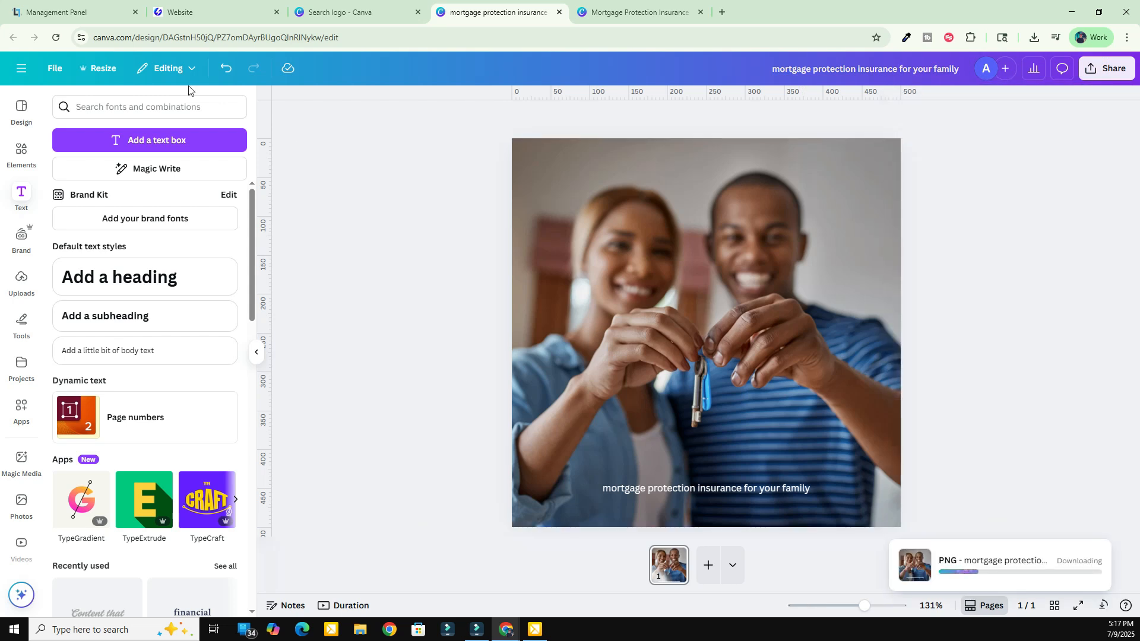
- Return to the website builder, open the settings of the Protect Your Family image and upload the downloaded key-couple PNG to the file manager
click(190, 12)
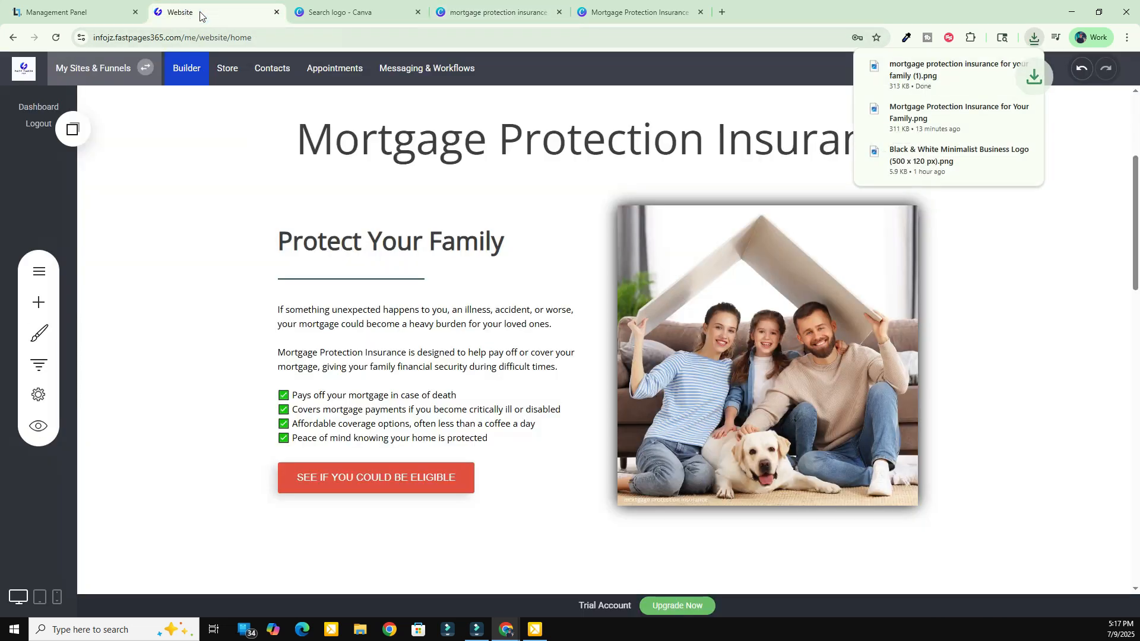
click(778, 291)
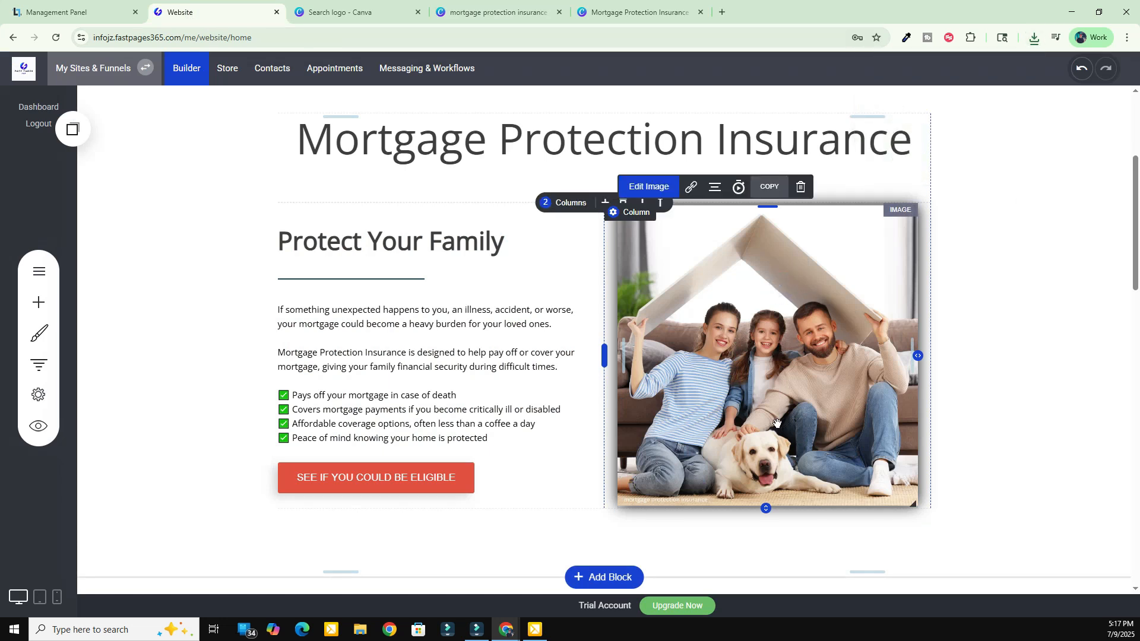
click(660, 186)
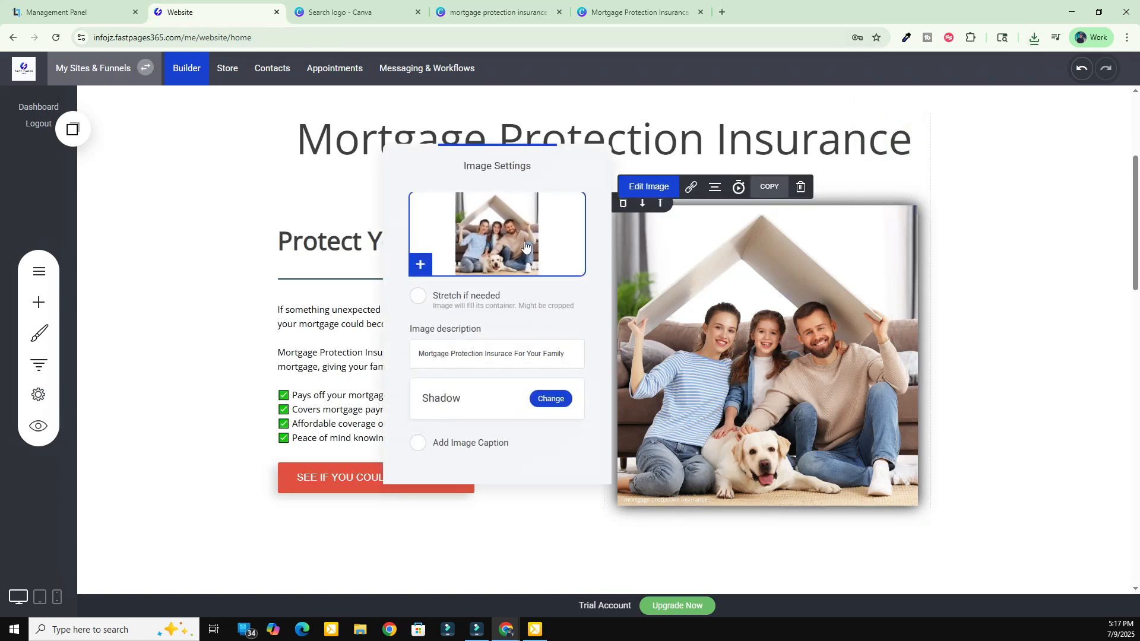
click(488, 222)
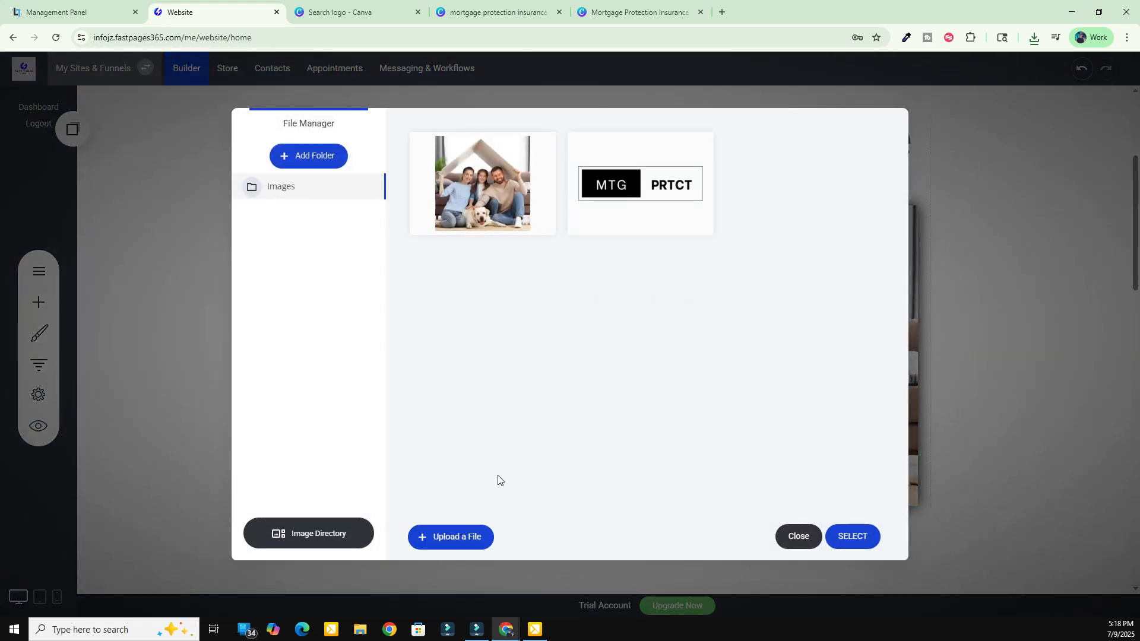
click(455, 538)
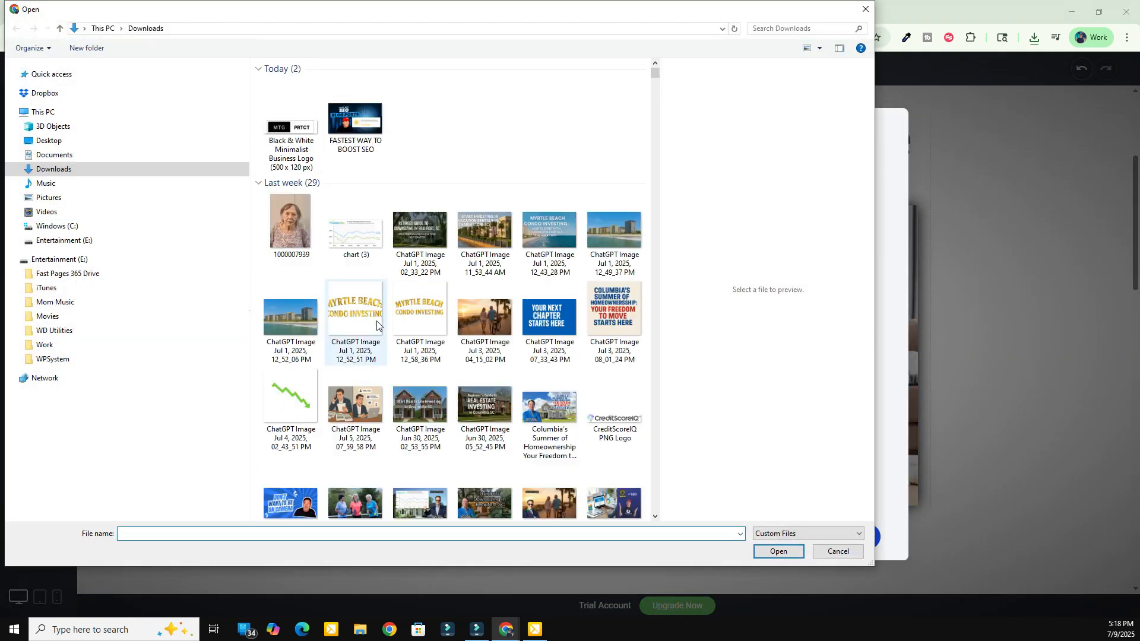
double_click(284, 99)
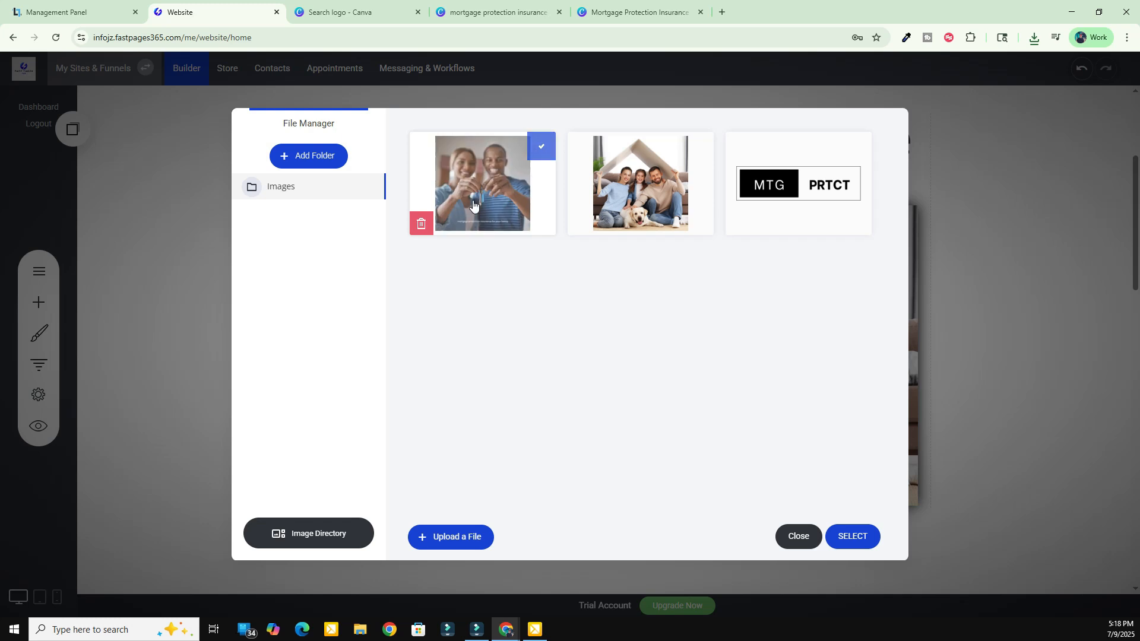
- Select the uploaded photo of the couple with keys to replace the Protect Your Family image
click(473, 205)
click(853, 536)
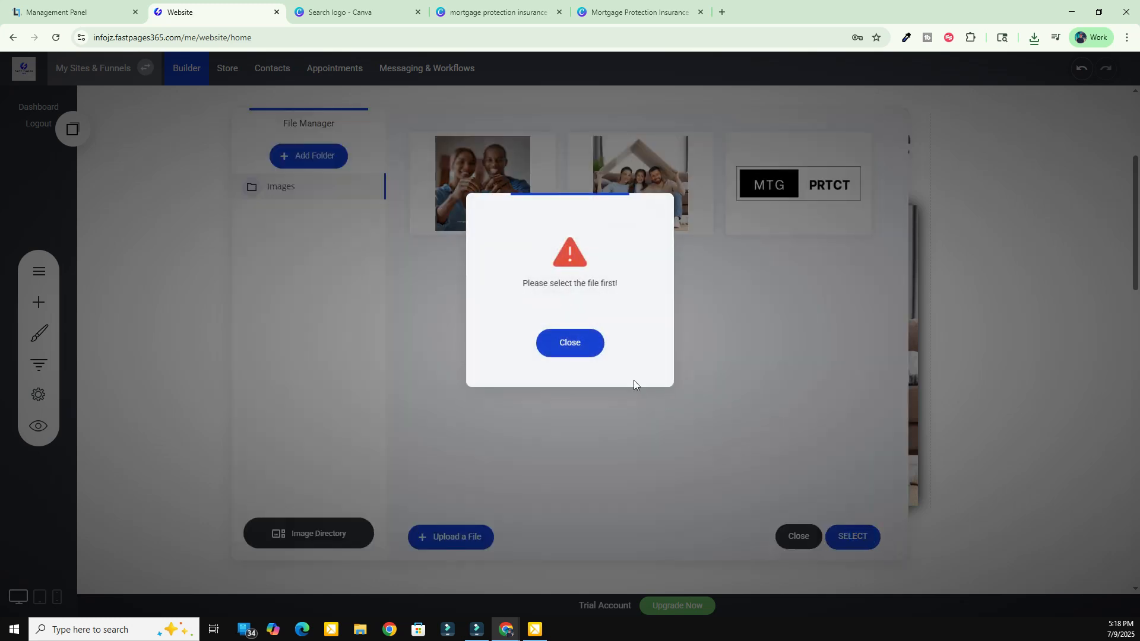
click(570, 342)
click(540, 146)
click(851, 537)
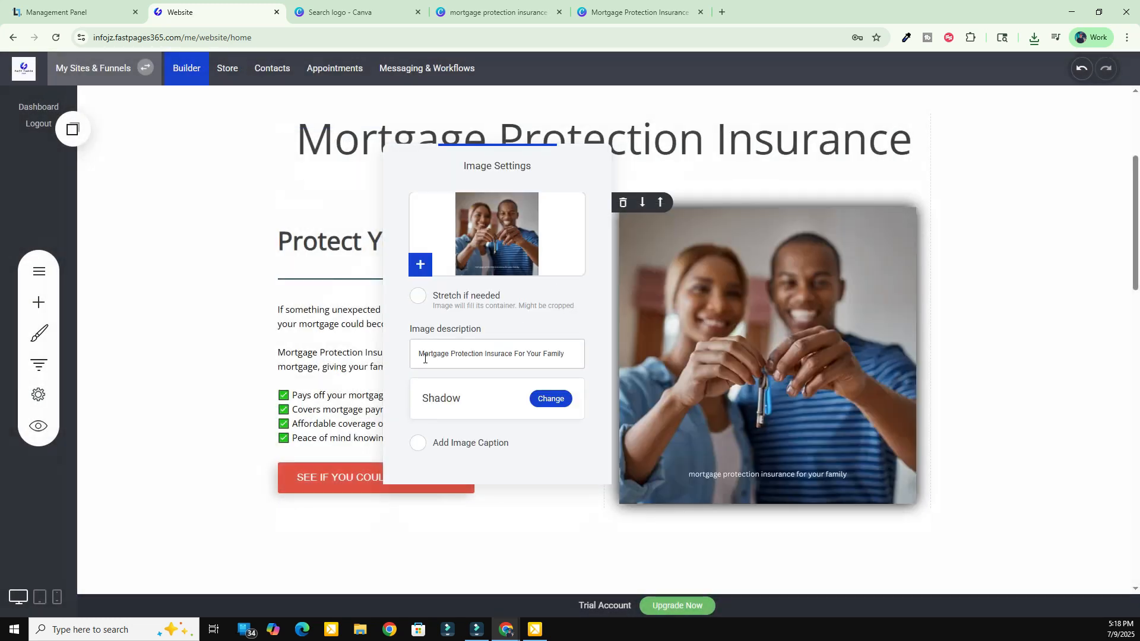
- Check the image description text, close the image settings and save the website
drag(418, 358, 578, 362)
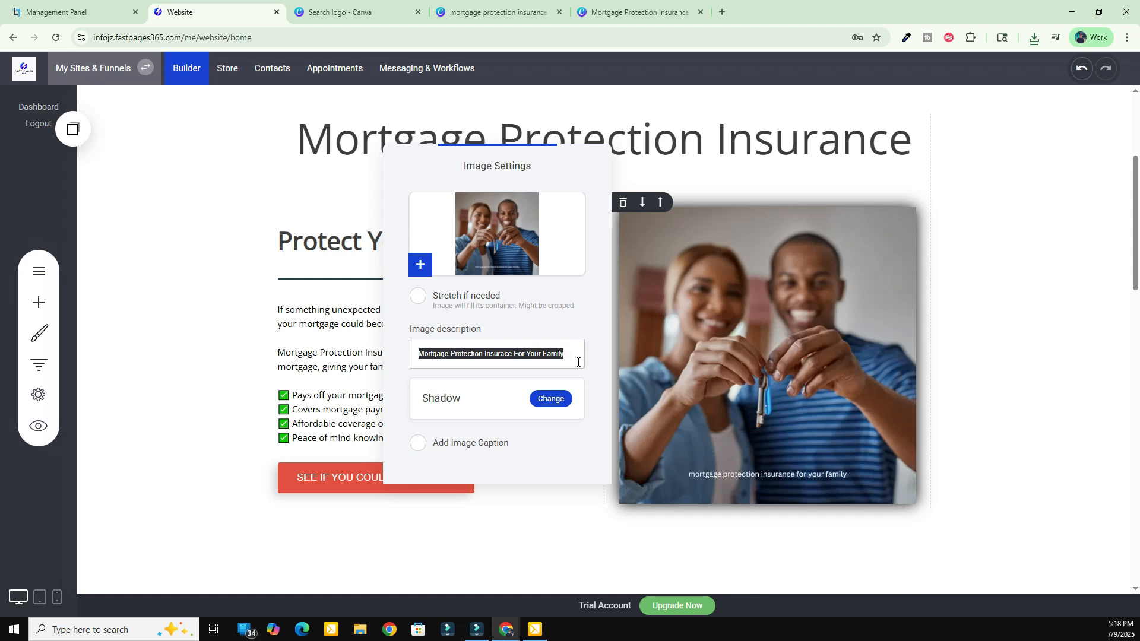
click(574, 358)
drag(574, 357, 412, 358)
click(988, 369)
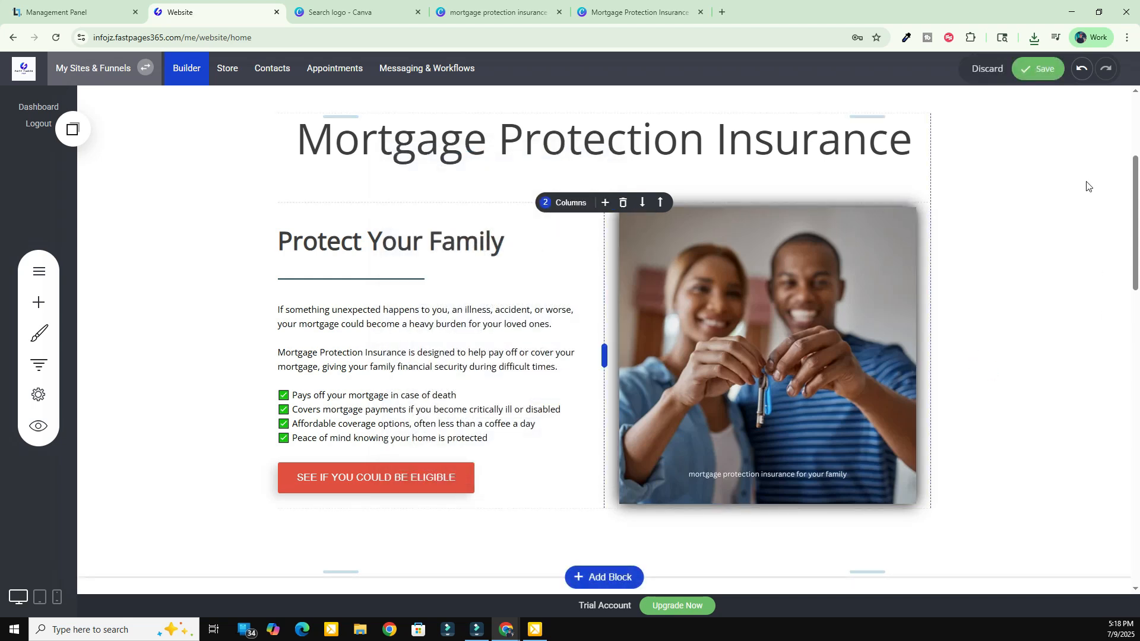
click(1048, 70)
- Review the rest of the Home page, from the How it Works section to the quote quiz above the footer
scroll(1044, 335, down, 15)
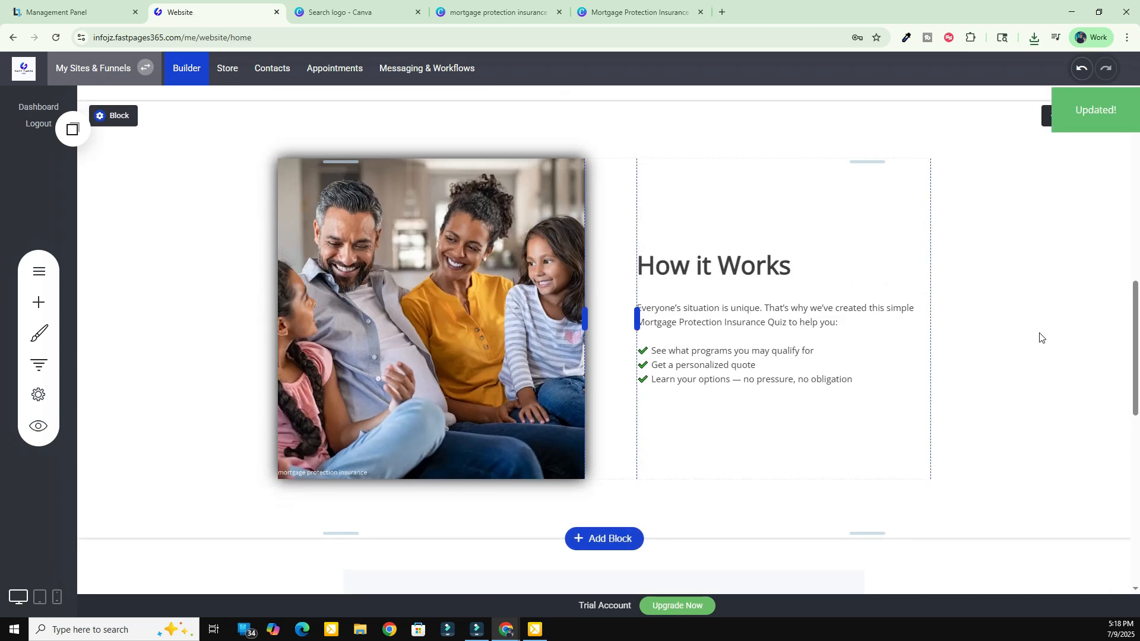
scroll(1040, 338, up, 10)
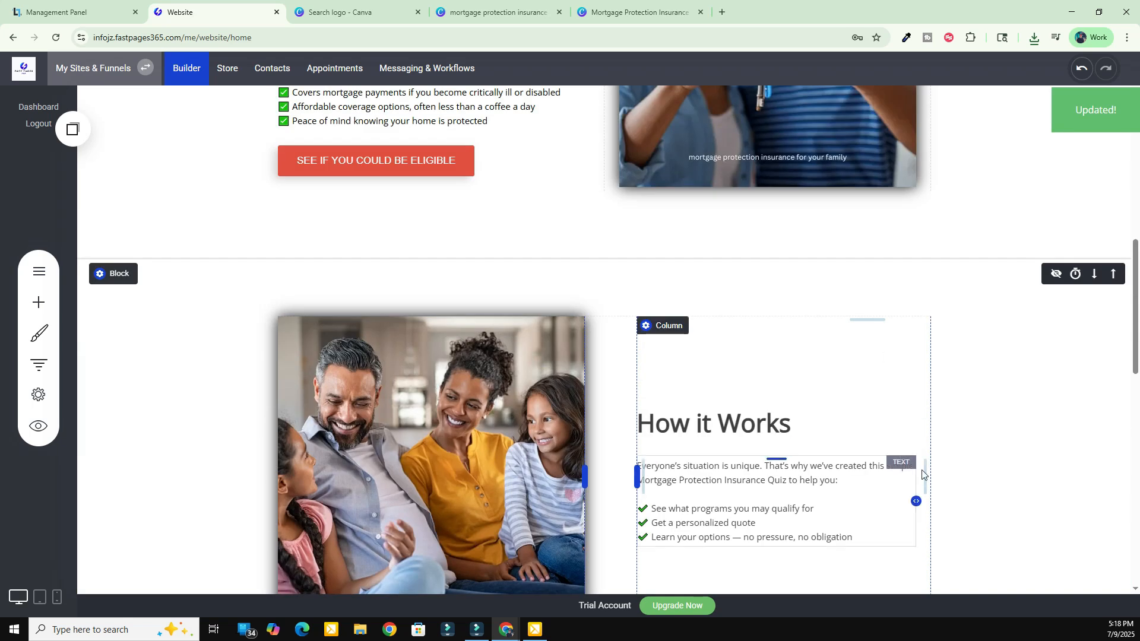
scroll(995, 473, down, 10)
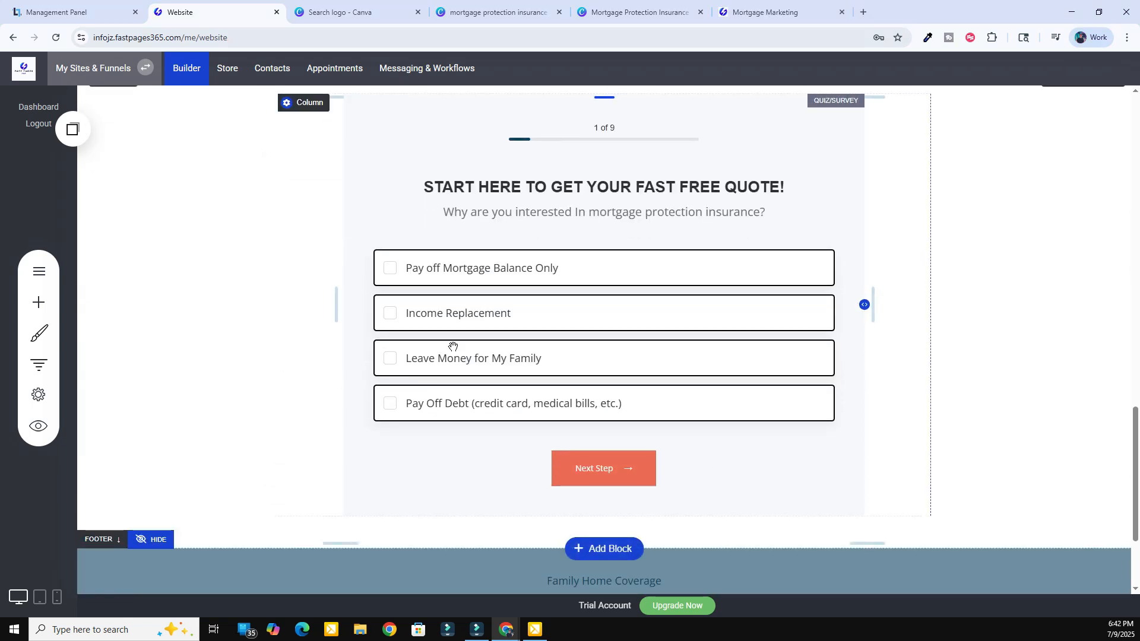
scroll(476, 246, up, 3)
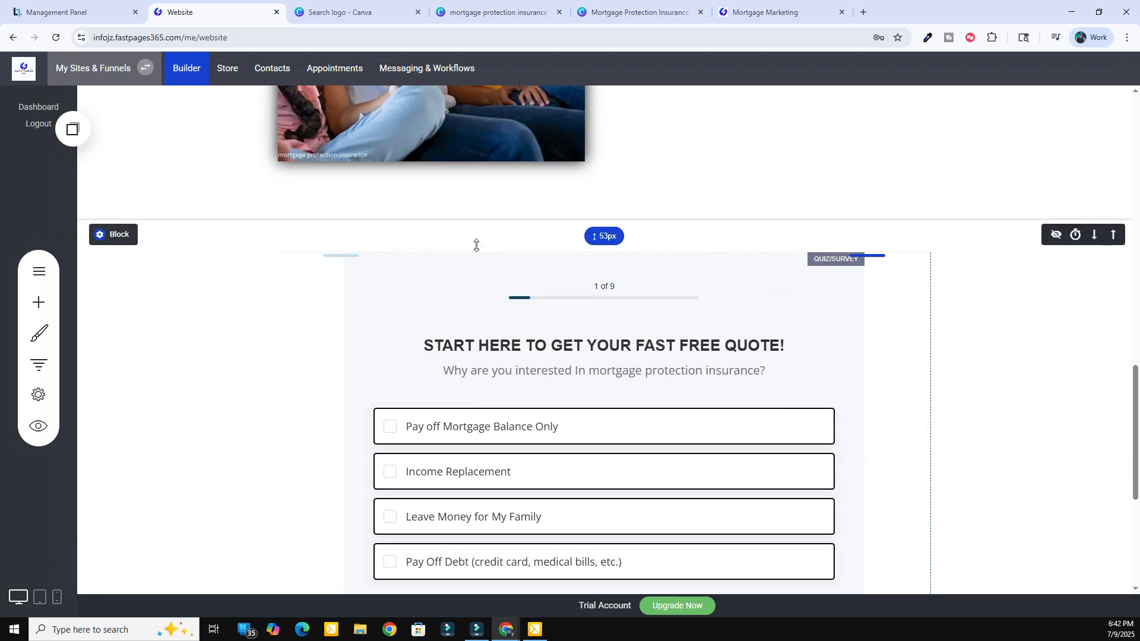
scroll(448, 331, down, 5)
scroll(451, 330, up, 3)
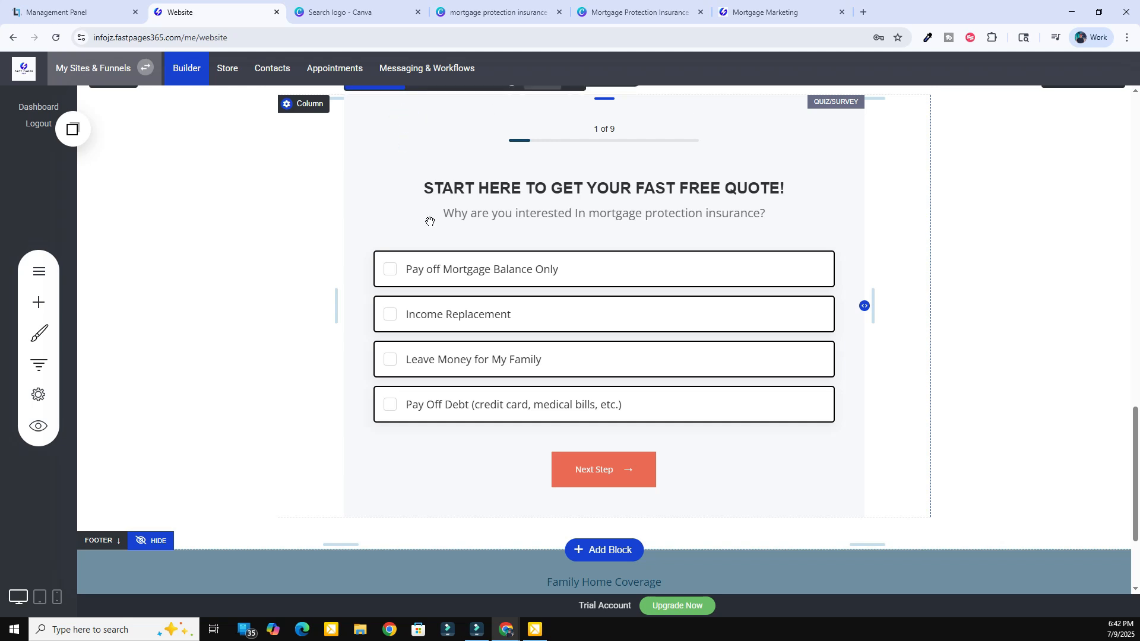
- Open the form fields of the quote quiz and review its steps through to the quiz results option
scroll(430, 222, up, 3)
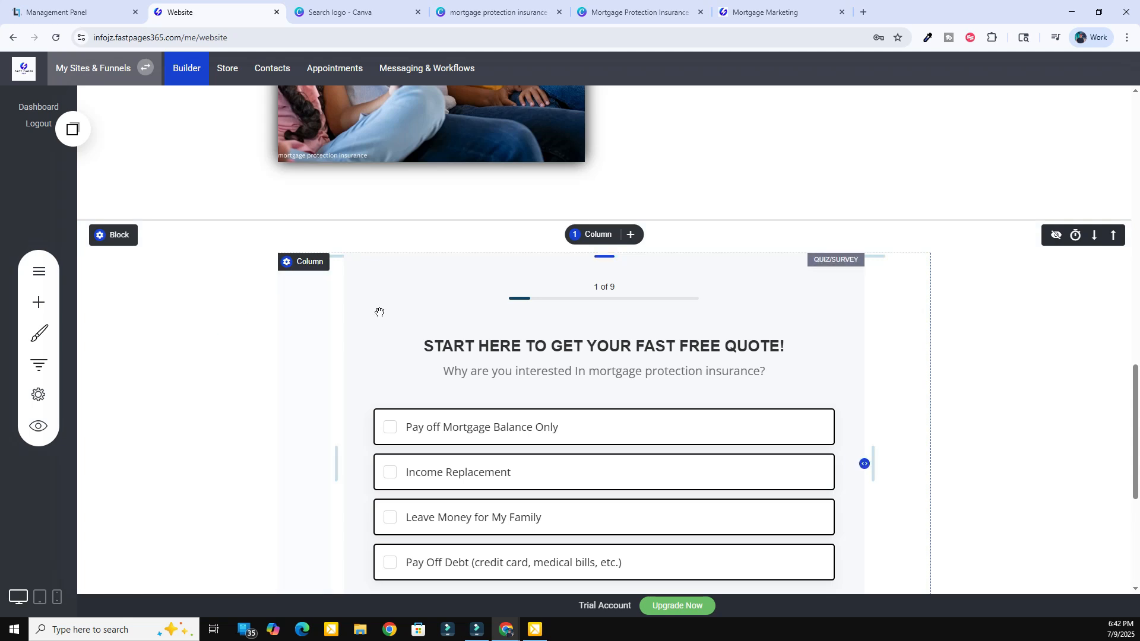
mouse_move(379, 311)
click(375, 237)
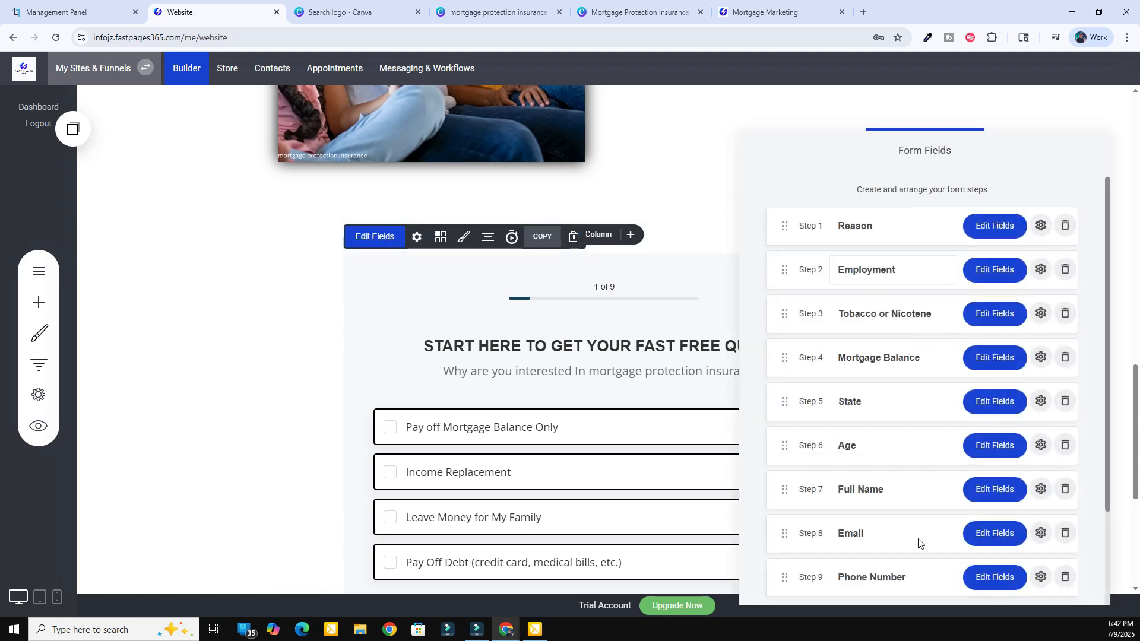
scroll(879, 496, down, 2)
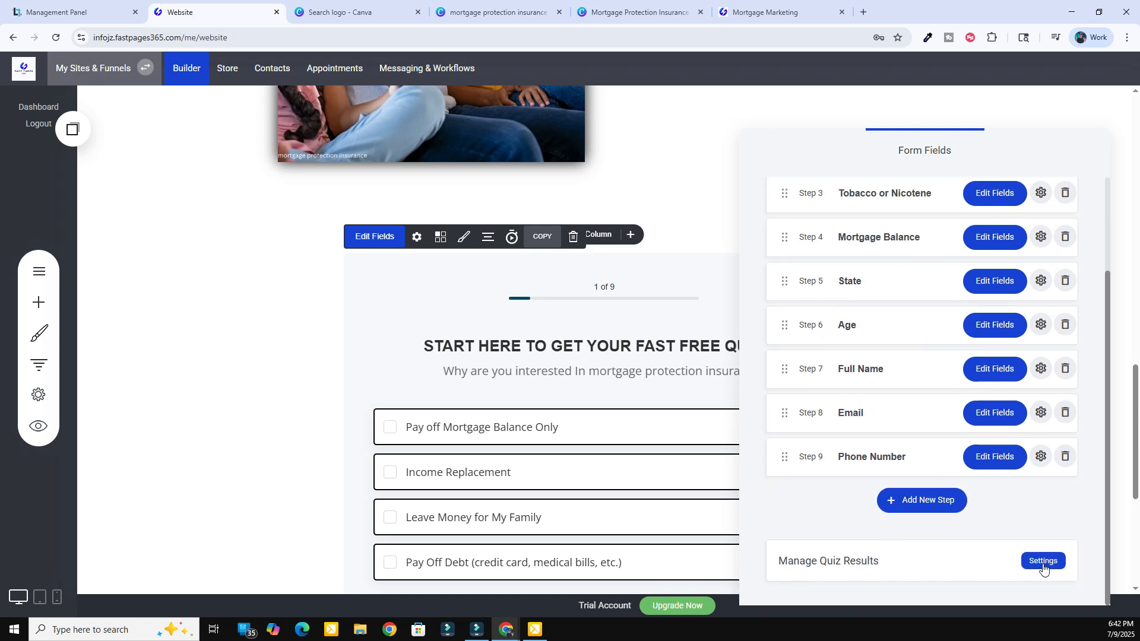
click(415, 233)
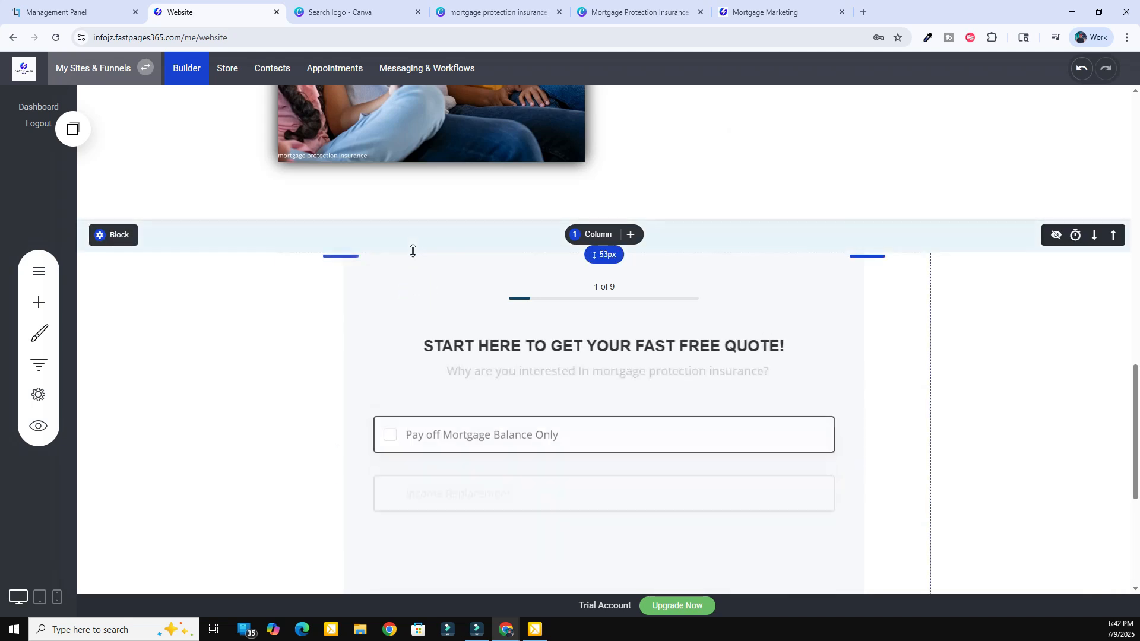
- Review the quiz's form settings, including the form name, submission notification, progress and back options, and button texts
click(415, 237)
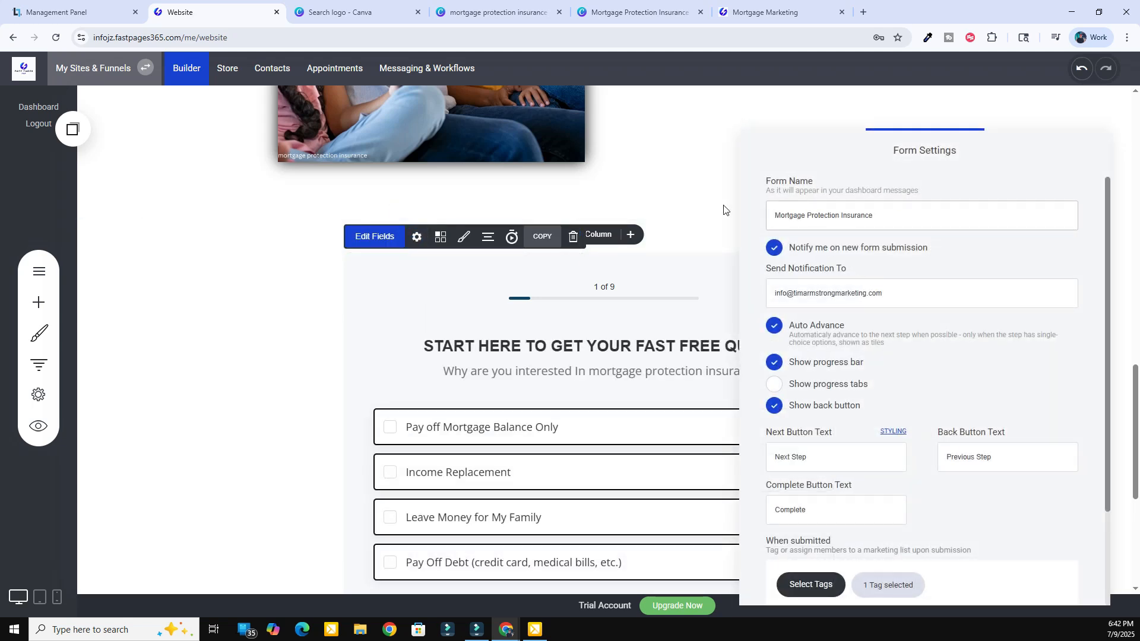
drag(774, 215, 888, 223)
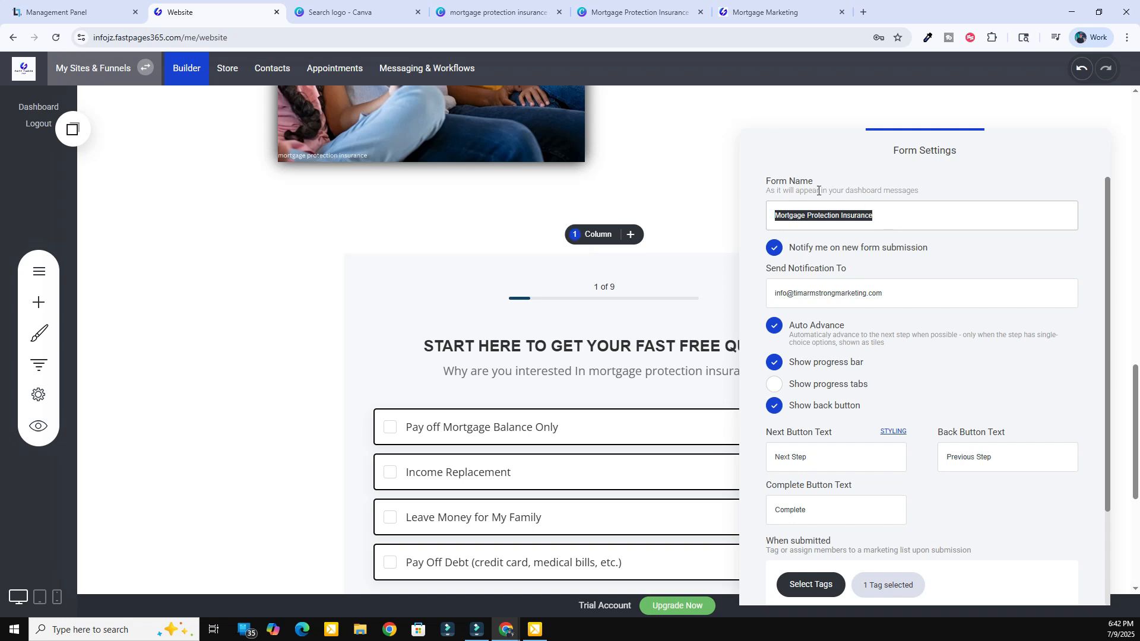
click(898, 216)
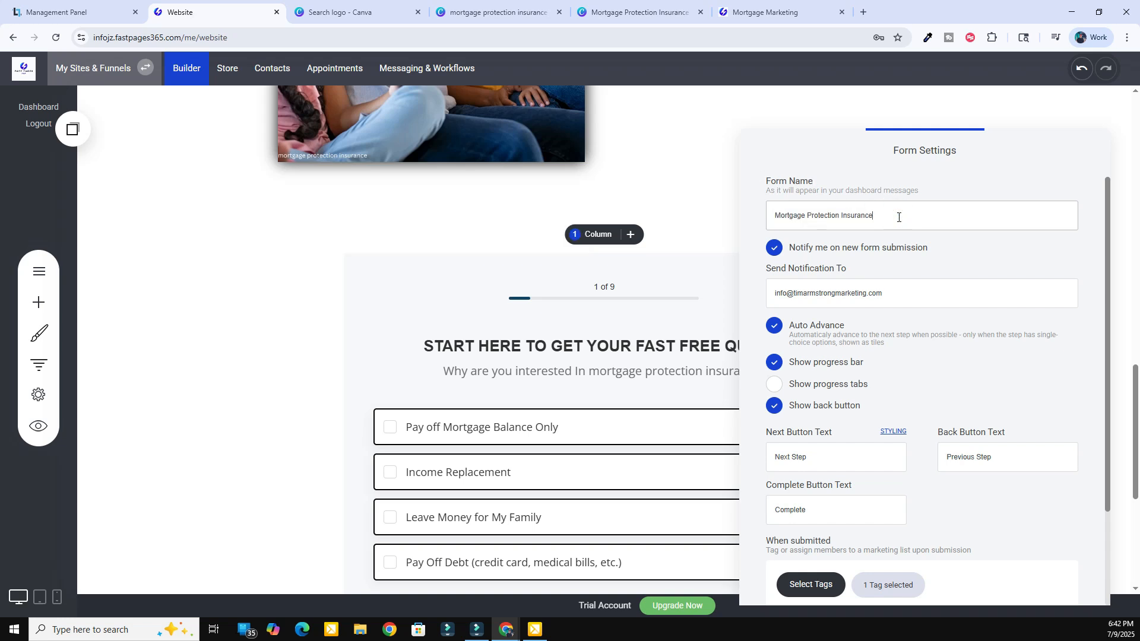
drag(898, 217, 759, 220)
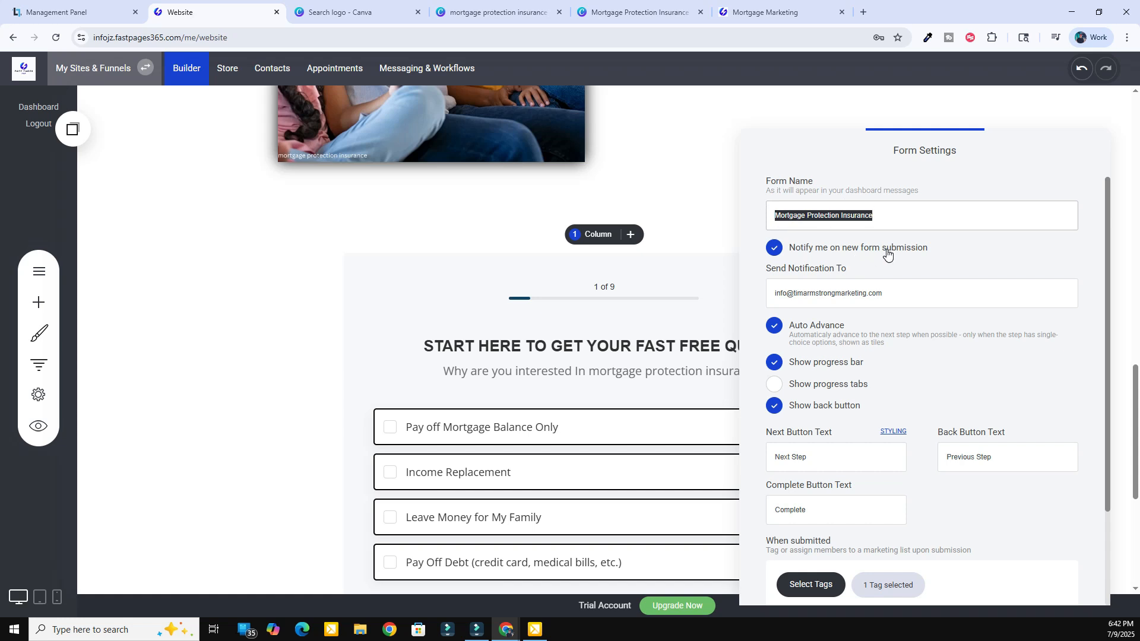
click(885, 211)
drag(878, 212, 745, 219)
click(816, 386)
click(797, 393)
scroll(908, 401, down, 2)
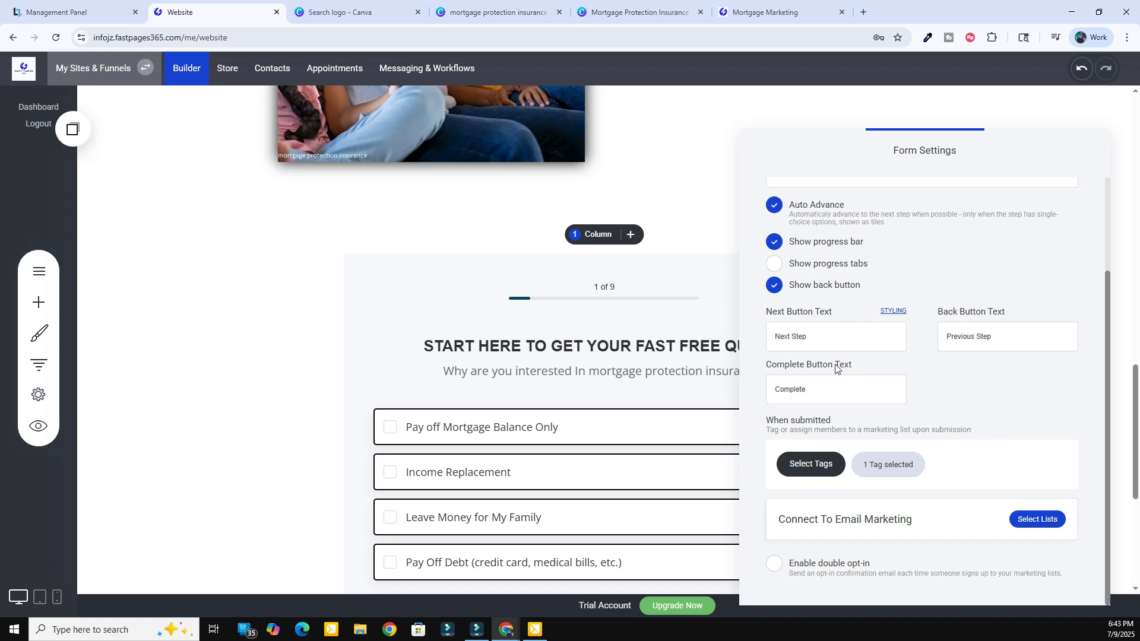
scroll(908, 374, up, 2)
scroll(902, 362, down, 2)
- Confirm the Mortgage Protection Insurance tag and the mpi marketing list for quiz submissions, and close the form settings
click(810, 463)
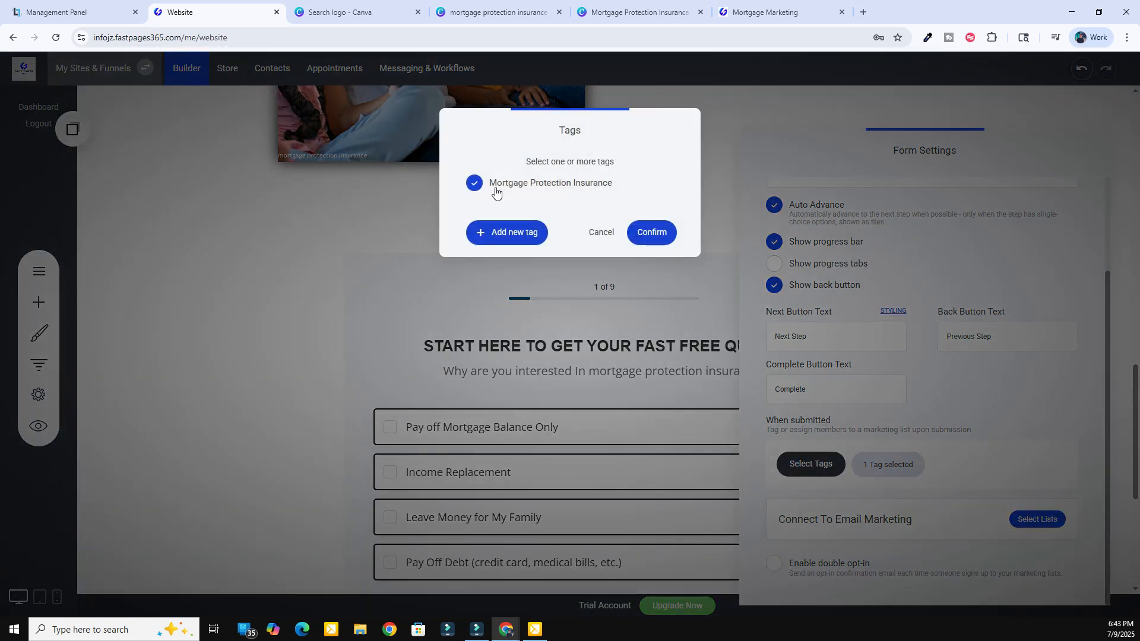
click(655, 233)
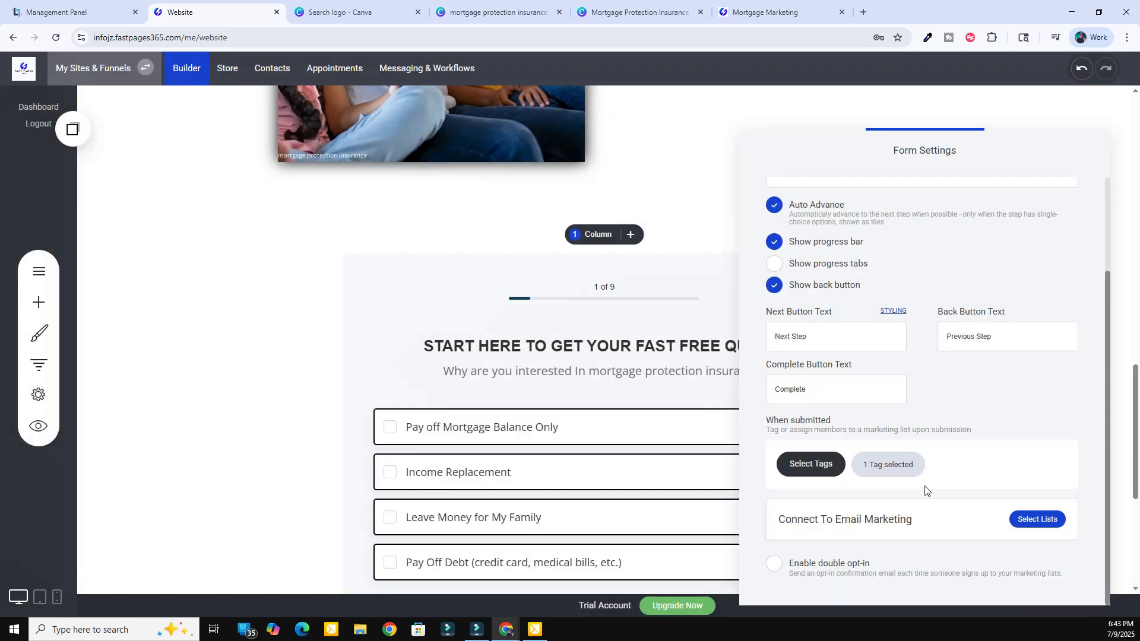
click(1024, 523)
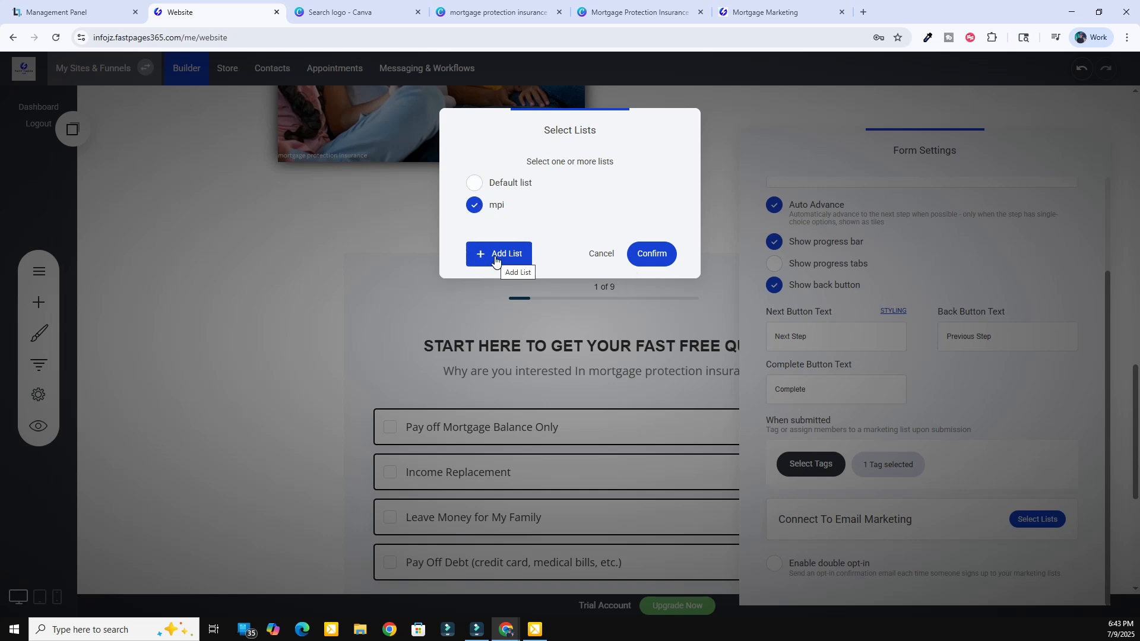
click(649, 256)
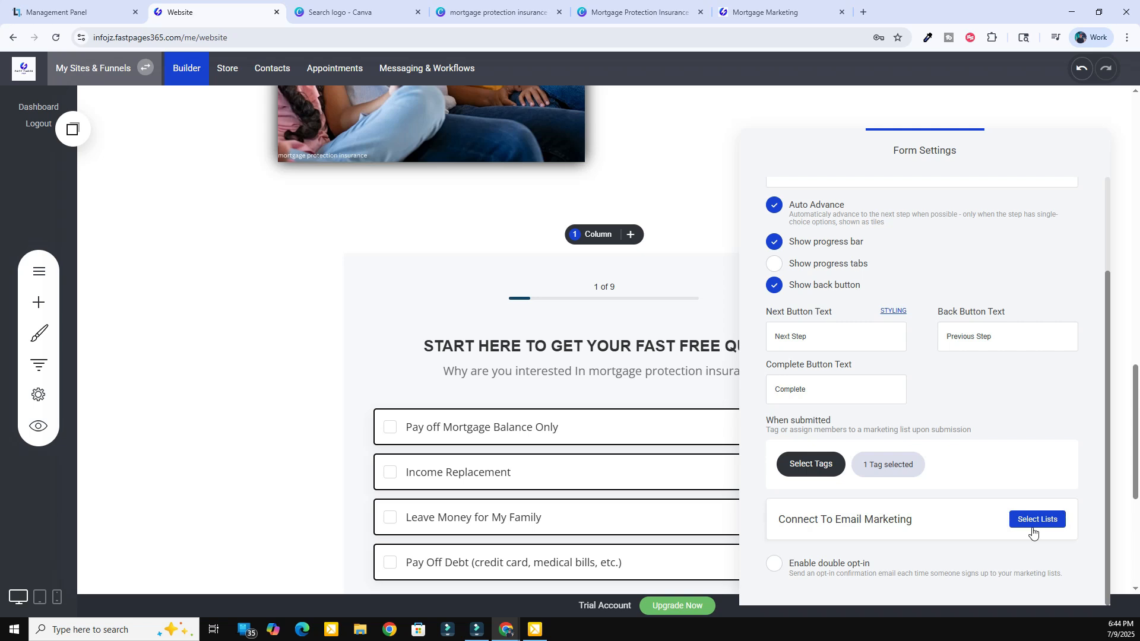
click(791, 569)
scroll(920, 431, up, 2)
click(625, 406)
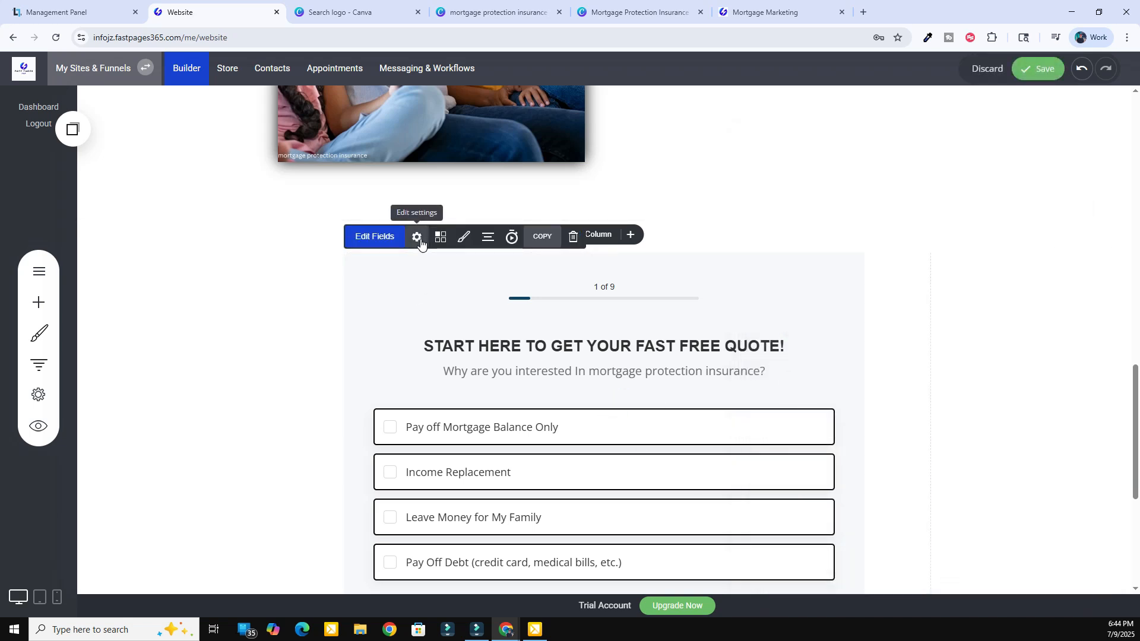
- Look through the quiz's page redirect for results and its form styling options
click(417, 238)
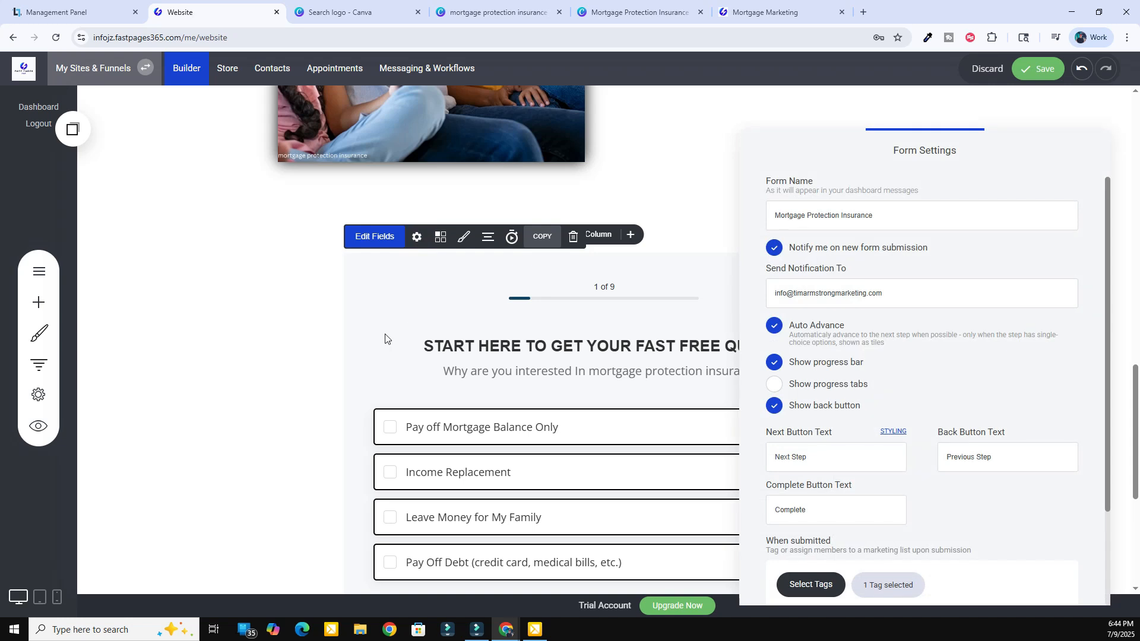
click(420, 312)
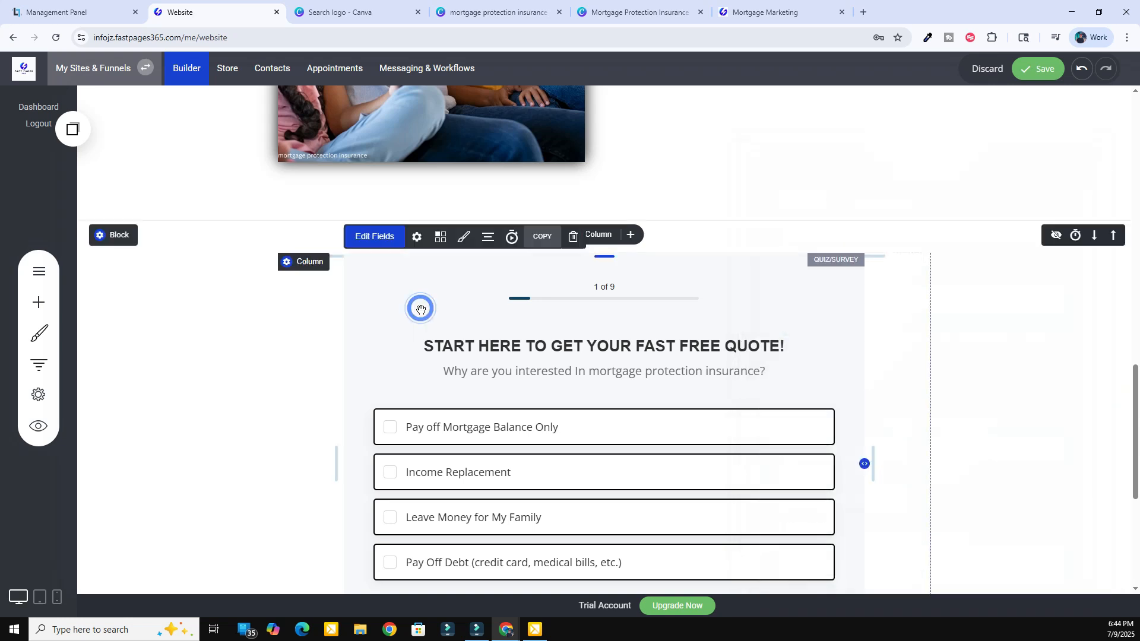
click(439, 238)
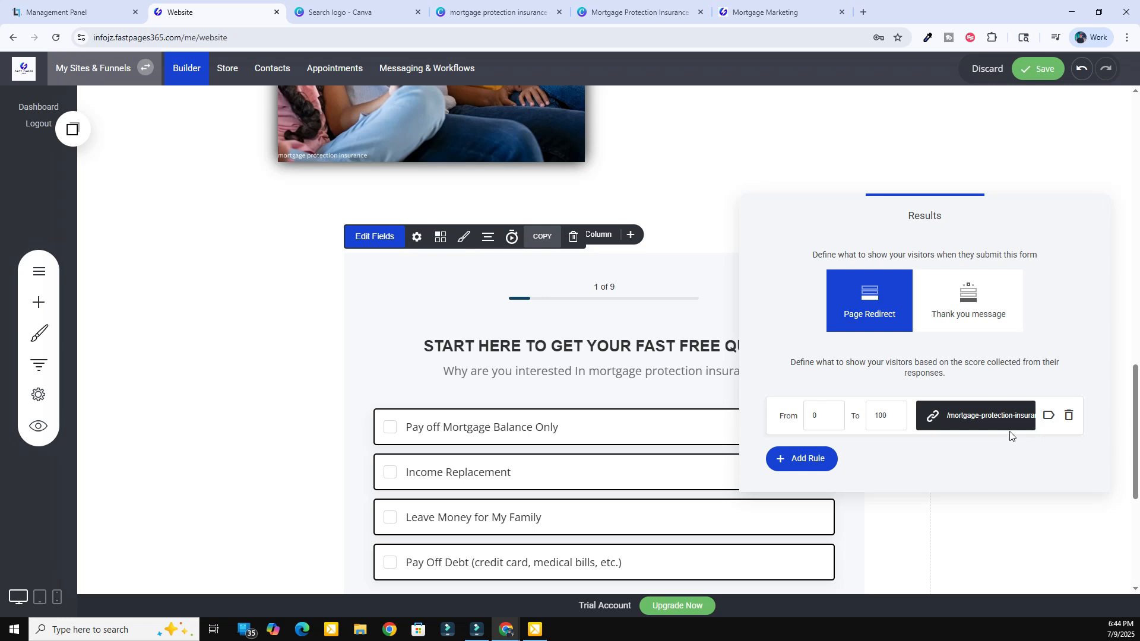
click(473, 324)
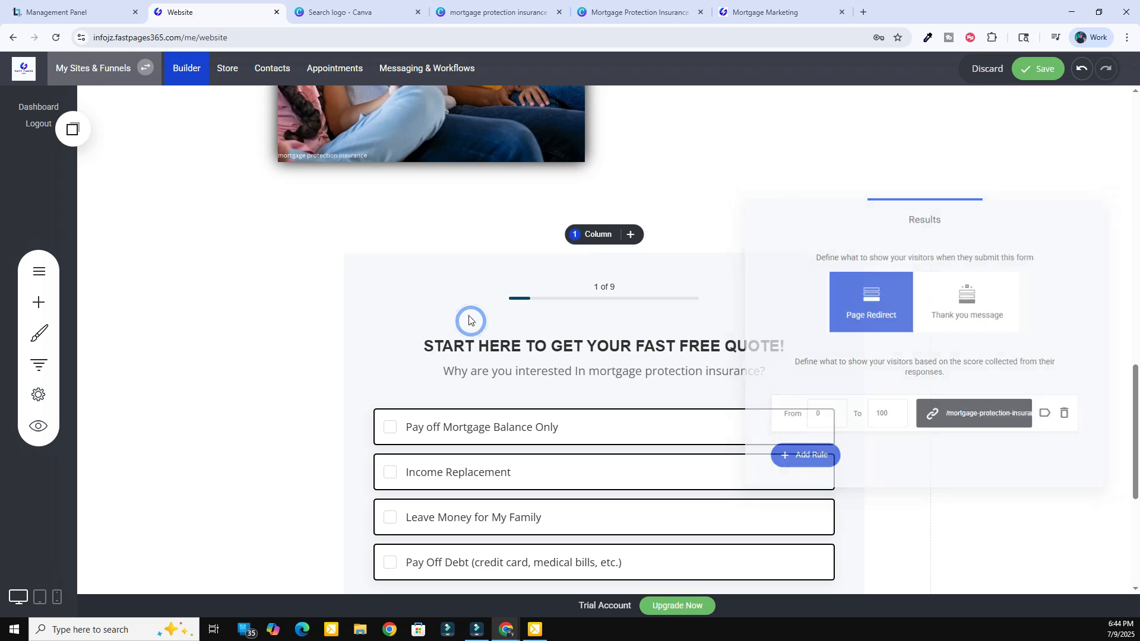
click(465, 238)
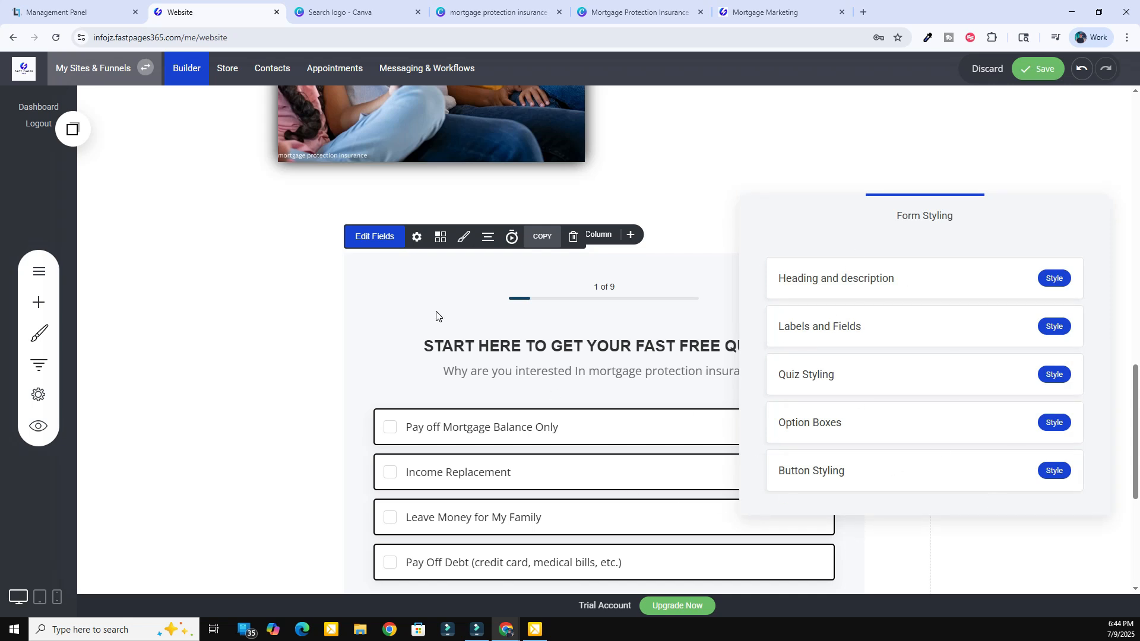
click(437, 295)
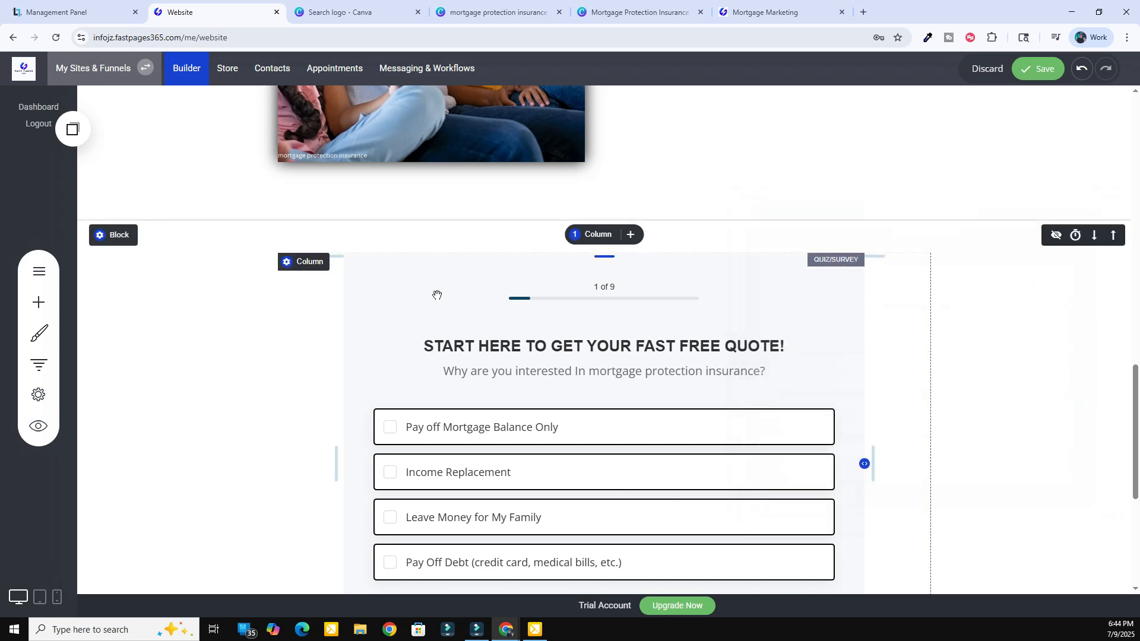
click(438, 294)
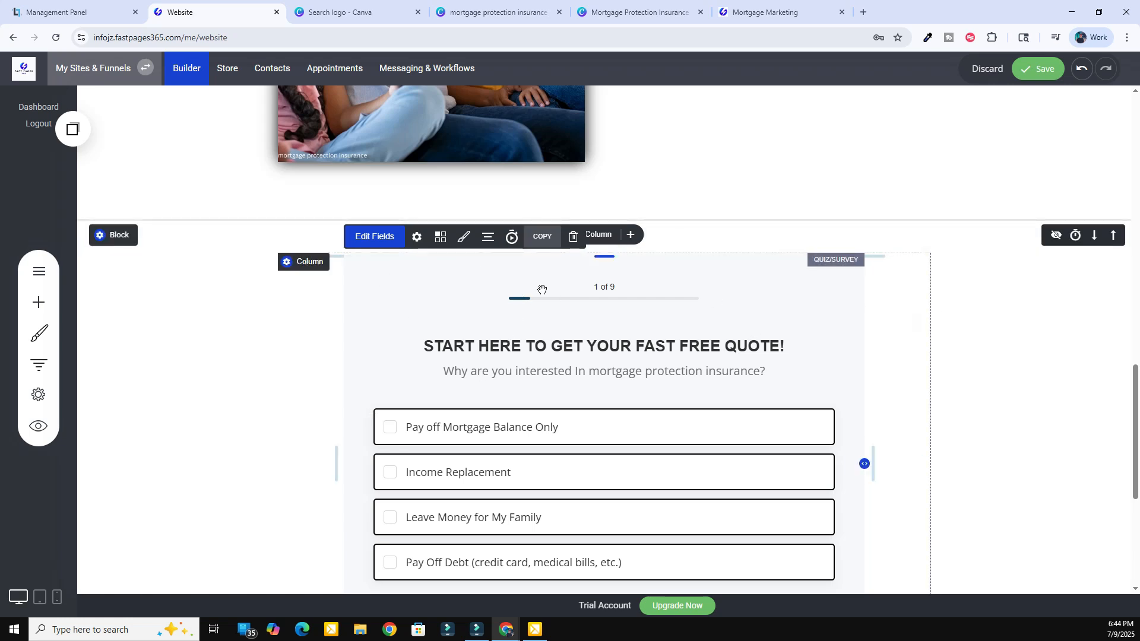
- Save the website with the current quiz settings
click(1034, 70)
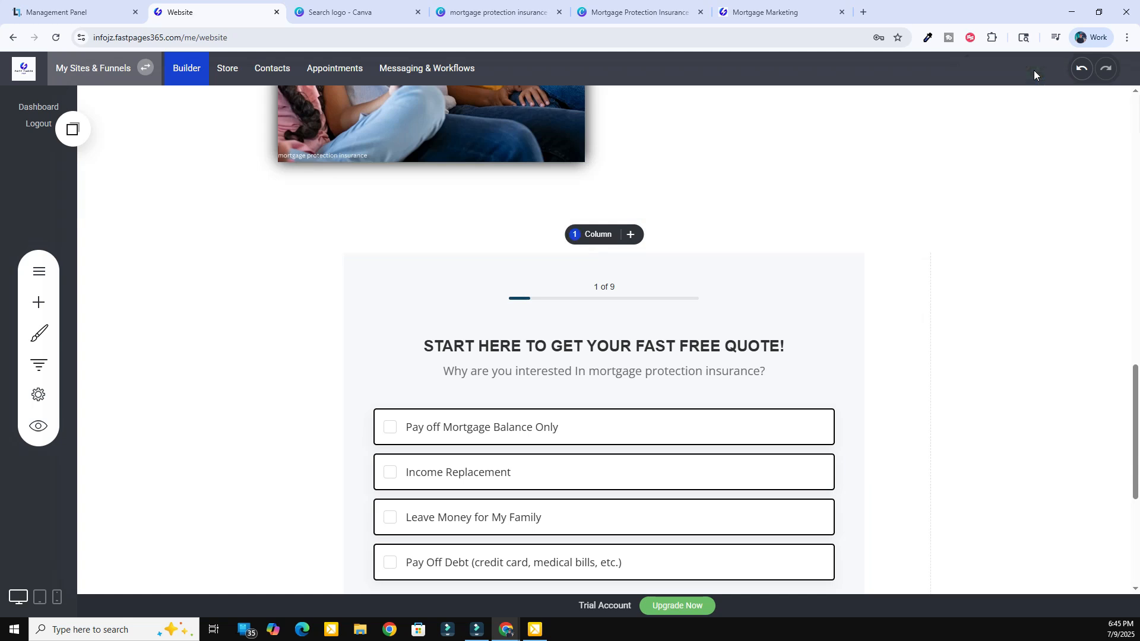
click(469, 299)
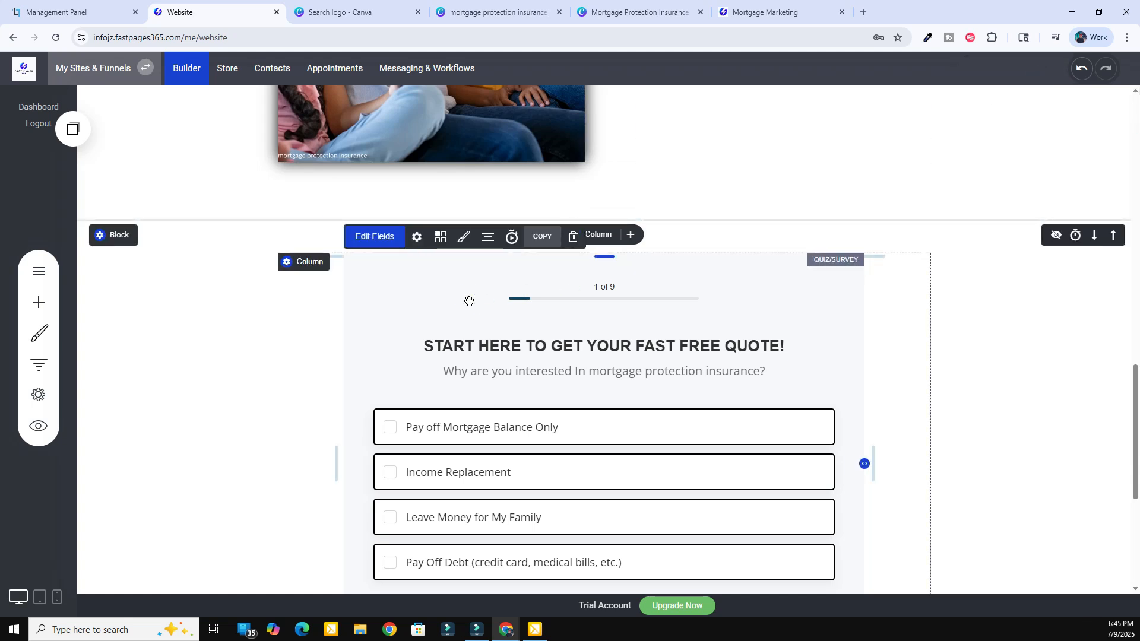
click(247, 361)
- Open the Mortgage Protection Insurance results page from the site's list of pages
scroll(247, 360, down, 3)
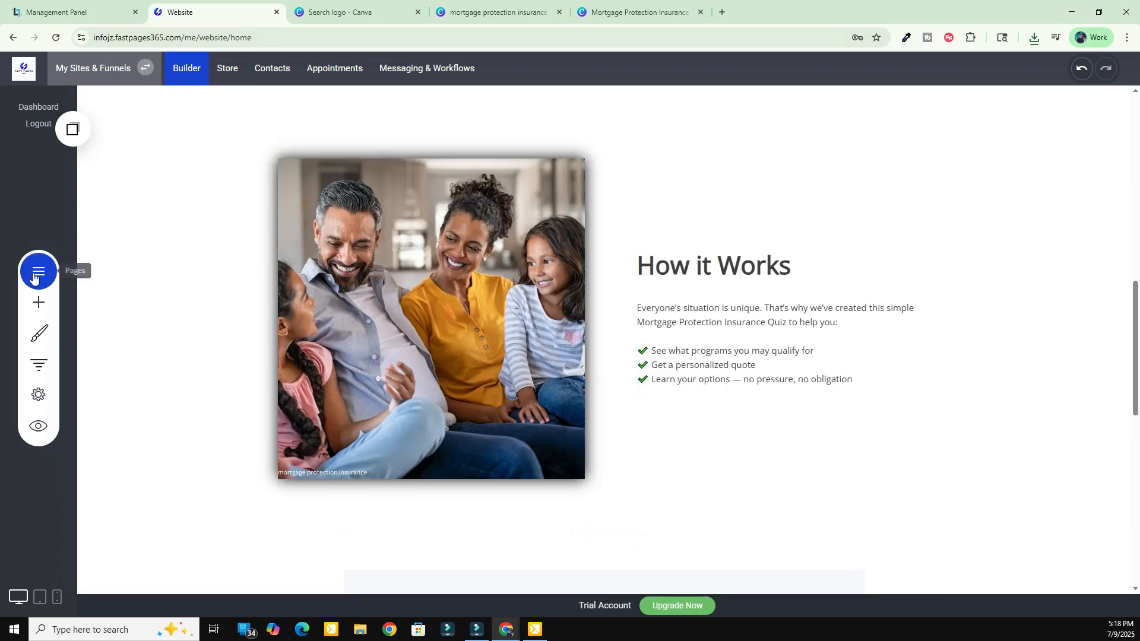
click(38, 271)
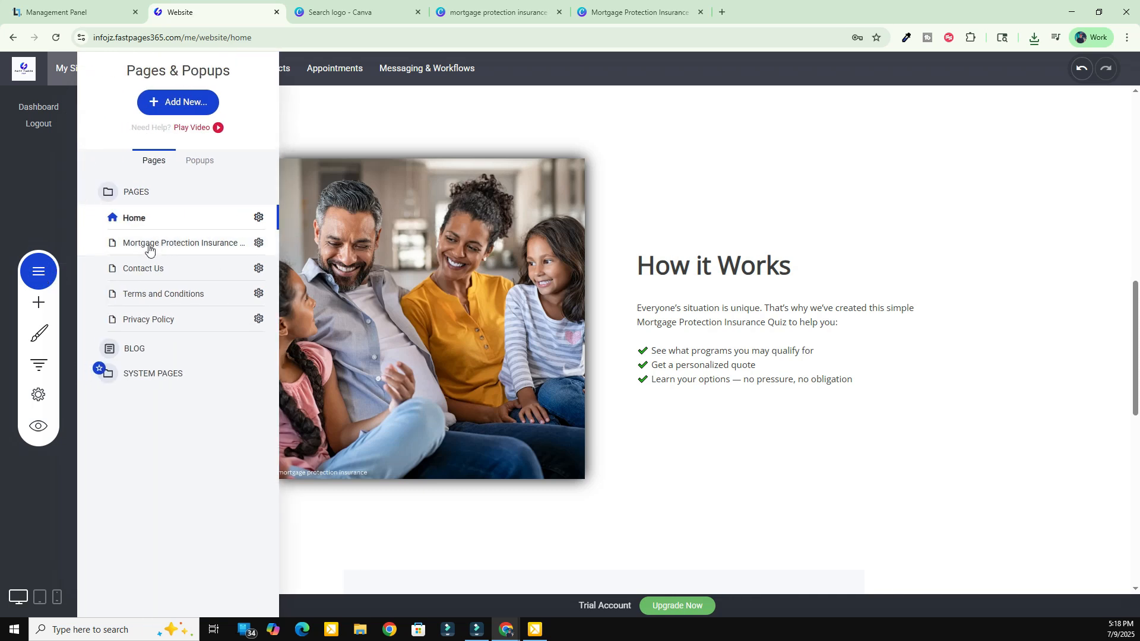
click(149, 244)
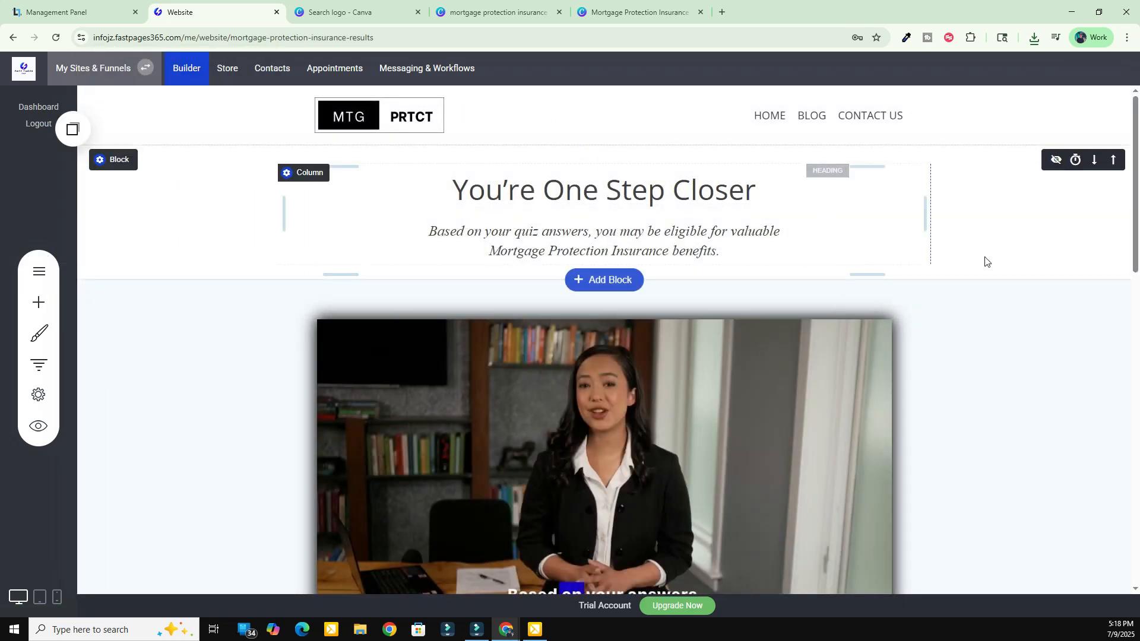
- Review the results page from its heading and video down to the consultation calendar and footer
scroll(1009, 279, down, 8)
scroll(1041, 303, down, 7)
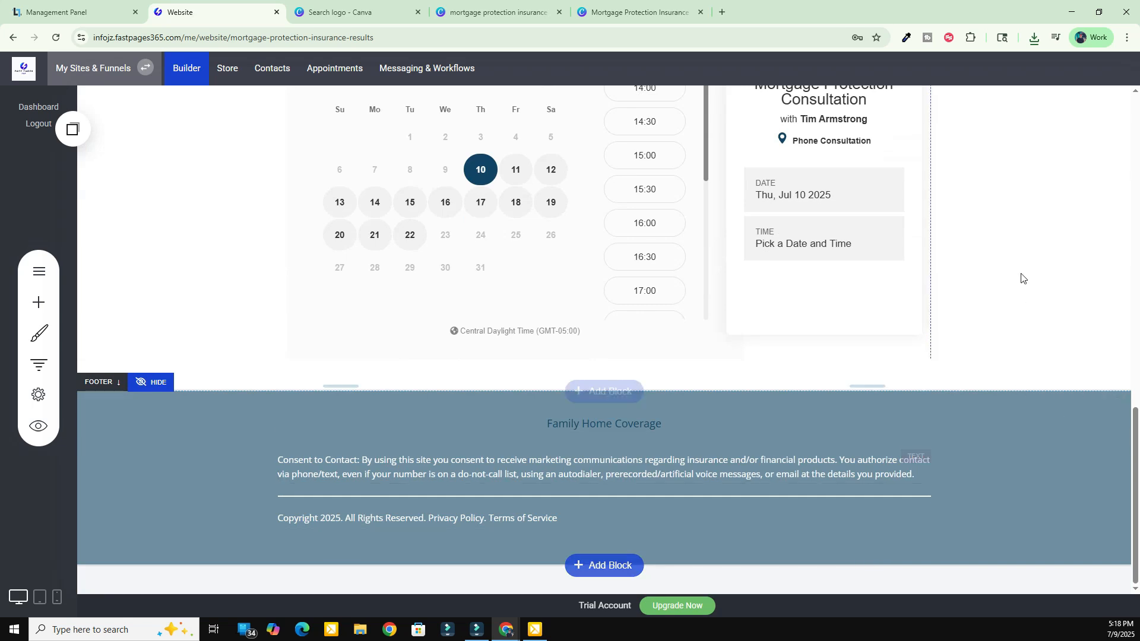
scroll(1032, 318, up, 5)
scroll(1019, 264, up, 10)
scroll(966, 415, down, 3)
scroll(944, 401, up, 1)
scroll(944, 402, up, 2)
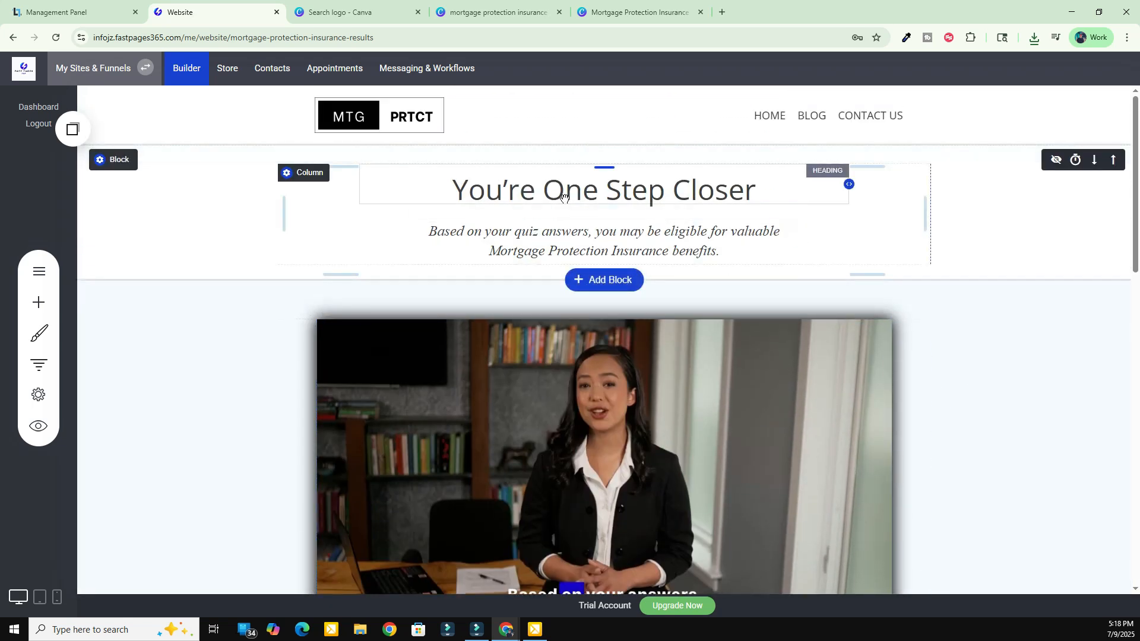
- Set the font of the "Based on your quiz answers" text below the heading to Roboto and save the page
click(760, 244)
click(755, 244)
drag(754, 248, 410, 235)
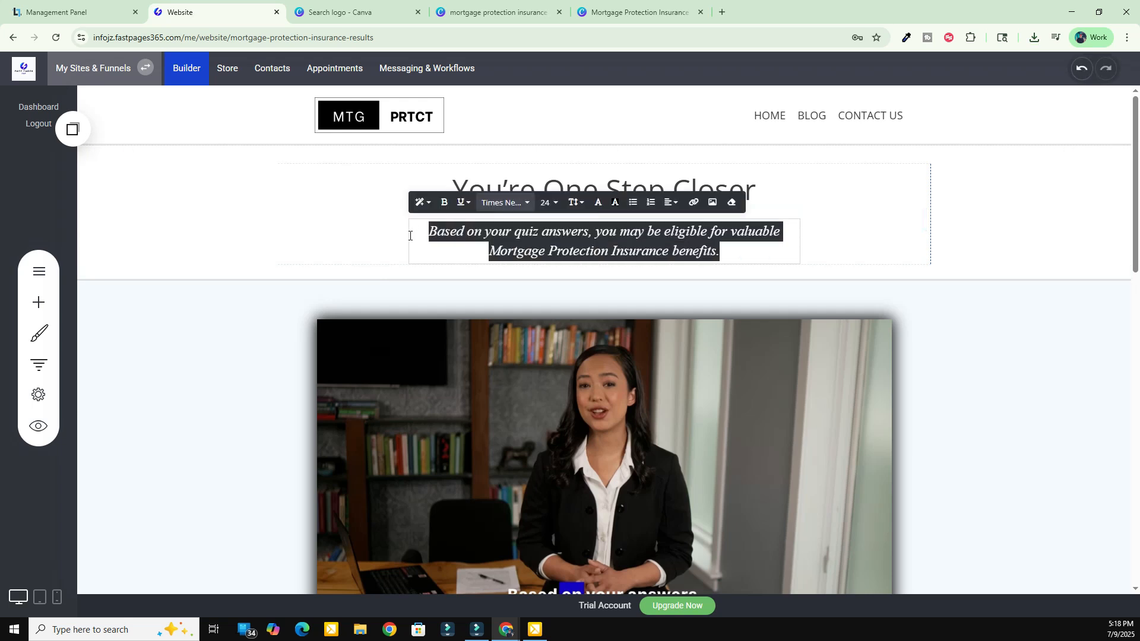
click(507, 202)
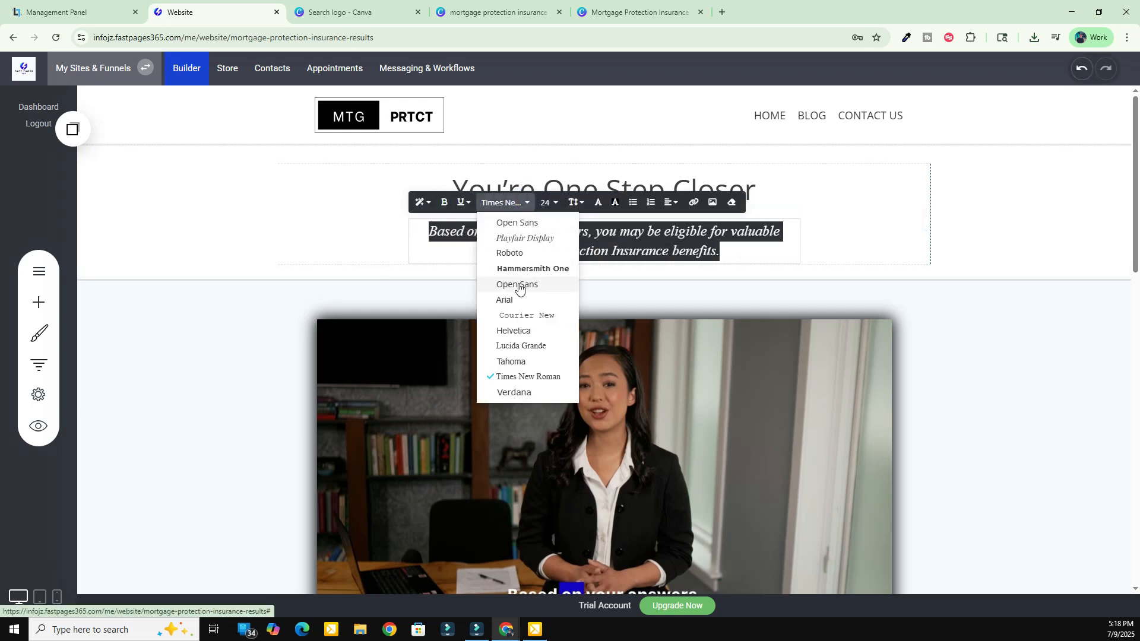
click(510, 253)
click(949, 353)
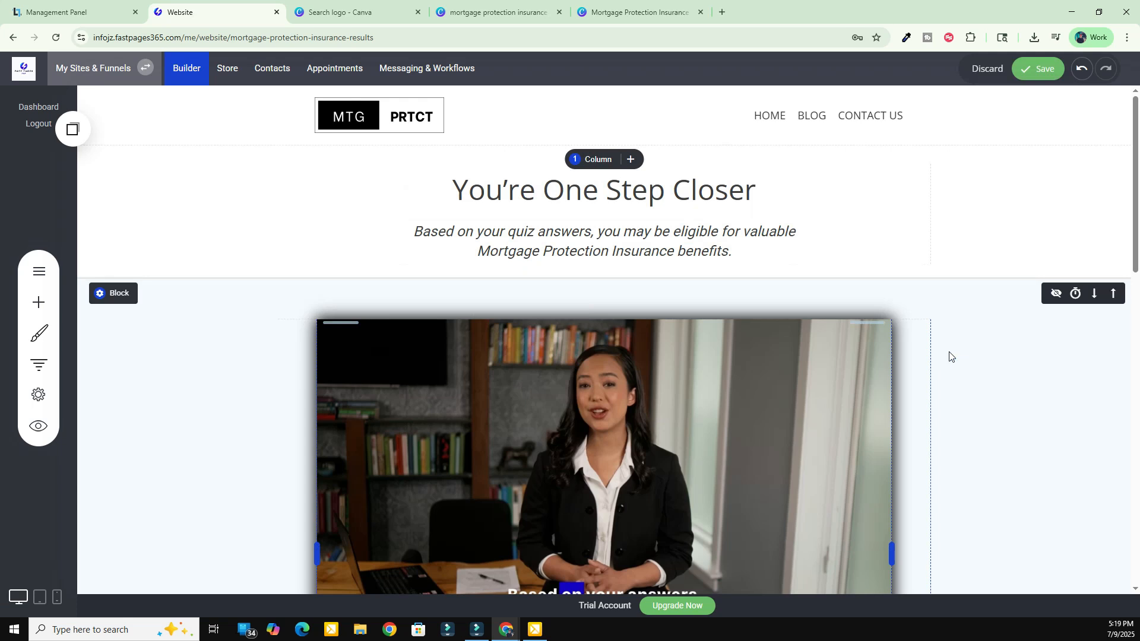
click(1037, 69)
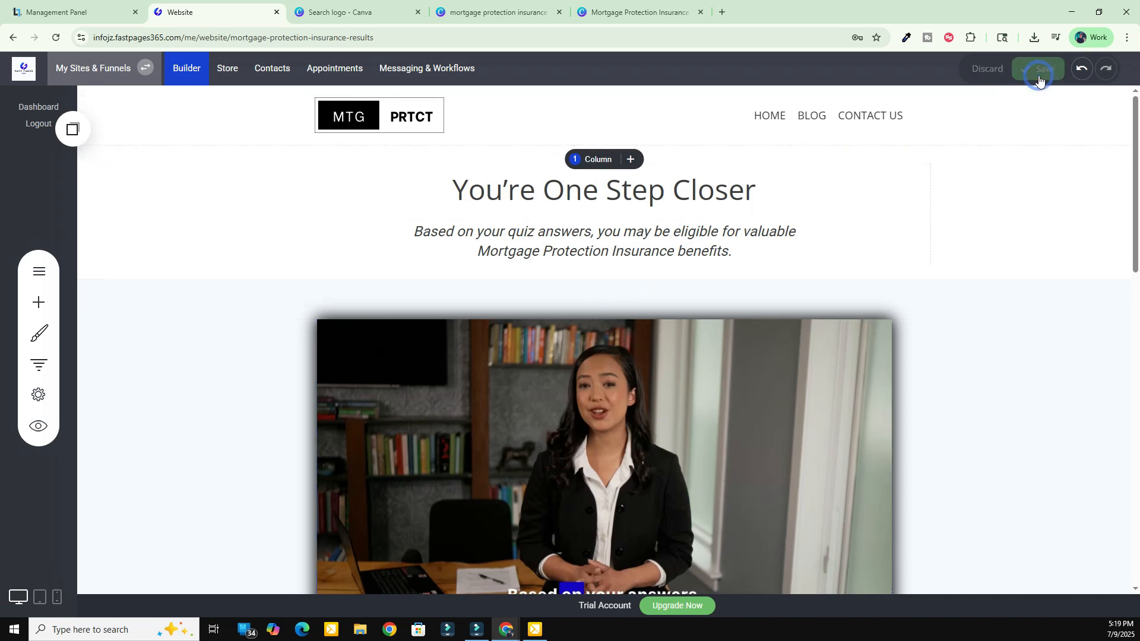
- Check the source URL in the settings of the results page video and close the settings
scroll(972, 399, down, 3)
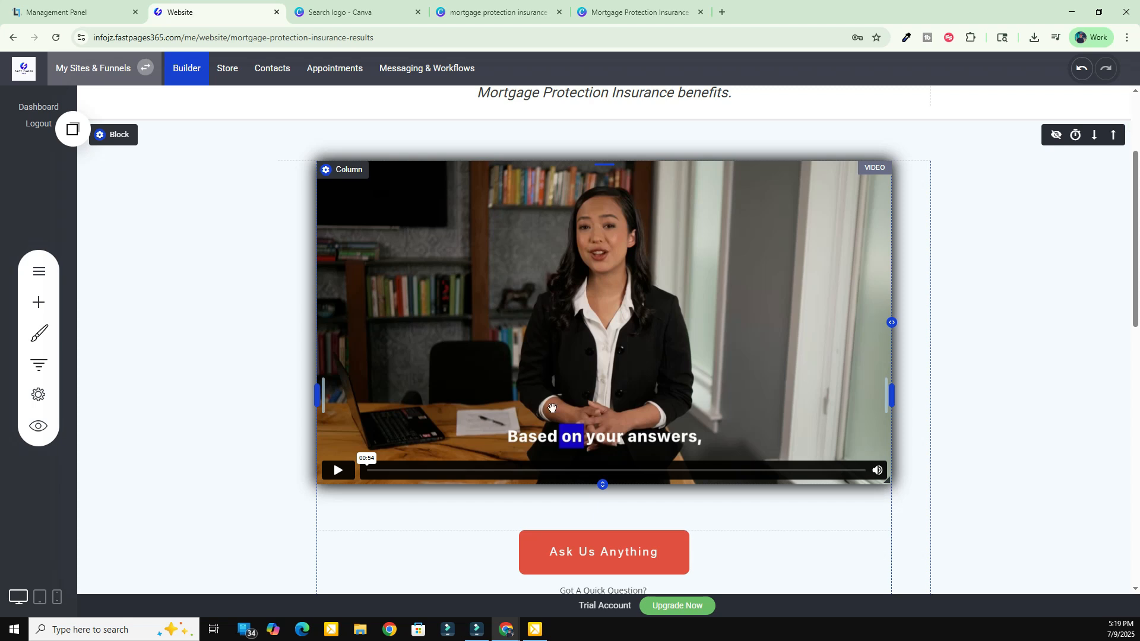
click(395, 232)
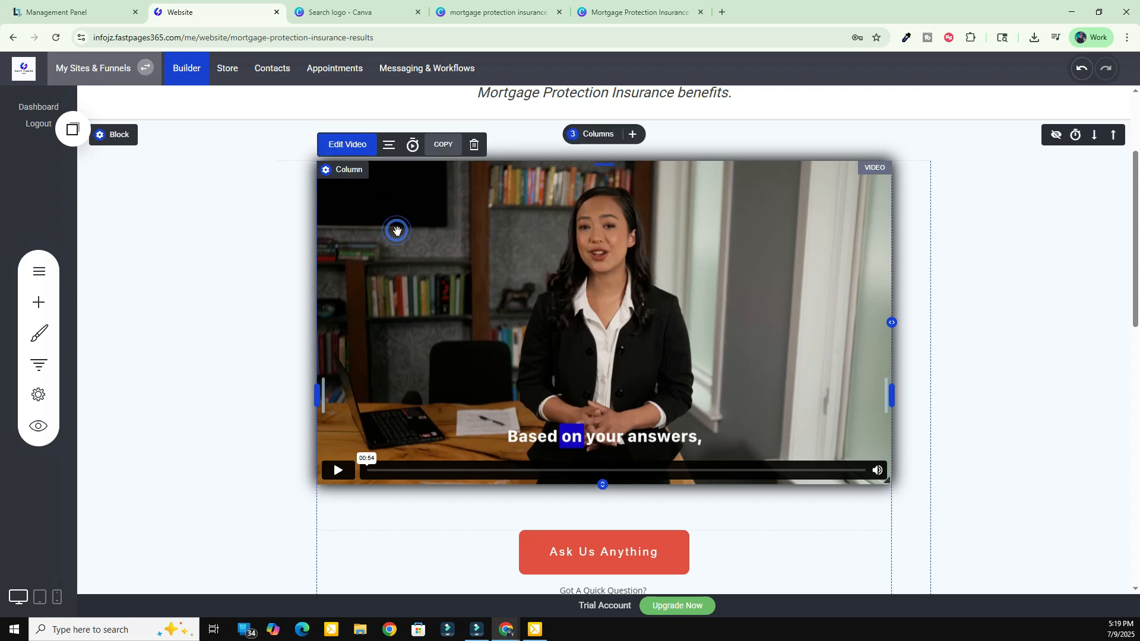
click(352, 146)
click(76, 177)
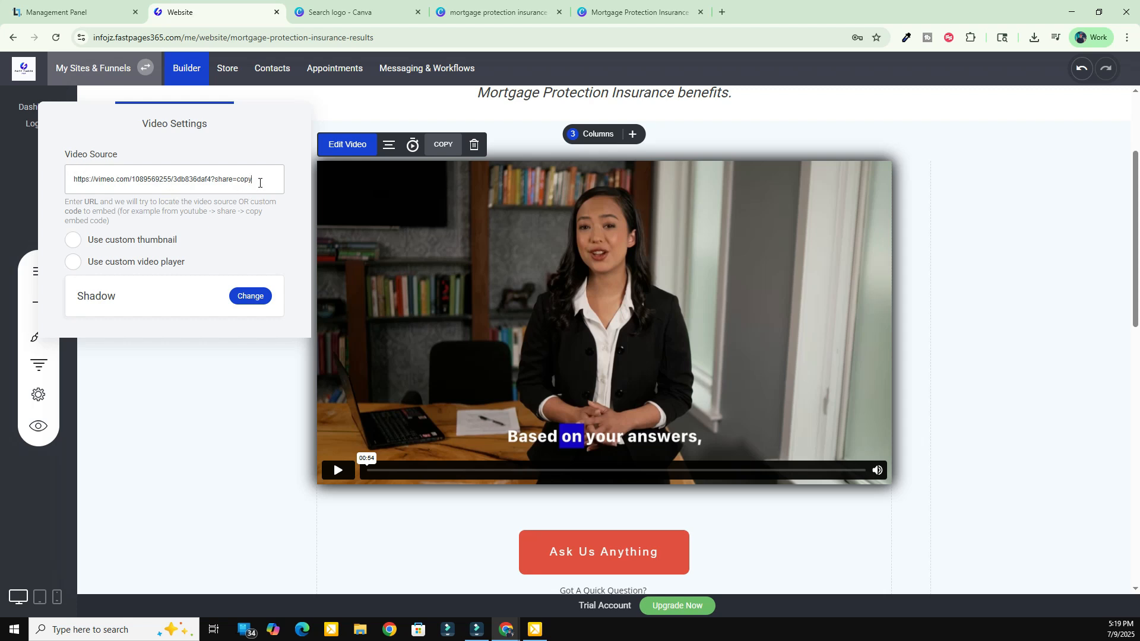
drag(93, 177, 130, 180)
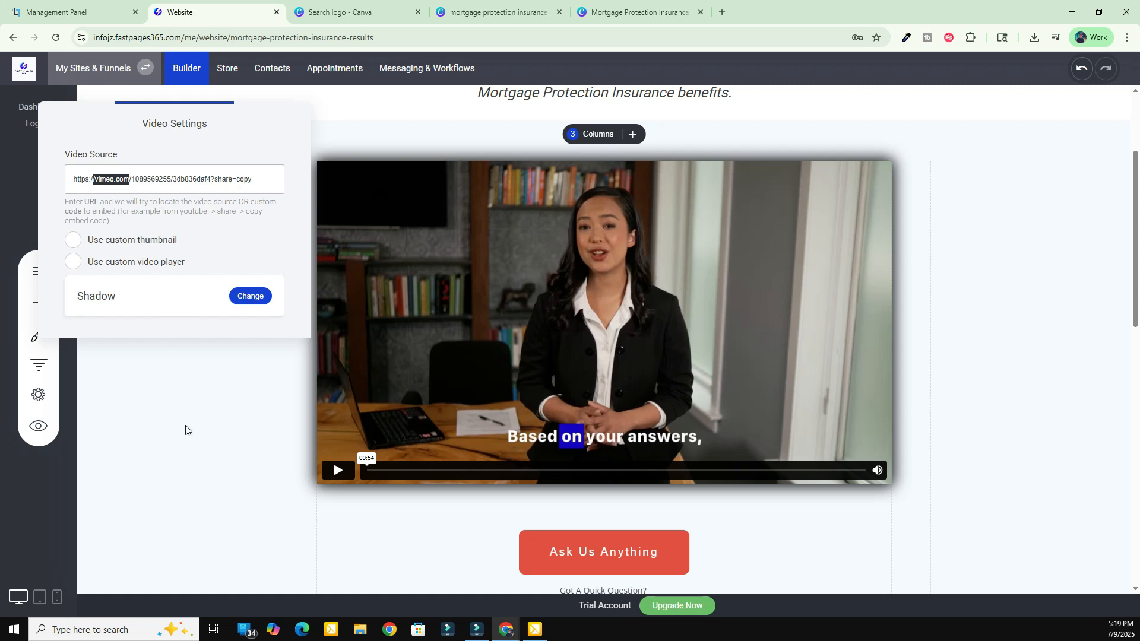
click(142, 394)
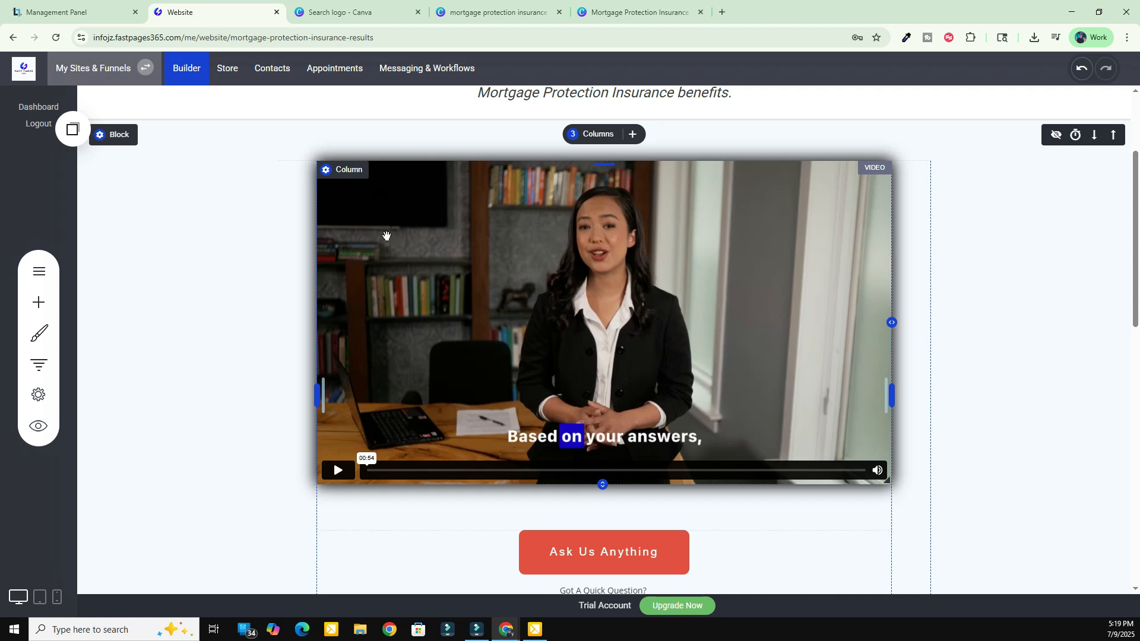
- Open the list of booking events from the results page and dismiss the introduction video
scroll(1043, 303, down, 8)
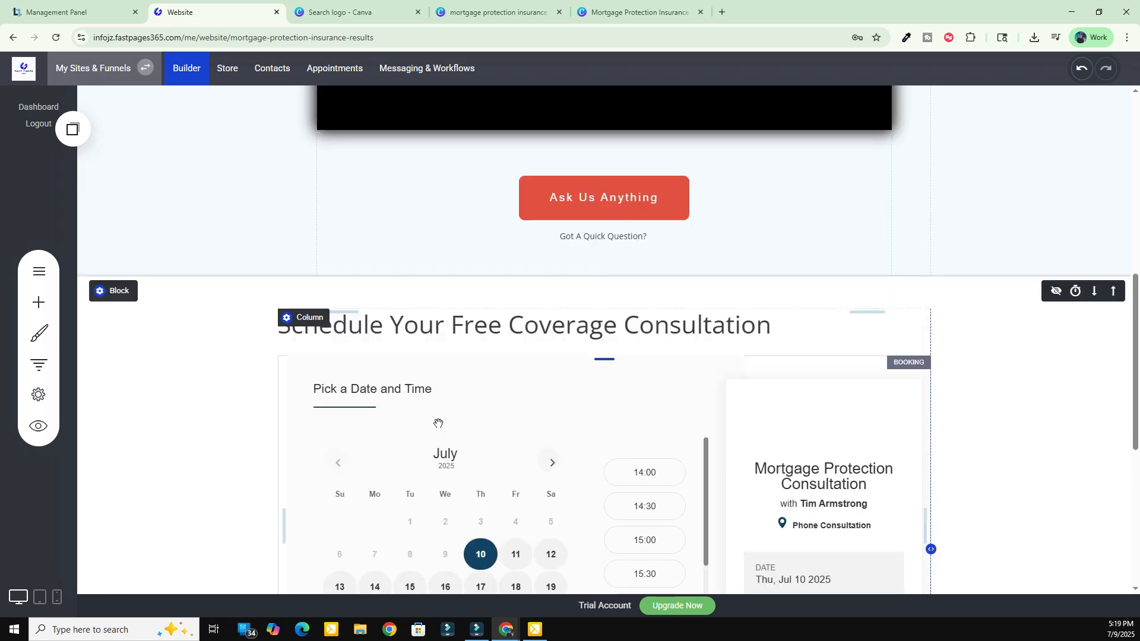
scroll(488, 422, up, 3)
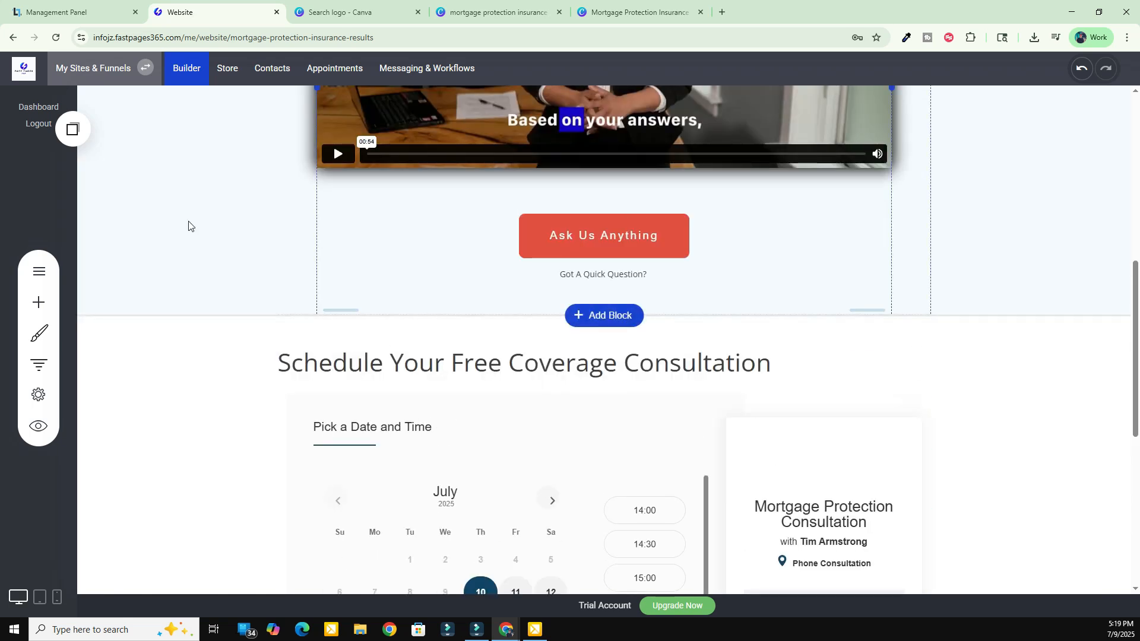
click(336, 68)
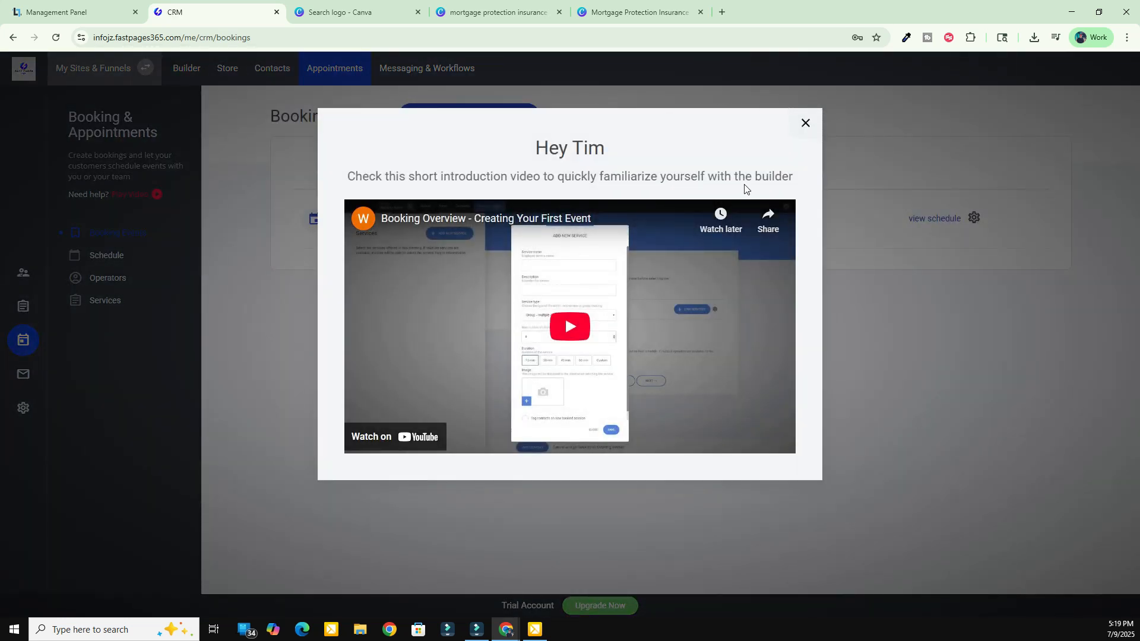
click(805, 125)
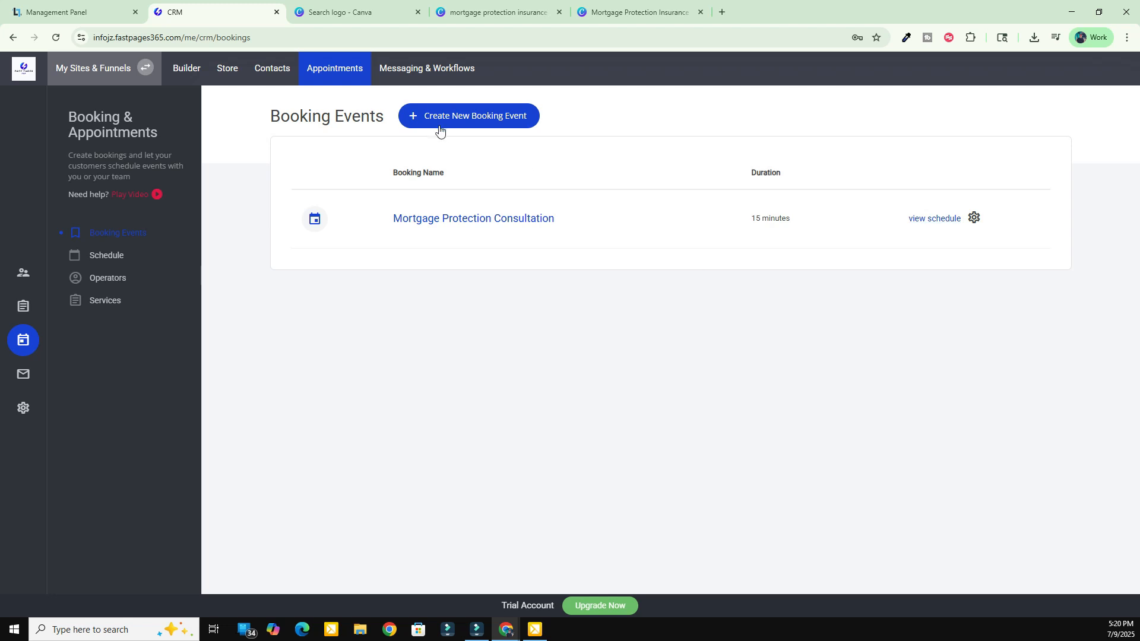
- Return to the website builder and reopen the Mortgage Protection Insurance results page
click(186, 74)
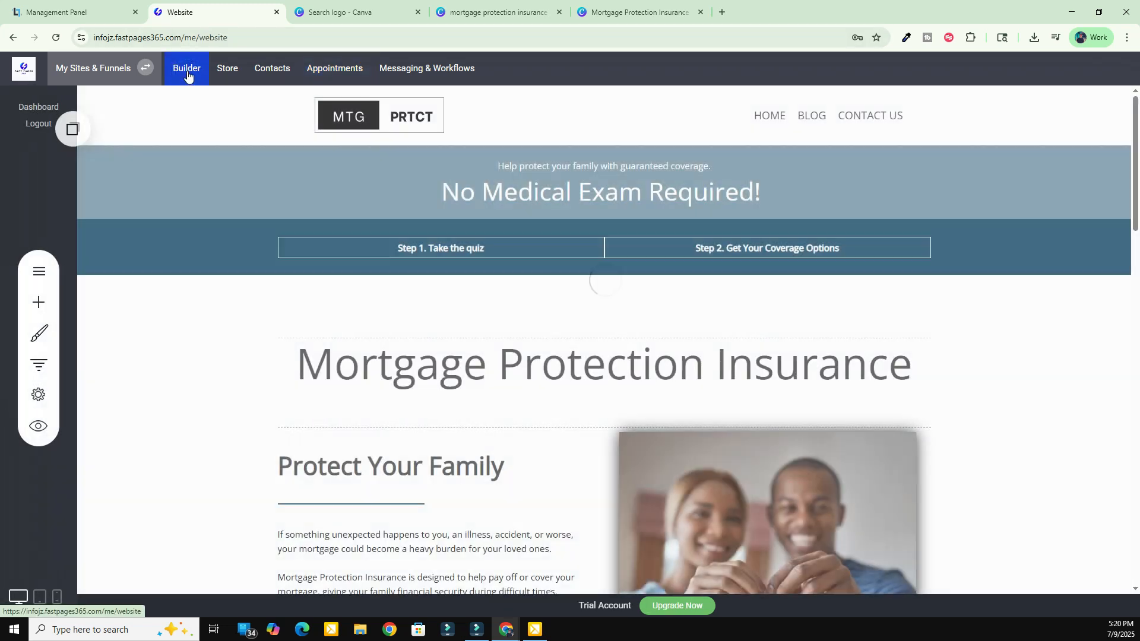
click(38, 272)
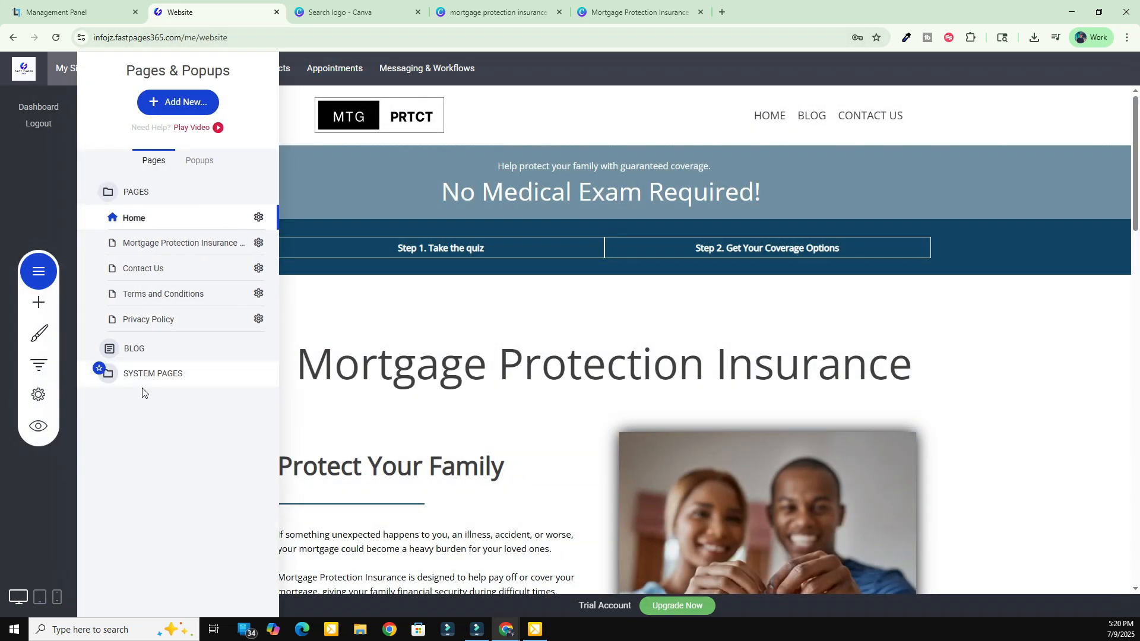
click(147, 243)
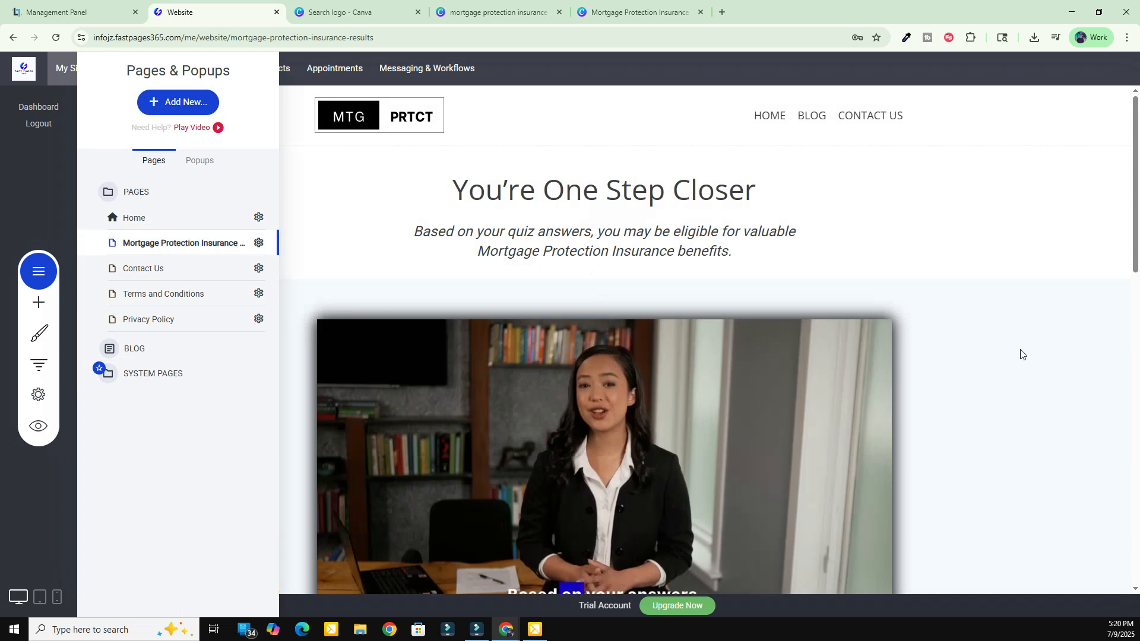
click(1045, 326)
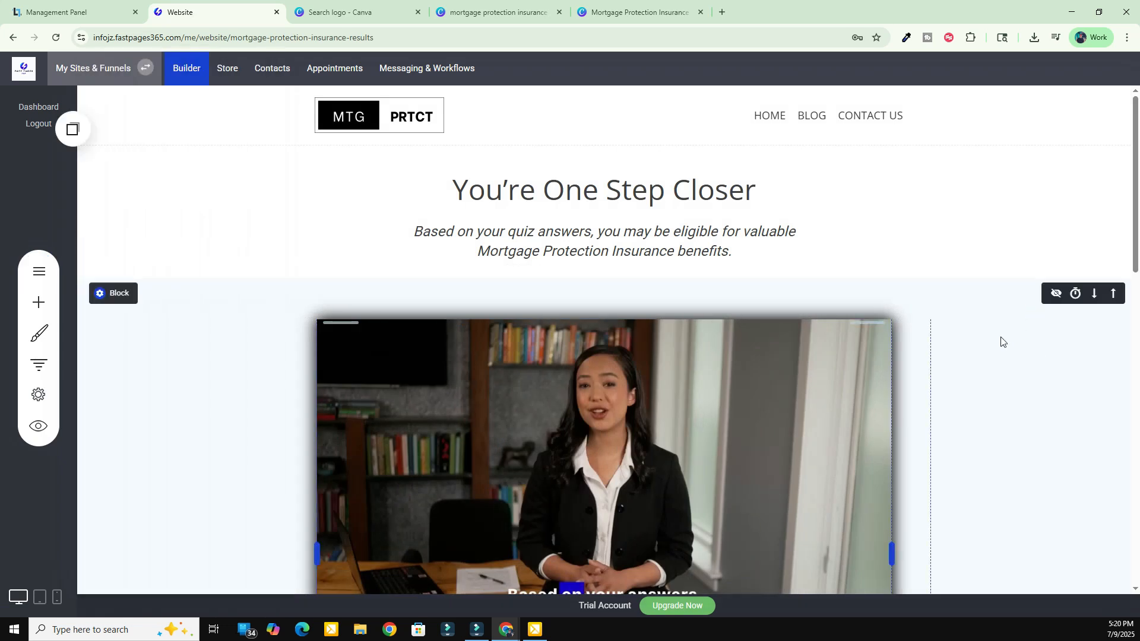
- Delete the booking calendar under the "Schedule Your Free Coverage Consultation" heading and save the page
scroll(1077, 345, down, 12)
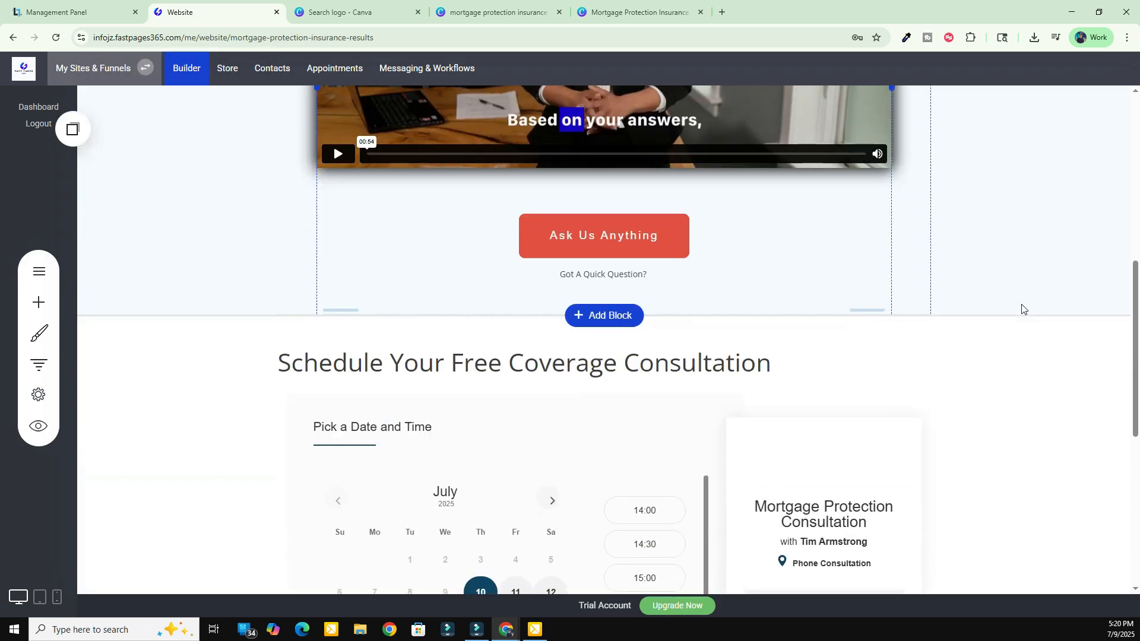
scroll(440, 268, up, 2)
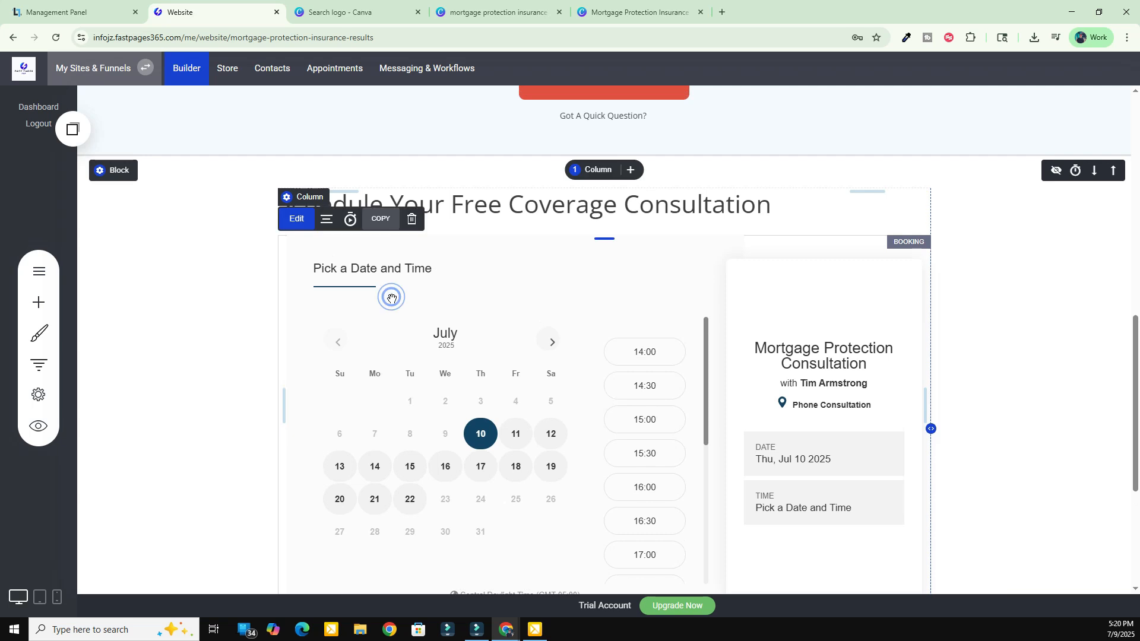
click(411, 219)
click(645, 323)
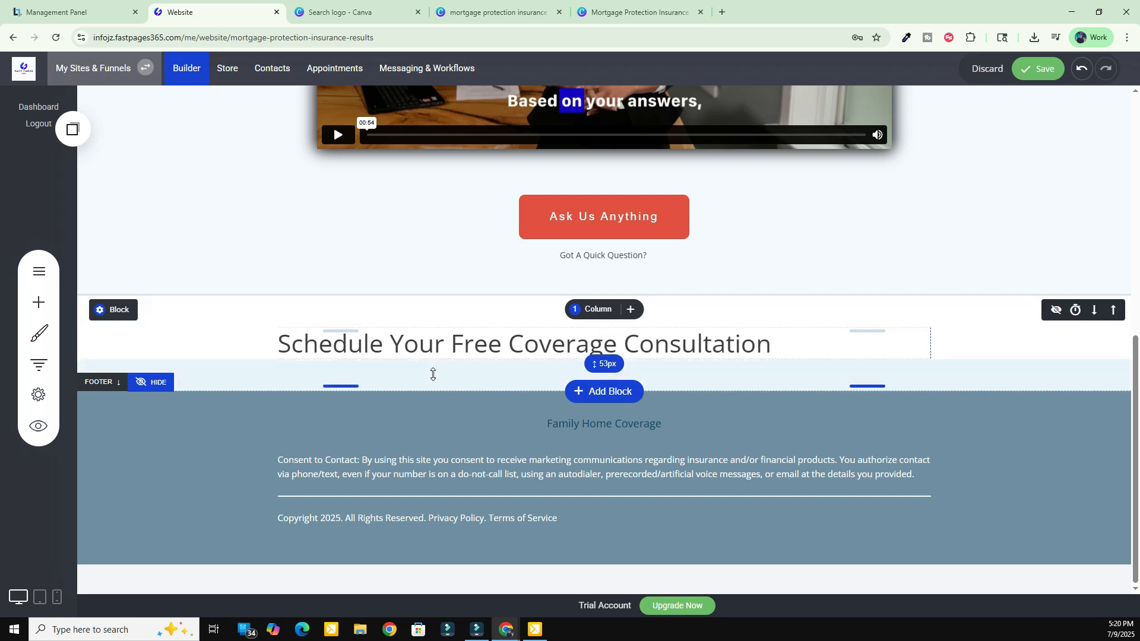
click(1038, 69)
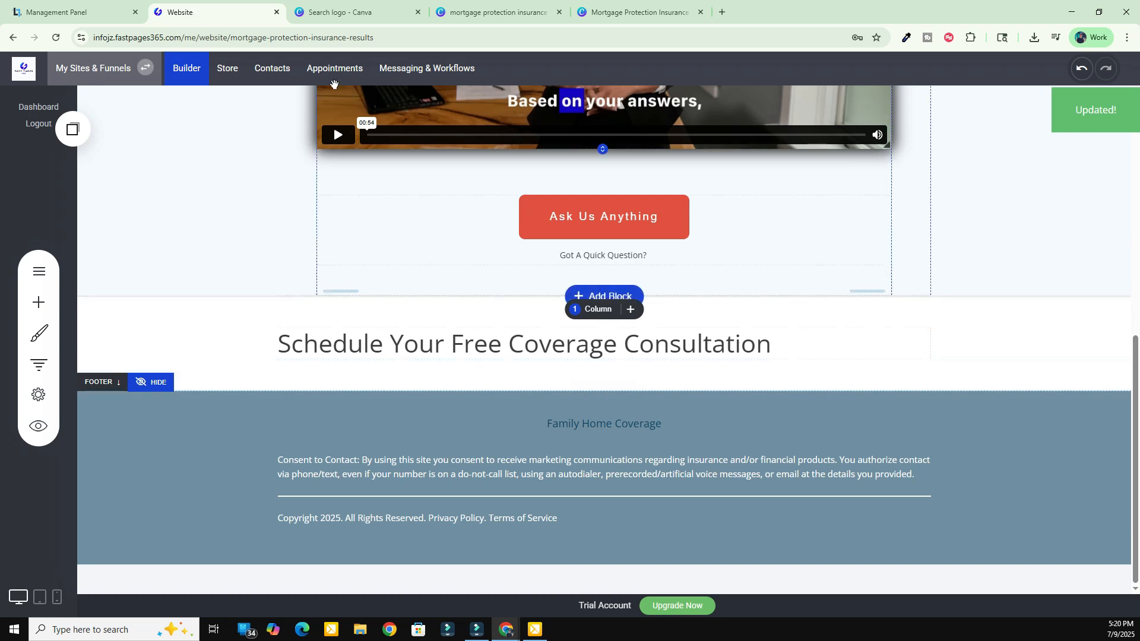
- View the Mortgage Protection Consultation booking's edit form and the blank form for a new booking event
click(333, 73)
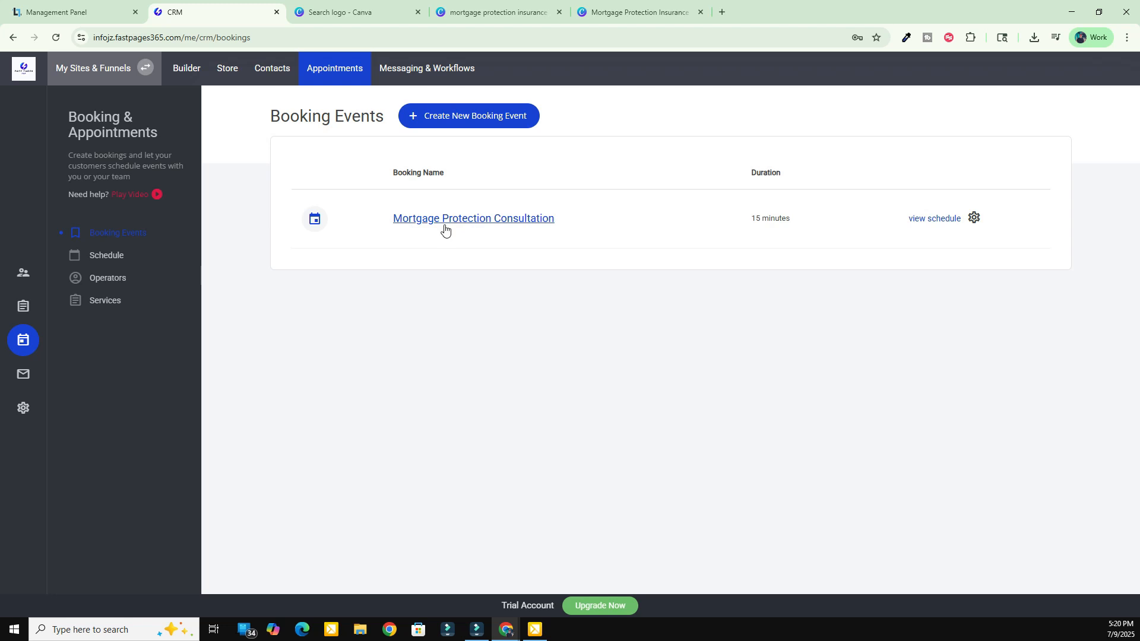
click(974, 218)
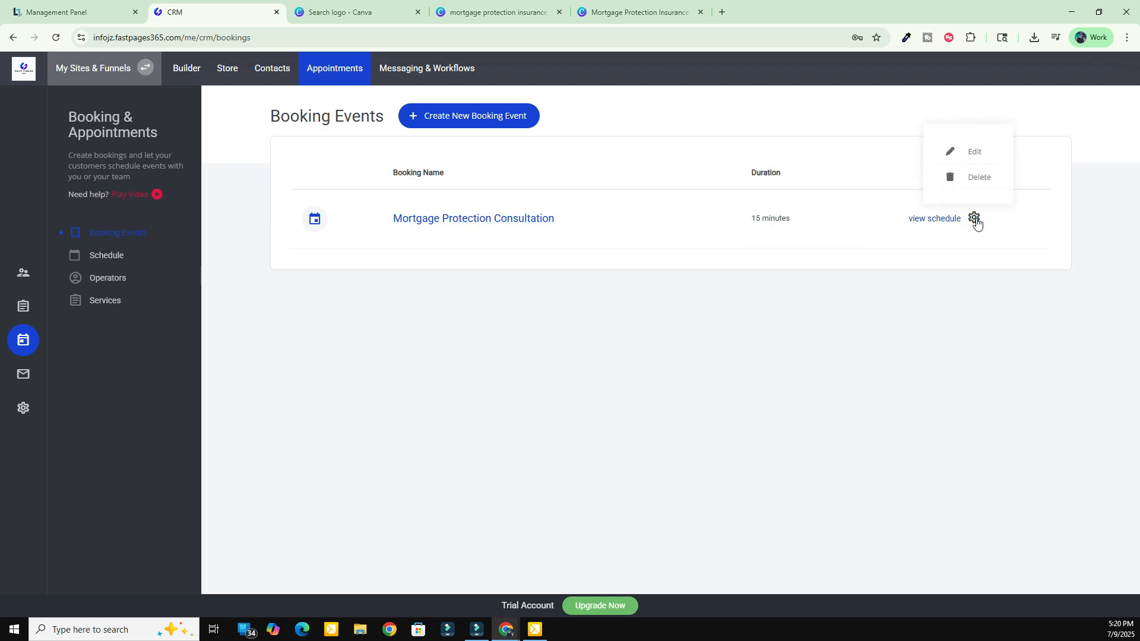
click(977, 148)
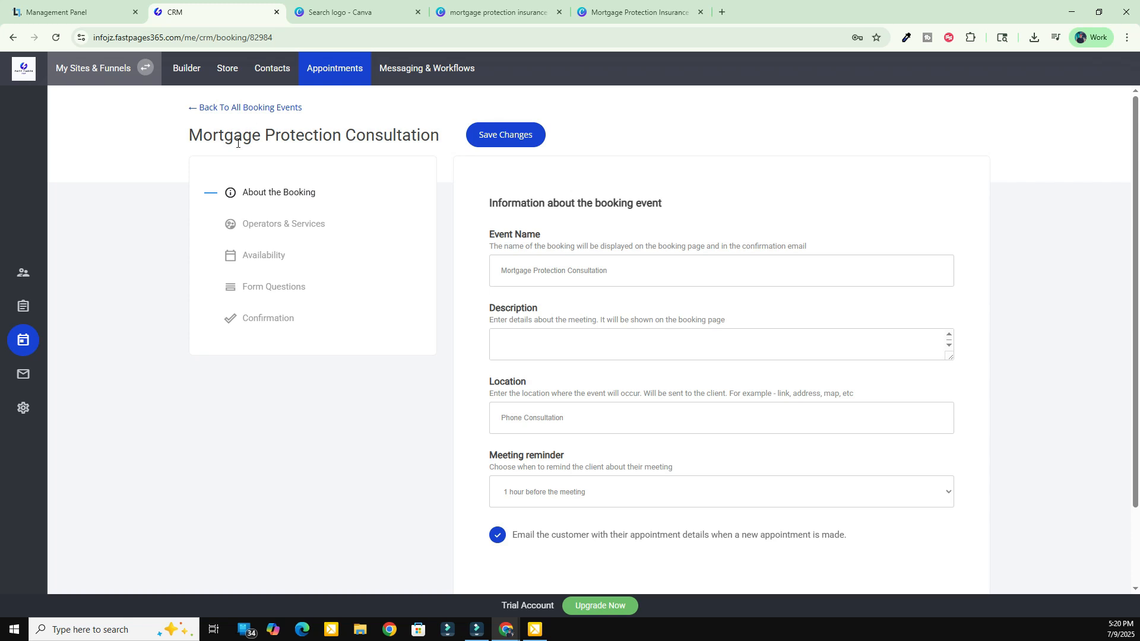
click(224, 109)
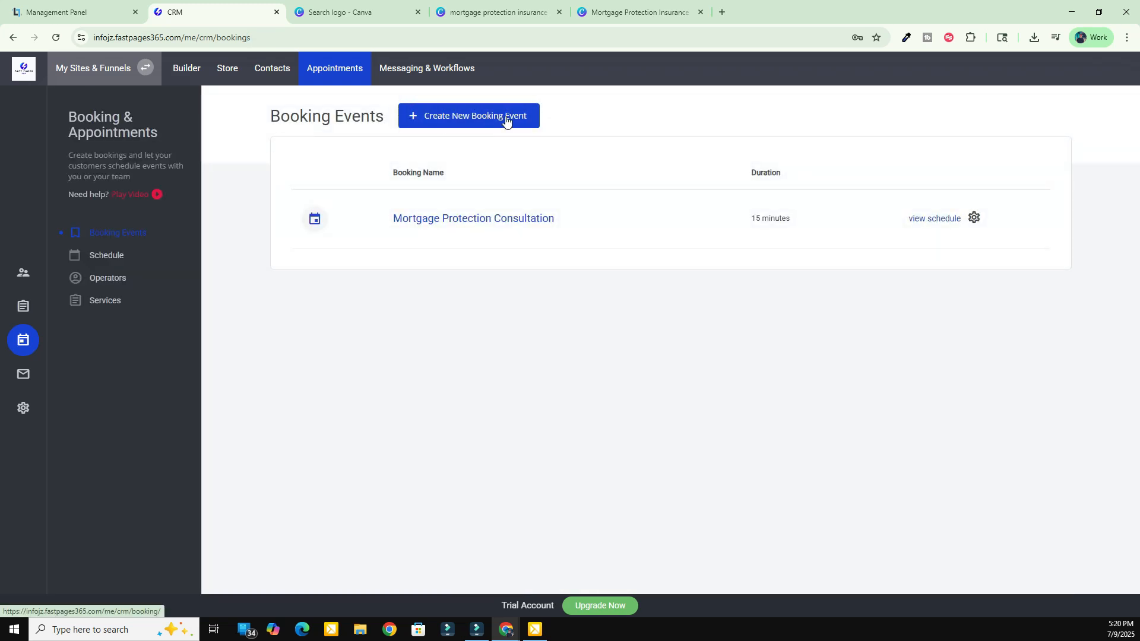
click(506, 121)
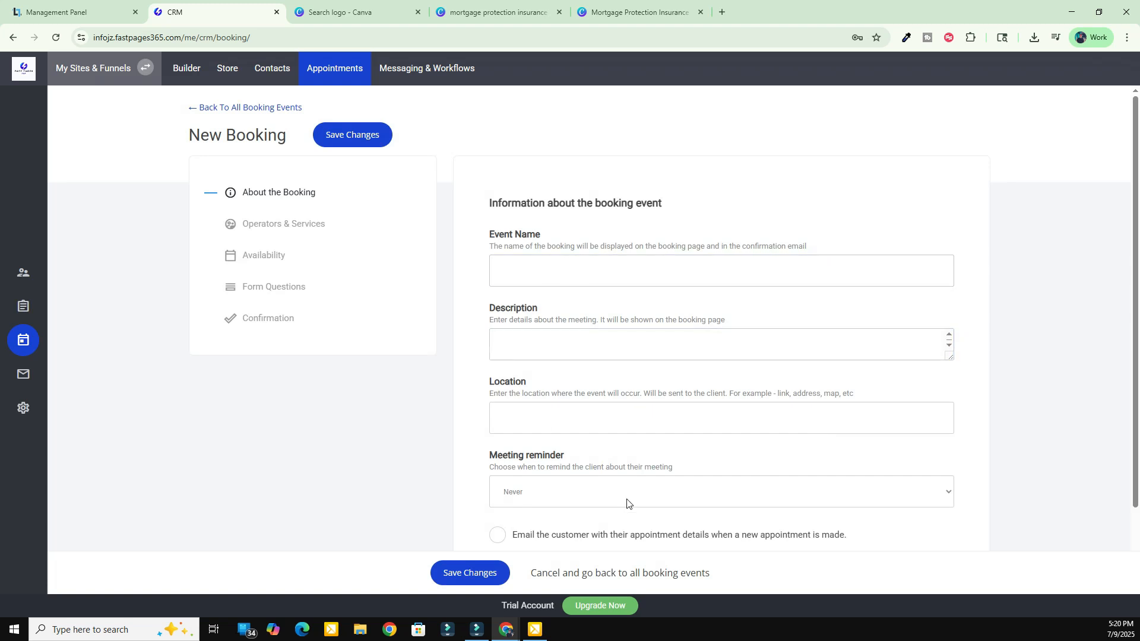
click(224, 110)
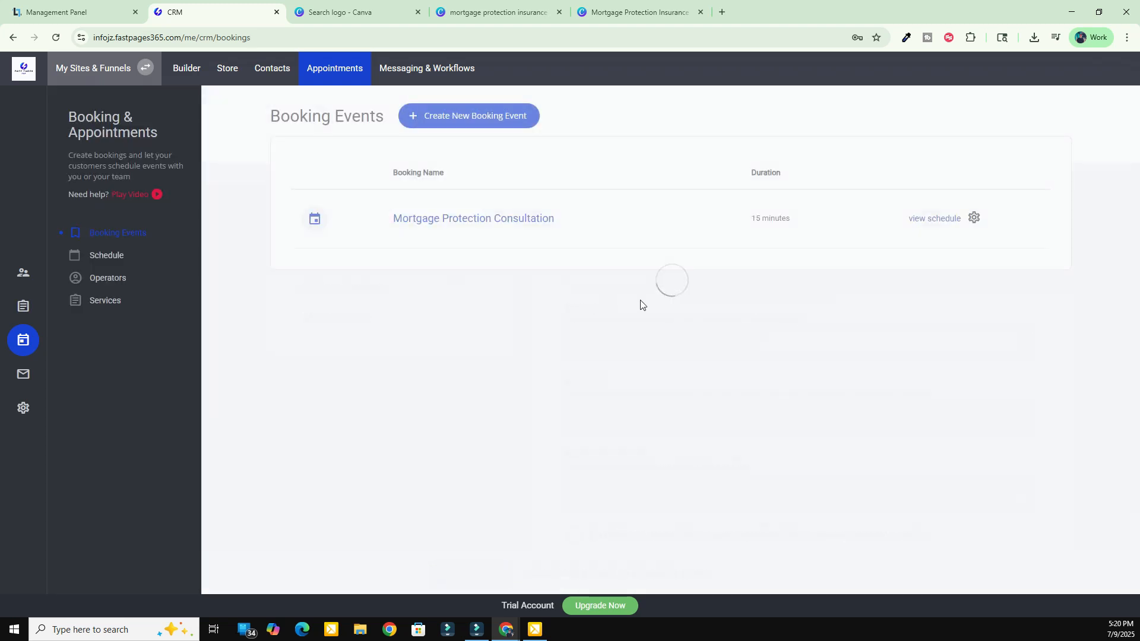
- Open the Mortgage Protection Consultation booking for editing and review its event name, location and meeting reminder
click(973, 218)
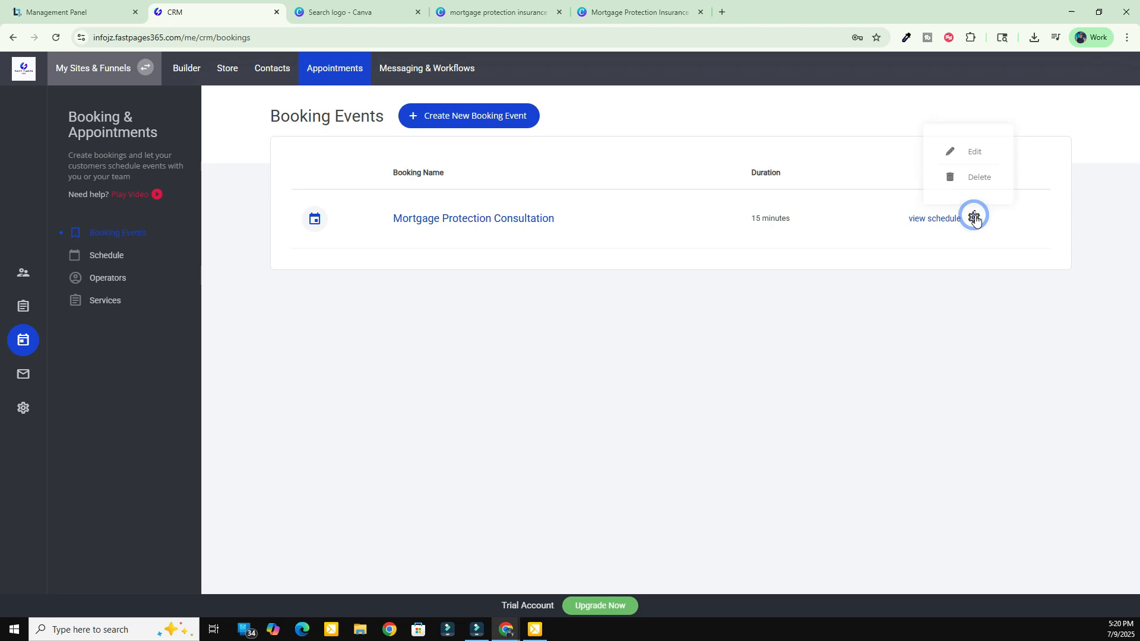
click(962, 150)
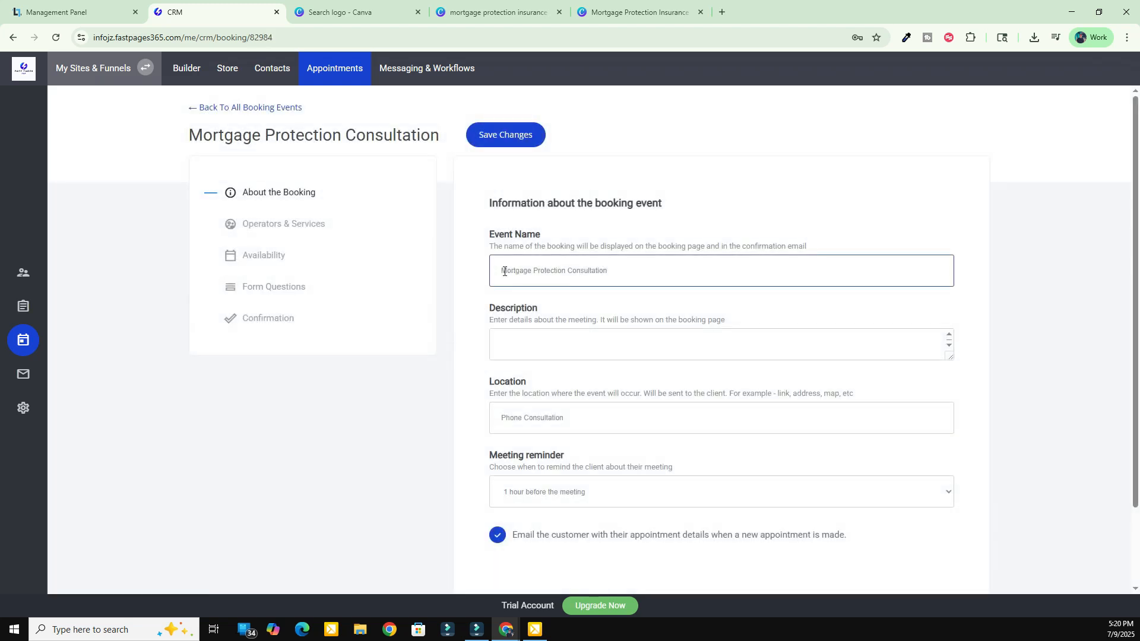
drag(500, 270, 620, 271)
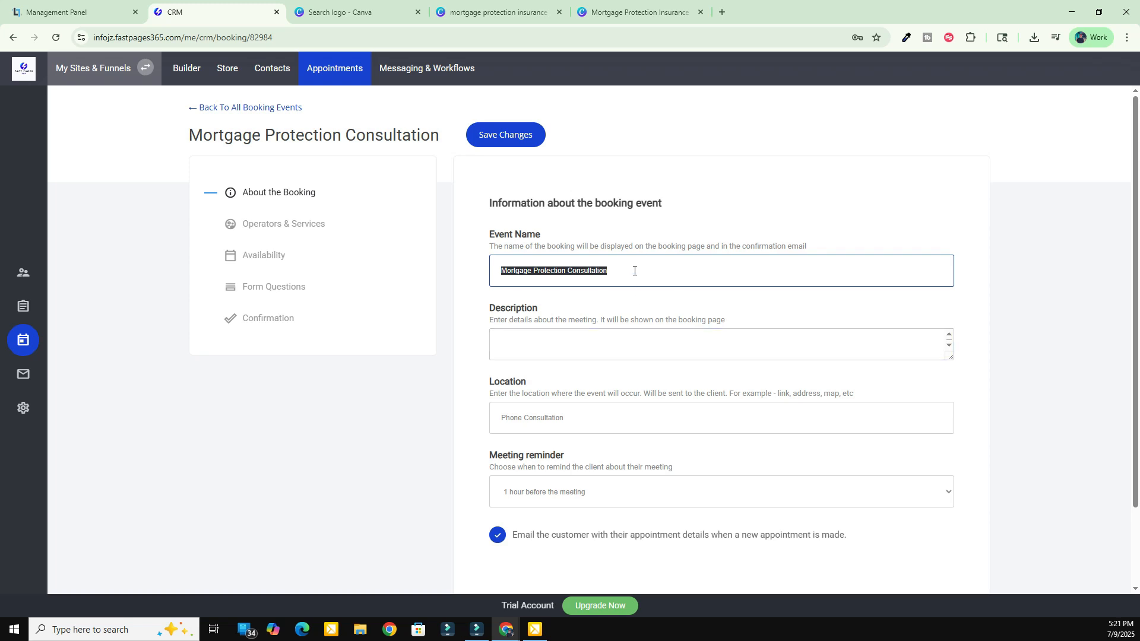
drag(578, 417, 493, 415)
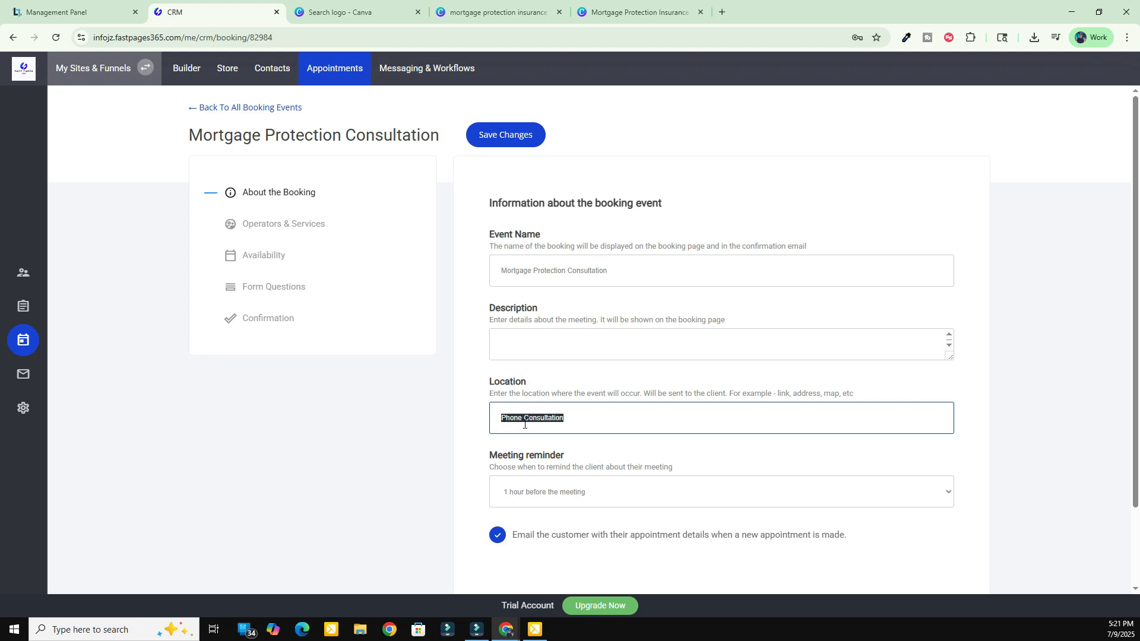
click(590, 415)
scroll(742, 405, down, 2)
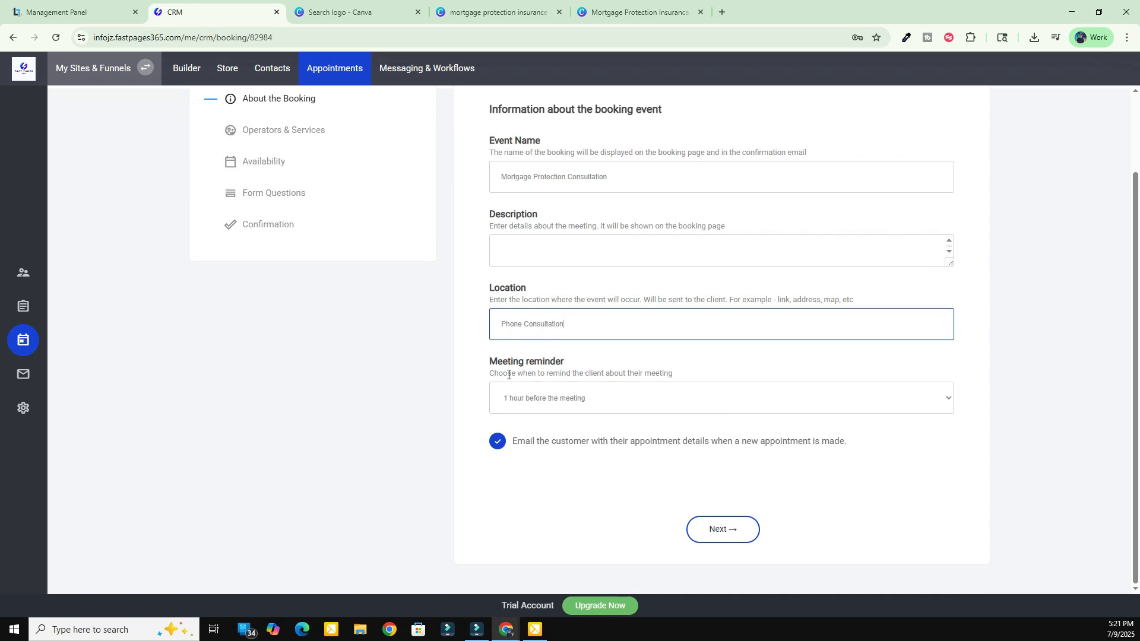
click(548, 406)
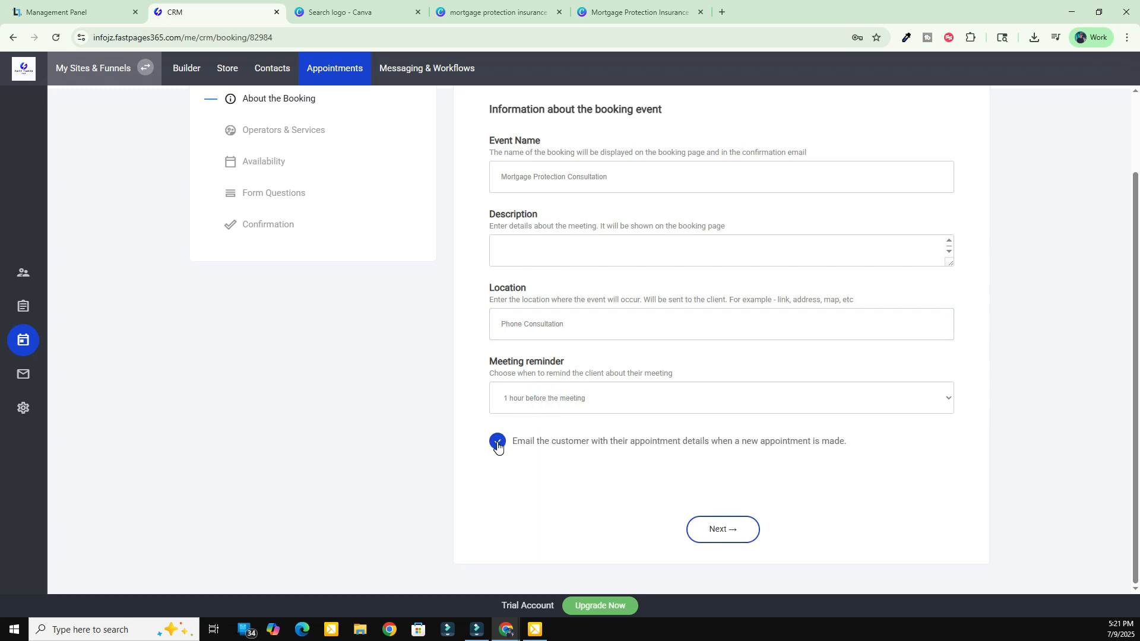
- Go to the booking's operators and services and check the name and email in the existing operator's settings
click(736, 537)
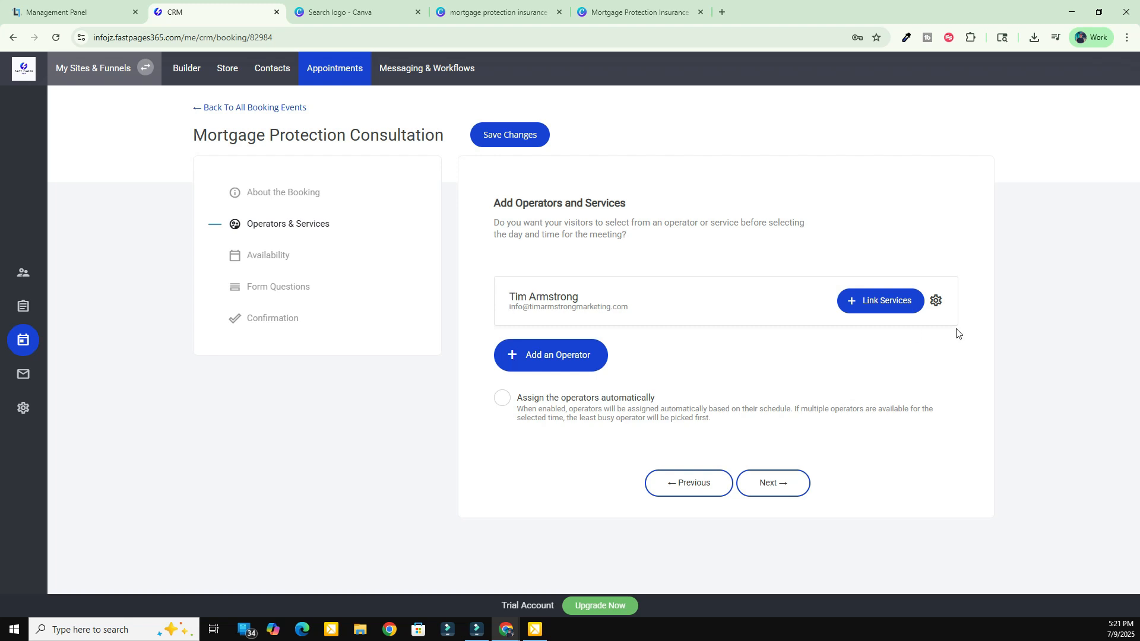
click(935, 300)
click(937, 237)
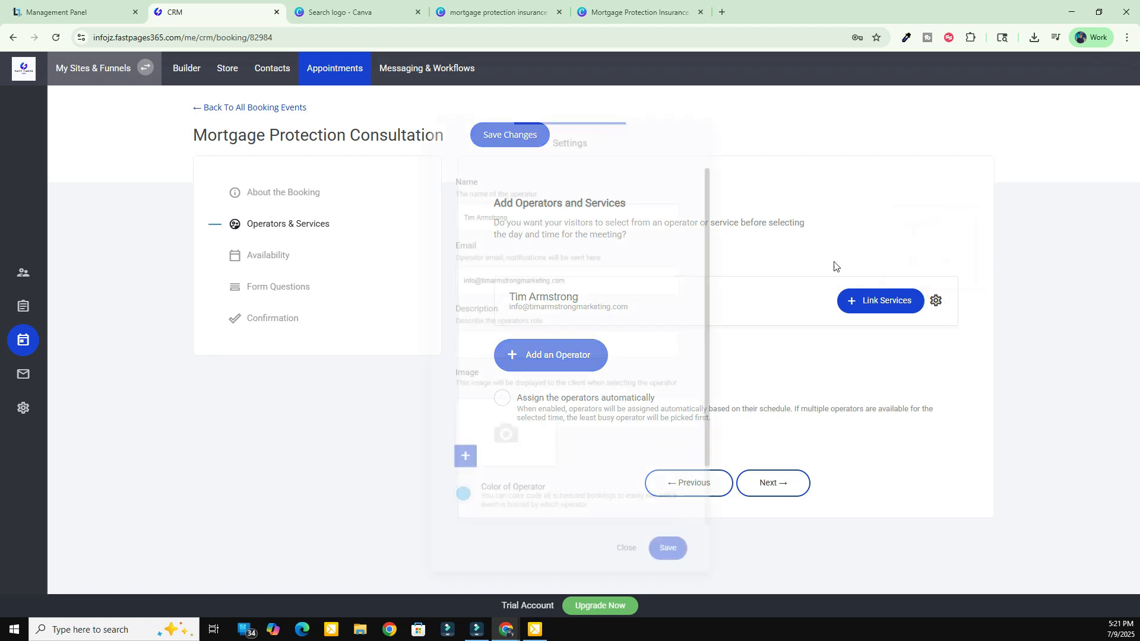
drag(527, 208, 435, 208)
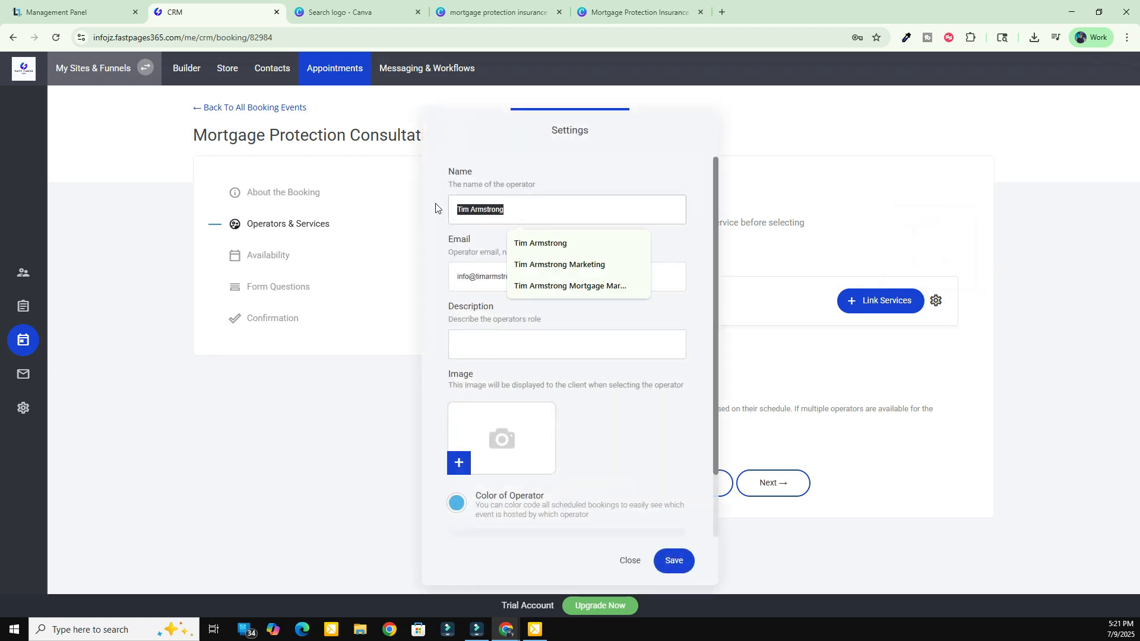
click(451, 279)
drag(449, 278, 647, 281)
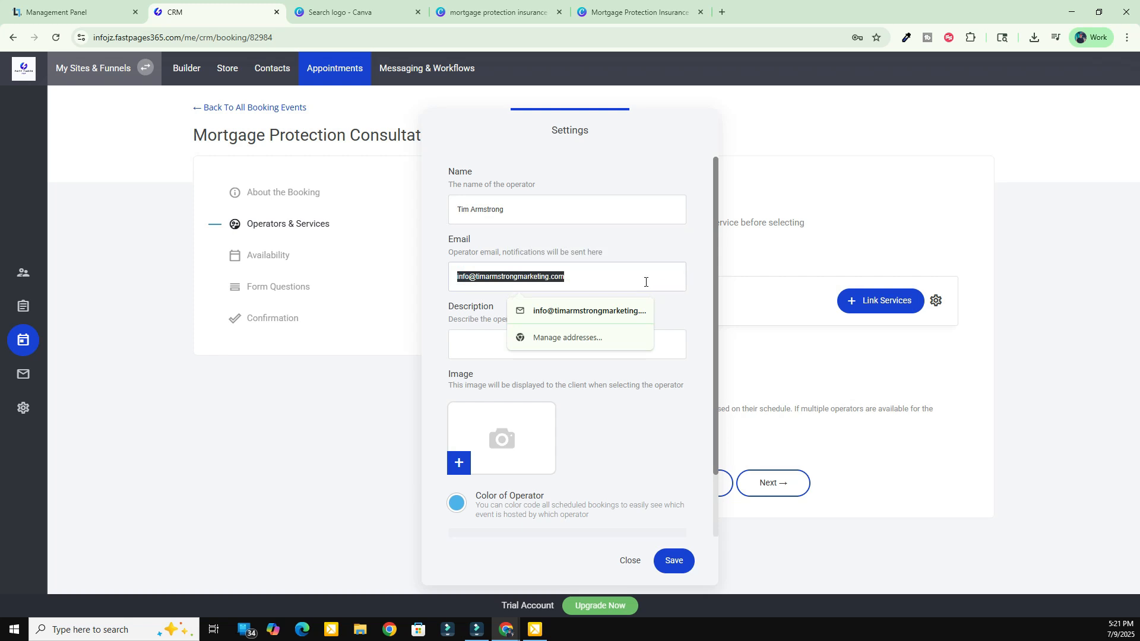
- View the stored images available for the operator's picture and close the file manager without selecting one
click(680, 308)
click(508, 445)
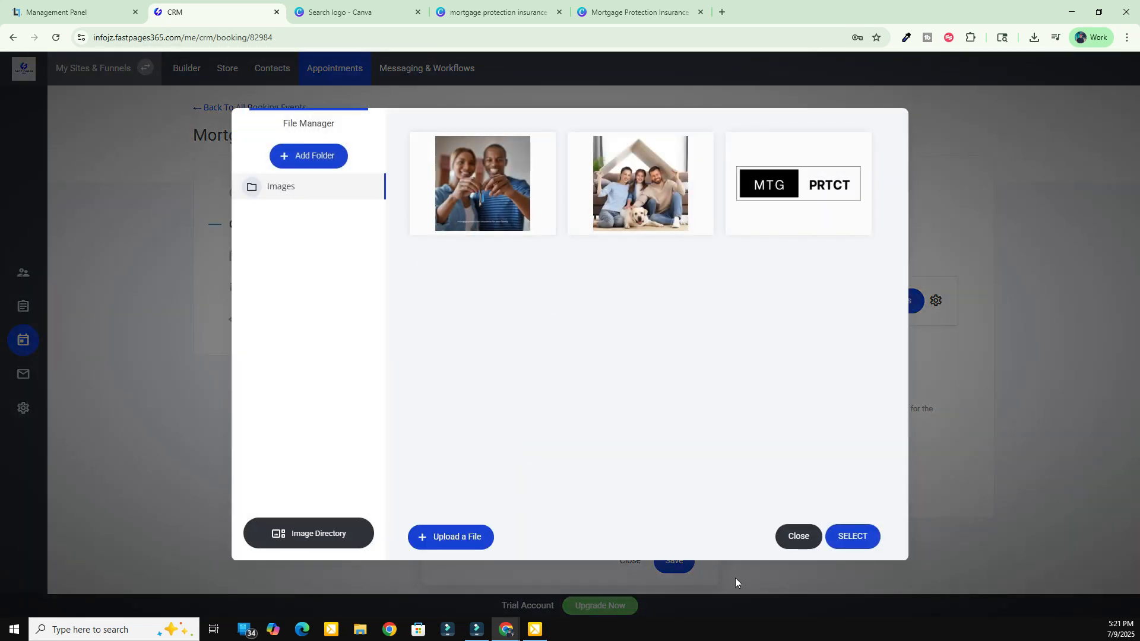
click(802, 537)
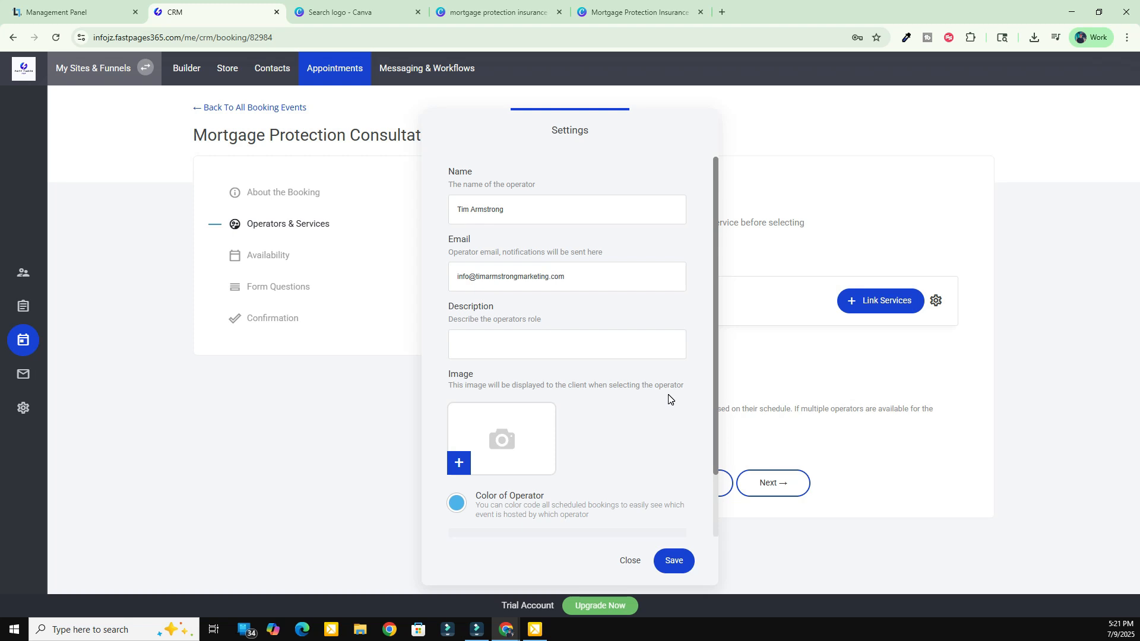
- Review the operator's image, color and Google Calendar settings, and close them without saving
drag(482, 386, 641, 395)
click(658, 406)
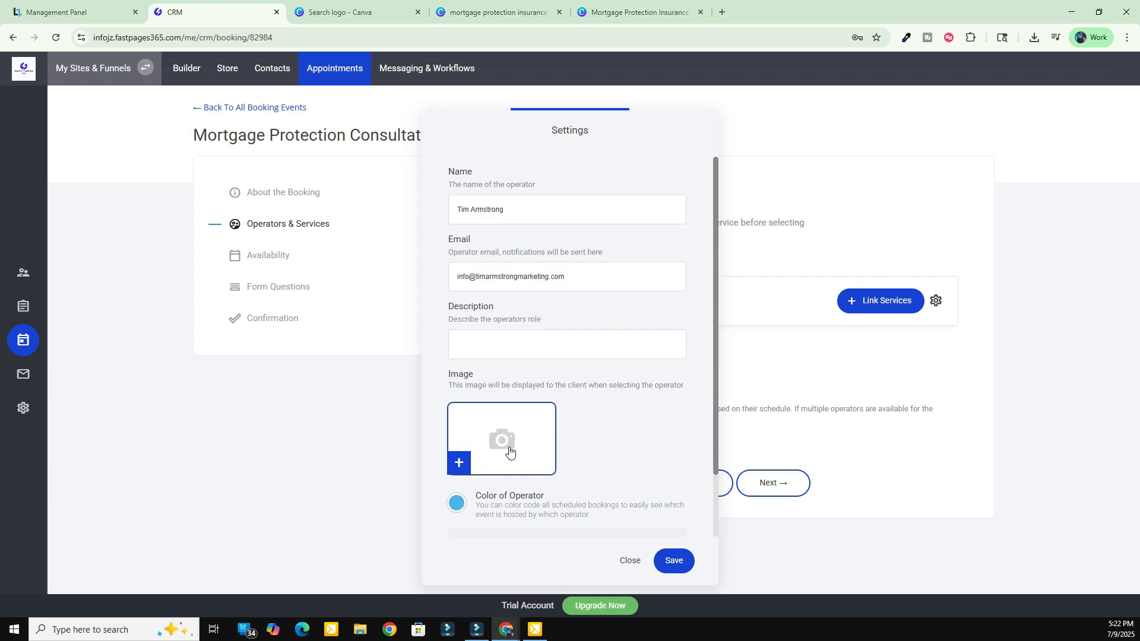
scroll(613, 466, down, 2)
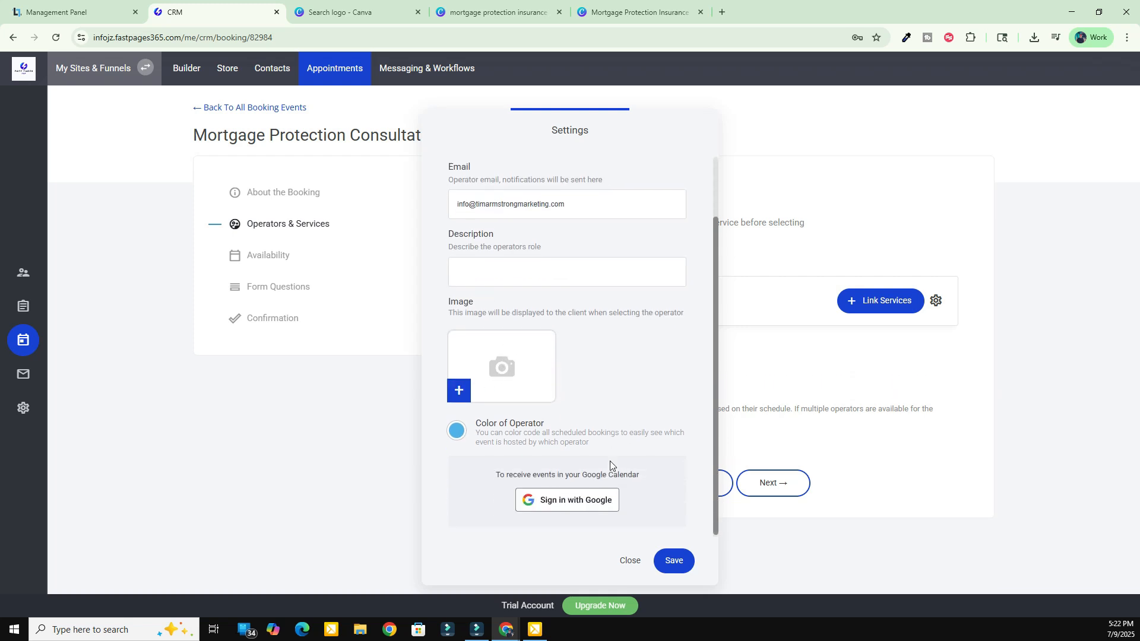
drag(497, 471, 602, 464)
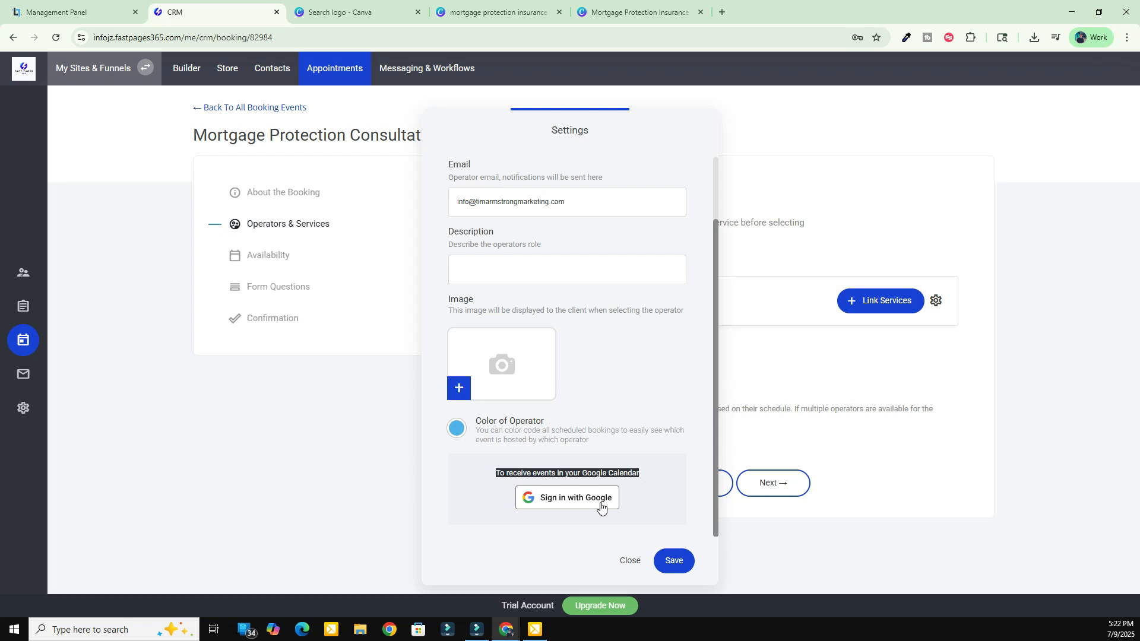
click(628, 559)
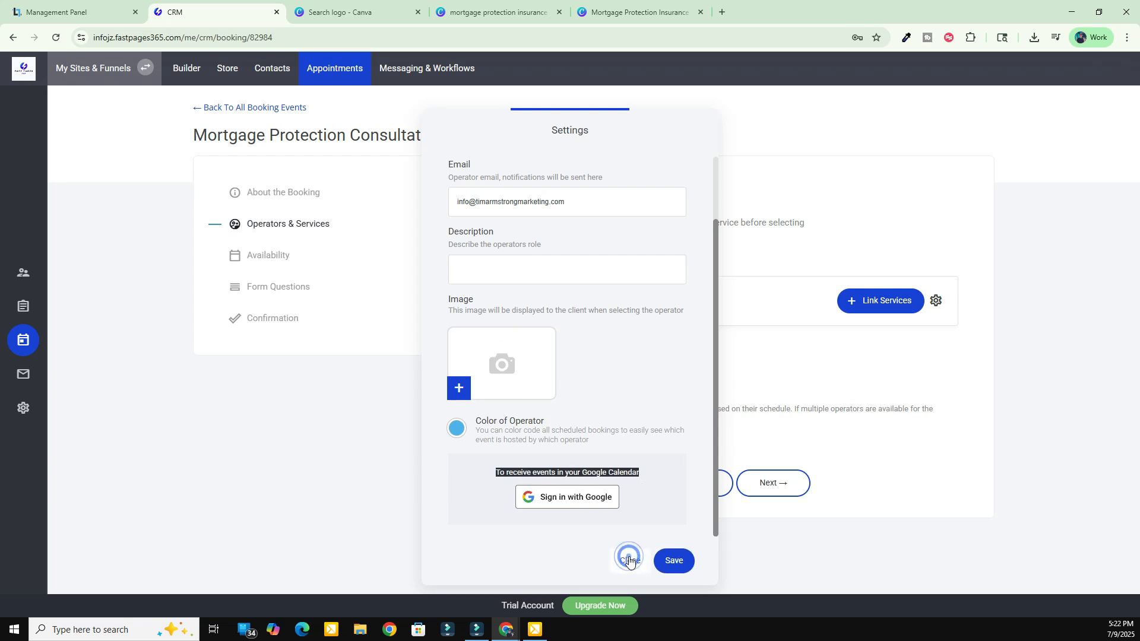
click(580, 399)
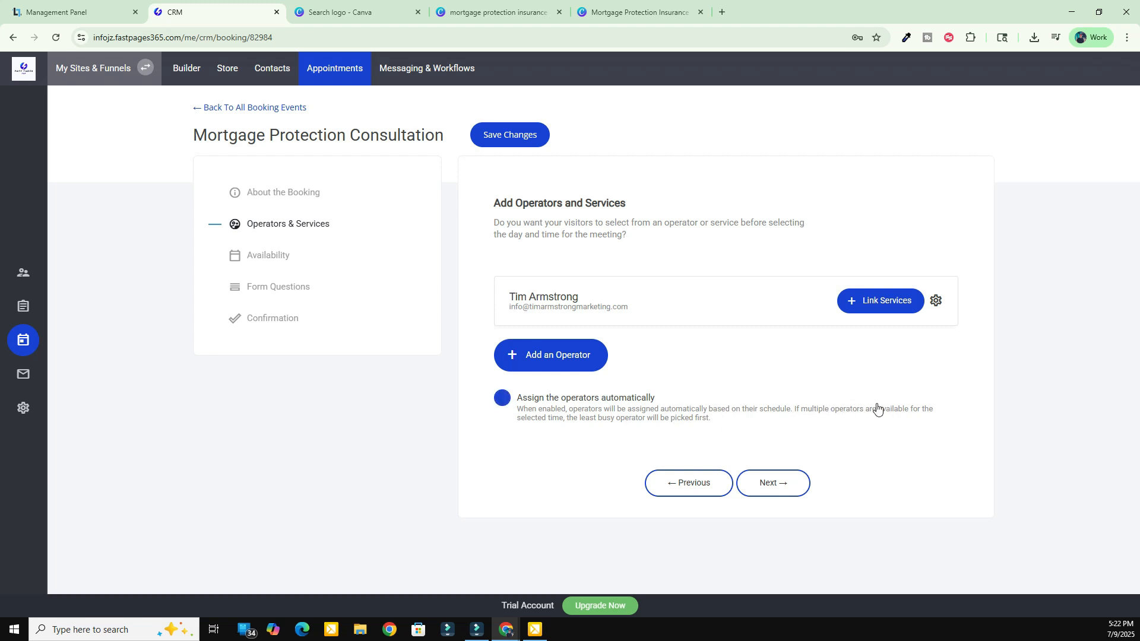
- Go to the booking's availability settings, keep the one-on-one booking type and set the meeting duration to 30 min
click(781, 486)
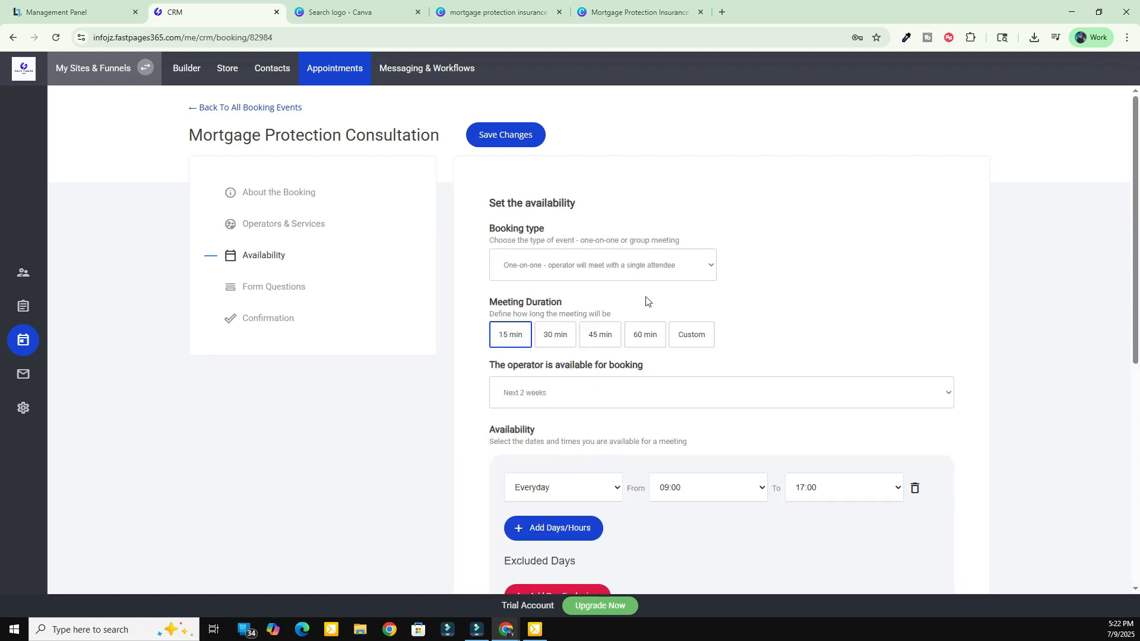
click(549, 277)
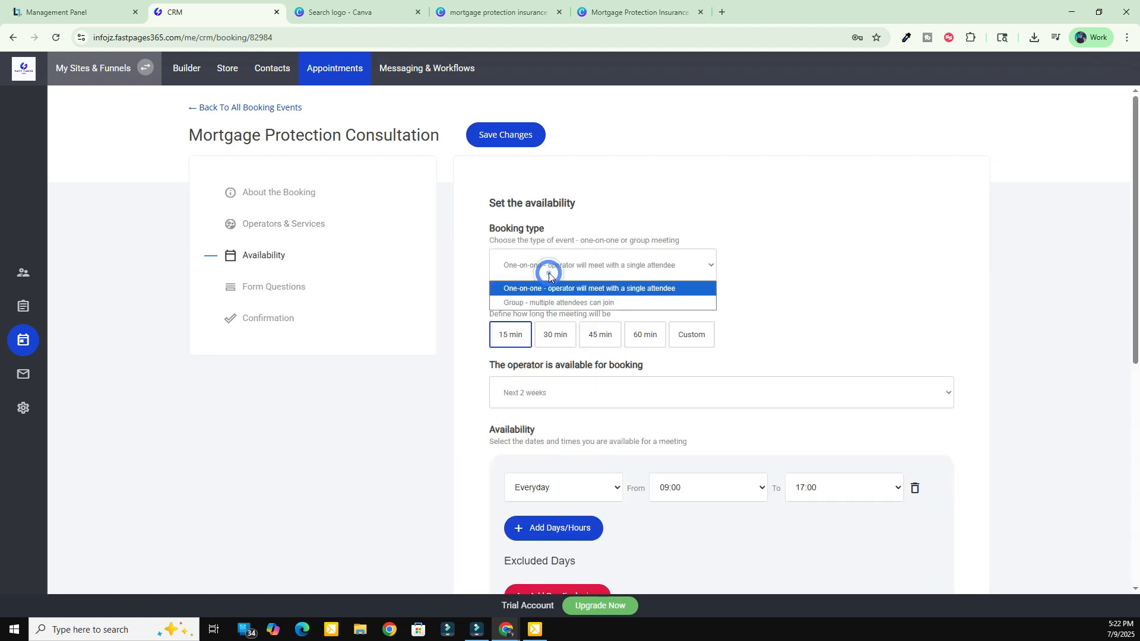
click(549, 276)
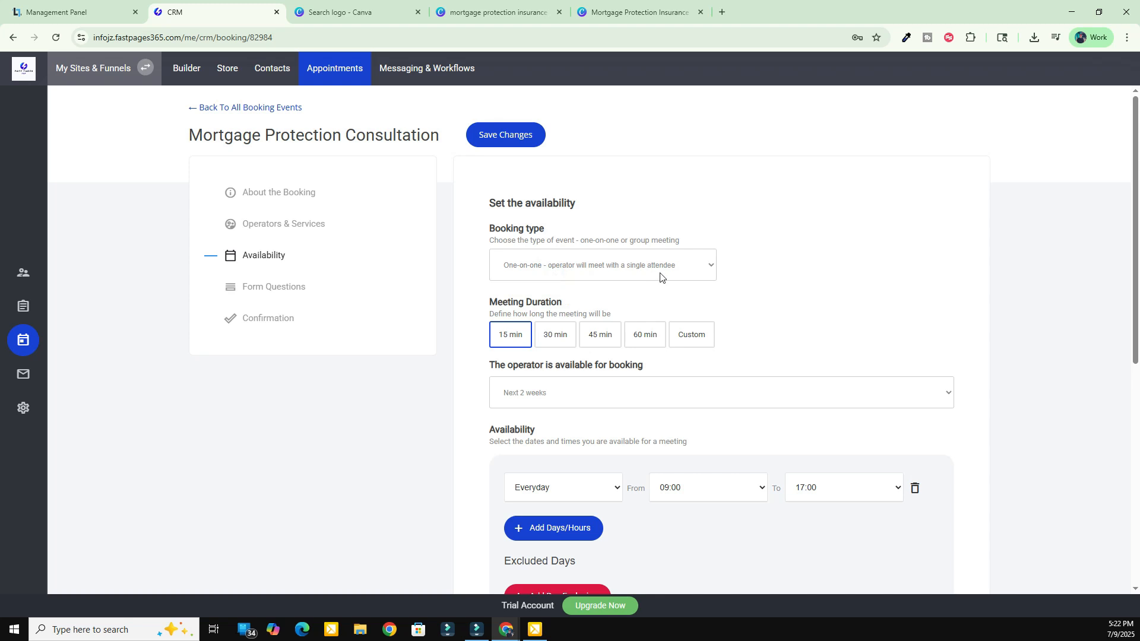
click(553, 335)
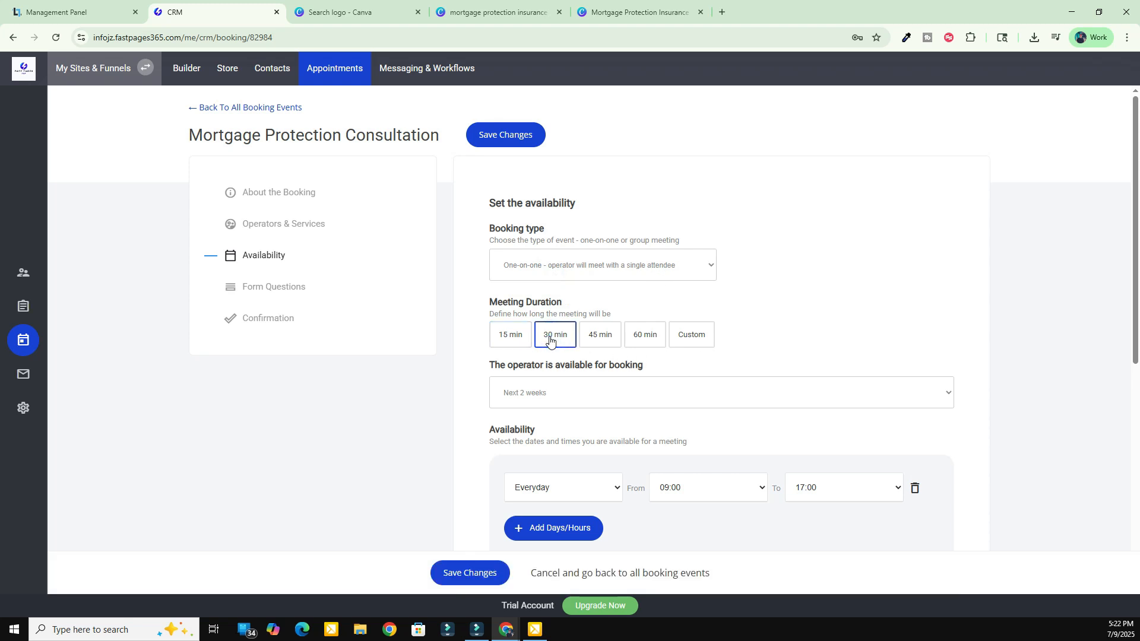
click(550, 336)
- Set the period in which the operator is available for booking to Next week
scroll(653, 332, down, 2)
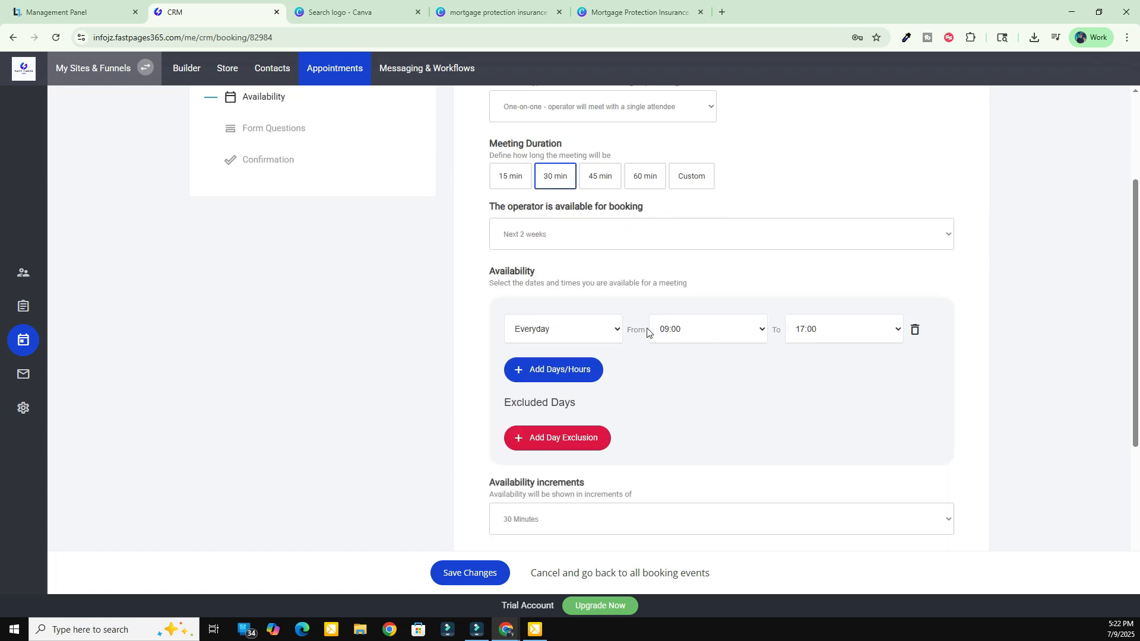
click(527, 240)
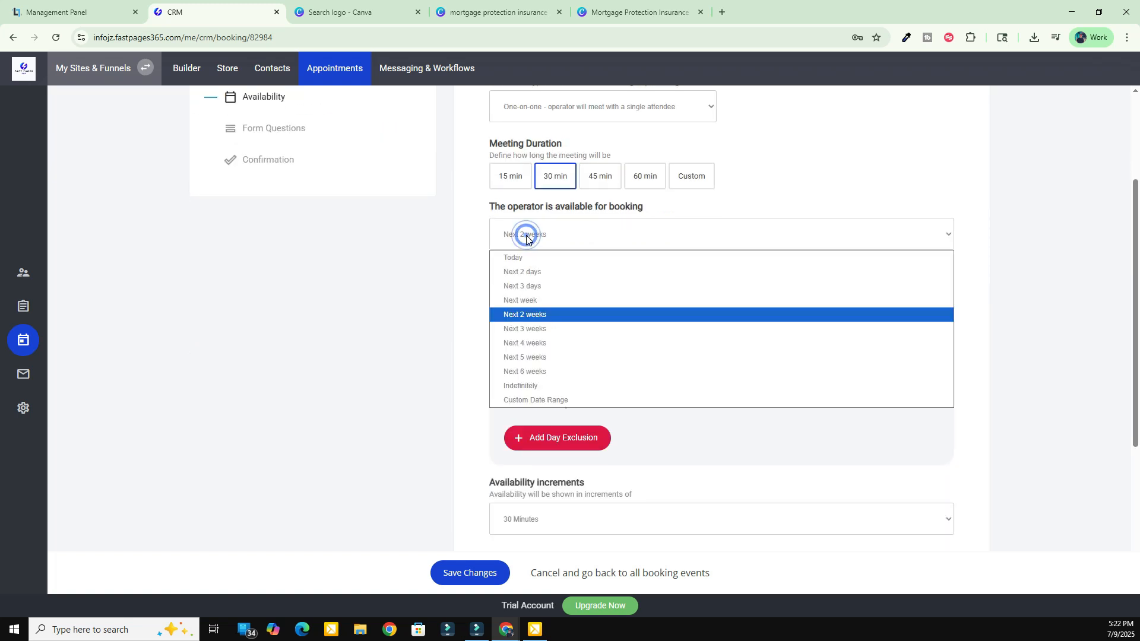
click(527, 295)
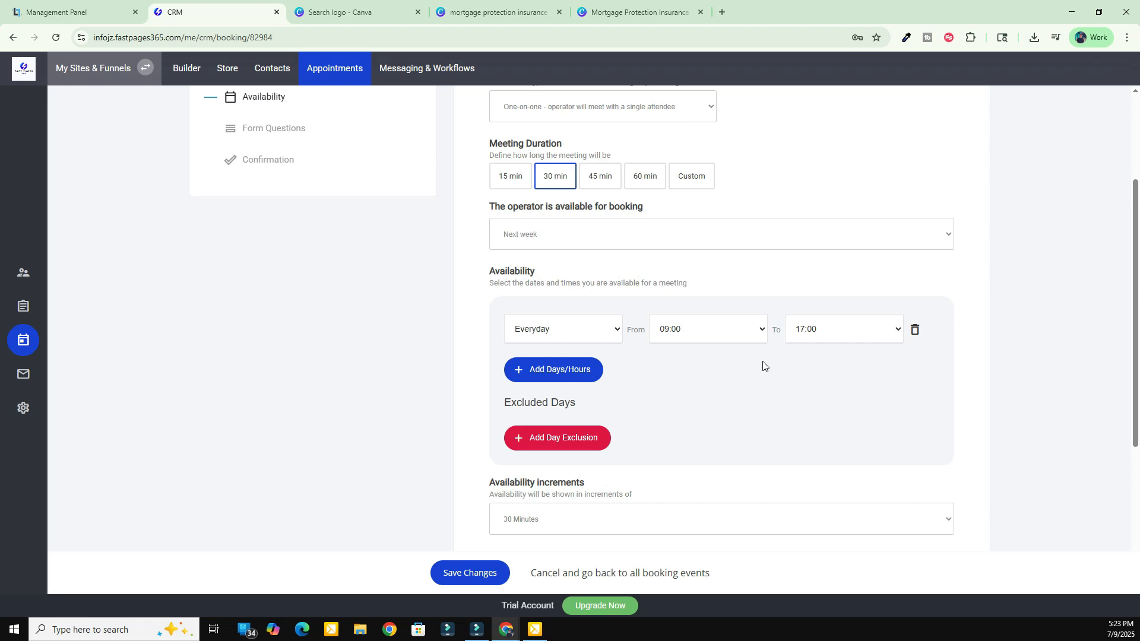
- Try separate availability rows for Monday from 09:00 to 17:00 and Tuesday from 09:00 to 12:00
click(551, 332)
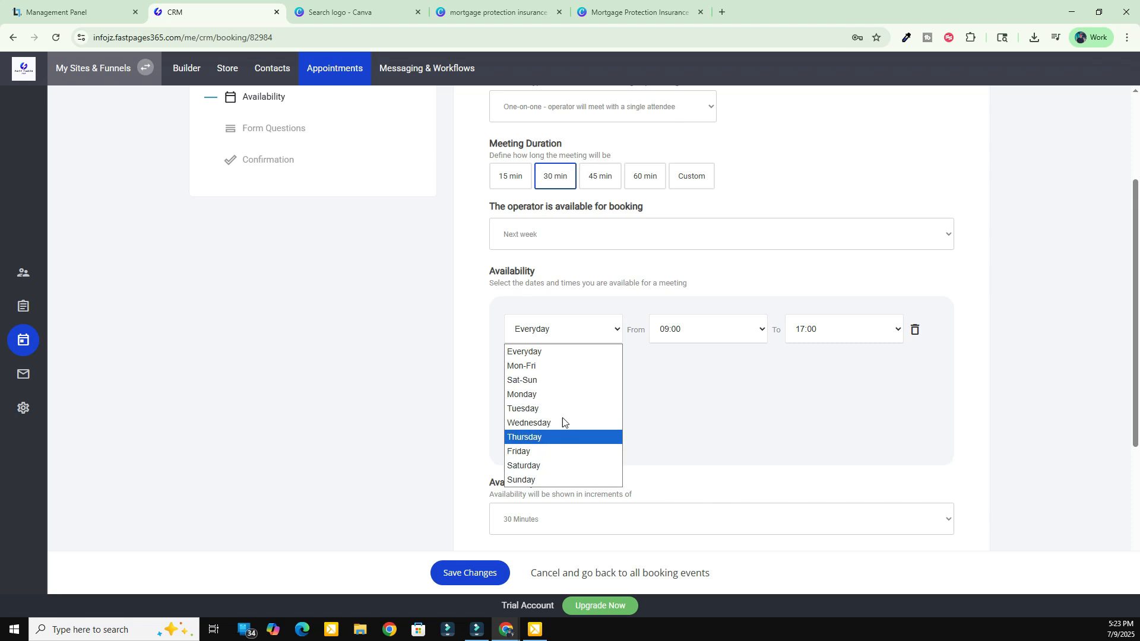
click(551, 394)
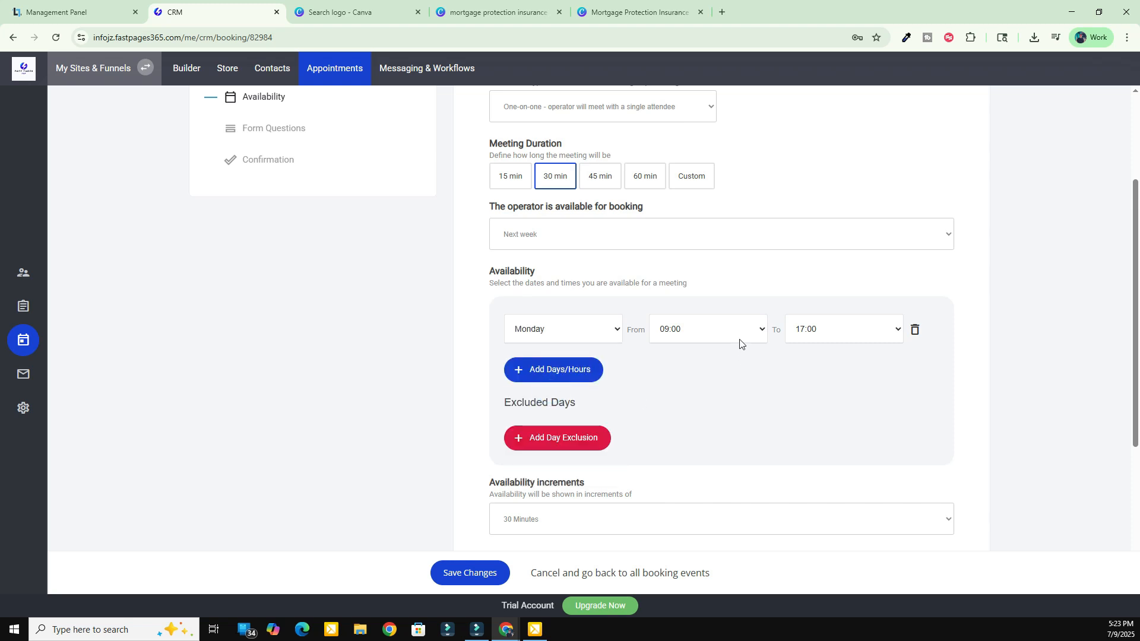
click(831, 330)
click(831, 331)
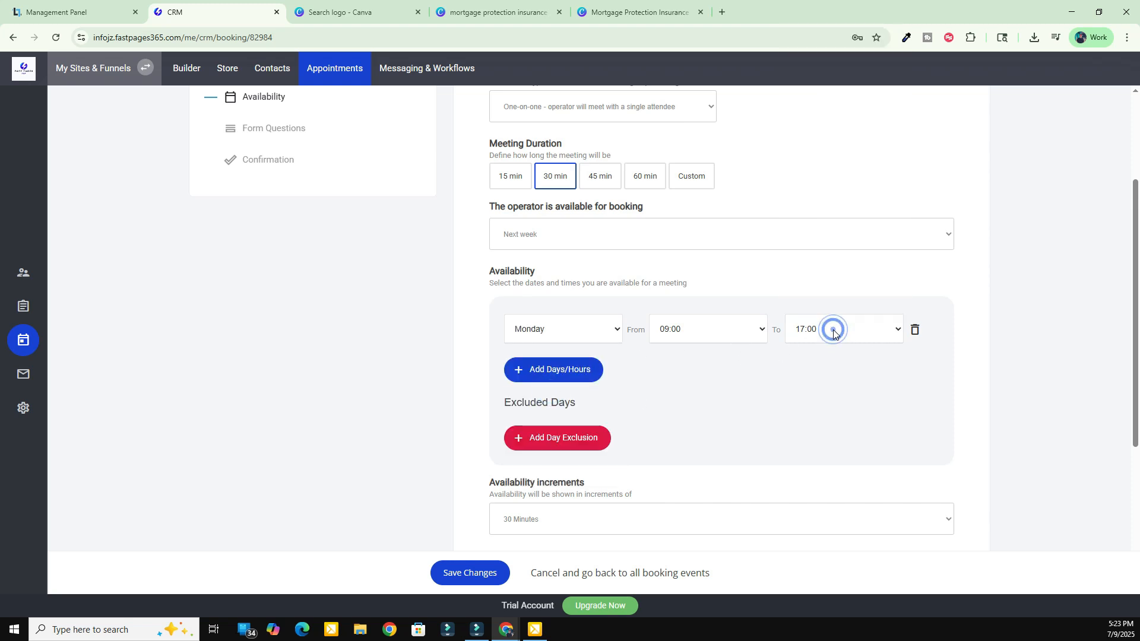
click(538, 369)
click(539, 368)
click(536, 445)
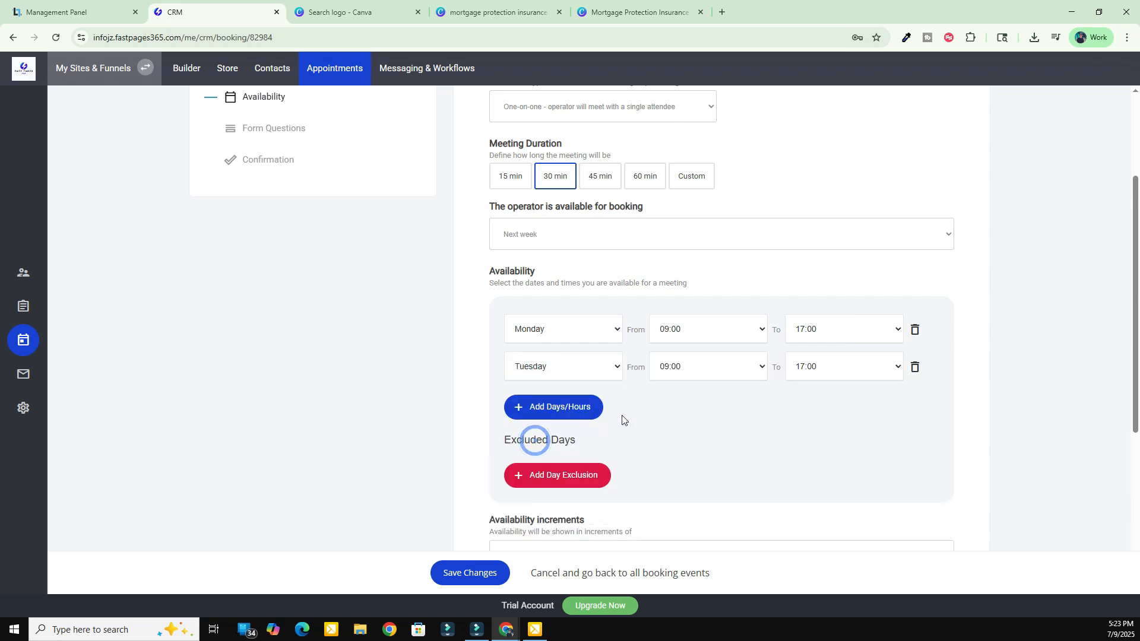
click(827, 369)
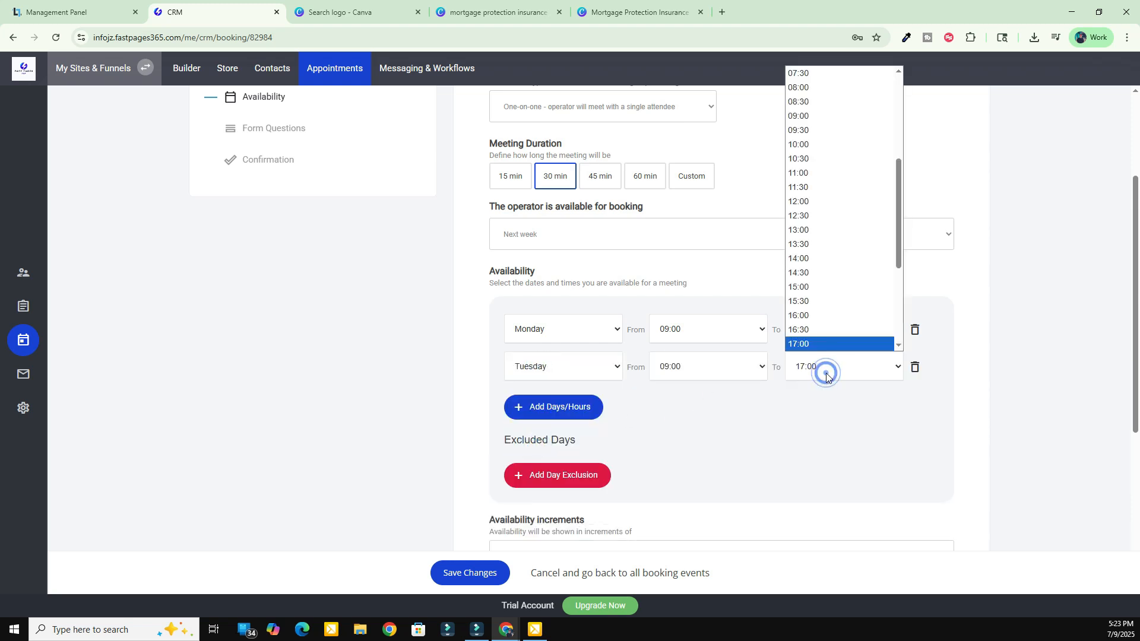
click(819, 202)
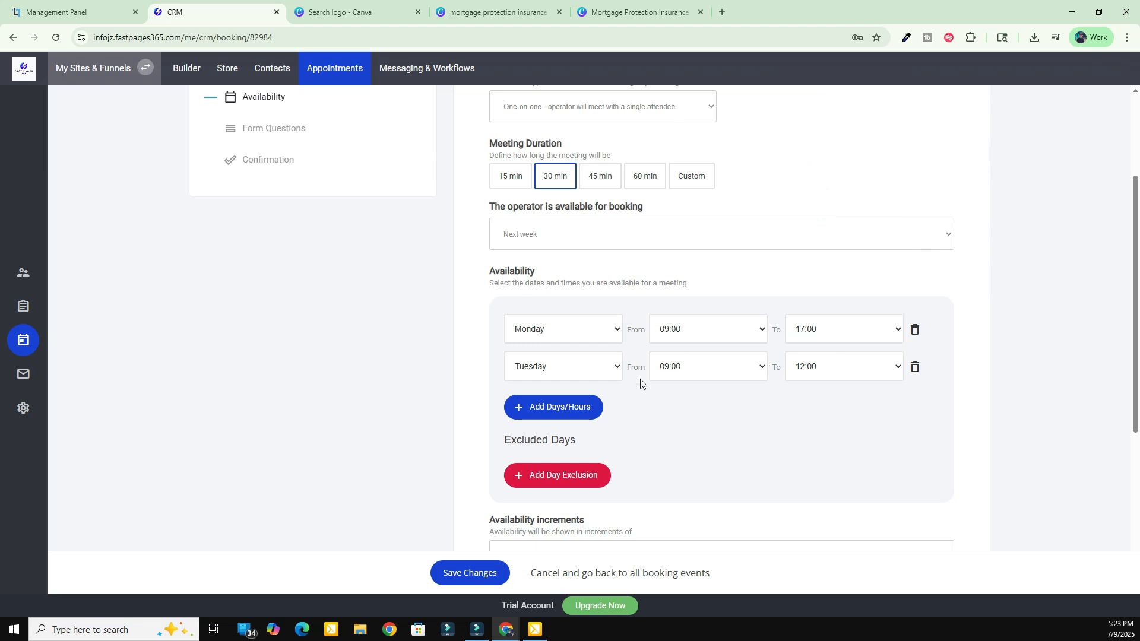
- Delete the Tuesday availability row and set the remaining row back to Everyday
click(916, 370)
click(590, 331)
click(554, 348)
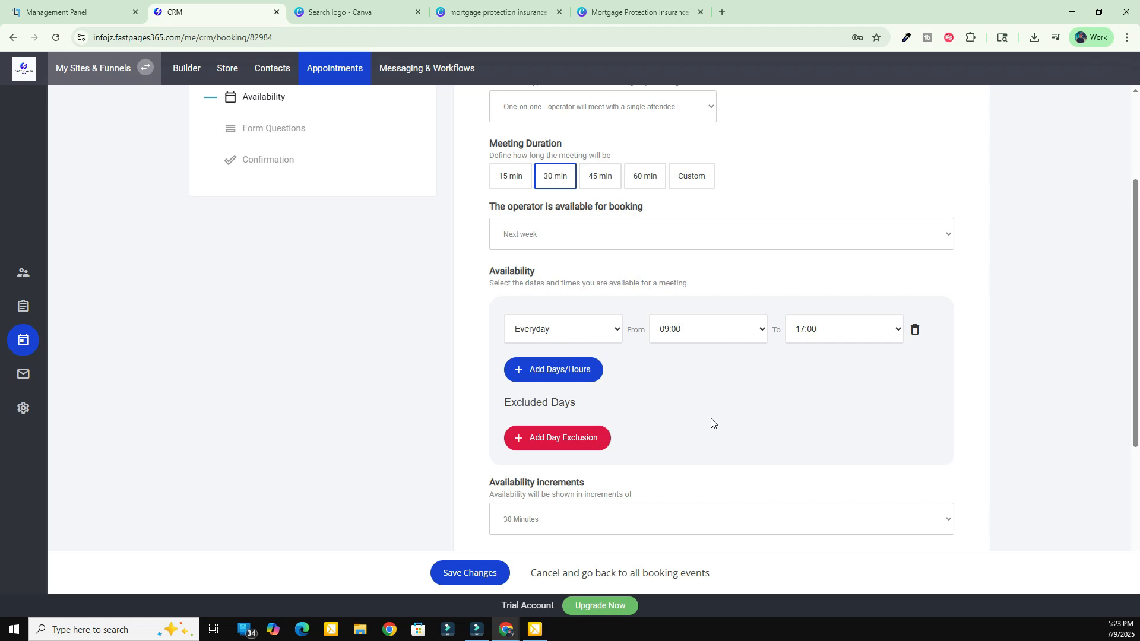
- Set the availability increments to 60 Minutes and the scheduling notice to 1 Hour
scroll(725, 427, down, 3)
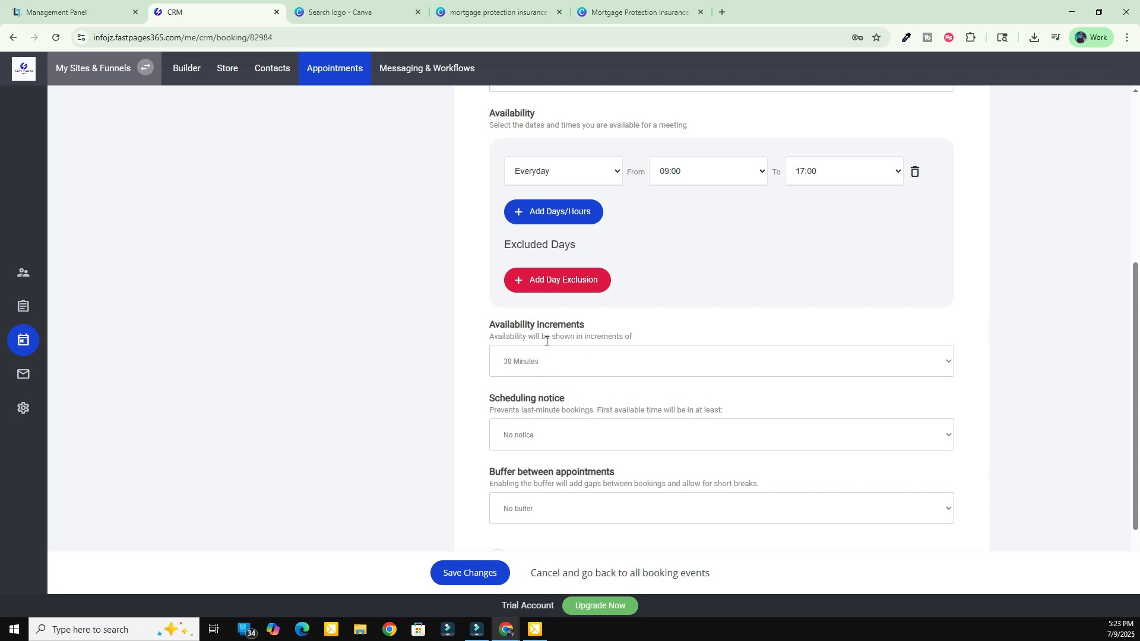
click(531, 368)
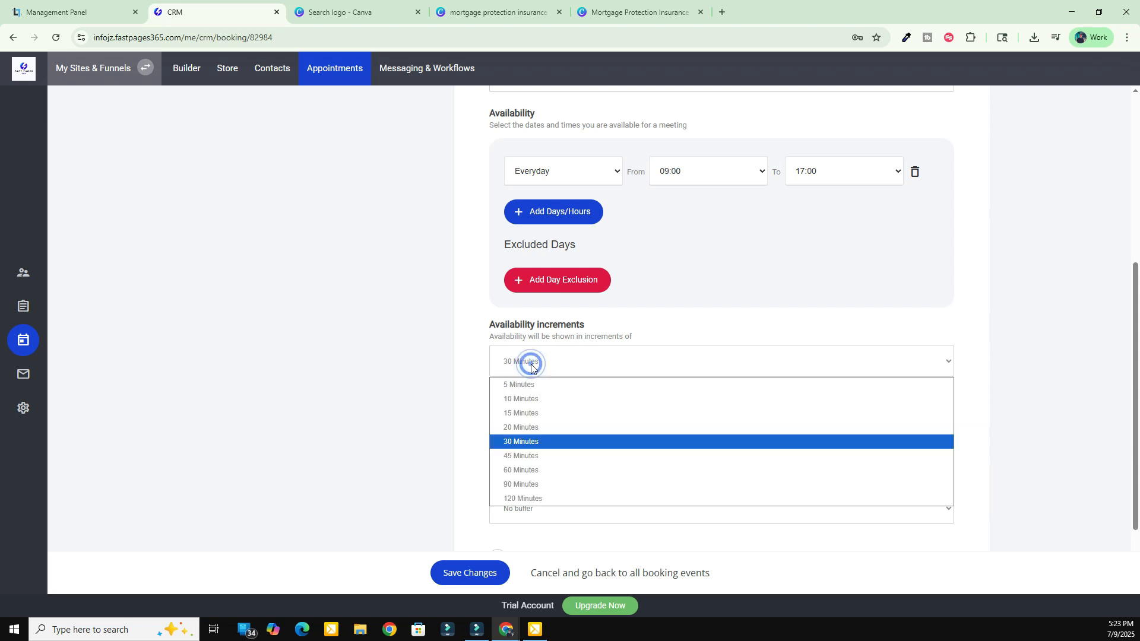
click(532, 471)
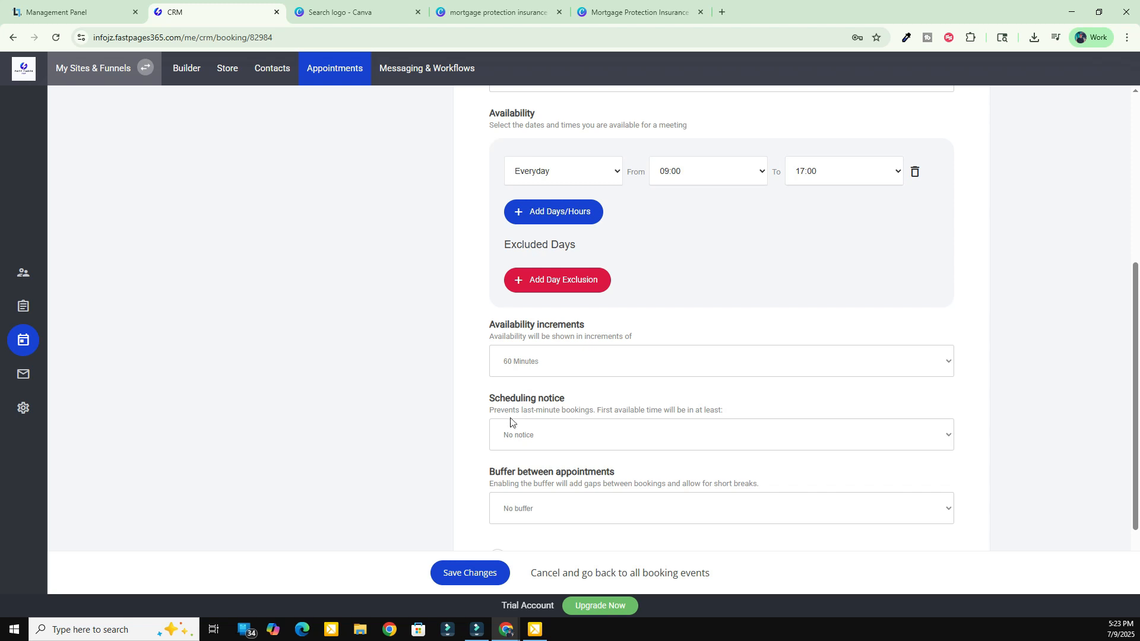
click(532, 437)
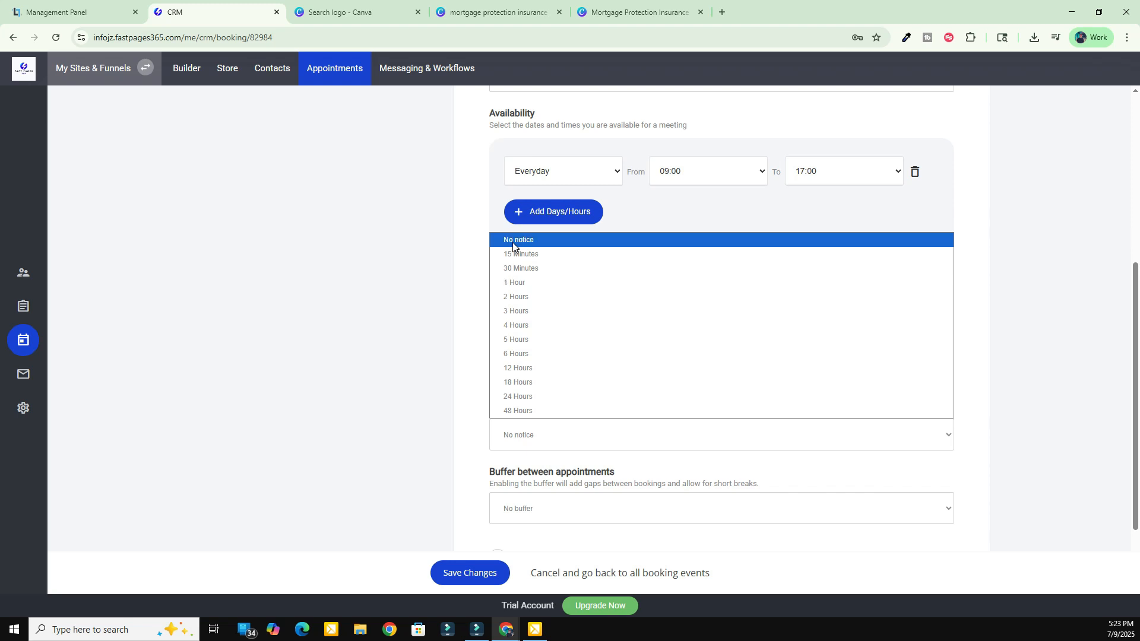
click(522, 286)
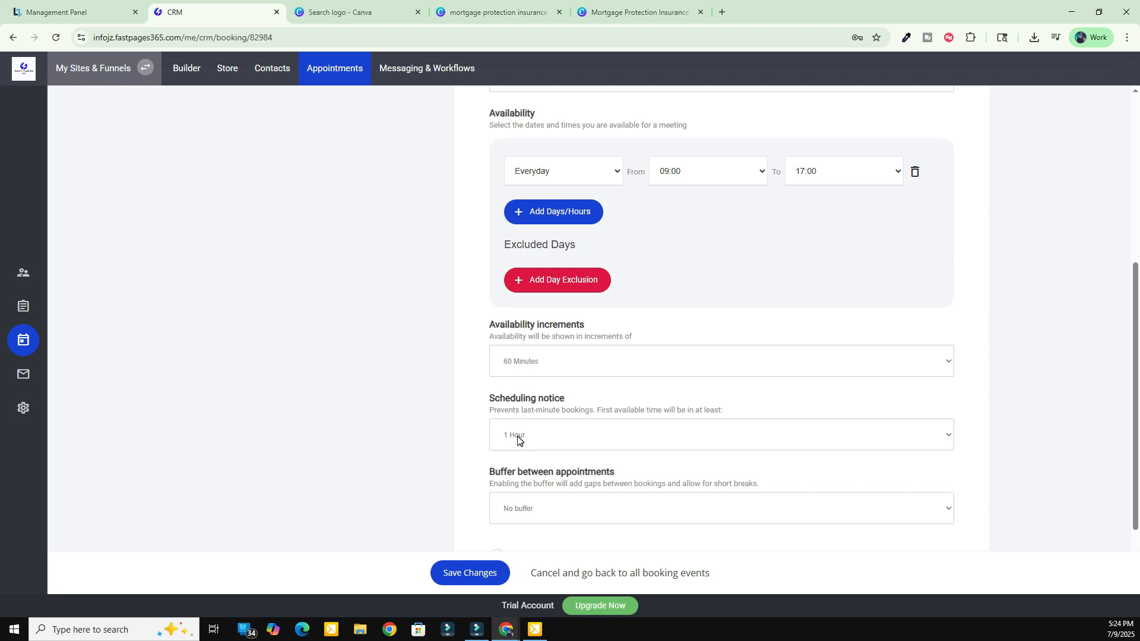
- Set the buffer between appointments to 30 Minutes
click(565, 514)
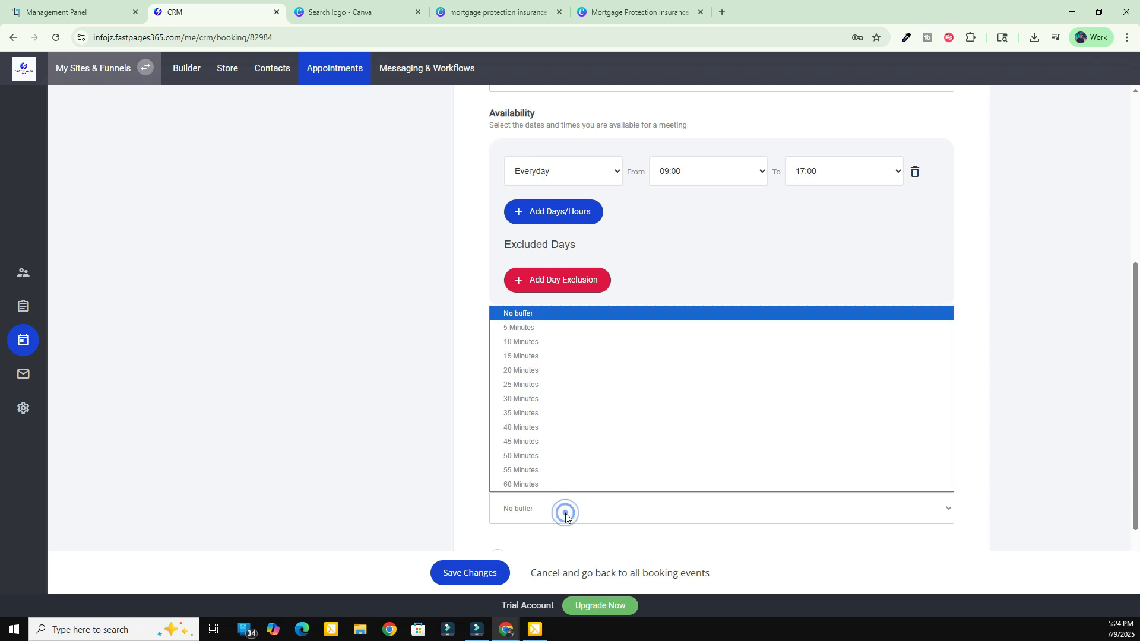
click(515, 398)
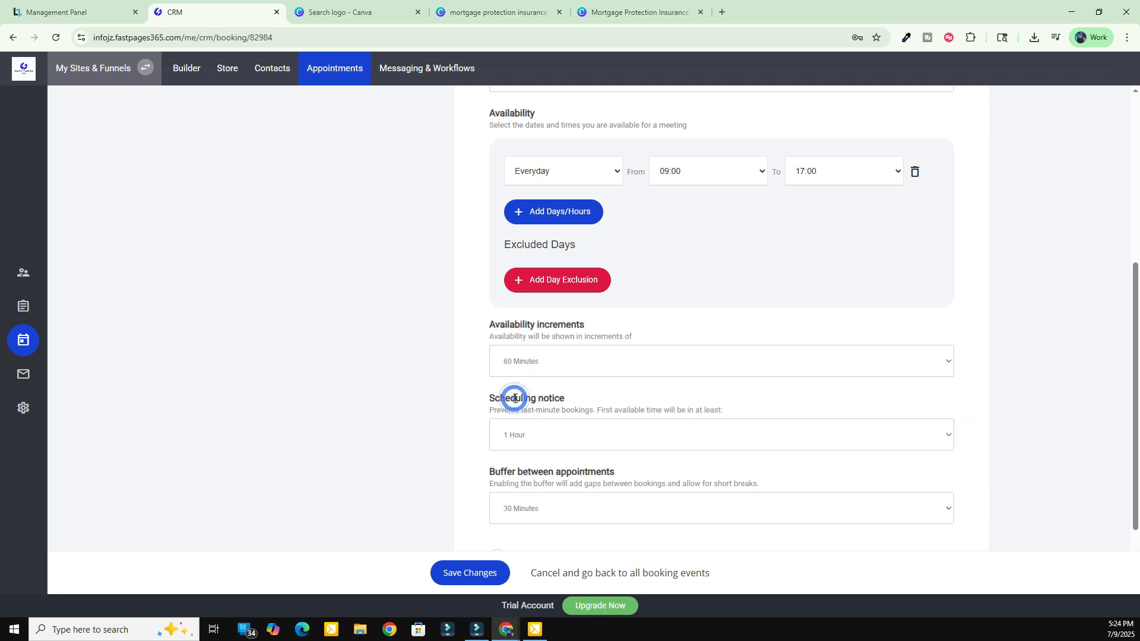
click(532, 507)
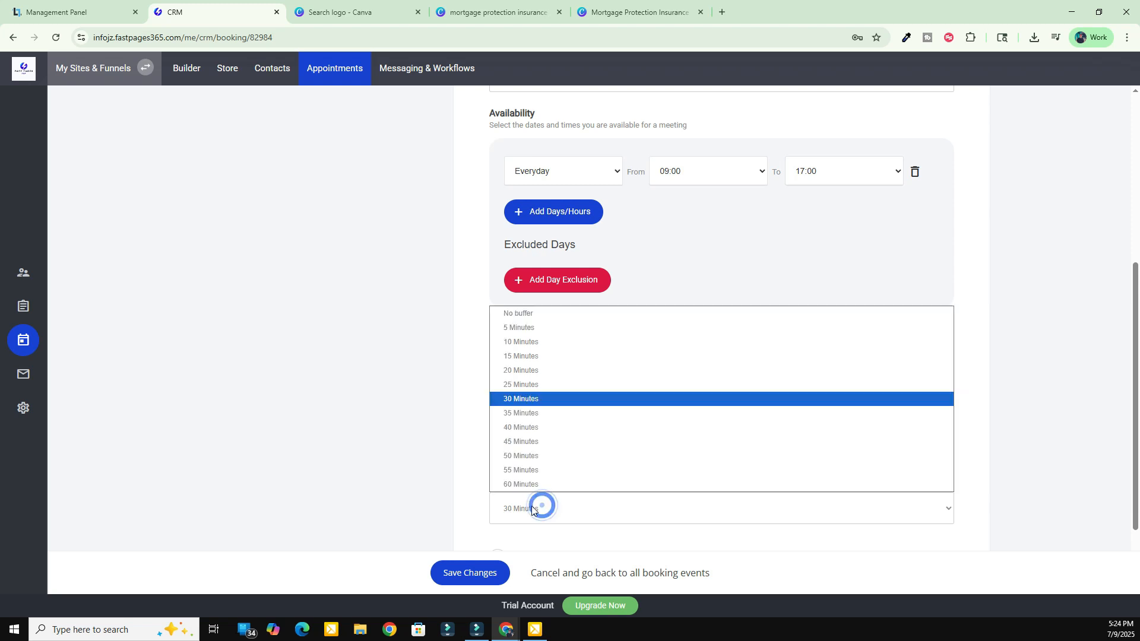
click(525, 398)
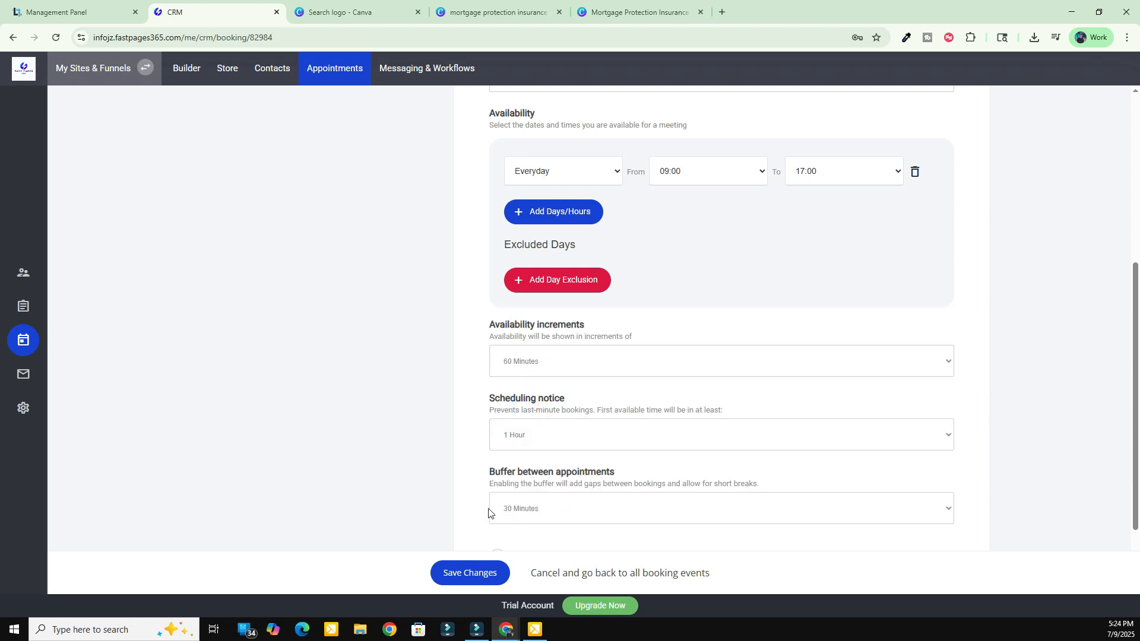
- Try the option that limits the operator's number of sessions per day and turn it off again
scroll(392, 449, down, 2)
click(526, 462)
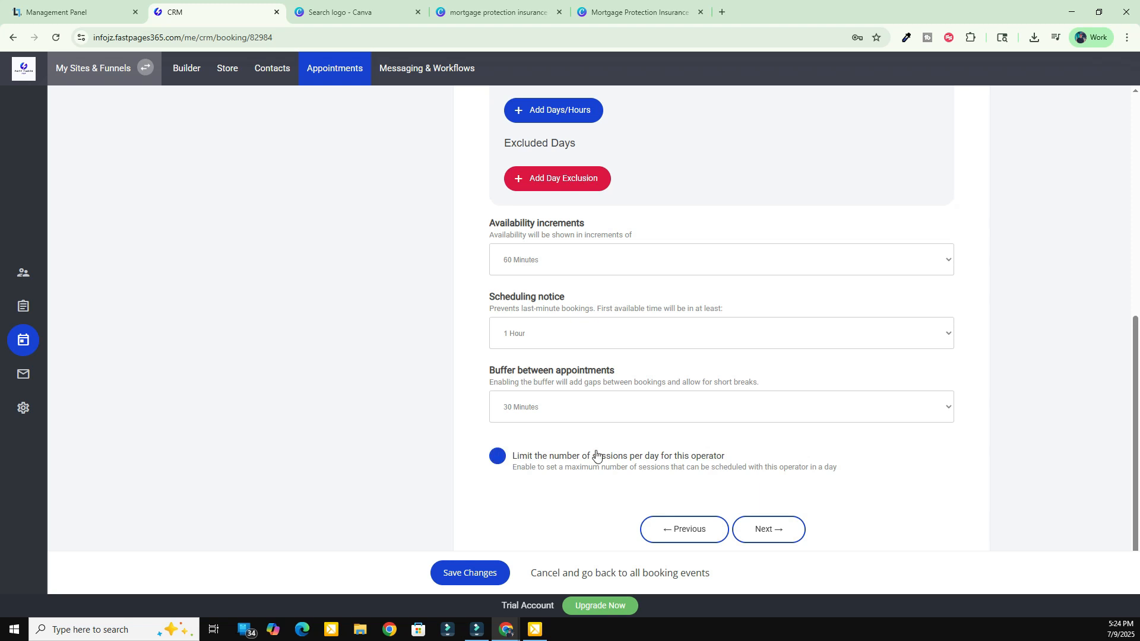
click(510, 457)
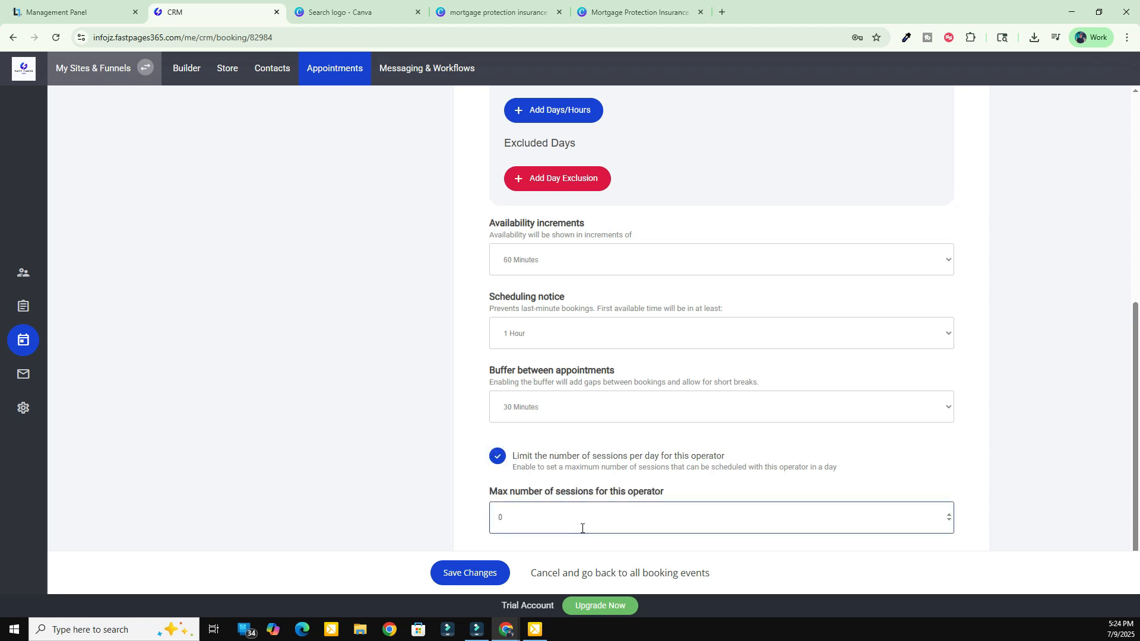
click(657, 472)
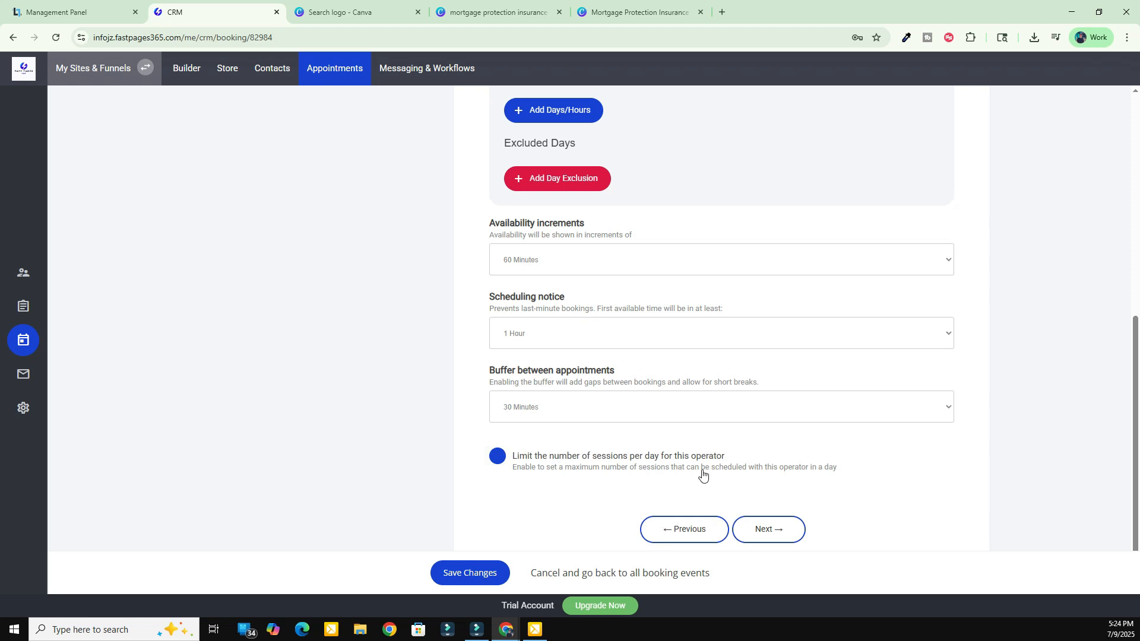
- Try adding a Text Area field to the booking's form questions, delete it again and save the question list
click(749, 530)
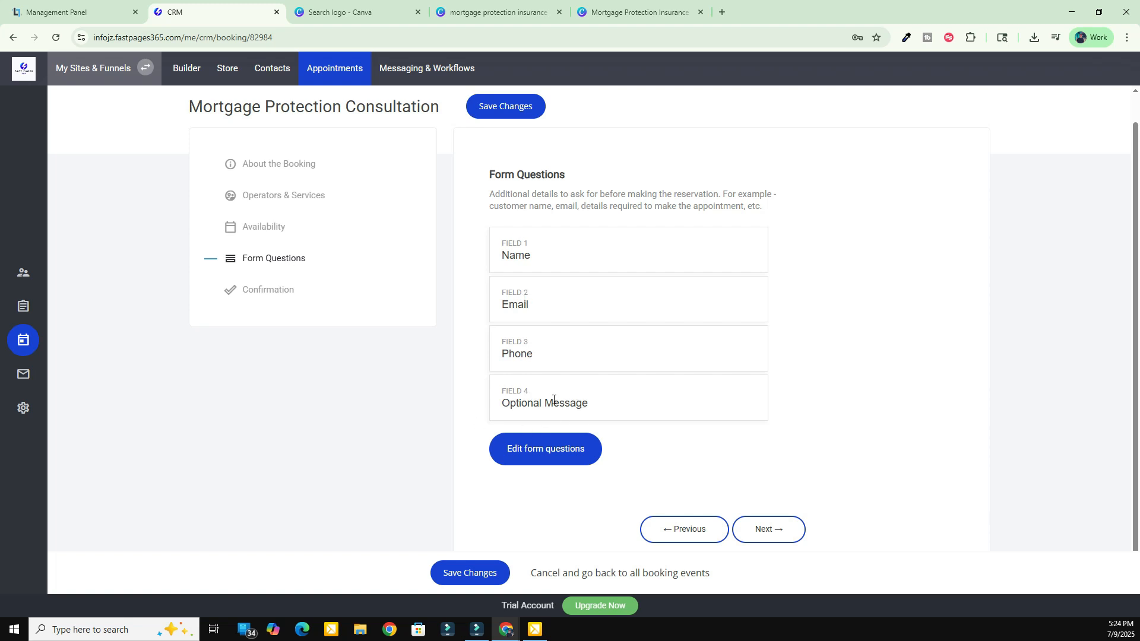
click(542, 449)
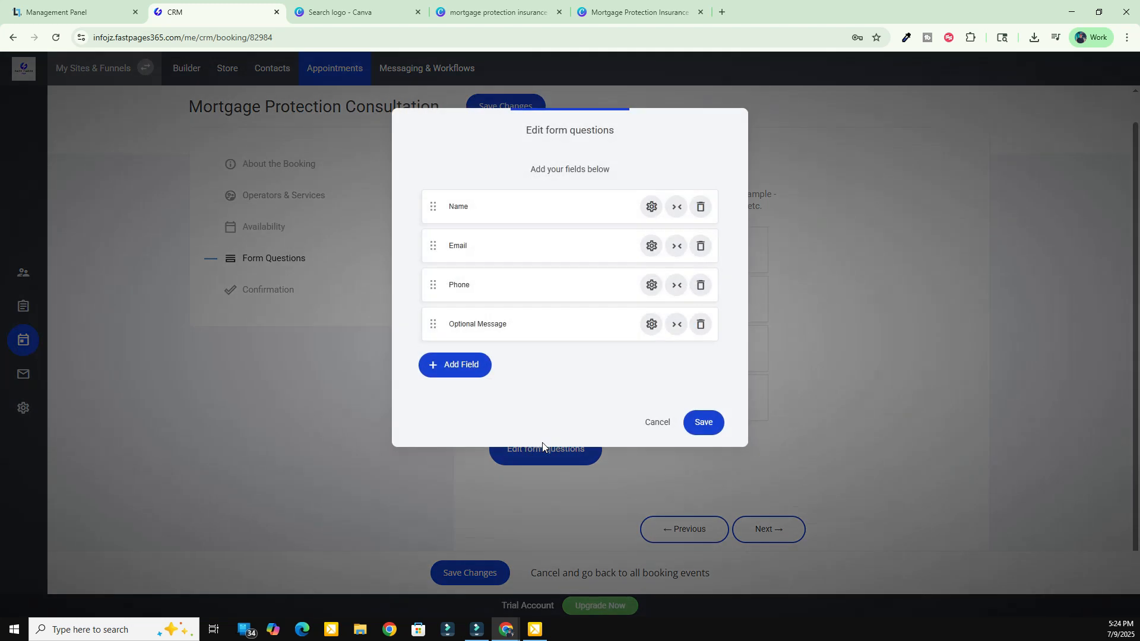
click(435, 362)
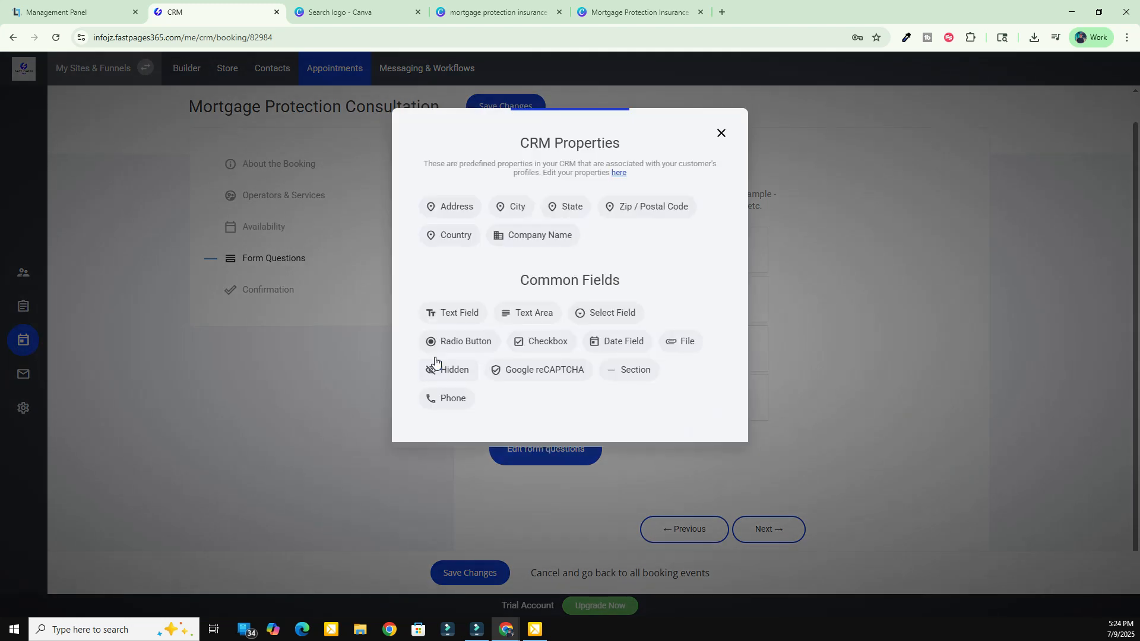
click(518, 313)
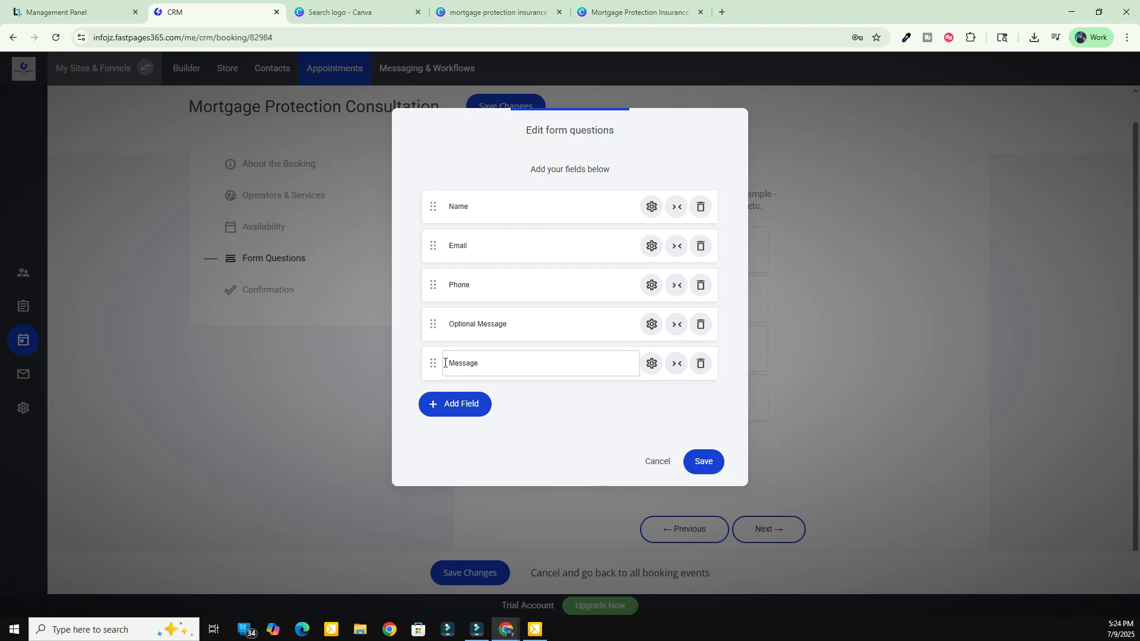
click(700, 364)
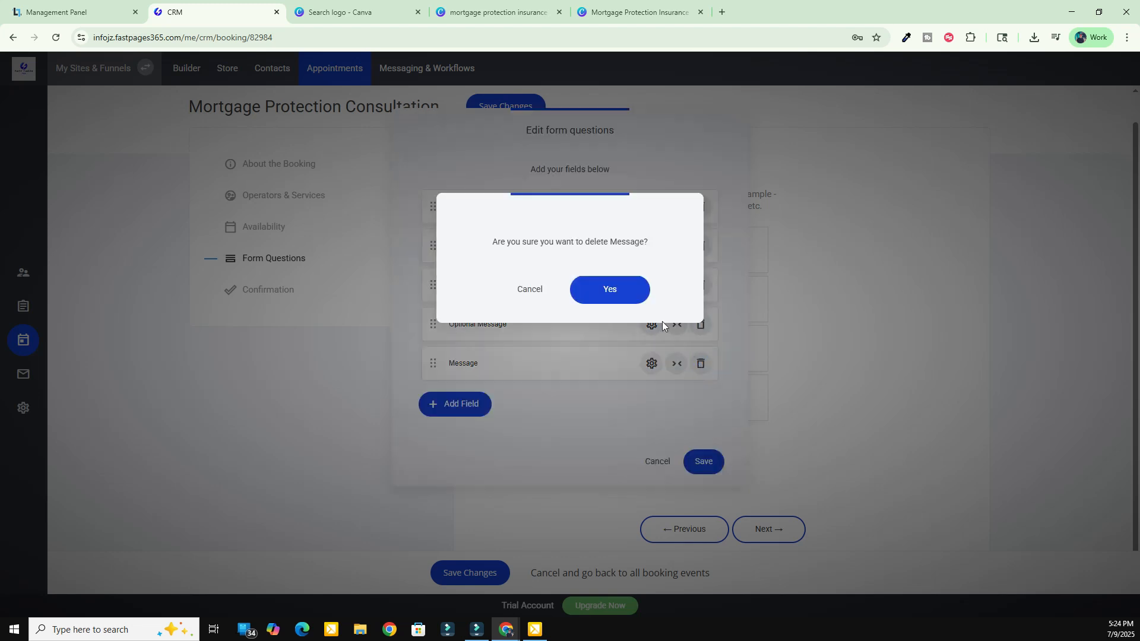
click(622, 299)
click(520, 326)
key(ctrl+a)
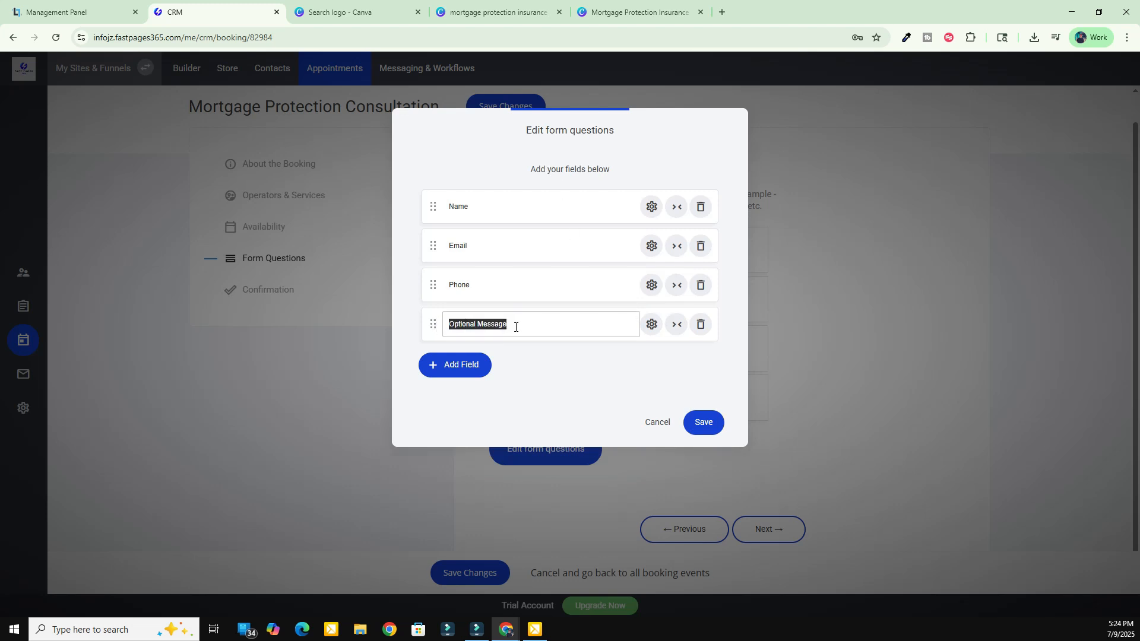
click(702, 423)
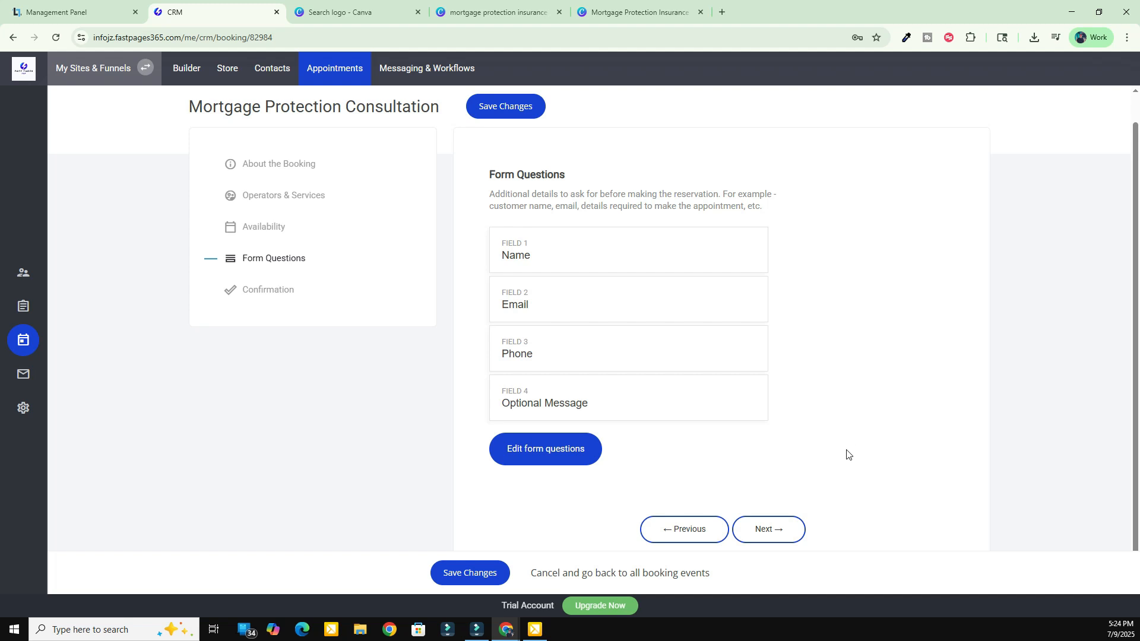
- Review the message header of the booking's default confirmation, save the booking event and return to all booking events
click(771, 536)
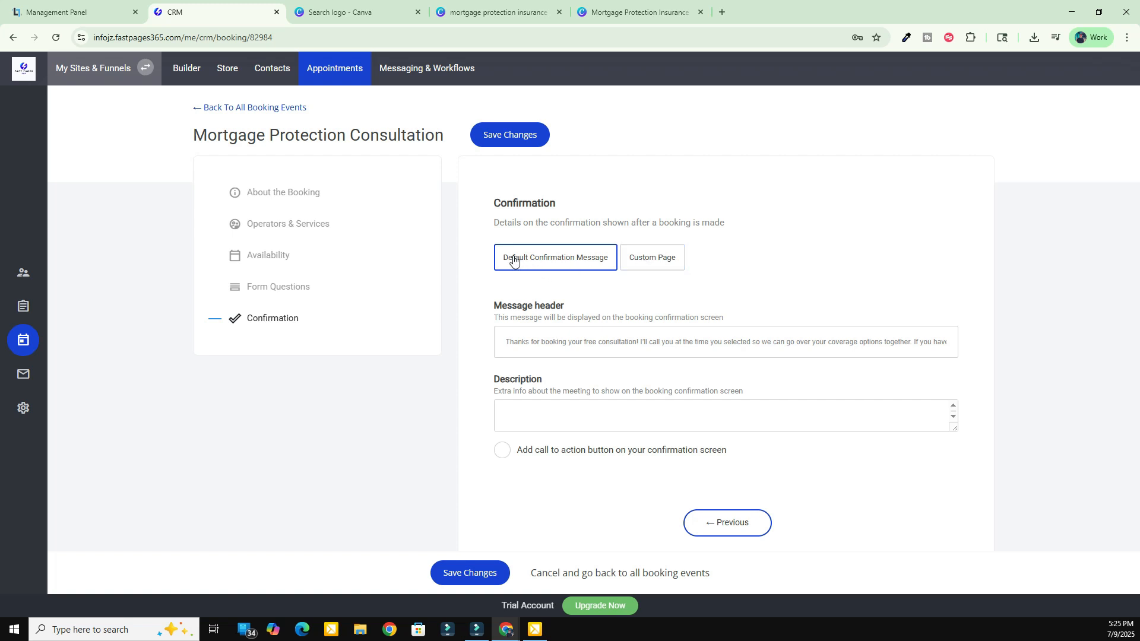
click(507, 342)
drag(506, 342, 1001, 354)
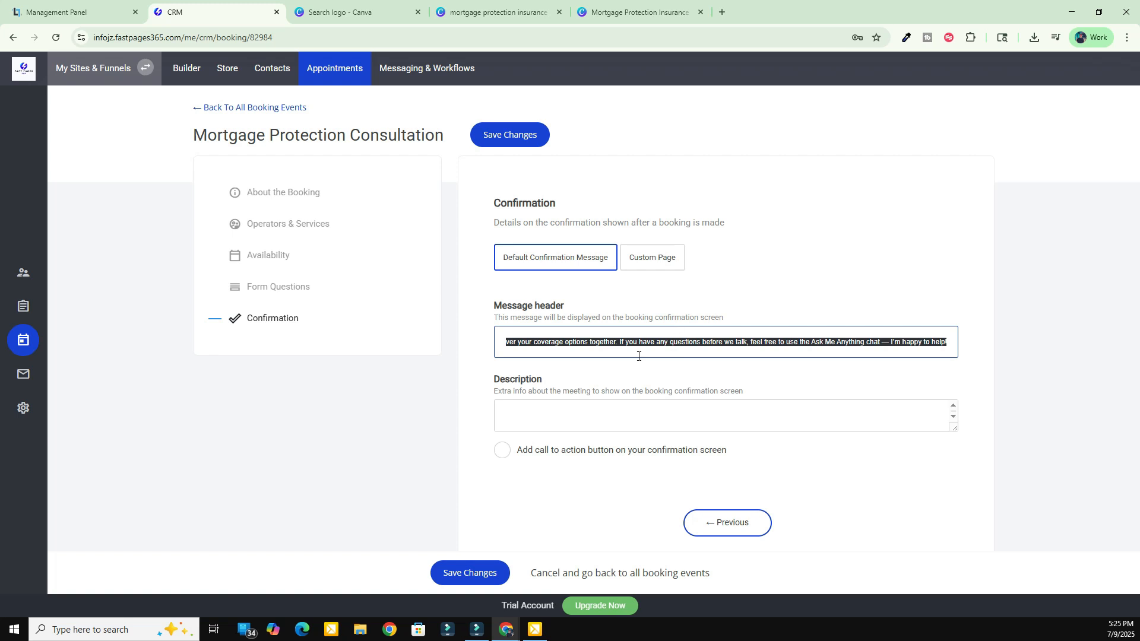
click(512, 135)
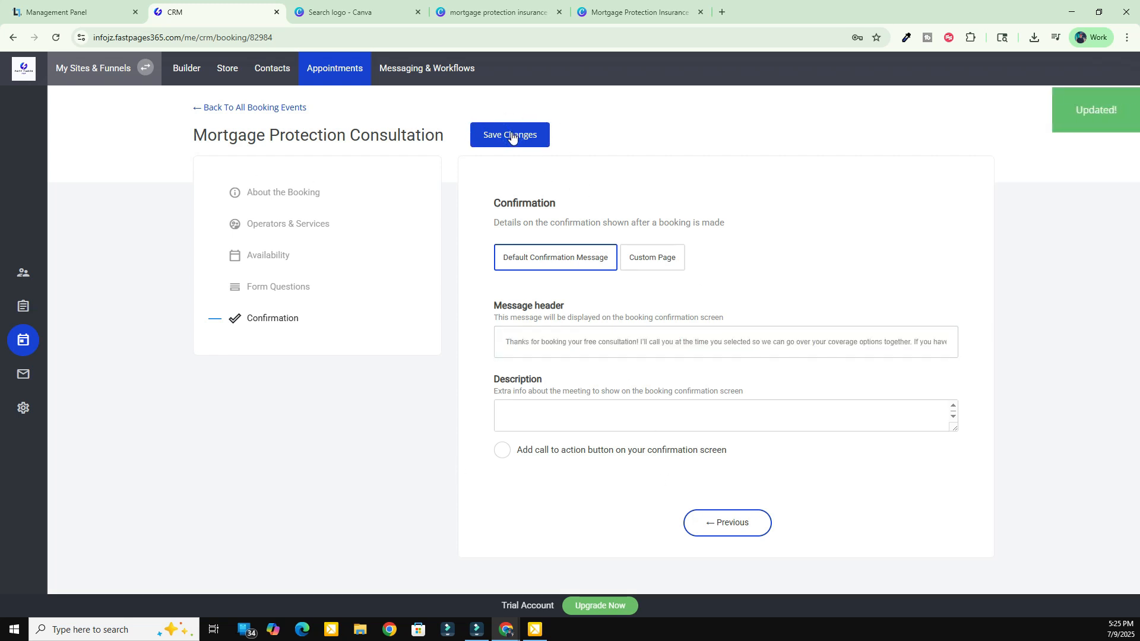
click(240, 108)
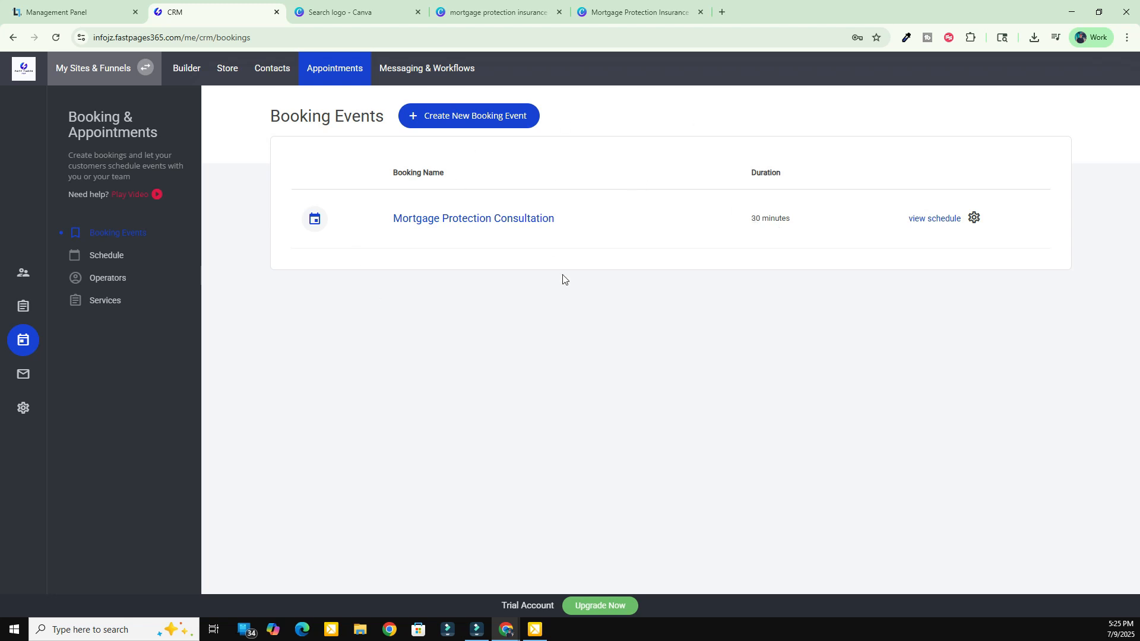
- Open the Mortgage Protection Insurance results page in the website builder at its Schedule Your Free Coverage Consultation section
click(184, 69)
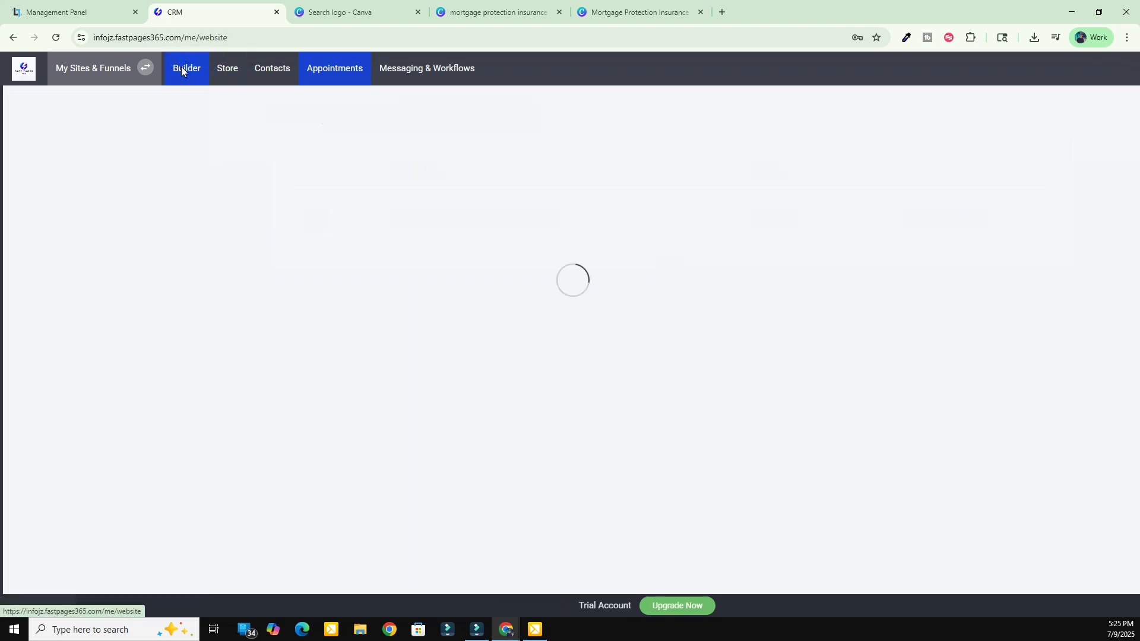
click(39, 271)
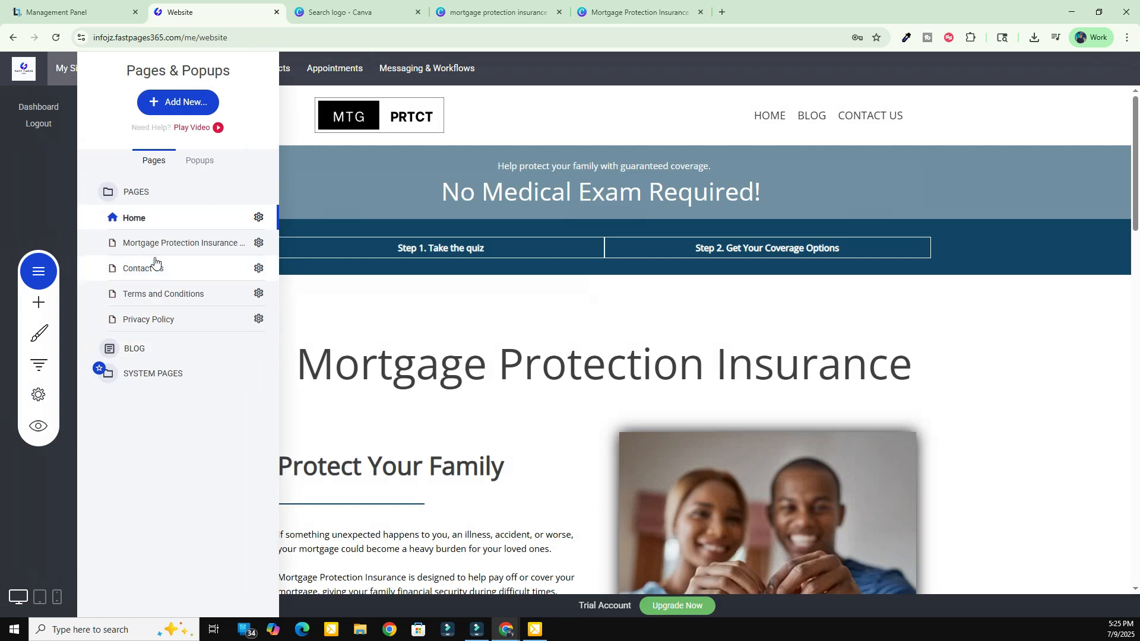
click(155, 243)
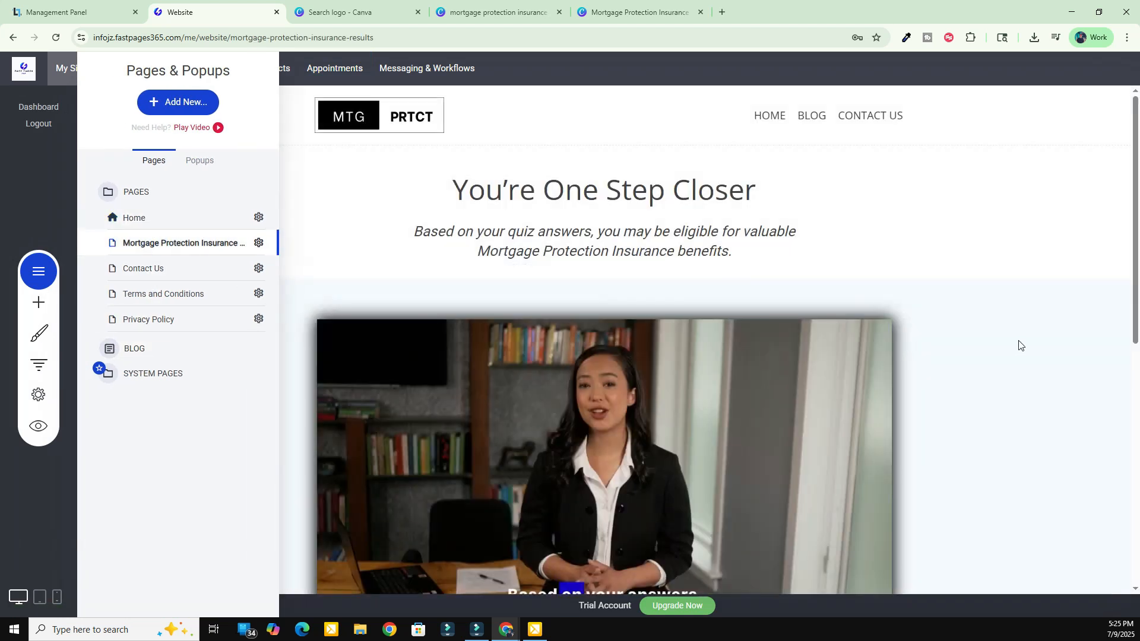
click(1020, 343)
scroll(1025, 329, down, 8)
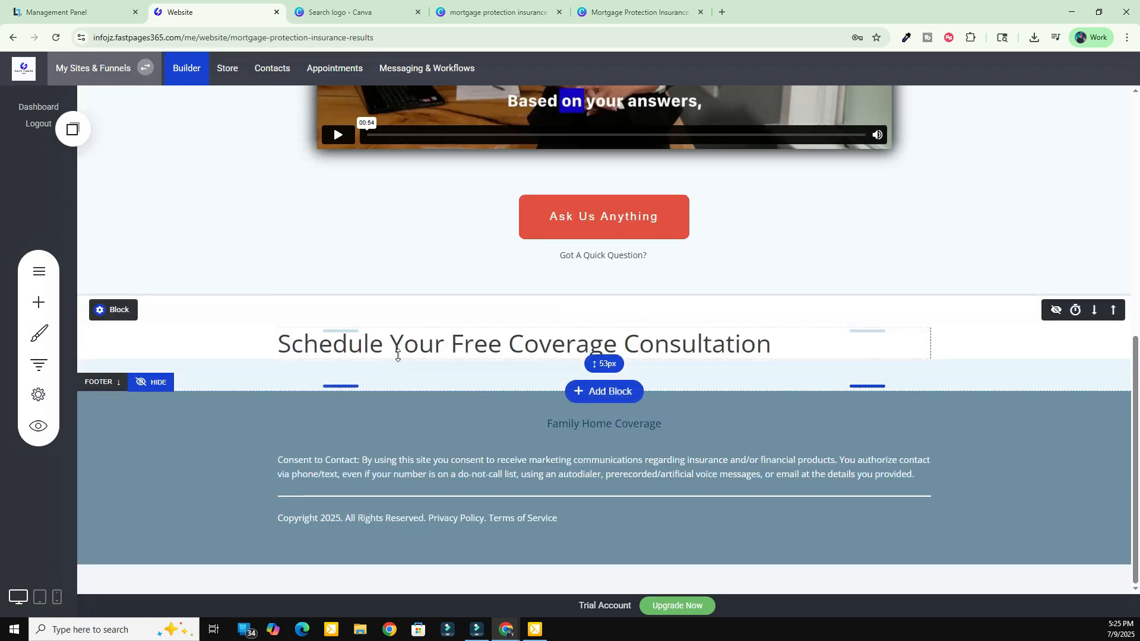
- Place a Booking widget below the Schedule Your Free Coverage Consultation heading and link it to the Mortgage Protection Consultation event
click(38, 302)
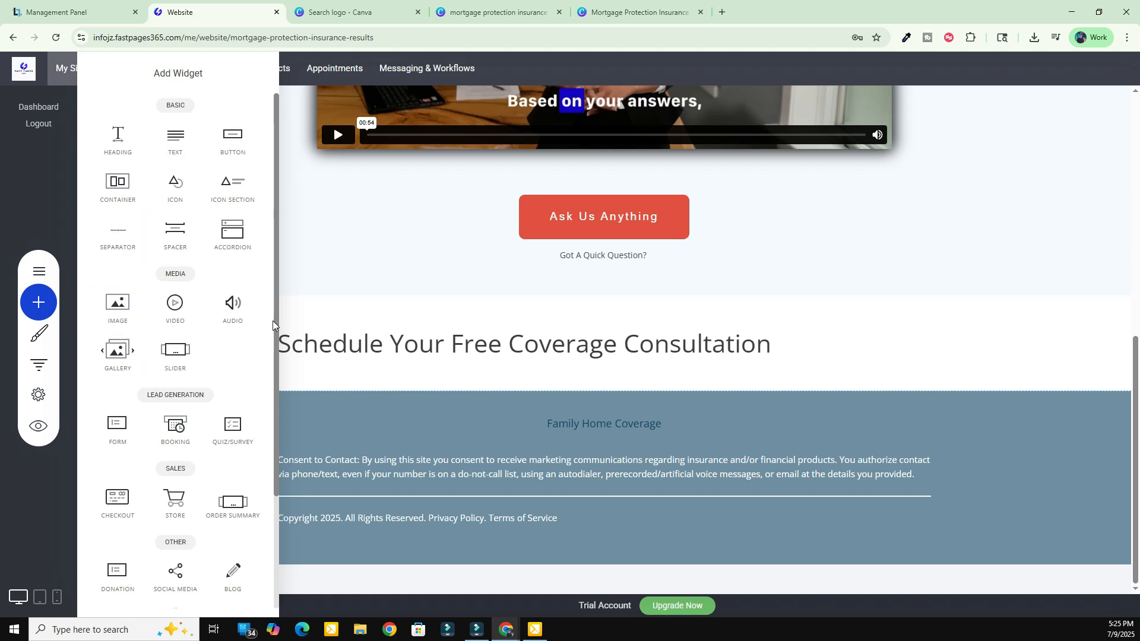
drag(178, 425, 471, 365)
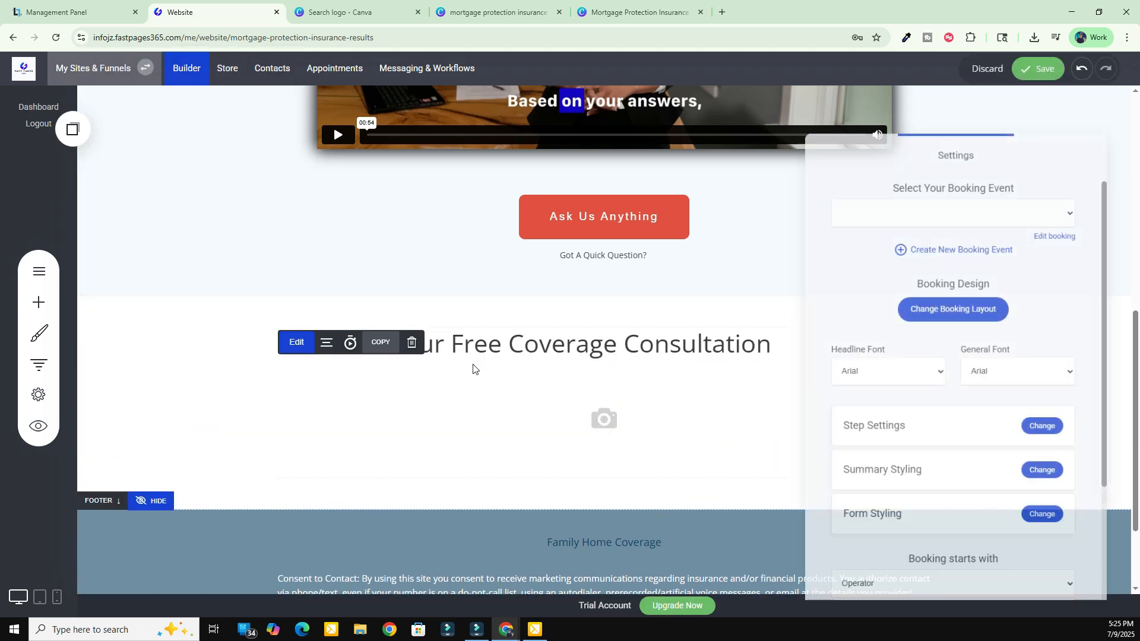
click(989, 212)
click(933, 233)
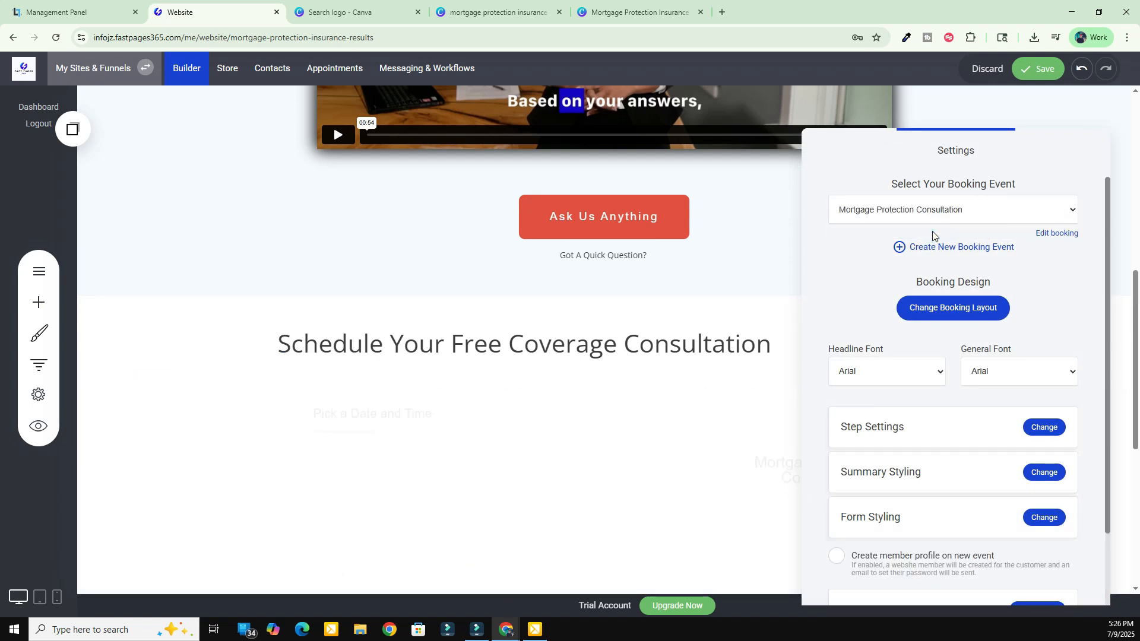
scroll(974, 439, down, 2)
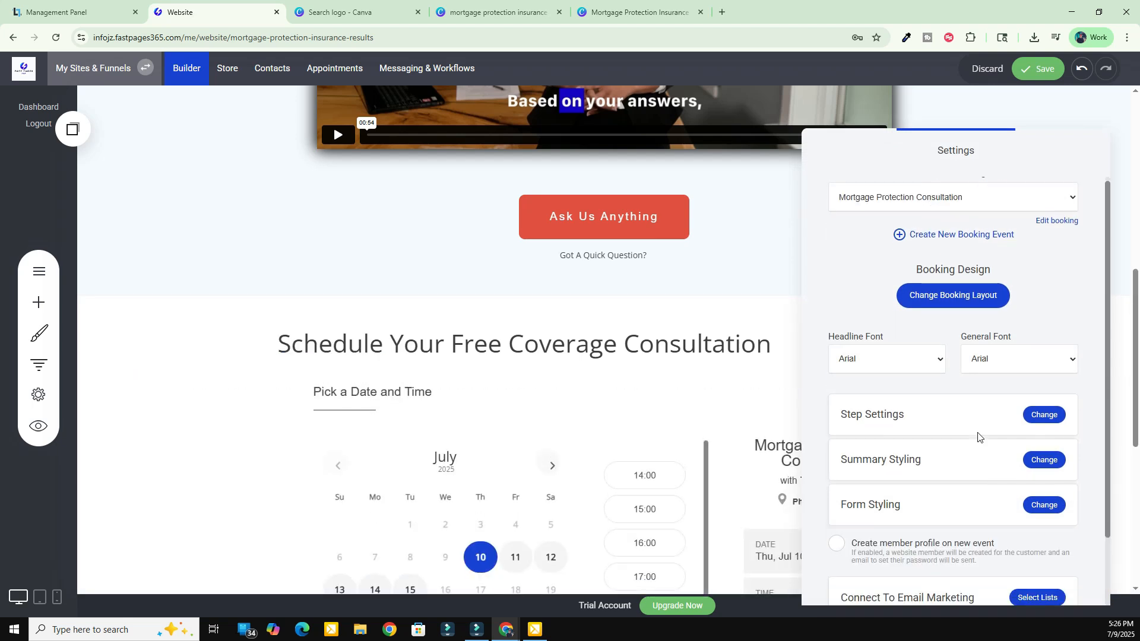
click(903, 485)
click(903, 486)
click(894, 489)
click(883, 478)
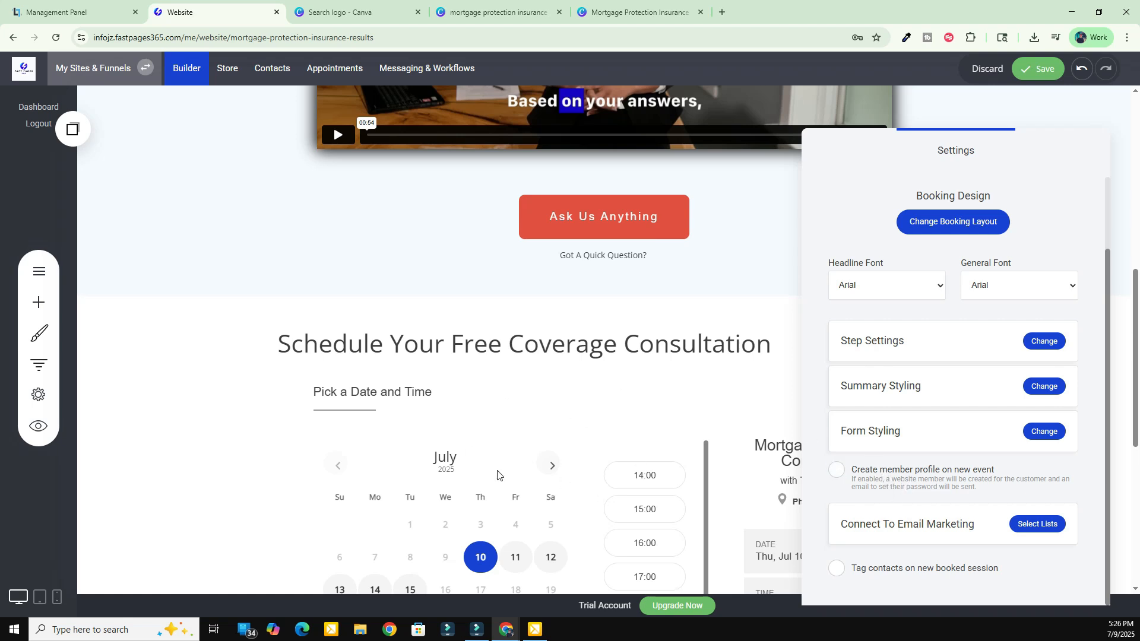
click(566, 410)
- Set the booking widget to create a member profile on new events and add new members to the Basic Members group
click(335, 387)
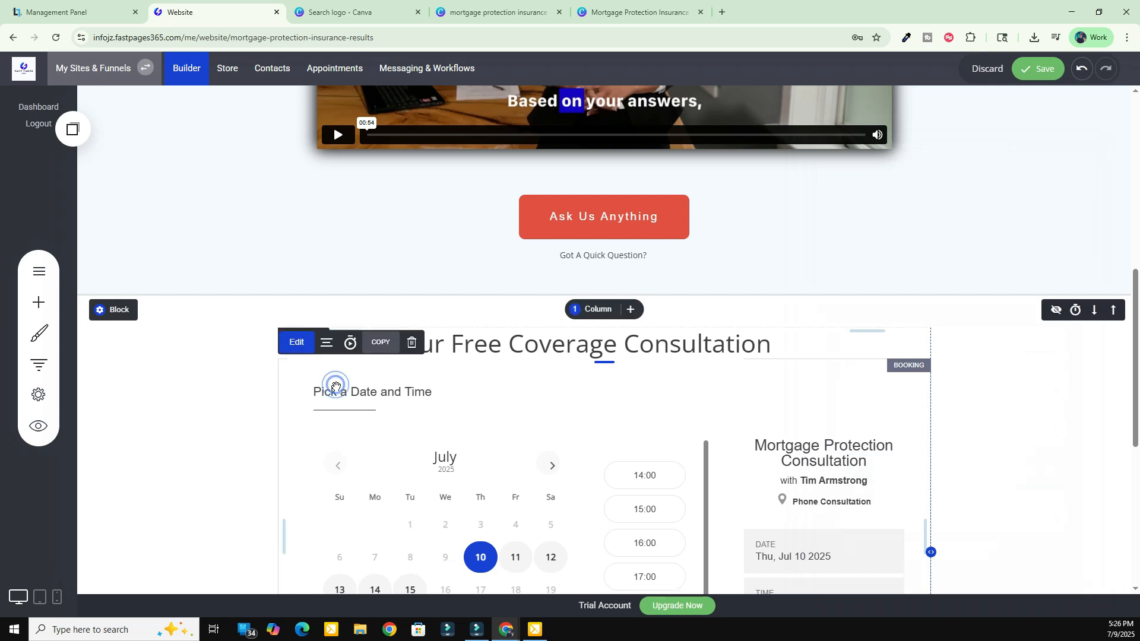
click(299, 343)
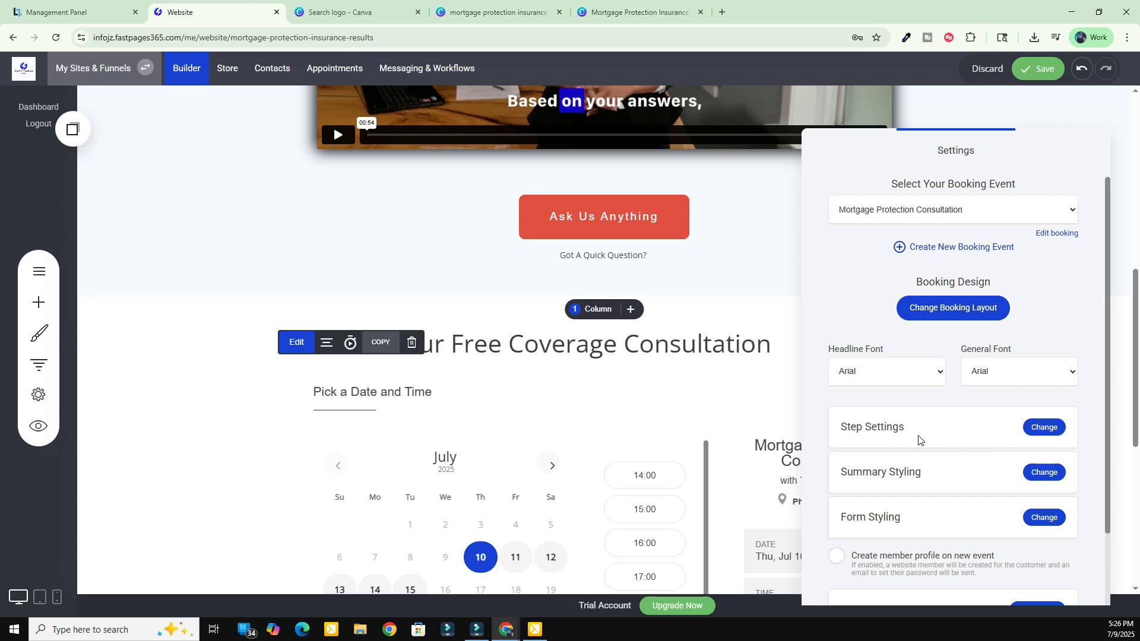
scroll(919, 451, down, 2)
click(861, 473)
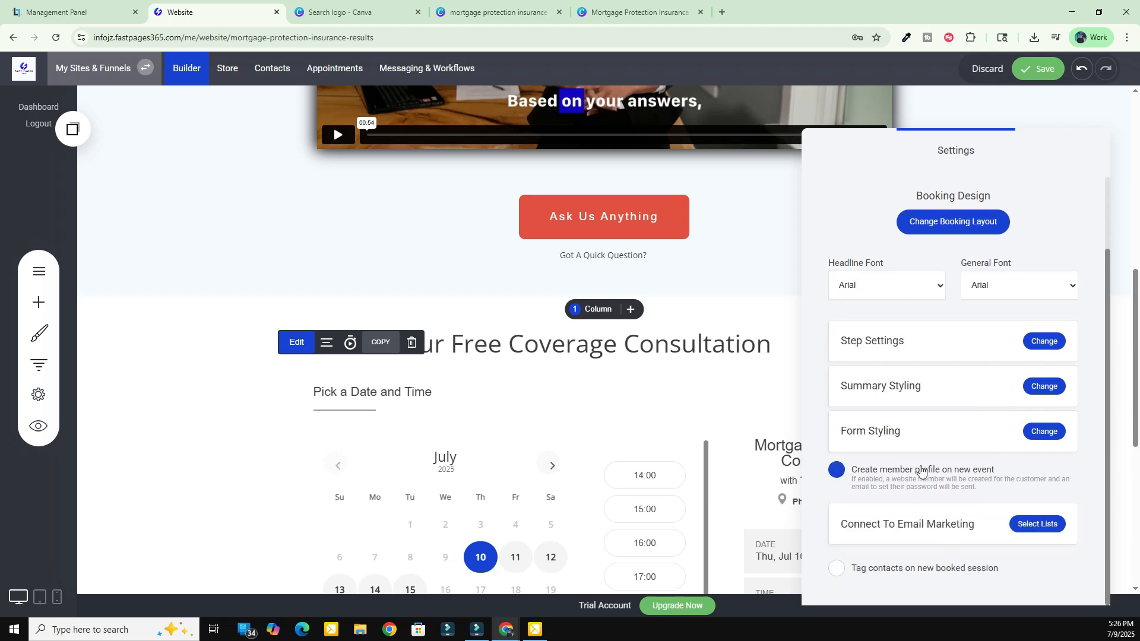
click(836, 471)
scroll(920, 473, down, 1)
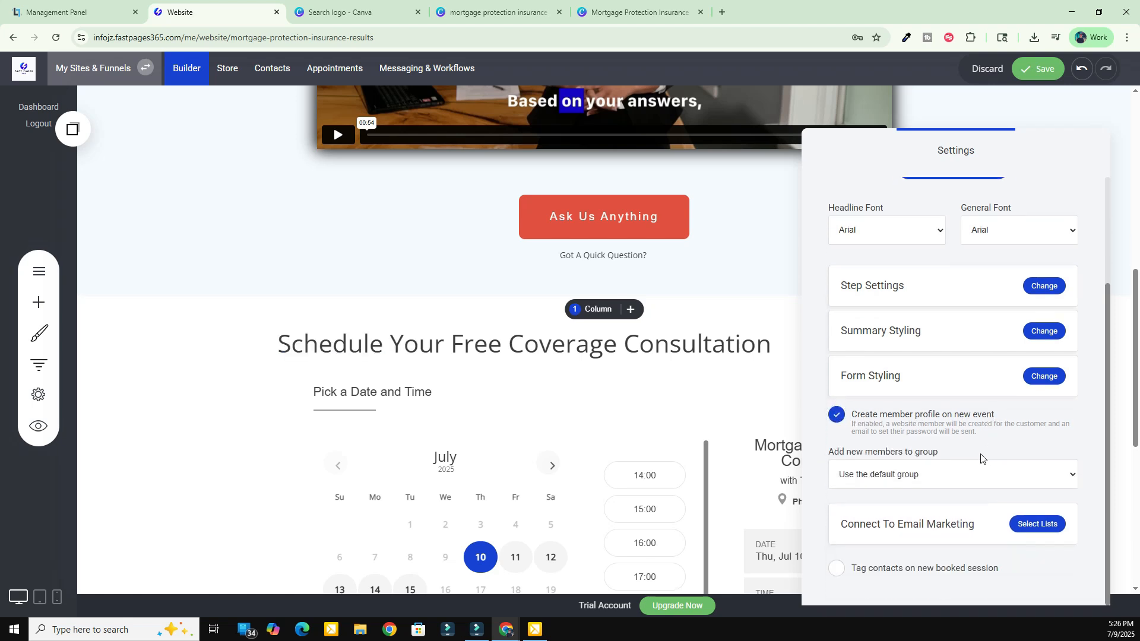
click(942, 475)
click(863, 513)
- Connect the booking widget to the mpi email marketing list
click(1026, 527)
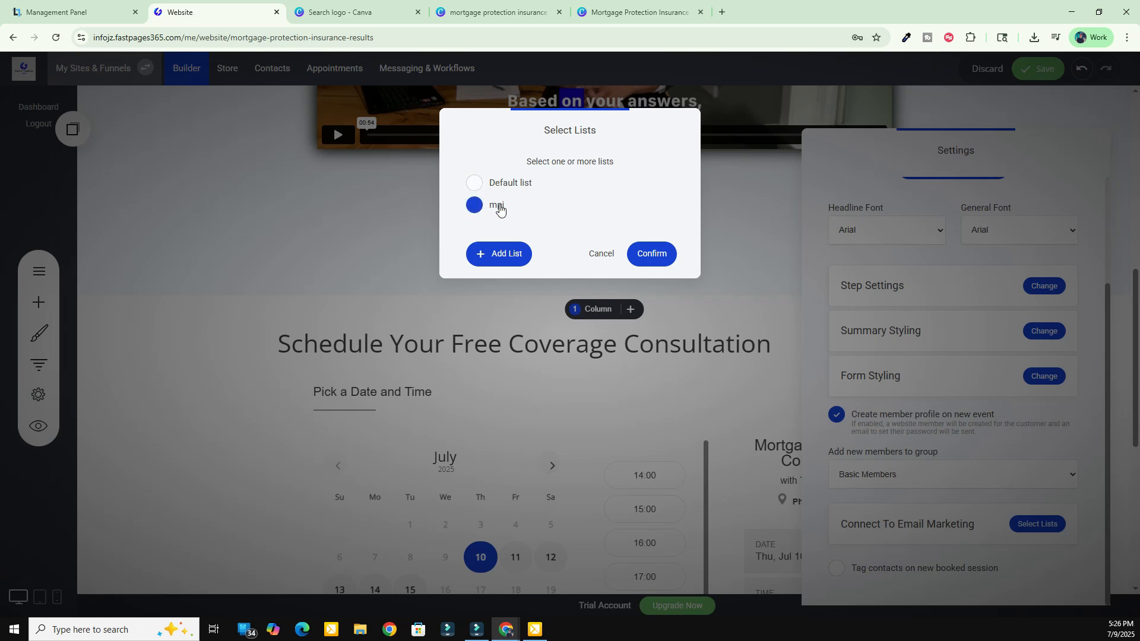
click(473, 208)
click(639, 254)
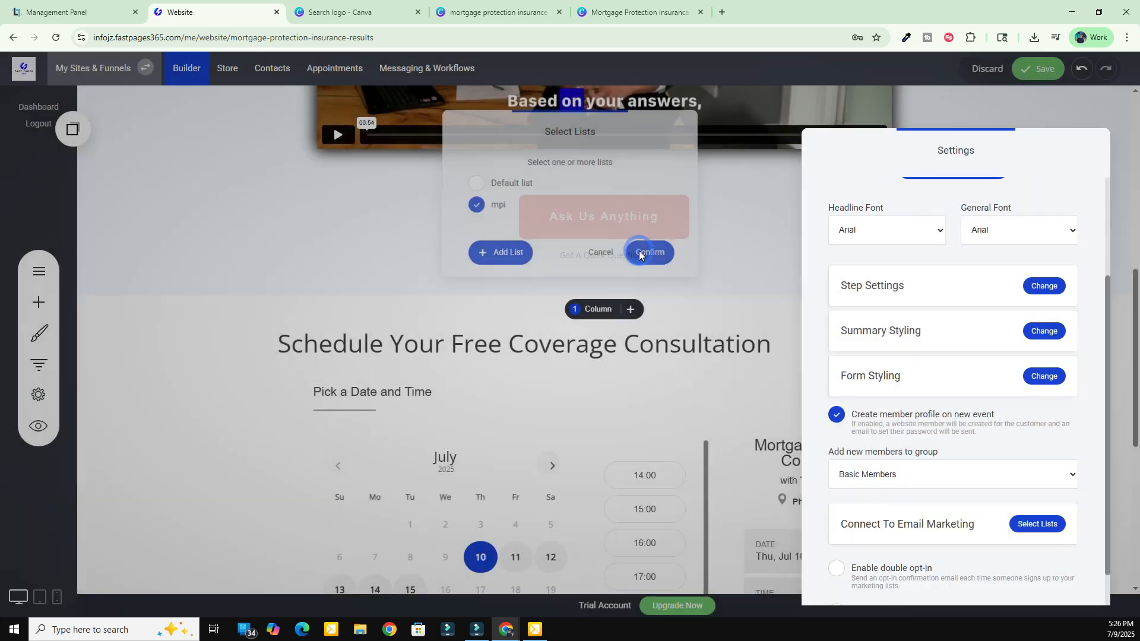
click(1060, 527)
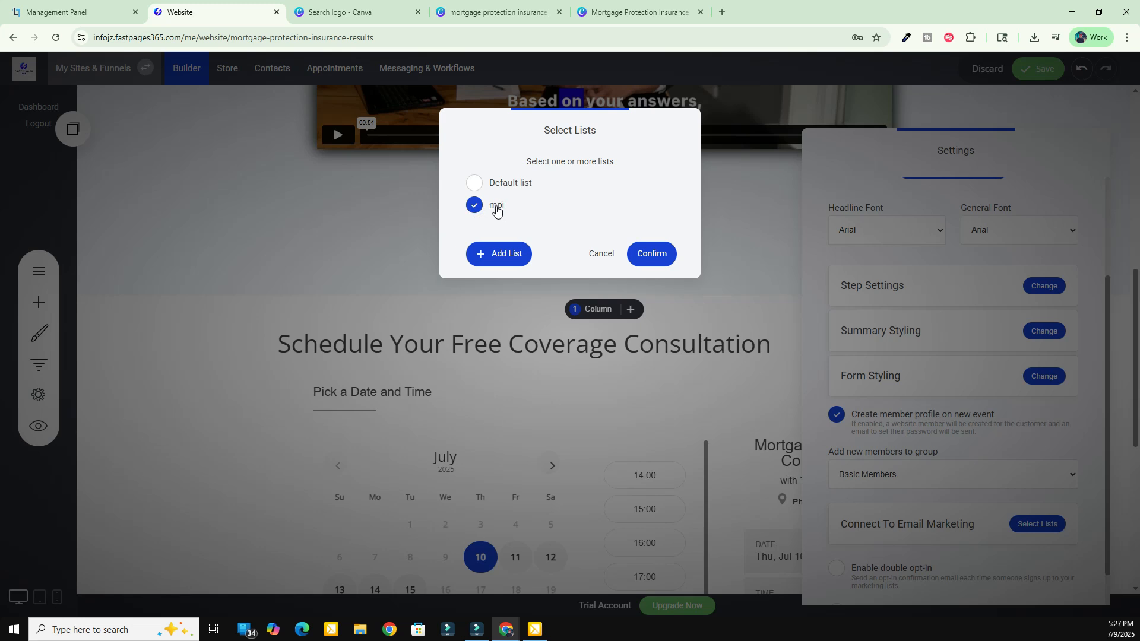
click(651, 254)
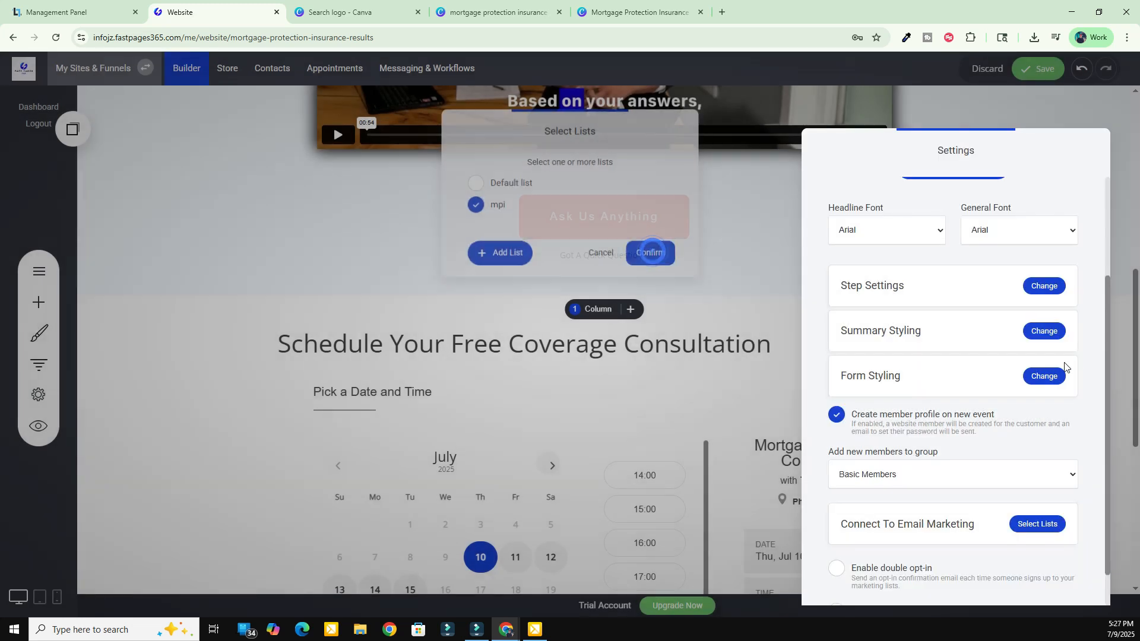
- Enable tagging contacts on new booked sessions with the Mortgage Protection Insurance tag and close the widget settings
scroll(946, 394, down, 1)
click(927, 529)
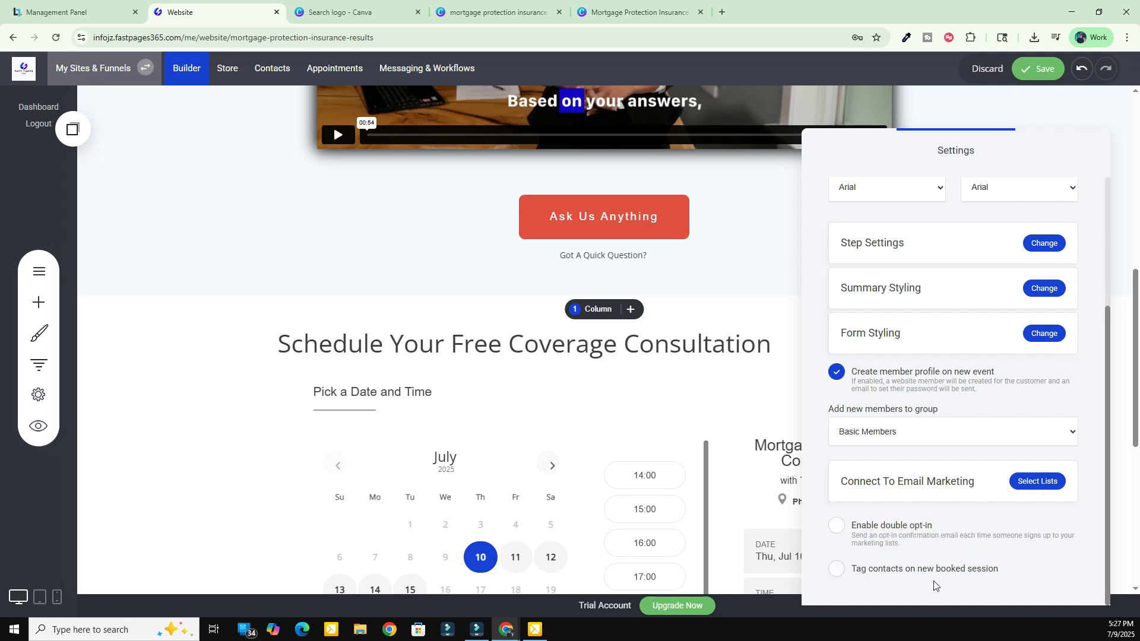
click(839, 571)
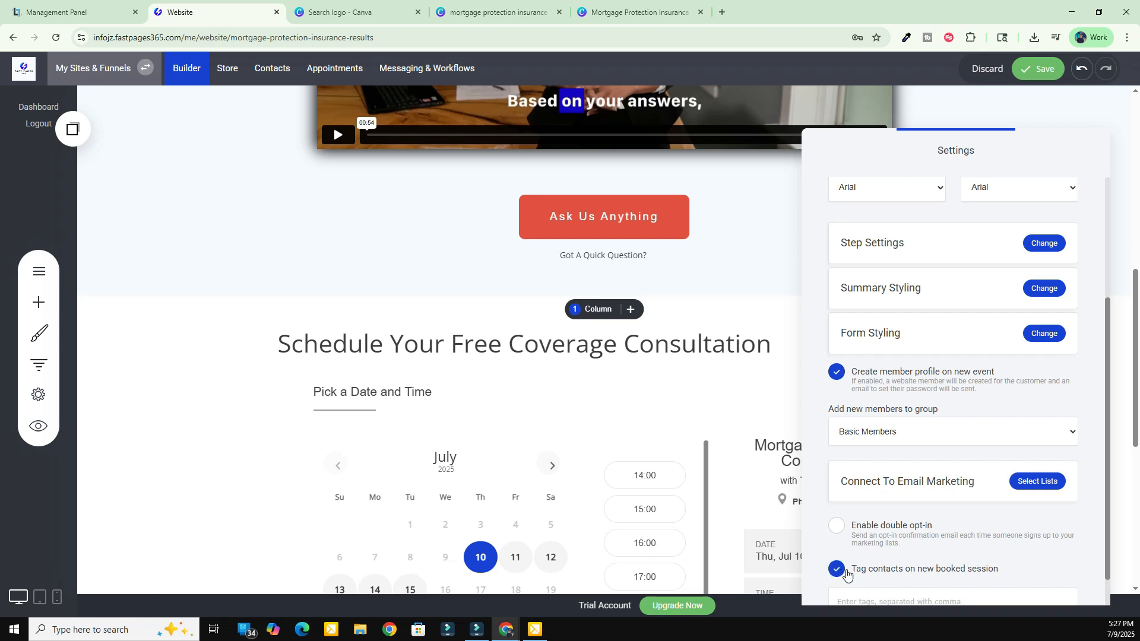
scroll(950, 538, down, 1)
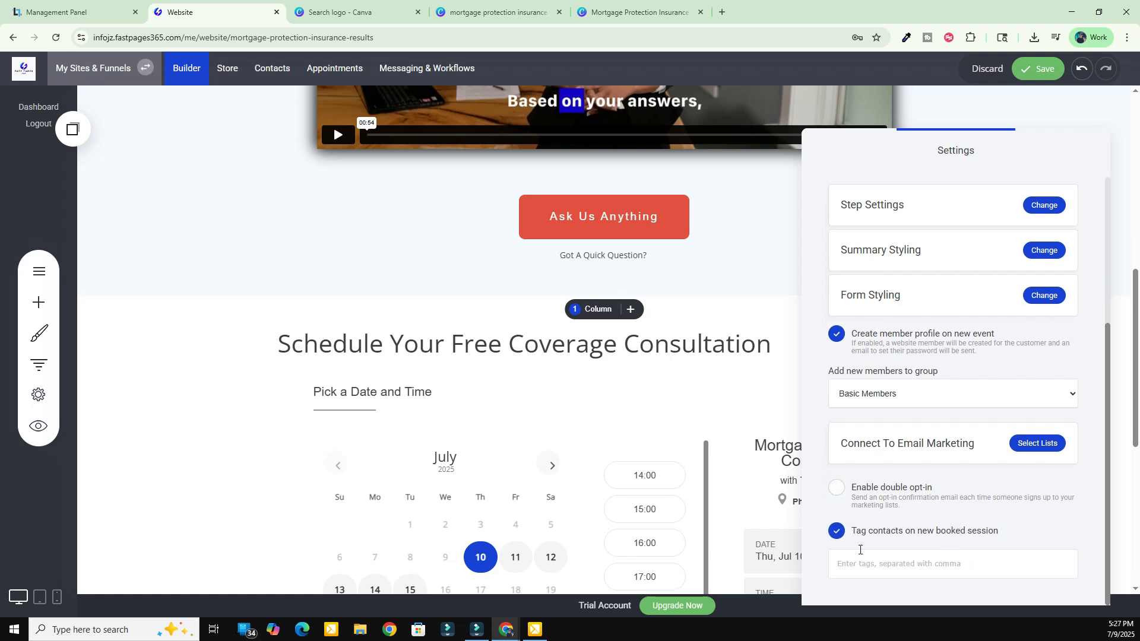
click(853, 569)
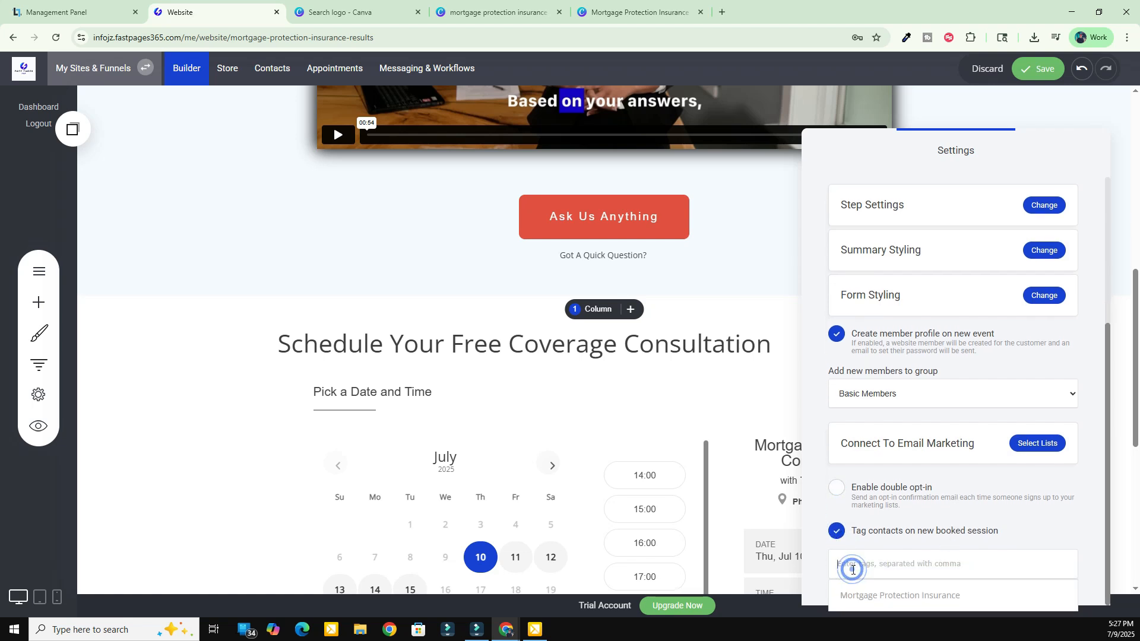
click(868, 596)
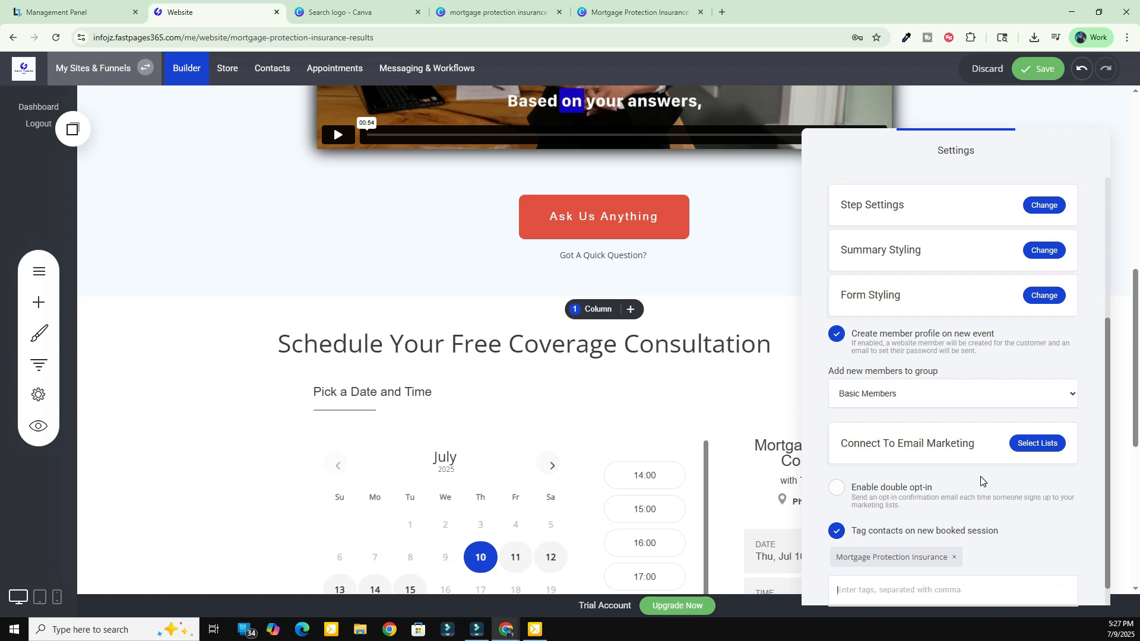
scroll(968, 491, up, 3)
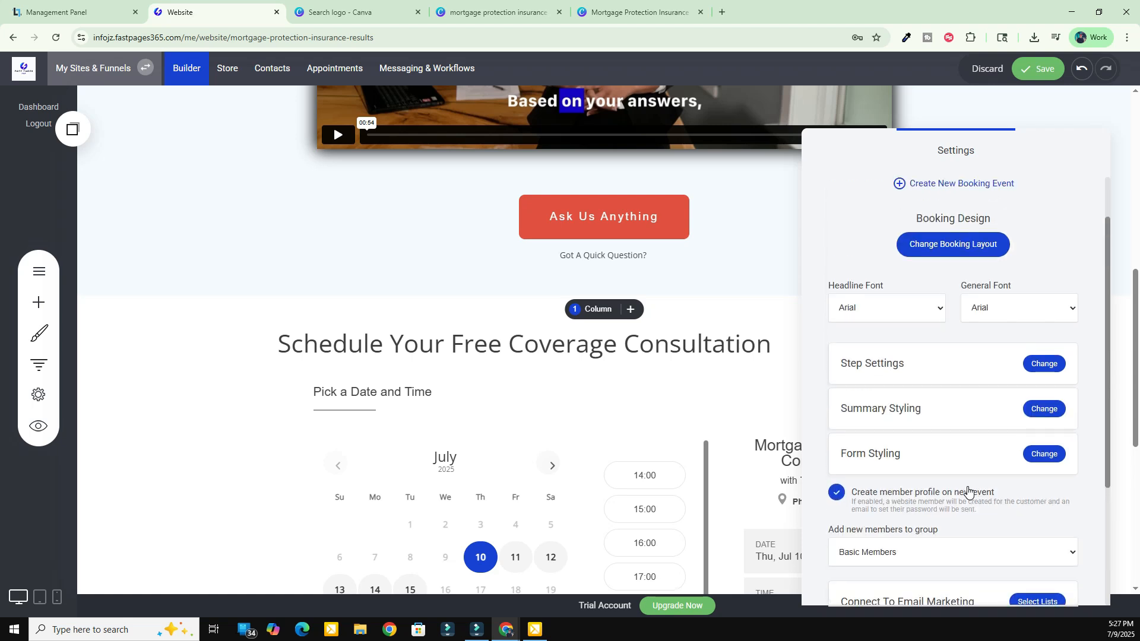
click(492, 432)
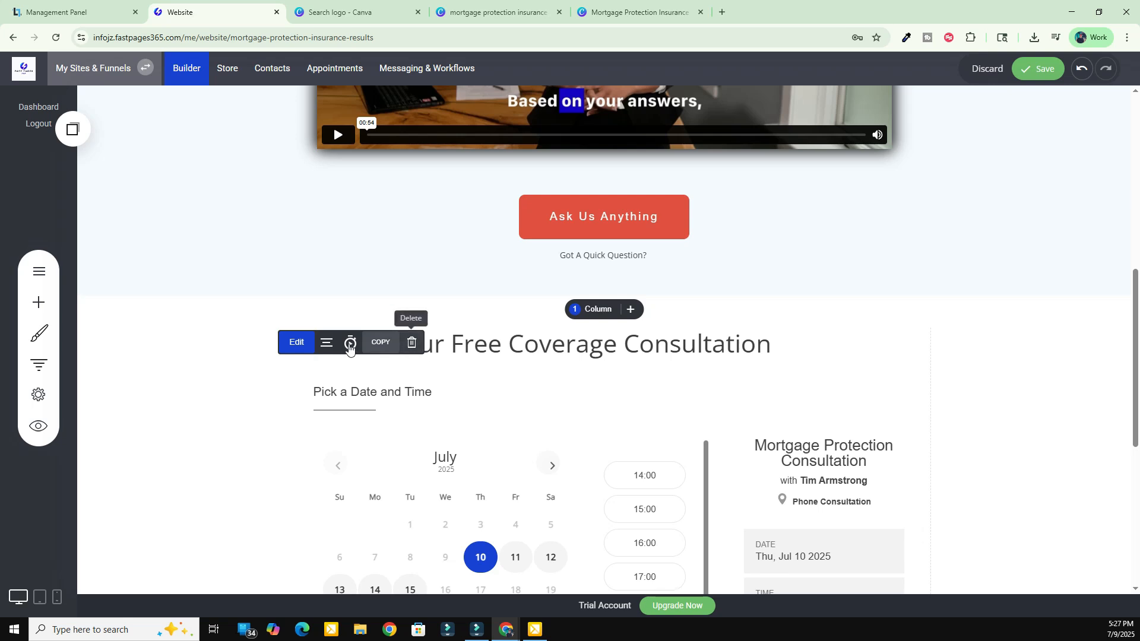
- Save the Mortgage Protection Insurance results page and look over the placed booking widget and the video section
click(1036, 70)
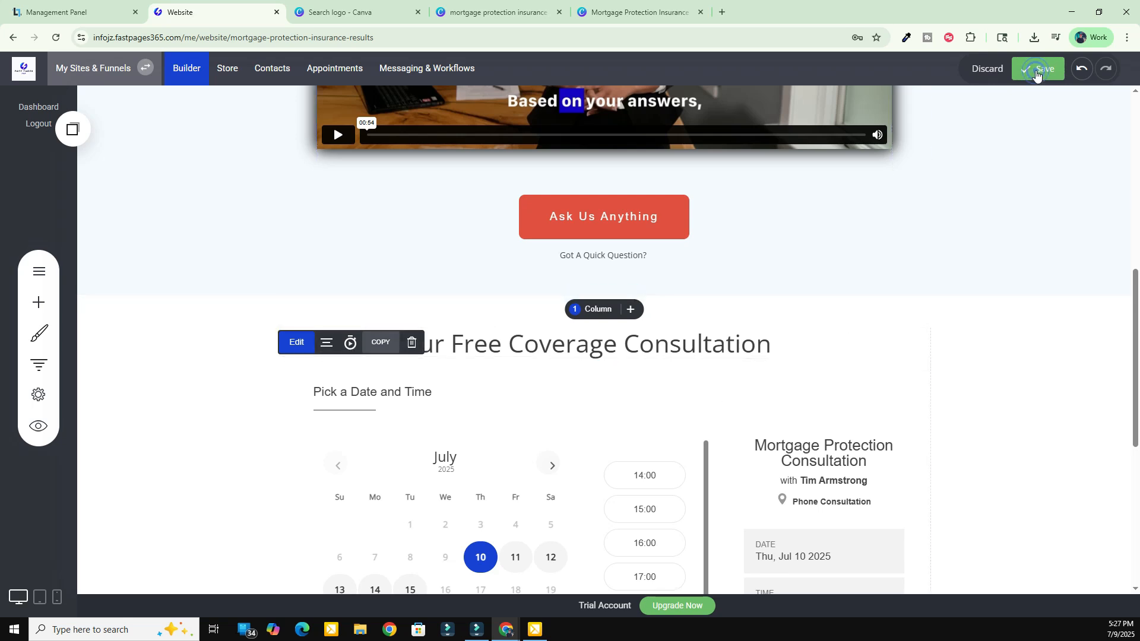
scroll(488, 409, down, 3)
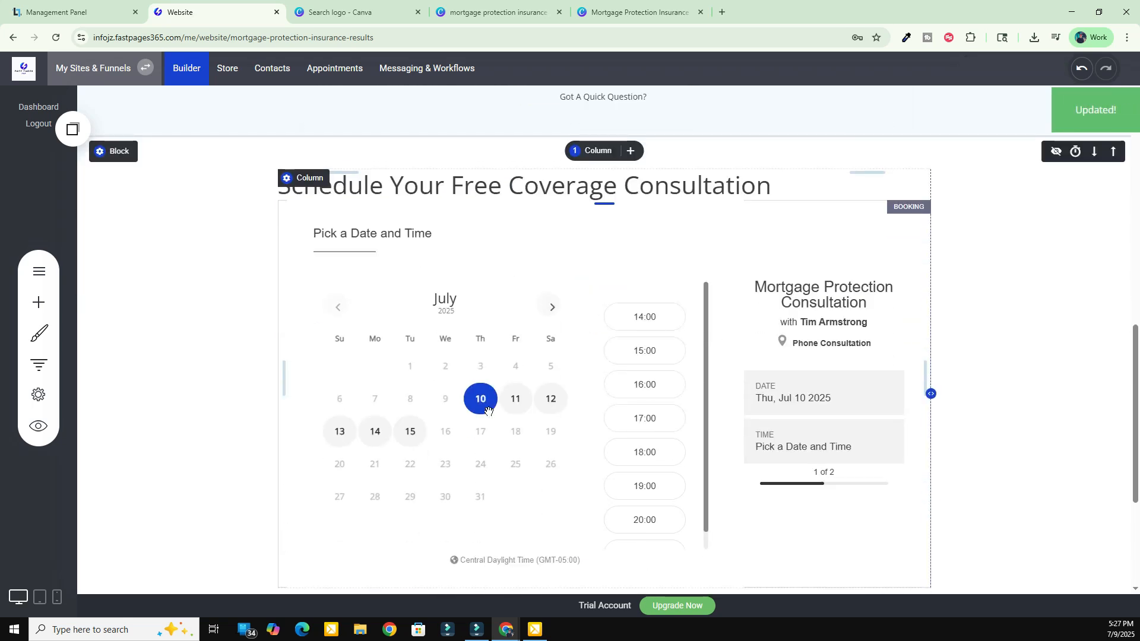
scroll(537, 371, down, 4)
scroll(537, 371, up, 10)
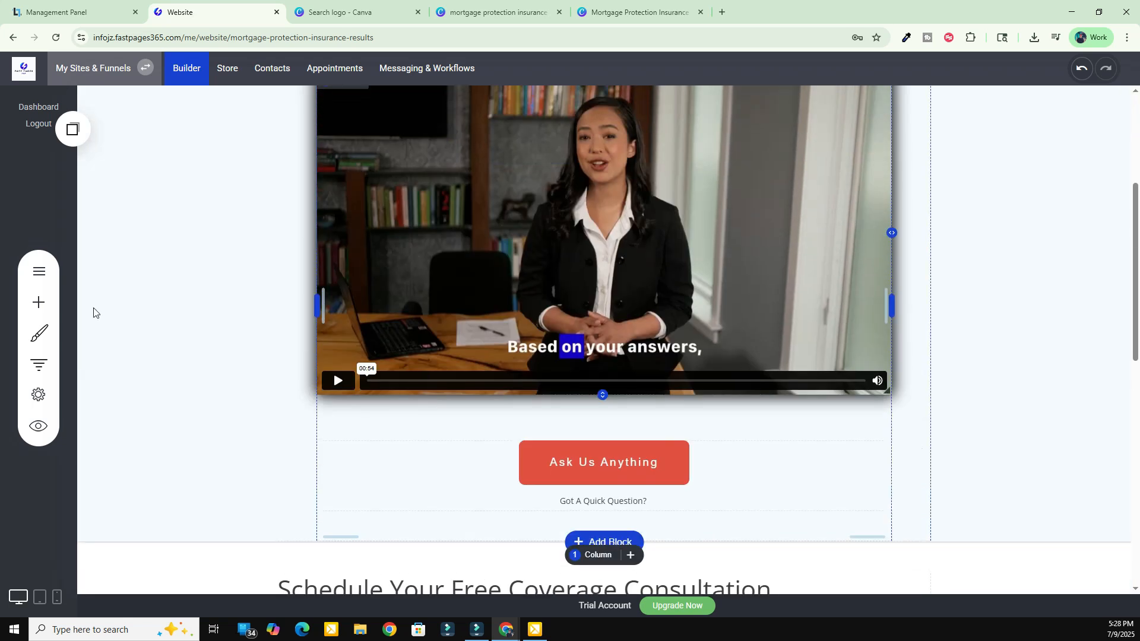
- Open the Contact Us page and examine its question banner, booking calendar and the widgets that can be added
click(38, 271)
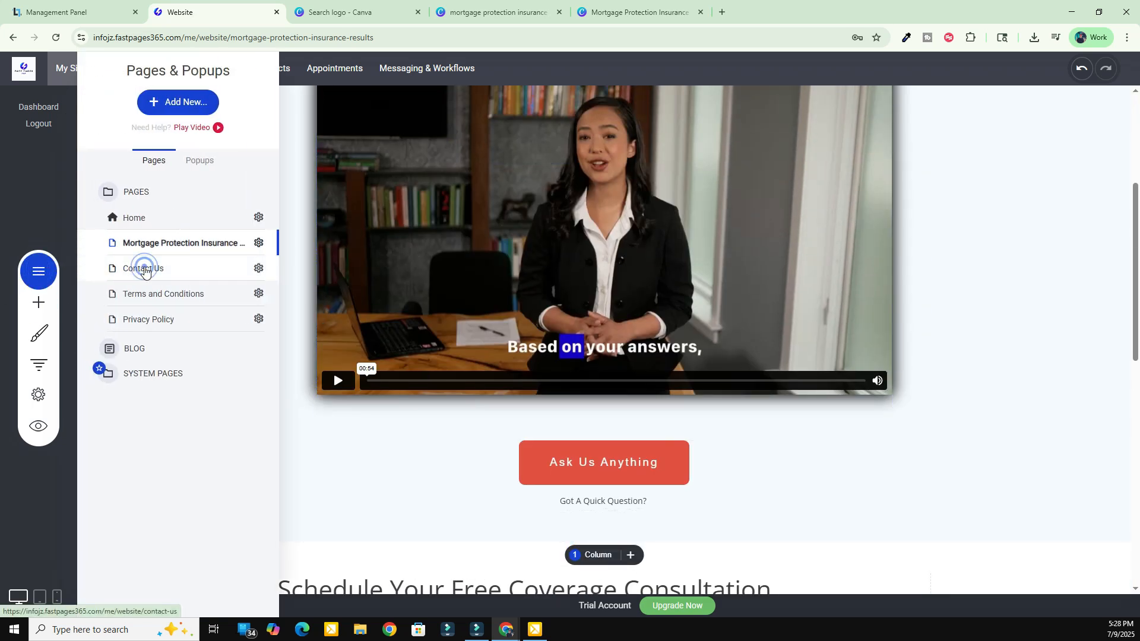
click(145, 269)
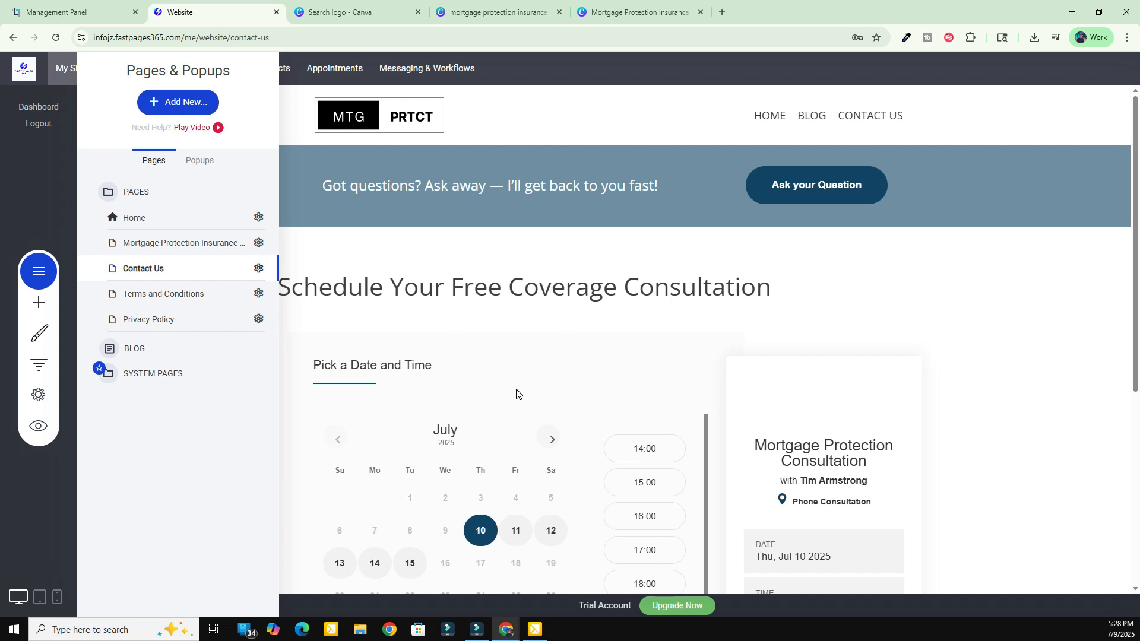
click(1047, 438)
scroll(560, 449, down, 3)
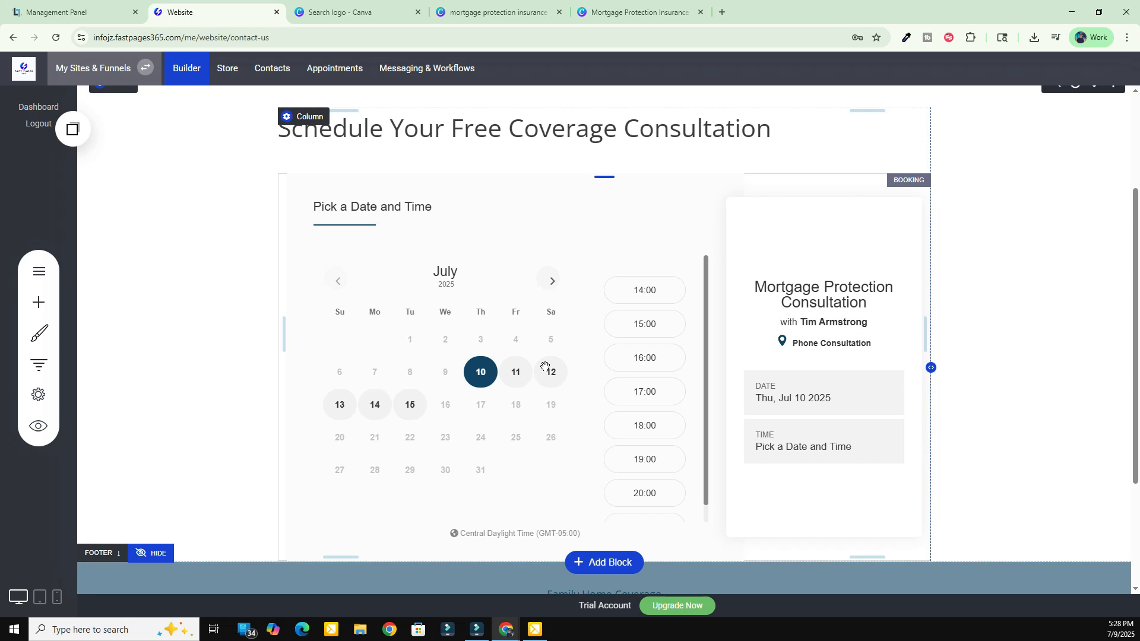
click(38, 302)
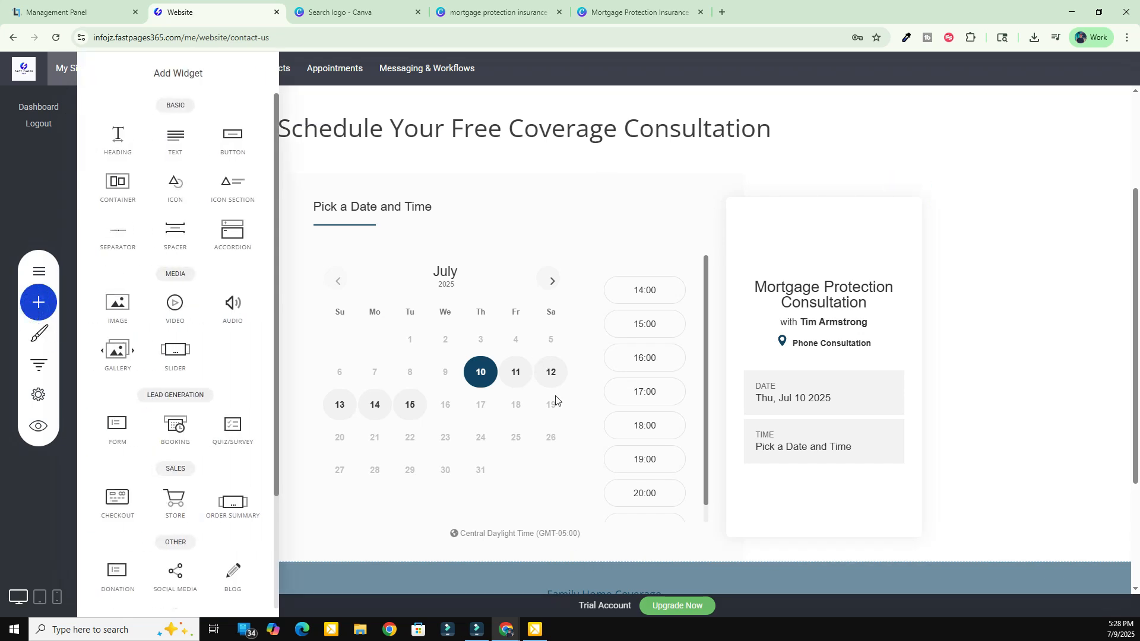
click(1057, 389)
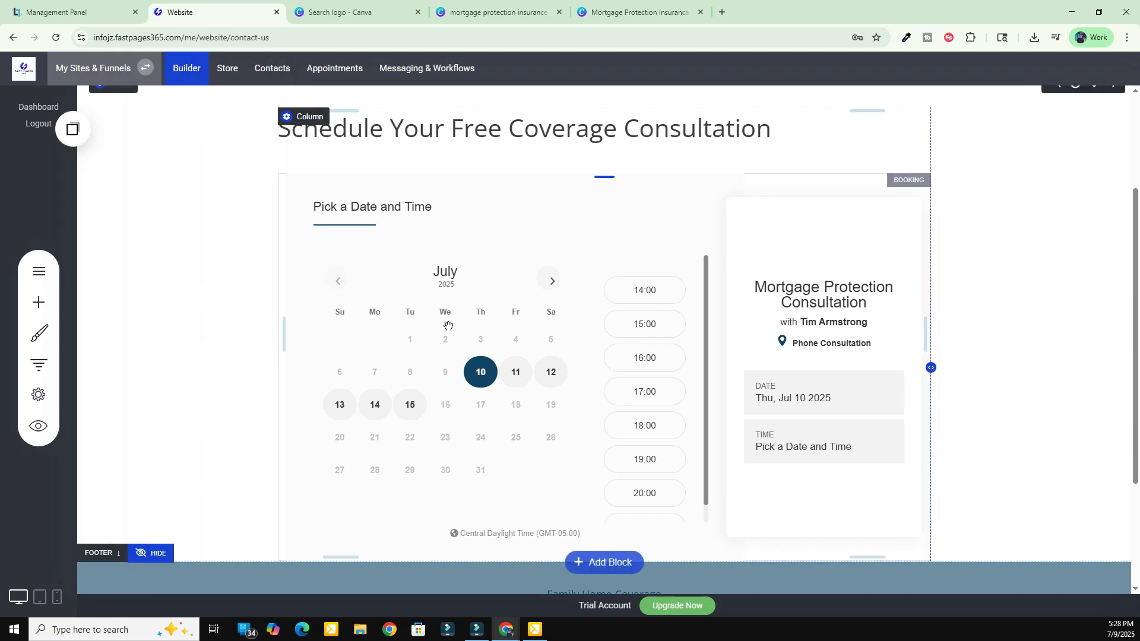
scroll(636, 315, up, 3)
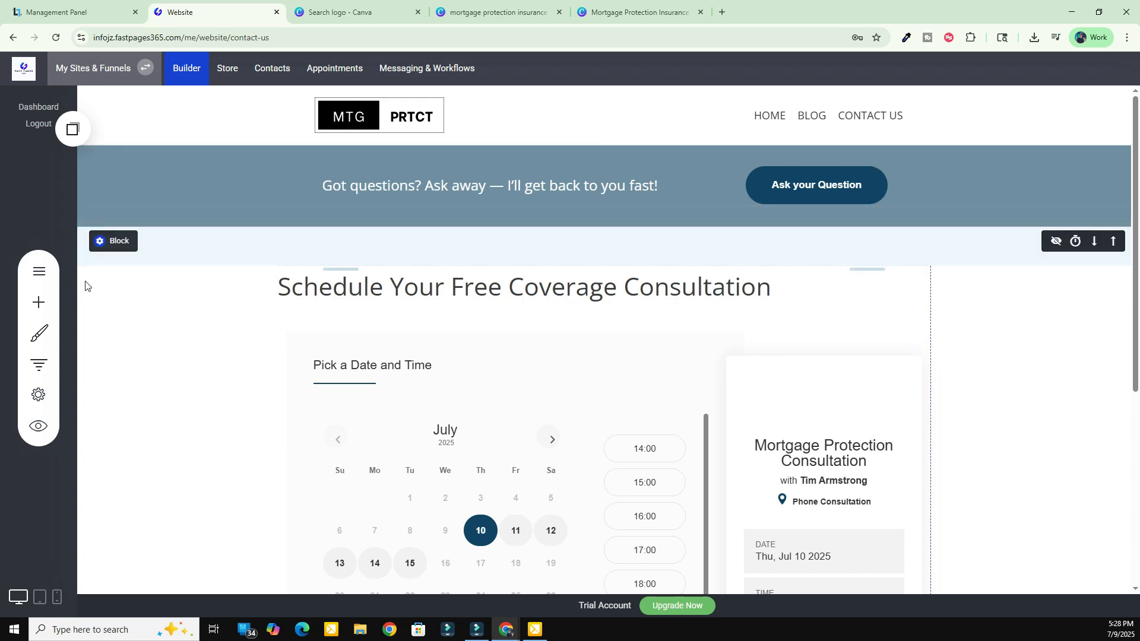
- Open the Ask Me Anything popup for editing
click(39, 273)
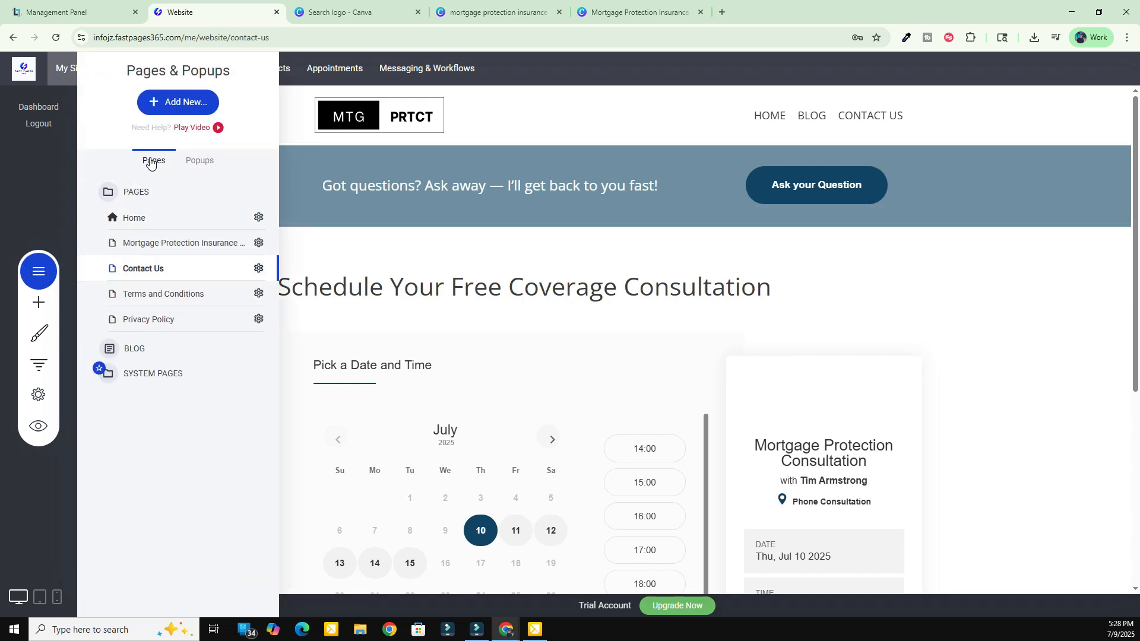
click(207, 164)
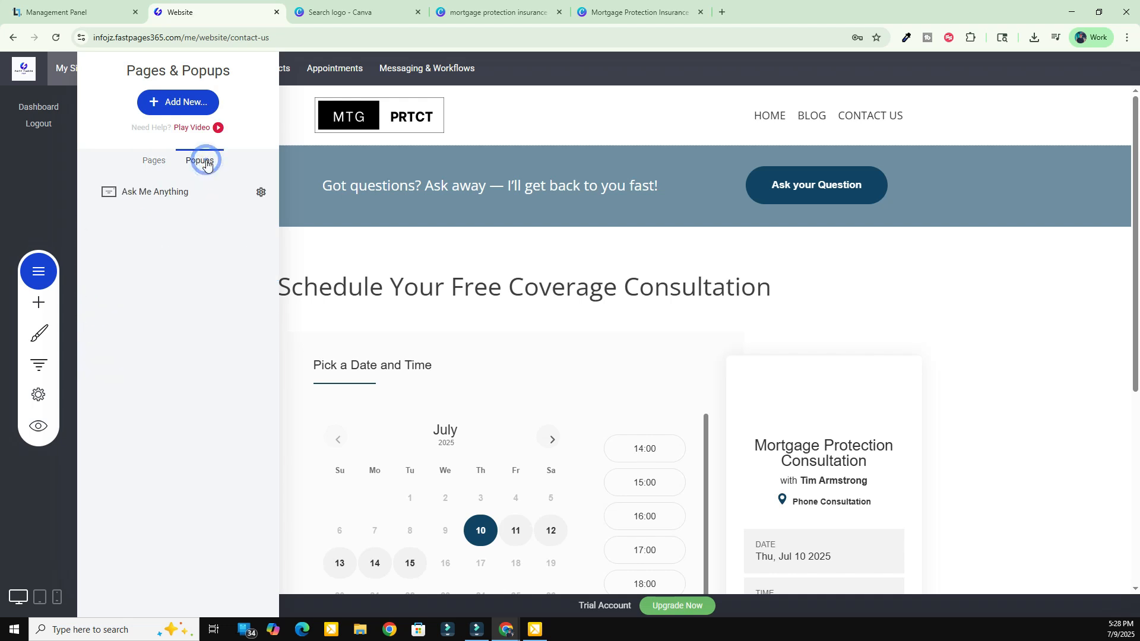
click(138, 192)
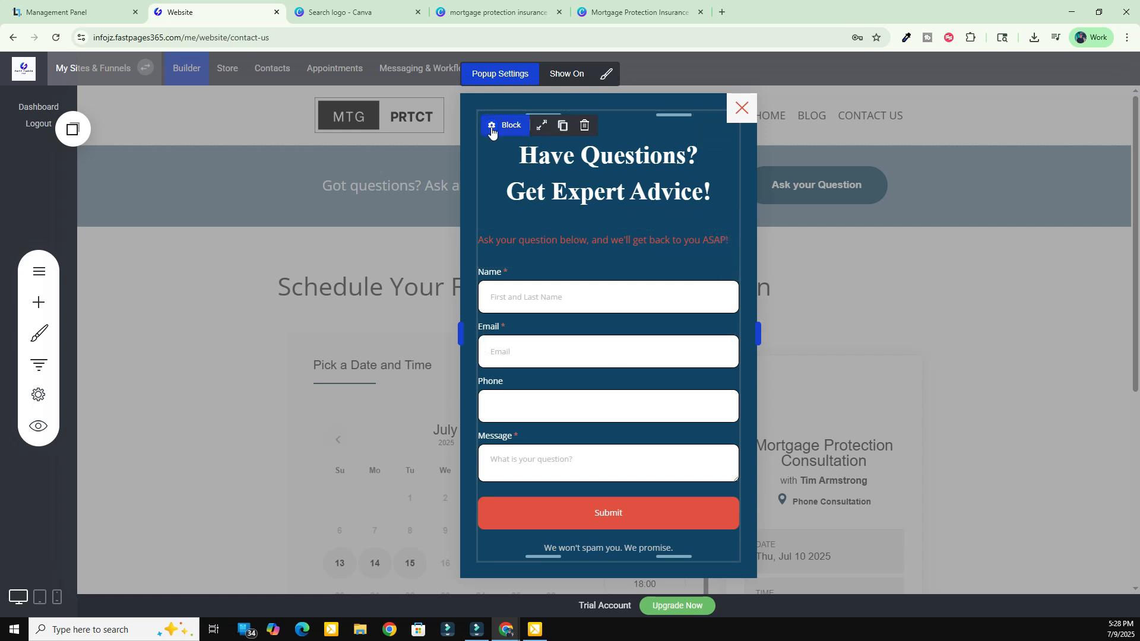
- Allow the Ask Me Anything popup on mobile devices, choose Do not show it anymore for when it is closed, and save
click(510, 74)
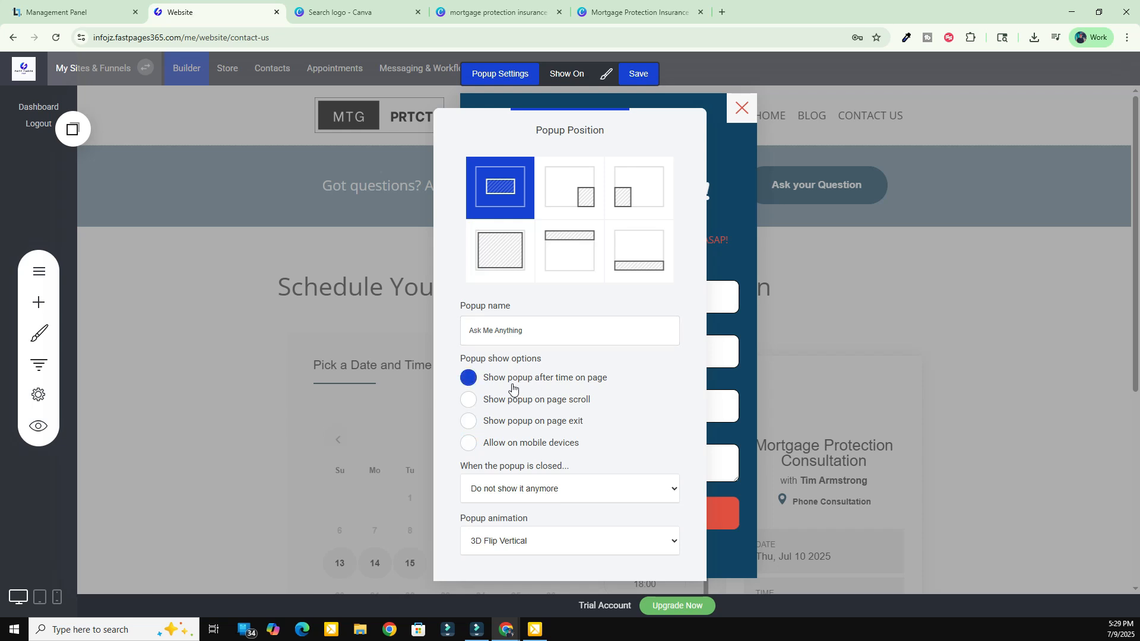
click(469, 401)
click(510, 422)
click(513, 444)
click(468, 446)
click(497, 540)
click(497, 540)
click(542, 490)
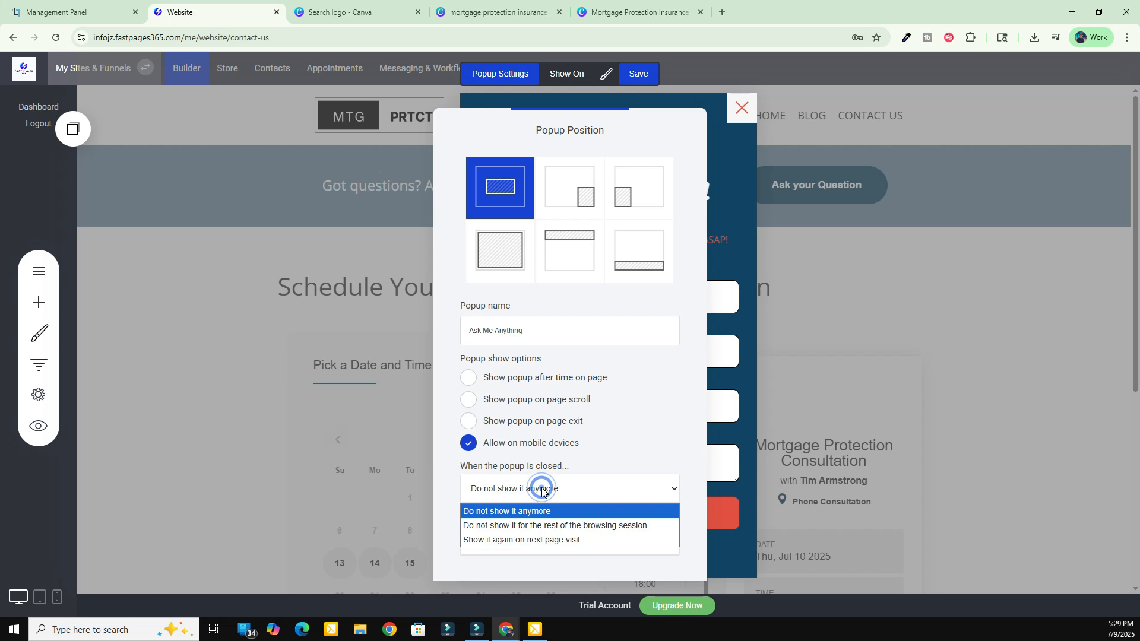
click(523, 512)
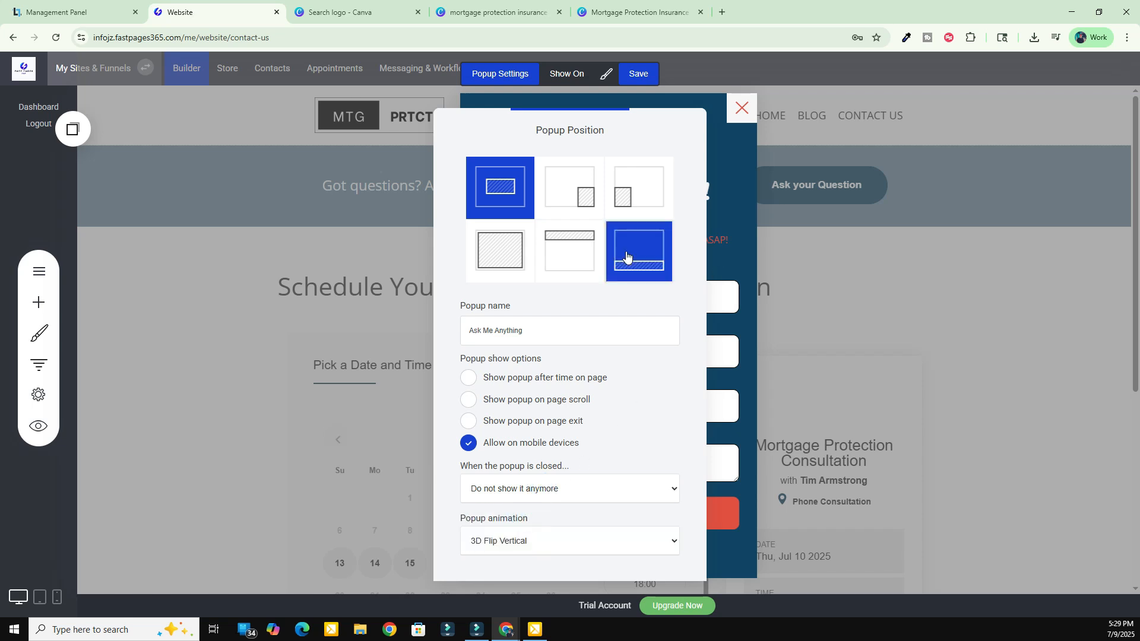
click(746, 156)
click(639, 79)
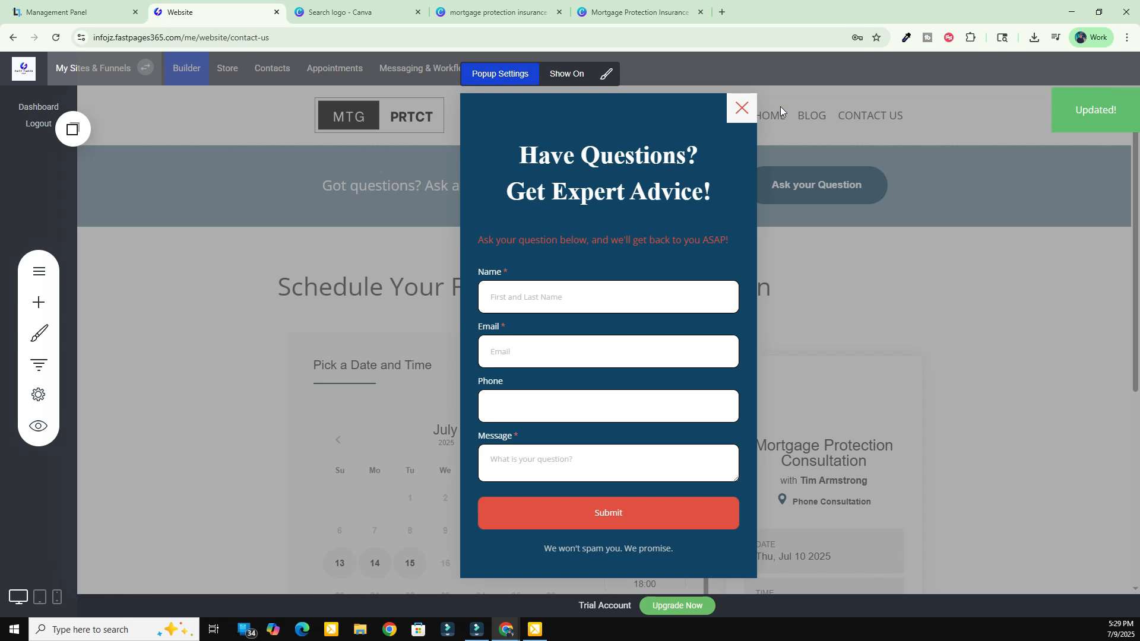
- Set the popup's overlay background color to light gray #CCCCCC at about 75% opacity and save the popup
click(606, 75)
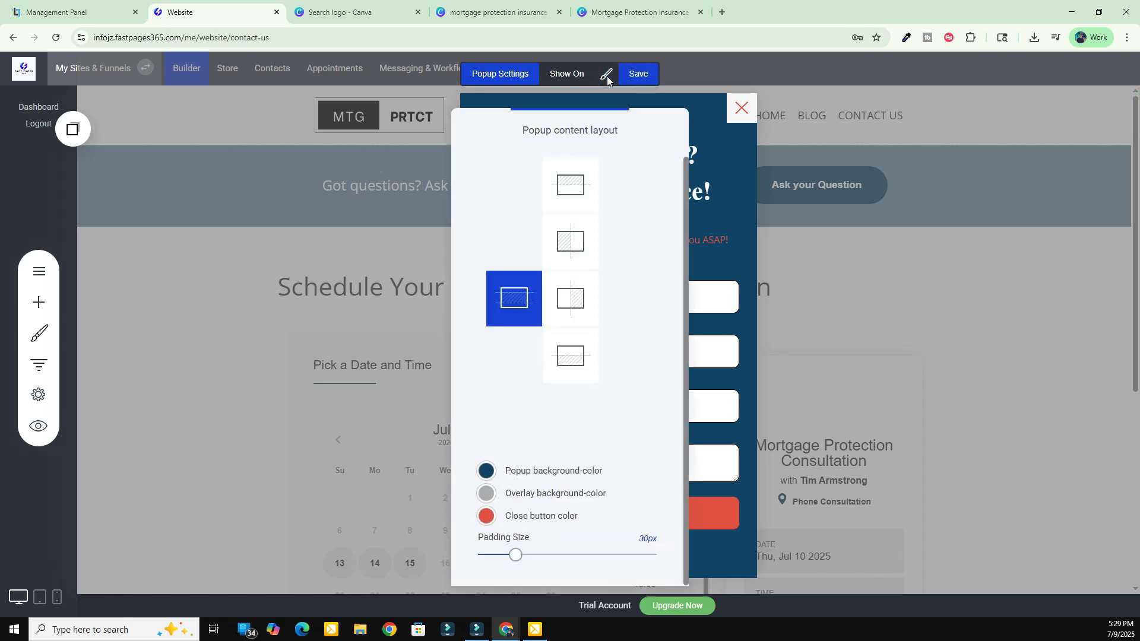
click(486, 472)
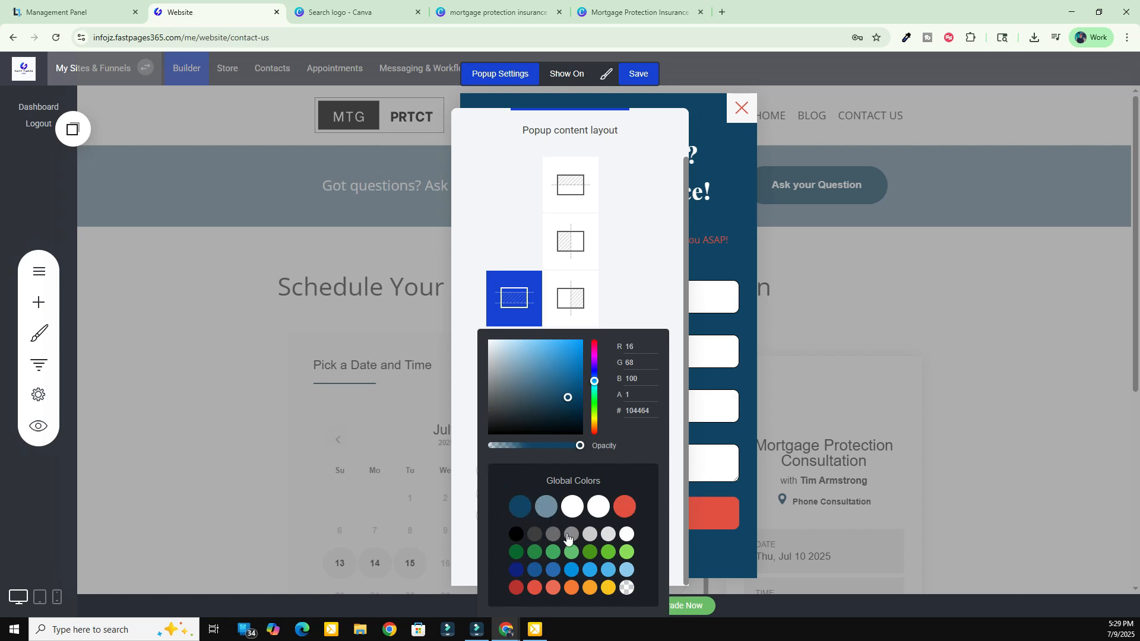
click(647, 310)
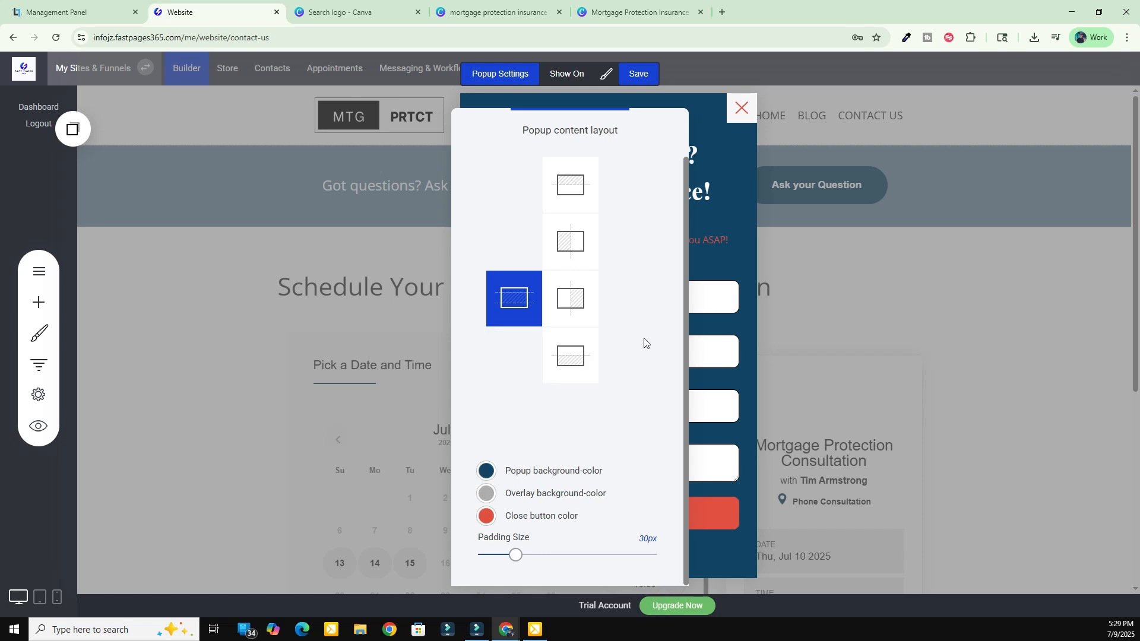
click(487, 495)
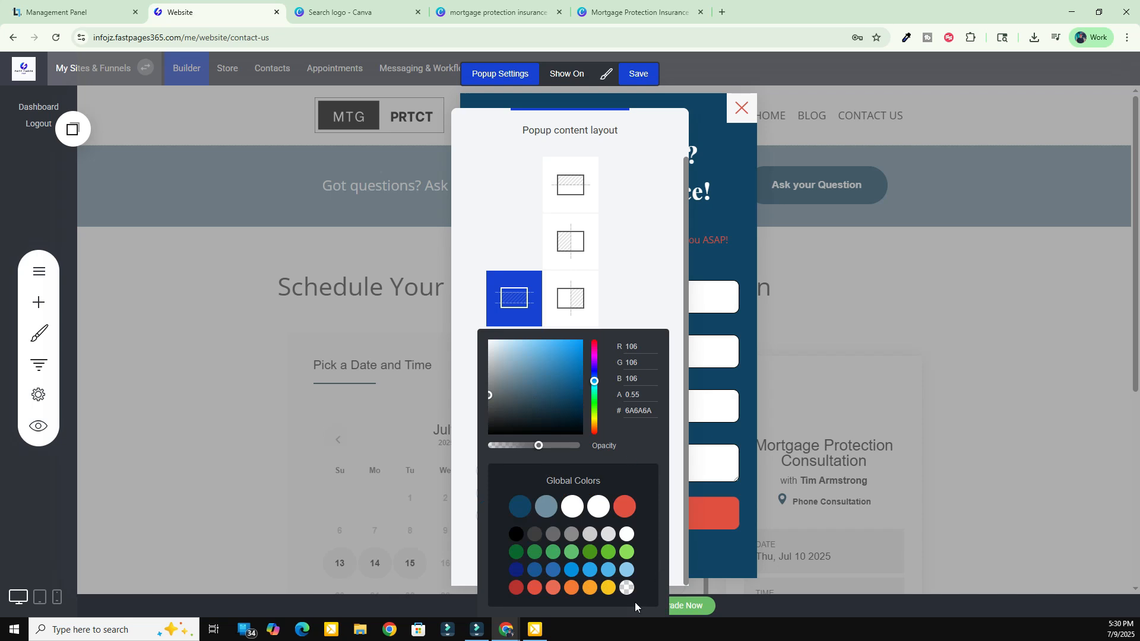
click(627, 588)
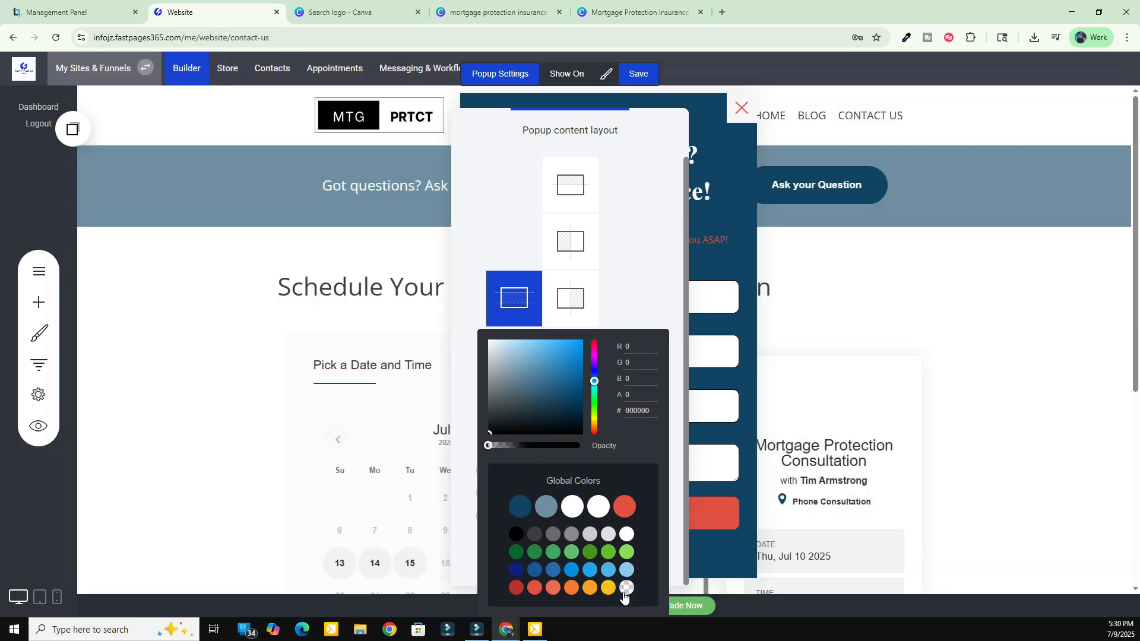
click(573, 534)
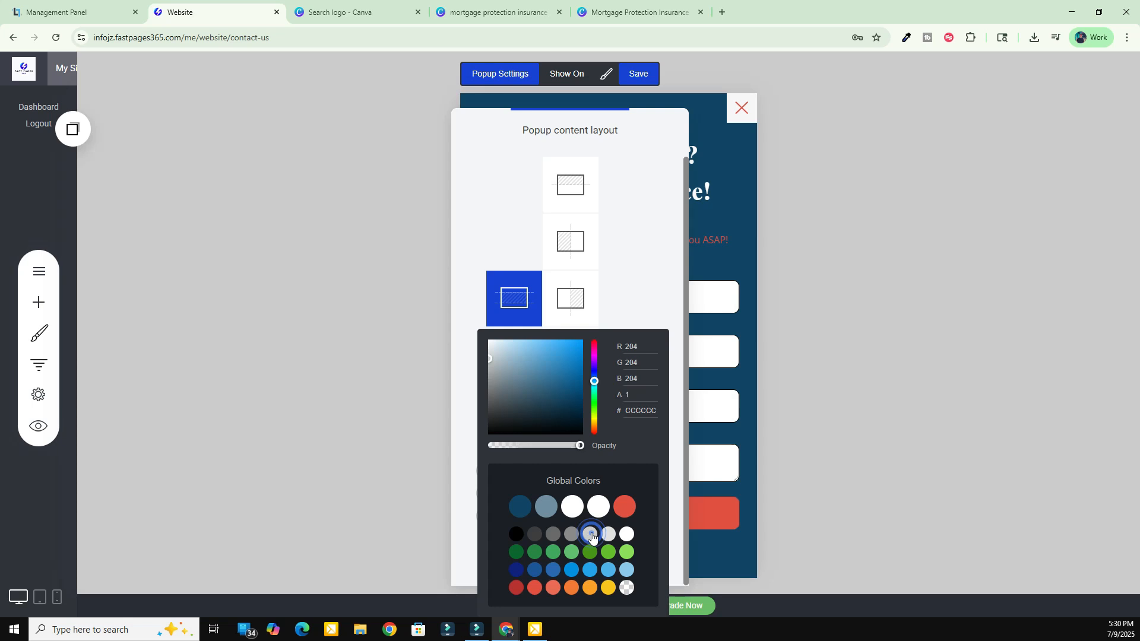
click(589, 534)
mouse_move(580, 447)
mouse_down()
mouse_move(541, 450)
mouse_move(558, 450)
mouse_up()
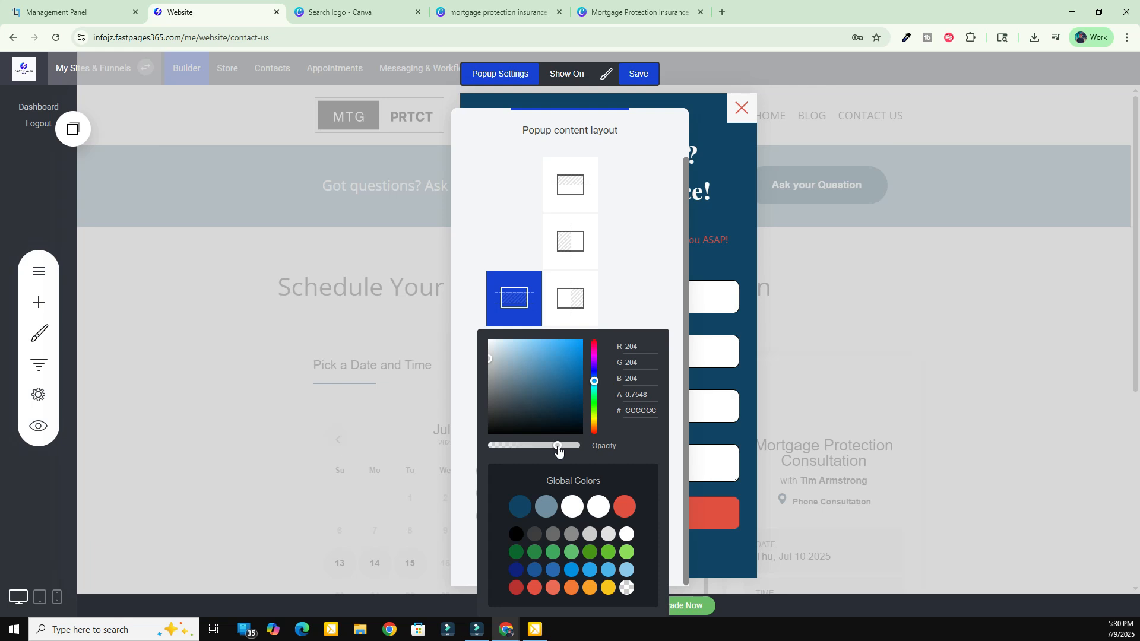
click(656, 249)
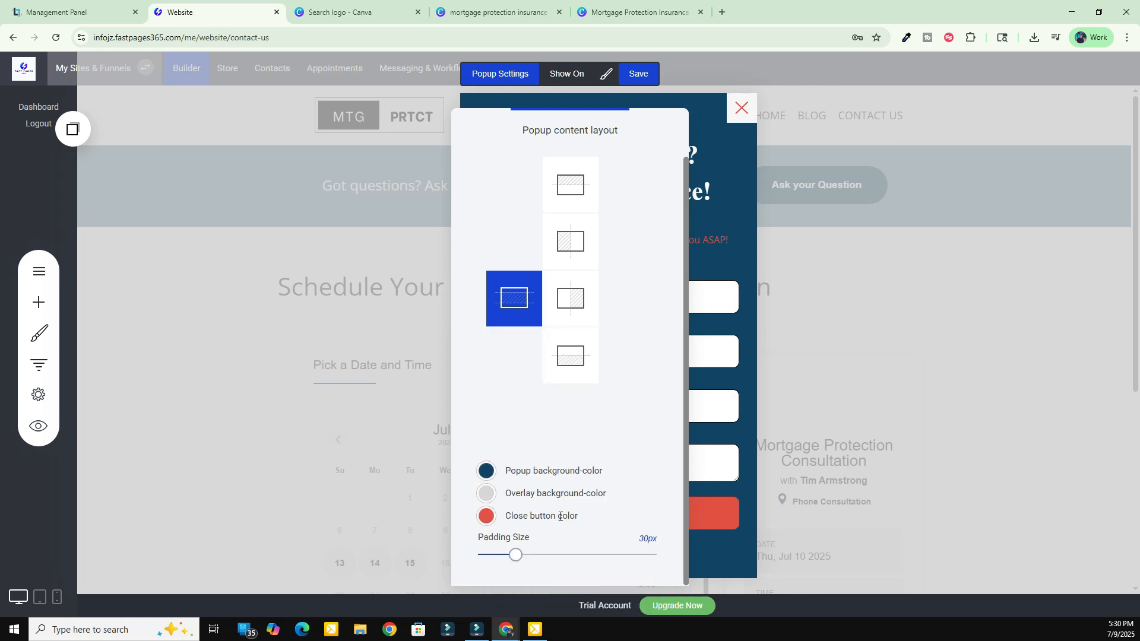
click(734, 237)
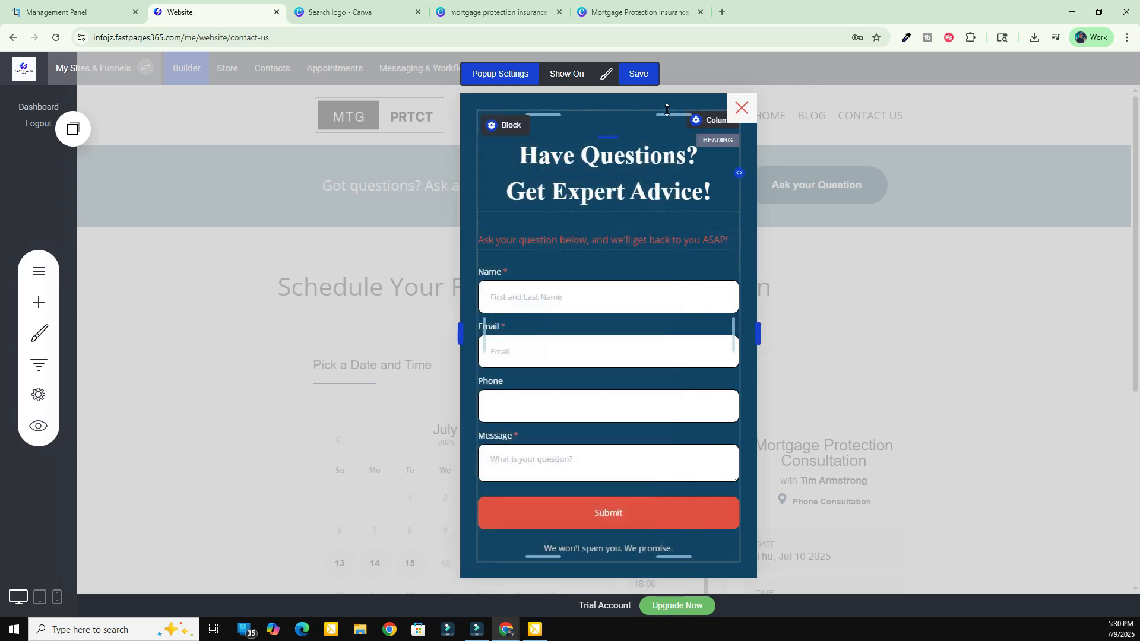
click(637, 74)
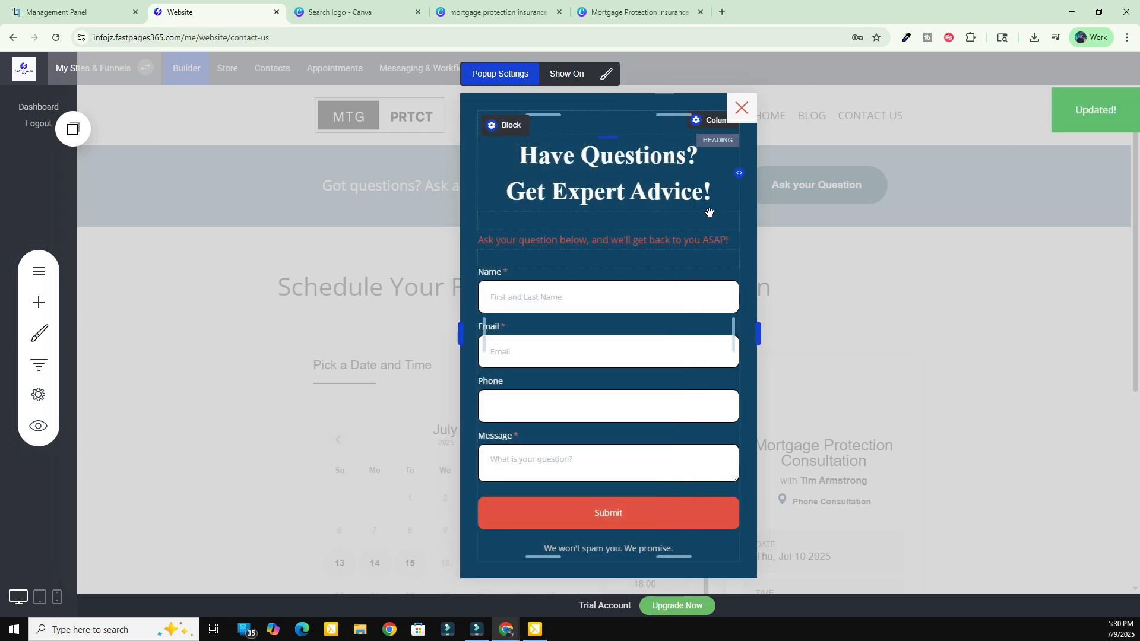
- Change the text color of the popup's "Ask your question below, and we'll get back to you ASAP!" line to white
click(711, 243)
drag(730, 237, 458, 238)
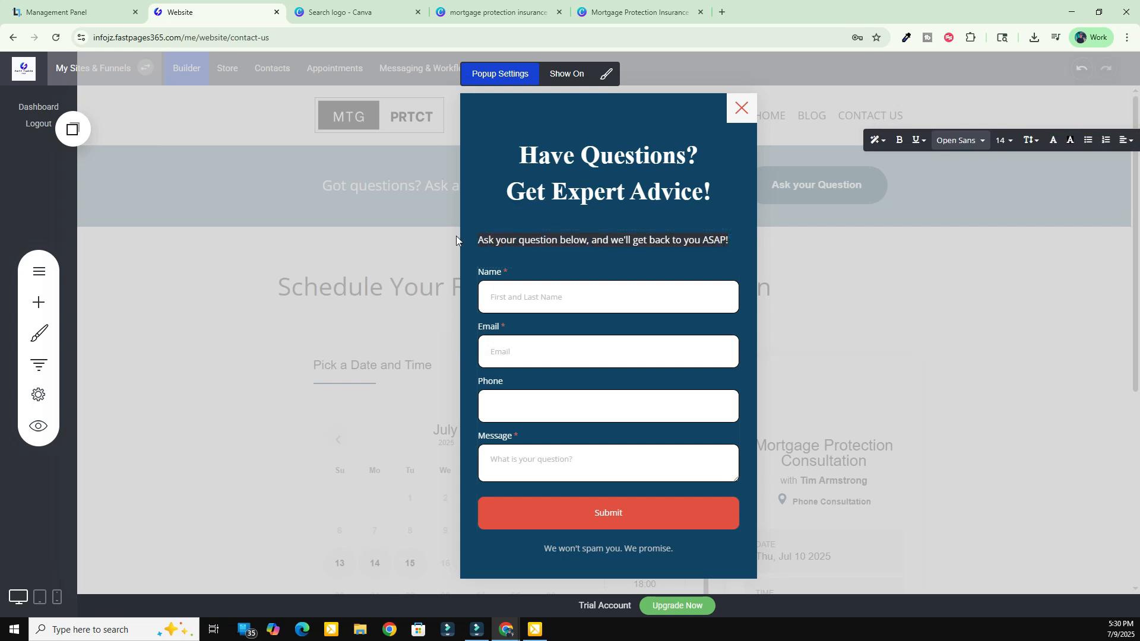
click(1052, 141)
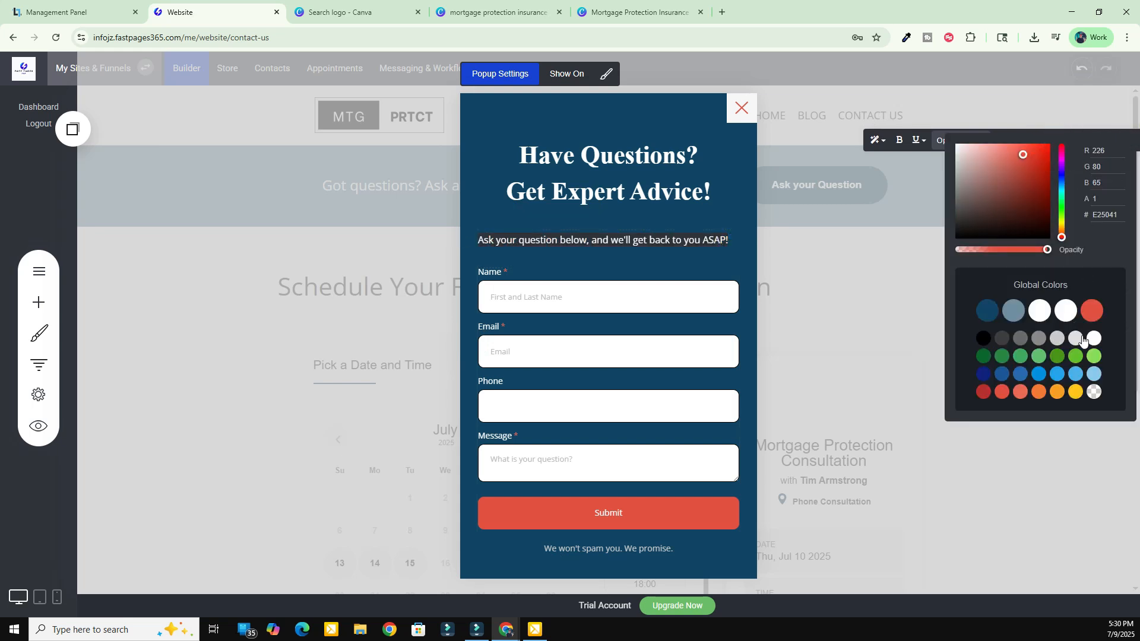
click(850, 294)
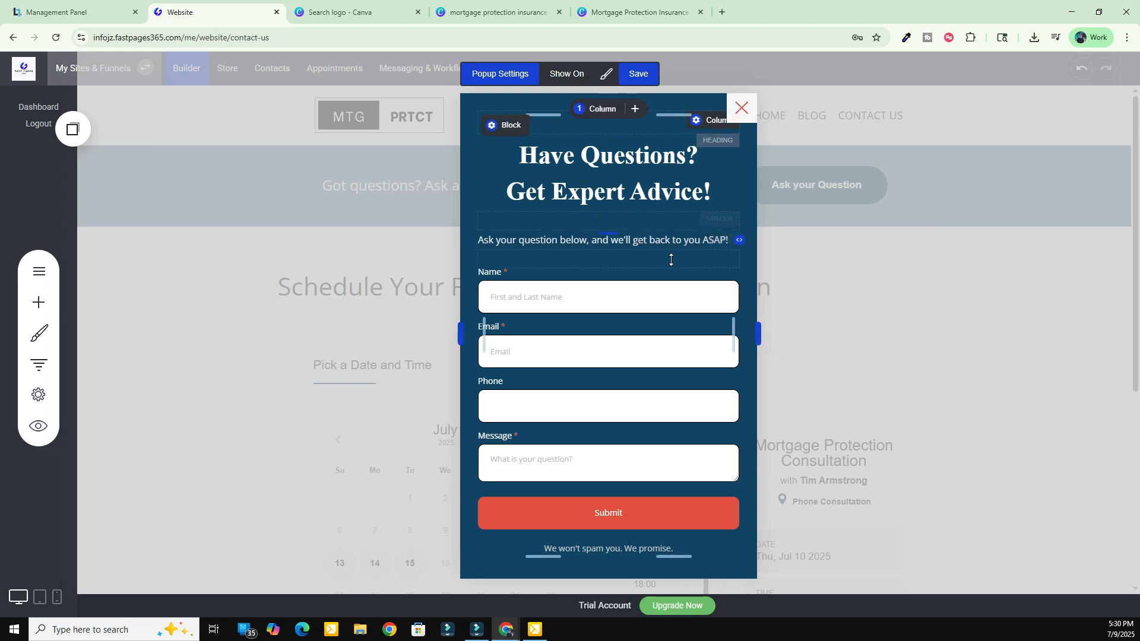
- Select the popup's "Have Questions? Get Expert Advice!" heading to check its text formatting options
triple_click(605, 185)
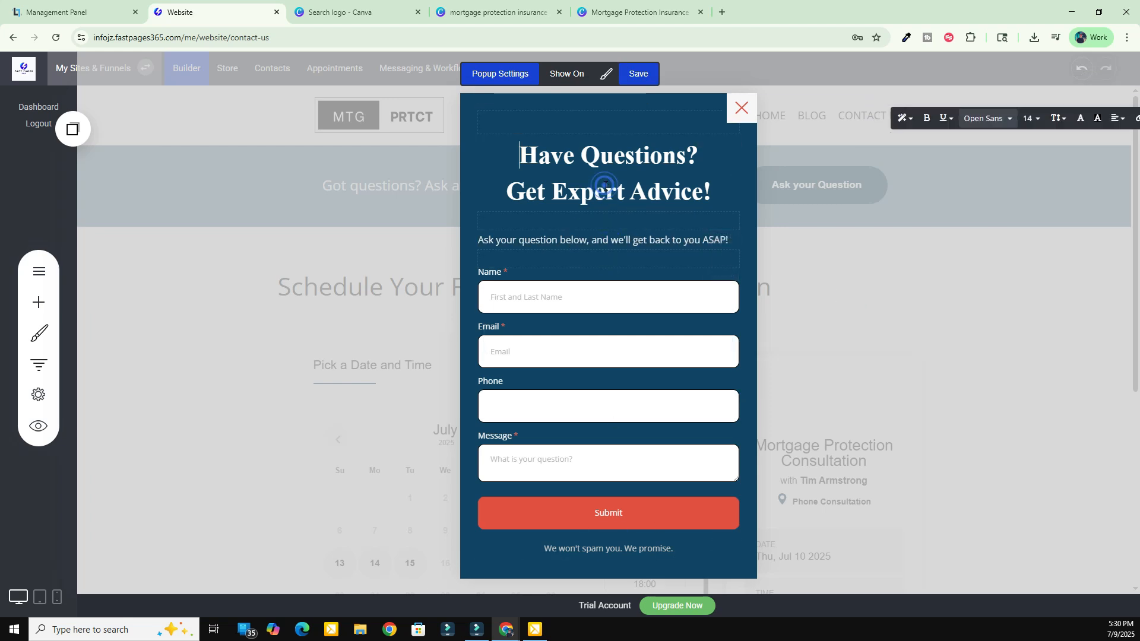
click(722, 201)
key(ctrl+a)
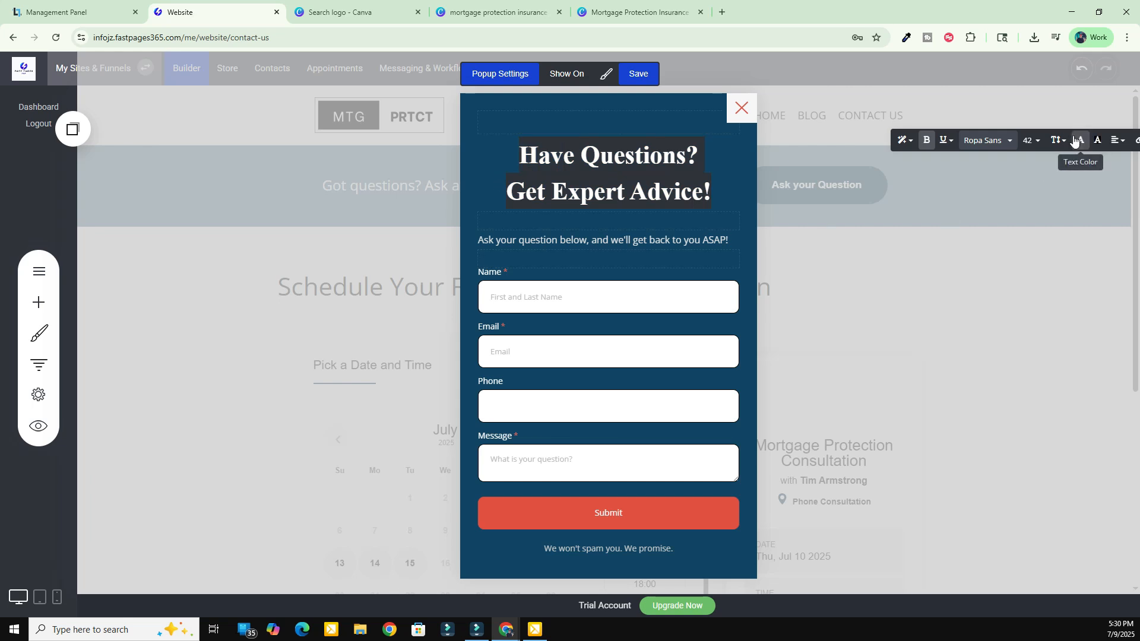
click(967, 339)
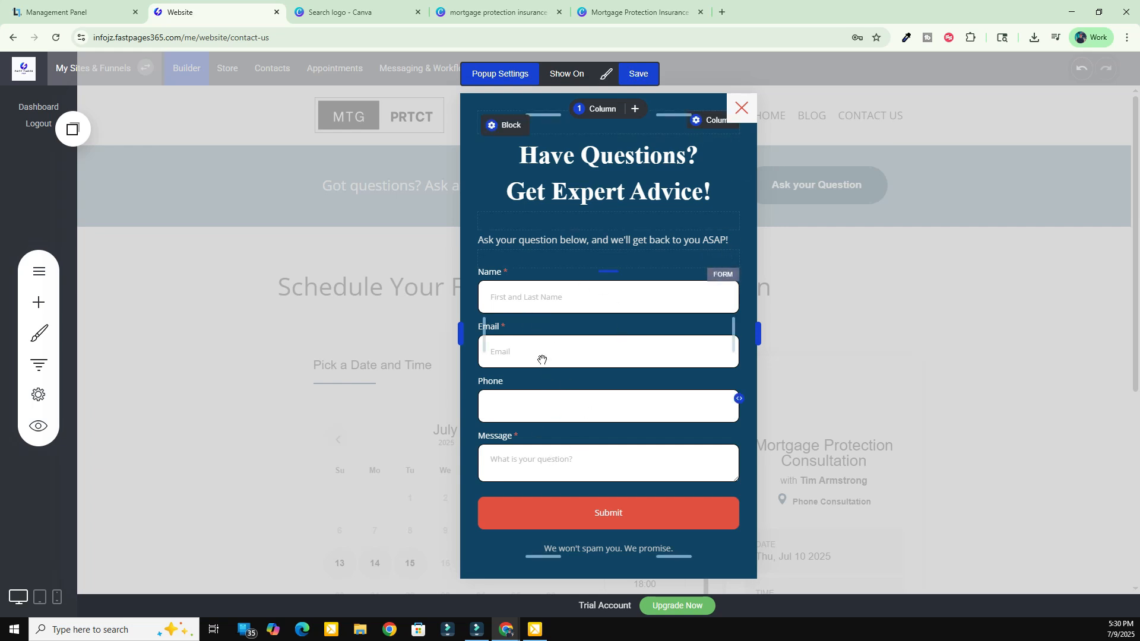
- Open the settings of the popup's question form and enlarge the thank you message field to read it in full
click(513, 295)
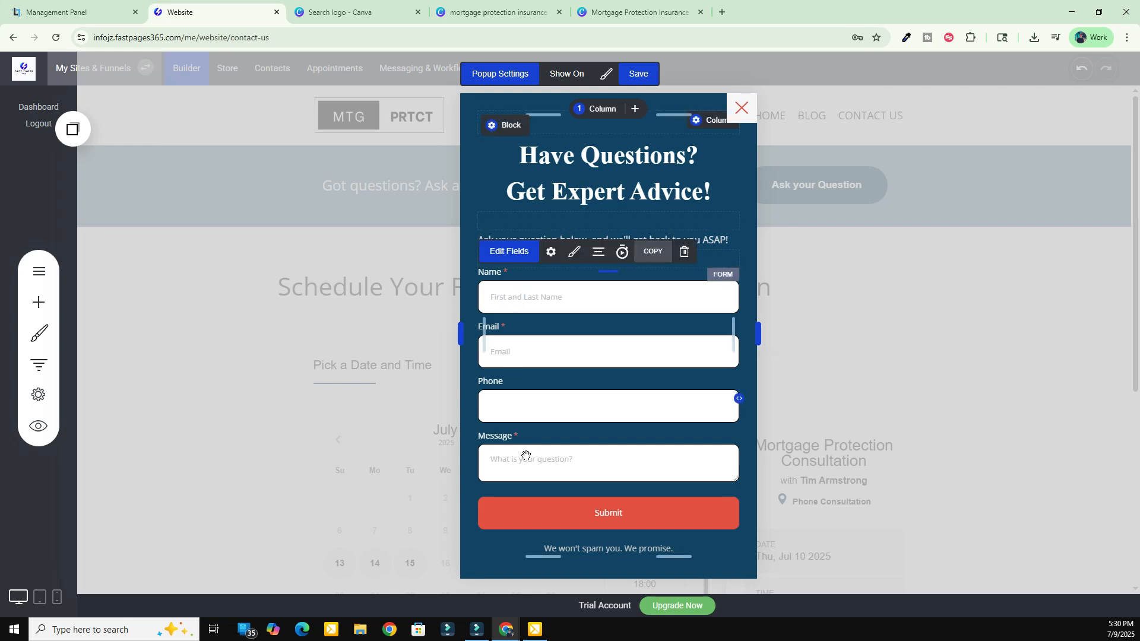
click(552, 255)
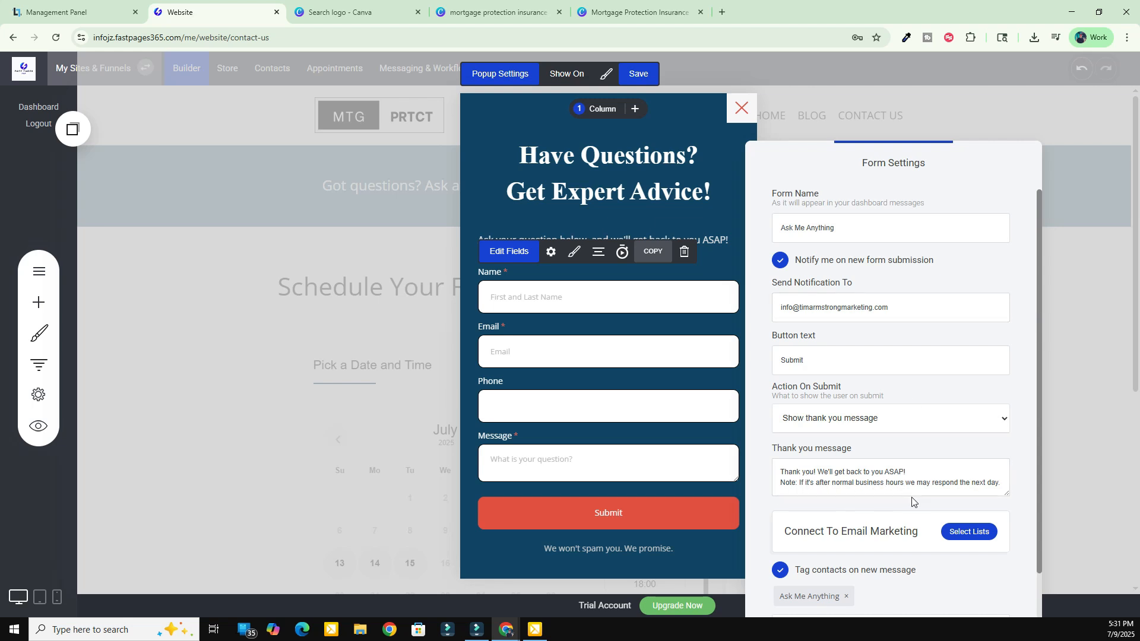
mouse_move(1006, 493)
mouse_down()
mouse_move(1007, 535)
mouse_move(1004, 510)
mouse_up()
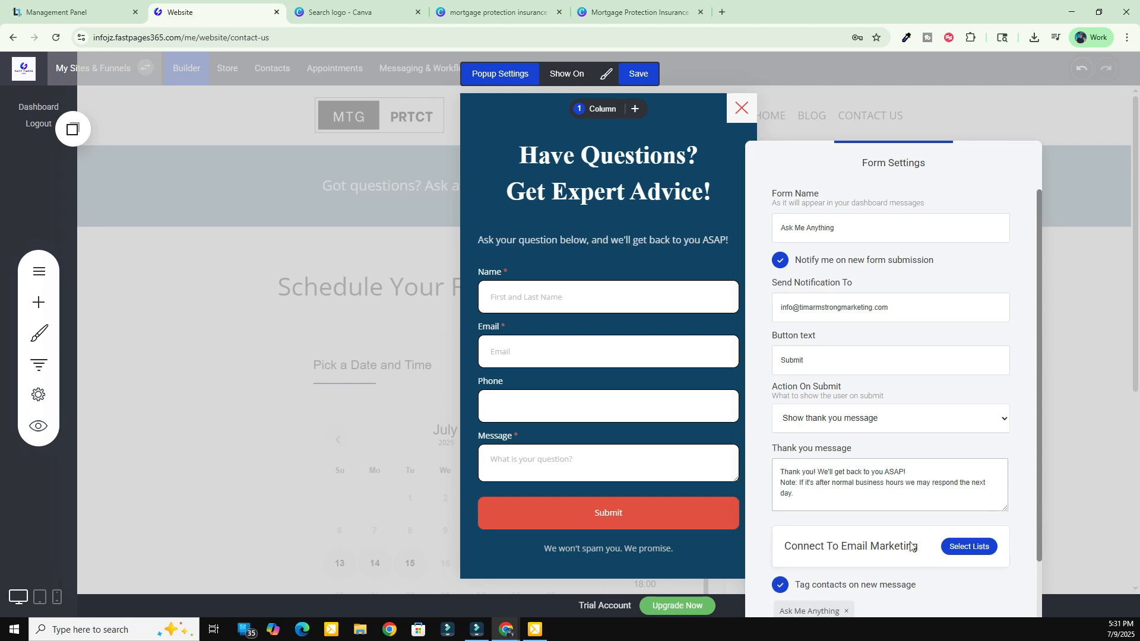
- Connect the popup's Ask Me Anything form to the mpi email marketing list
scroll(831, 483, down, 1)
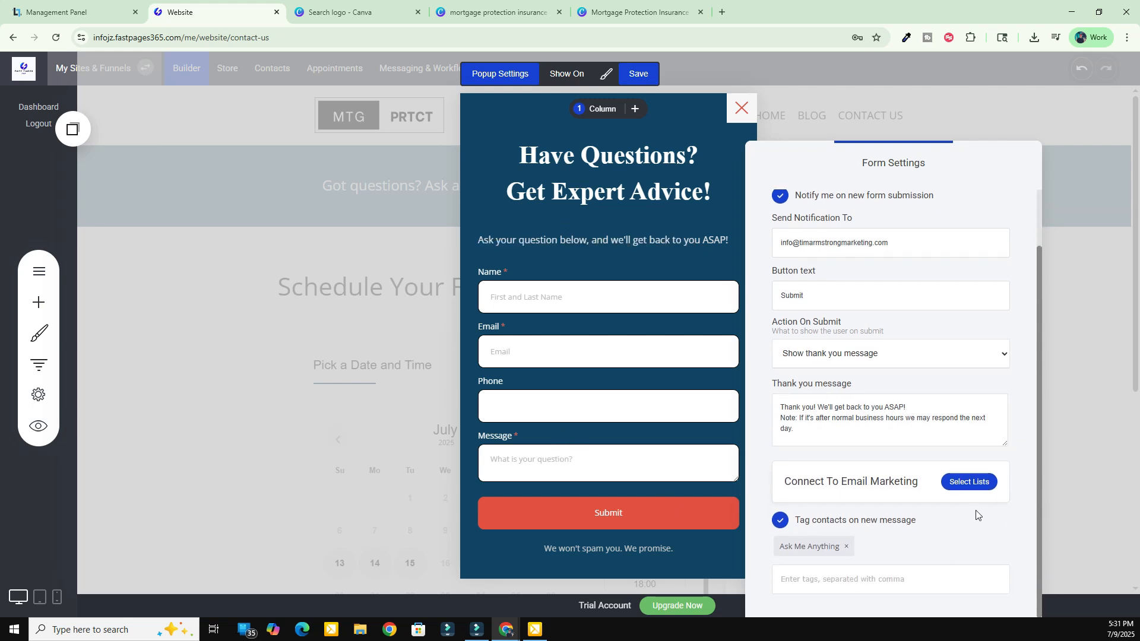
click(970, 481)
click(476, 205)
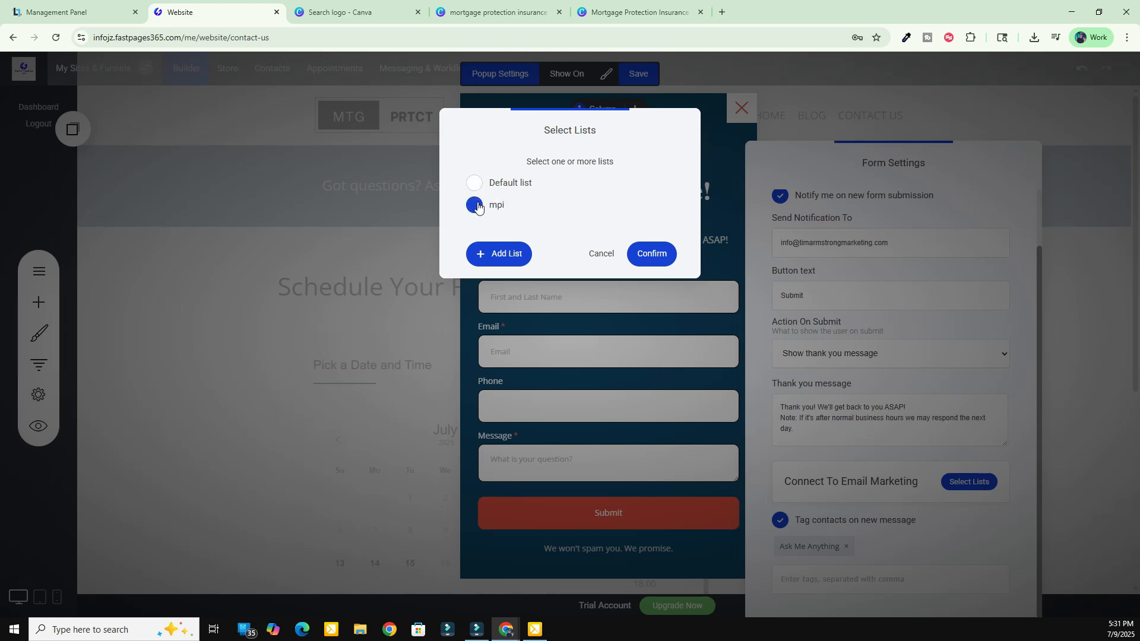
click(648, 259)
scroll(904, 540, down, 1)
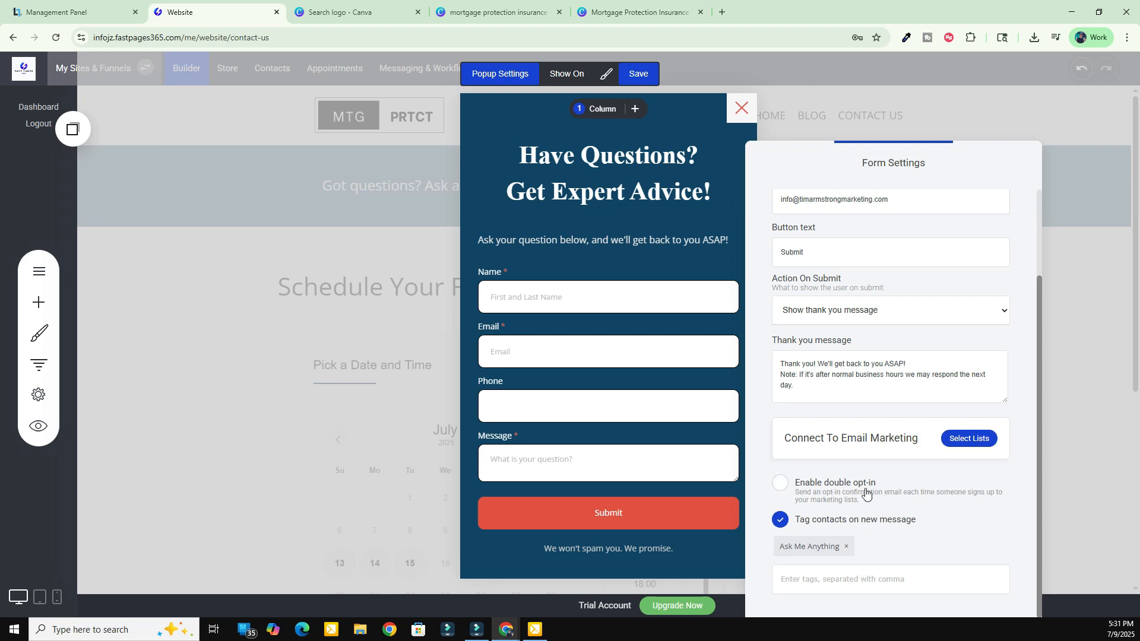
- Close the form settings, save the question popup and return to the Contact Us page
click(1071, 355)
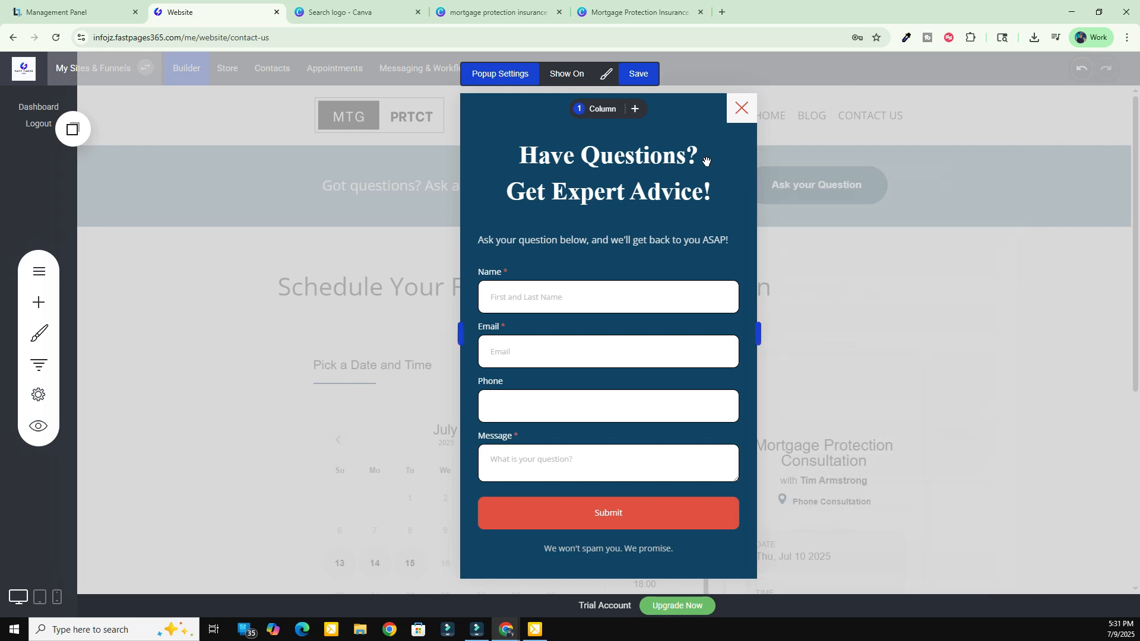
click(636, 73)
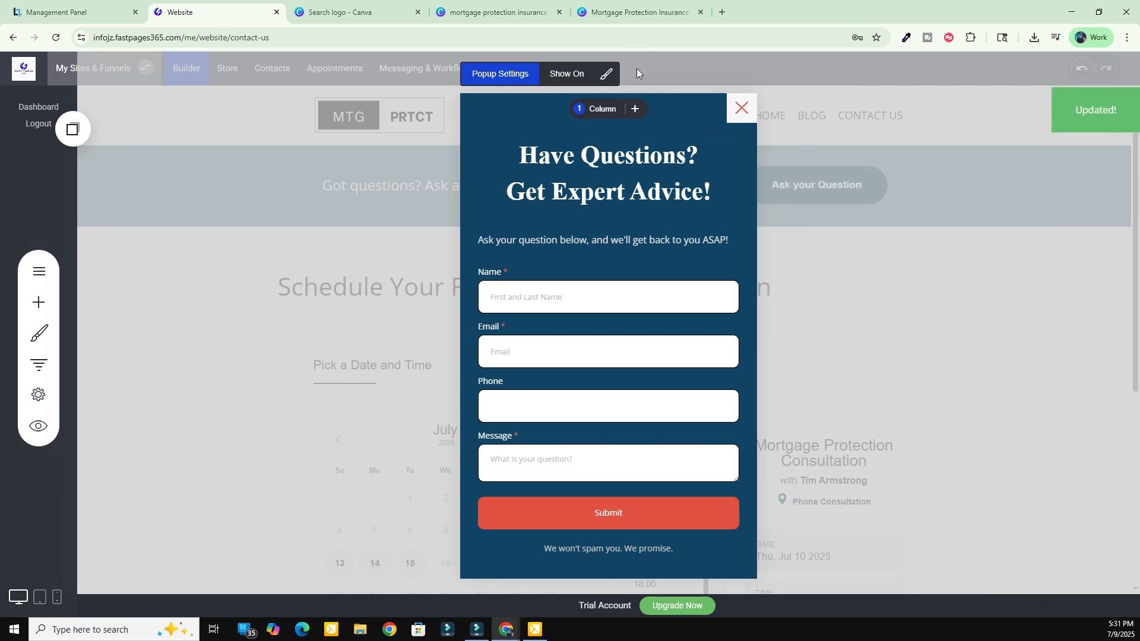
click(740, 111)
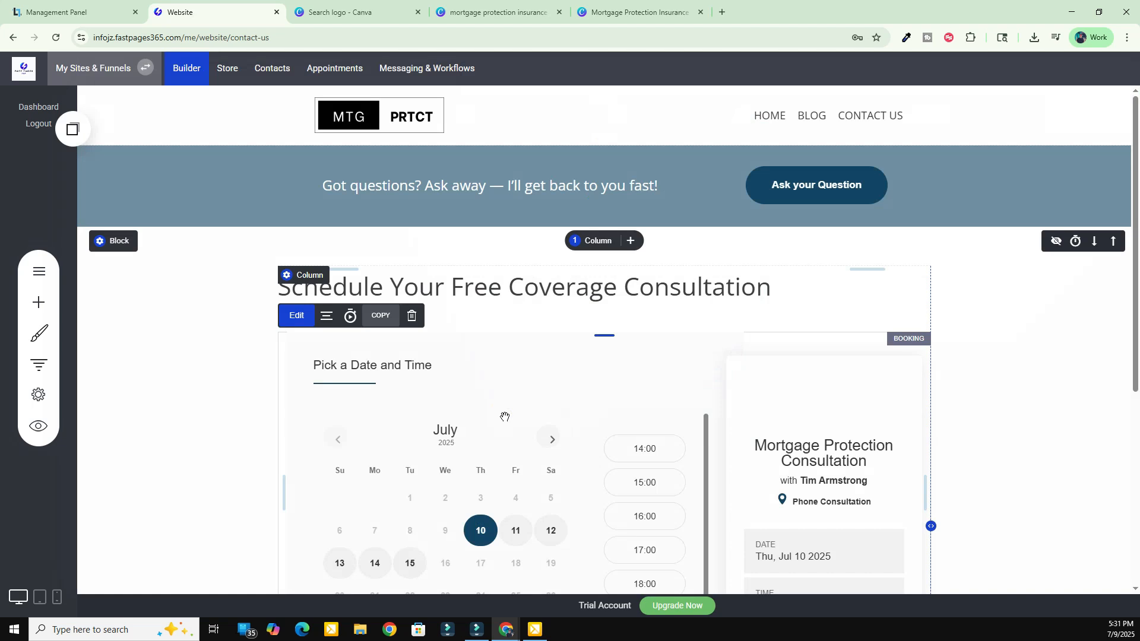
- Look over the Contact Us page, and open the Terms and Conditions page to review its text down to the footer
scroll(667, 374, down, 3)
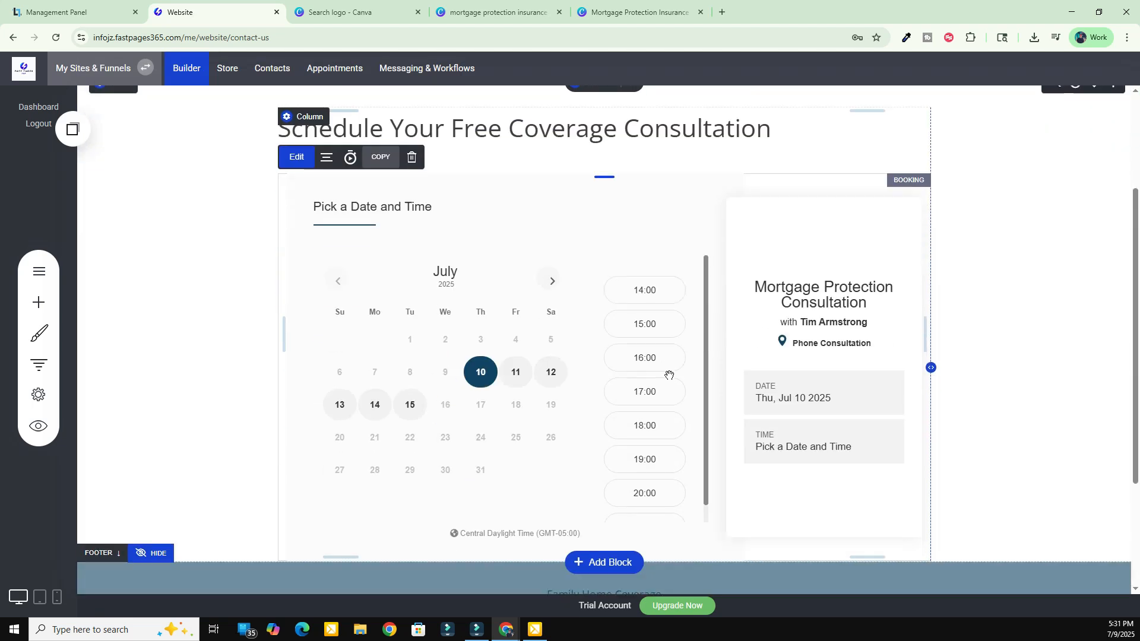
scroll(591, 372, up, 3)
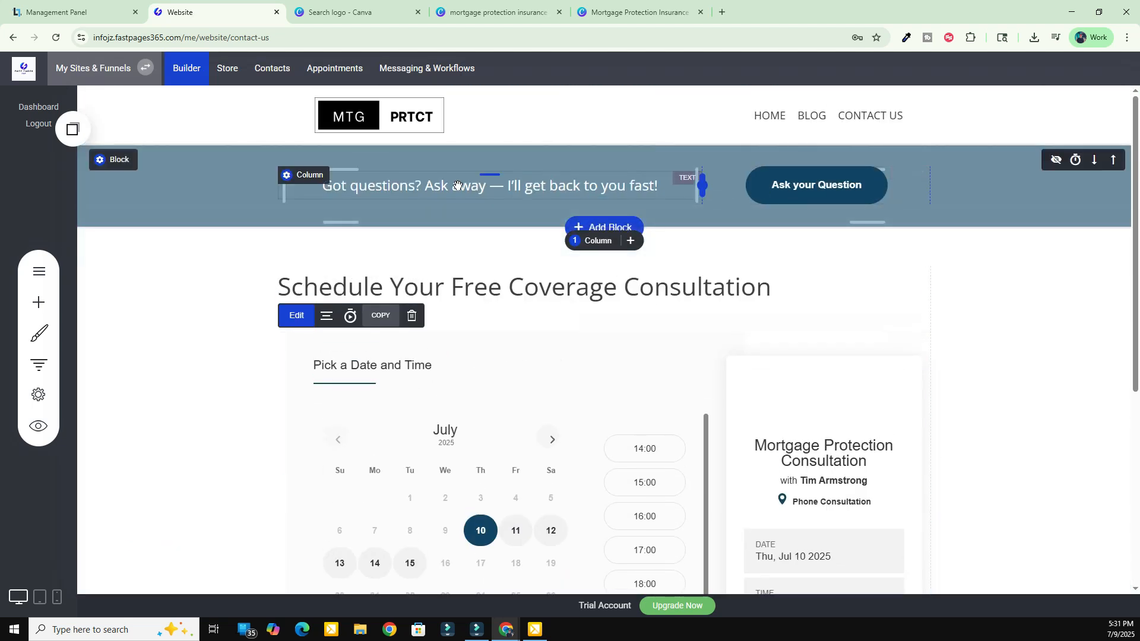
scroll(547, 471, down, 6)
click(38, 271)
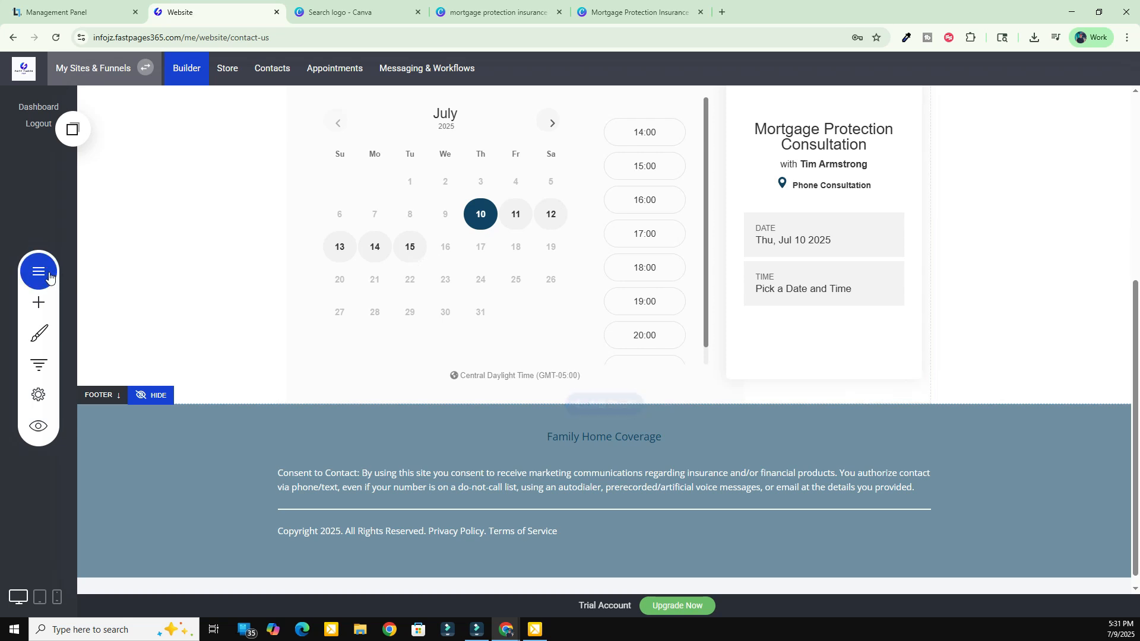
click(158, 297)
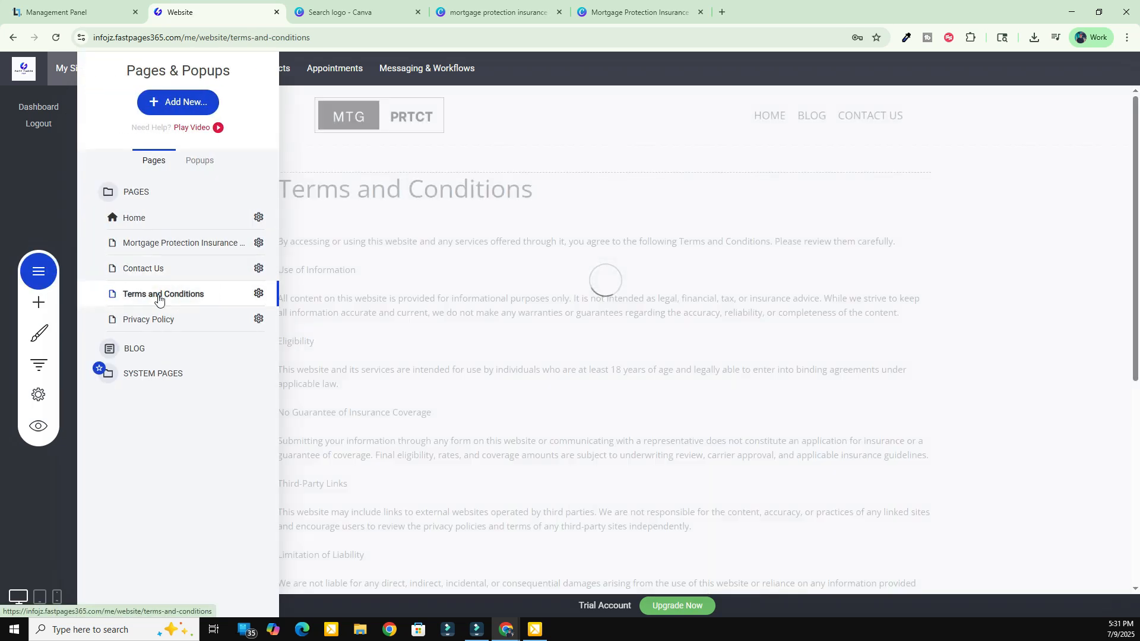
click(1031, 382)
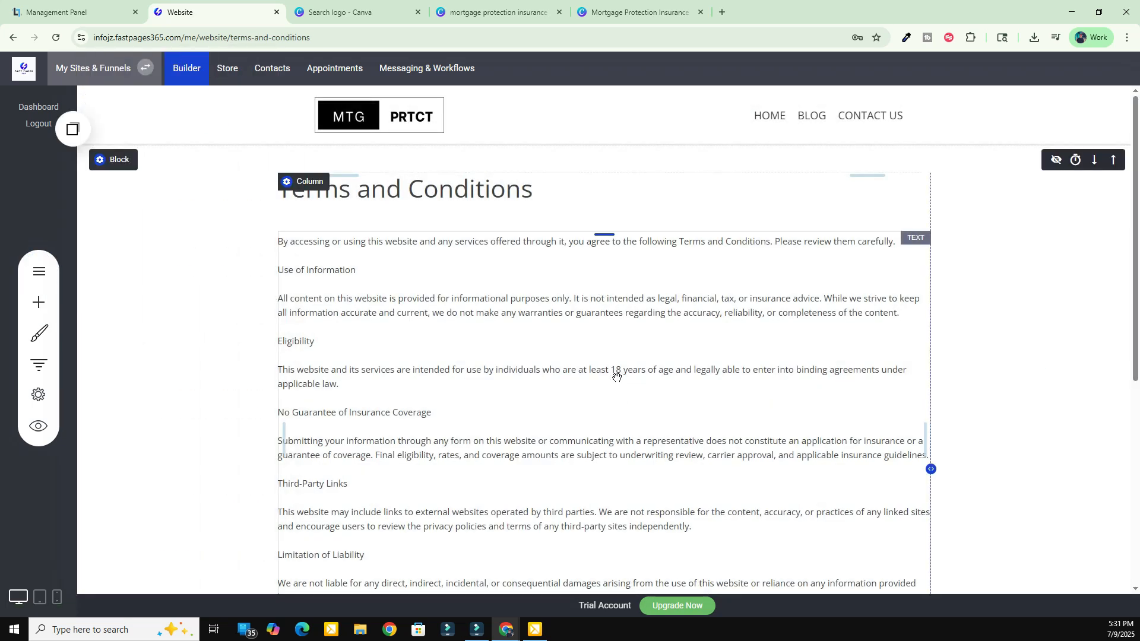
scroll(575, 394, down, 5)
scroll(502, 389, up, 3)
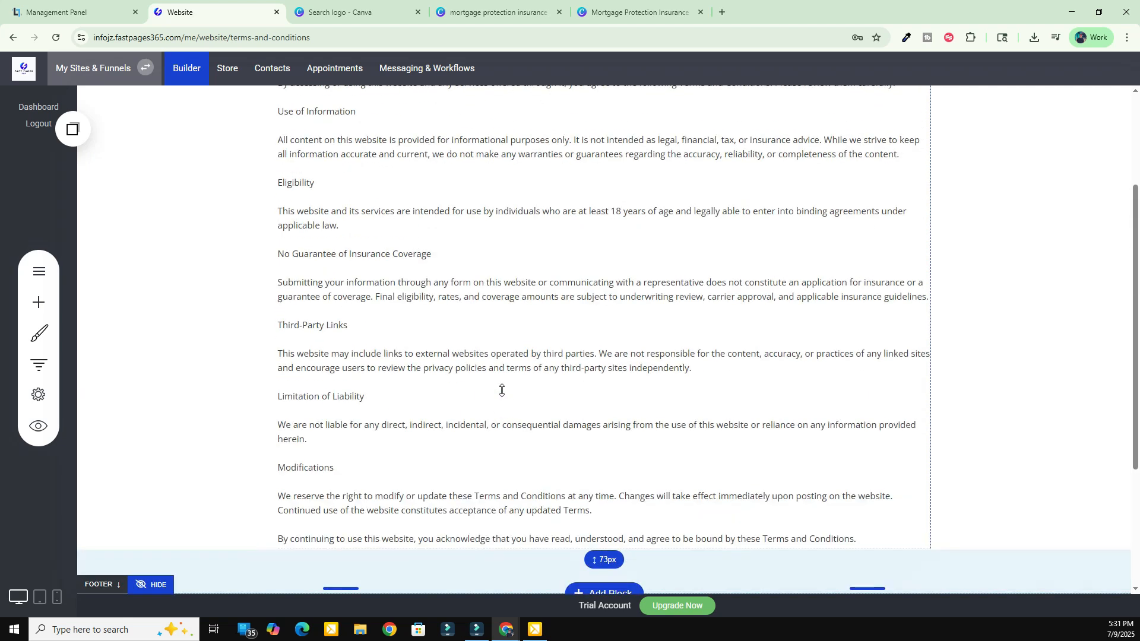
scroll(496, 383, up, 2)
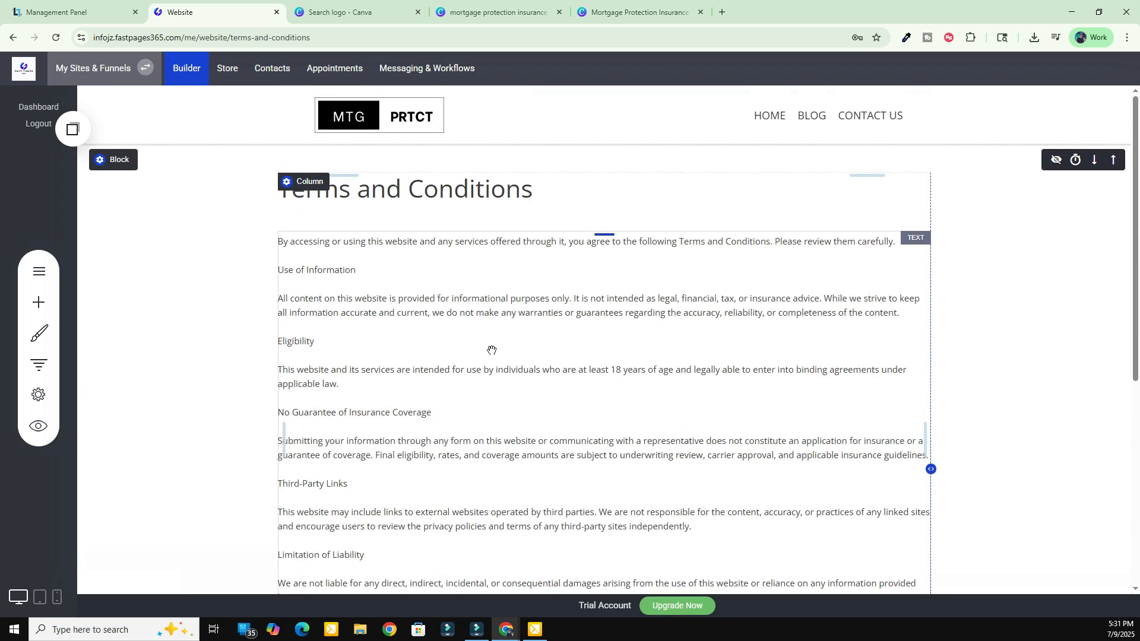
scroll(492, 350, down, 4)
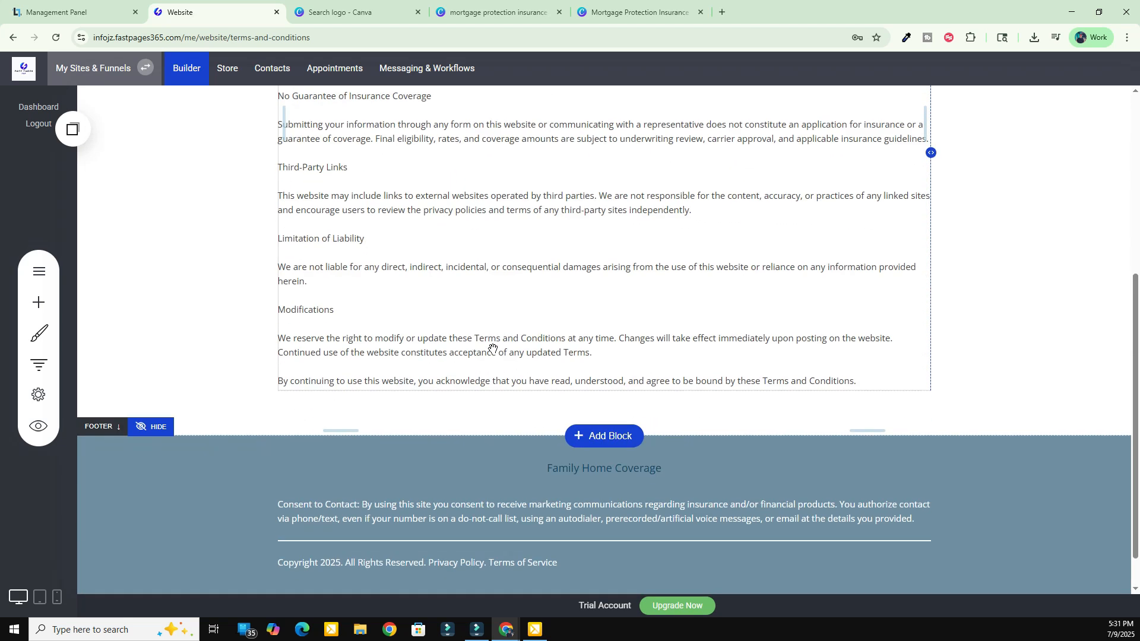
scroll(493, 349, up, 4)
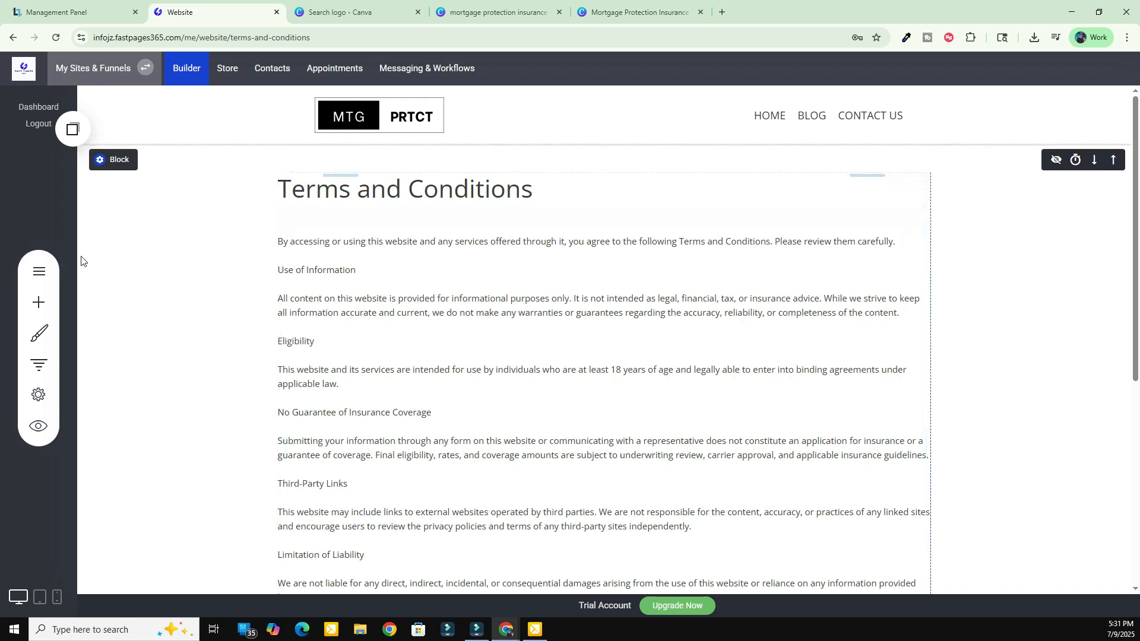
- Open the Privacy Policy page and read through its text
click(39, 272)
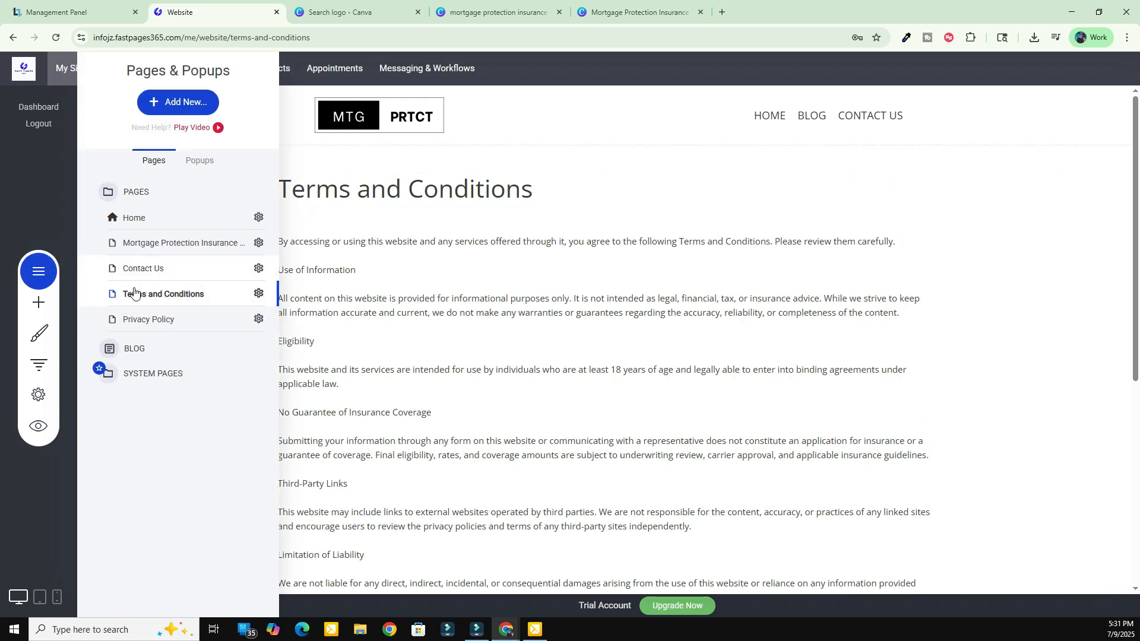
click(140, 321)
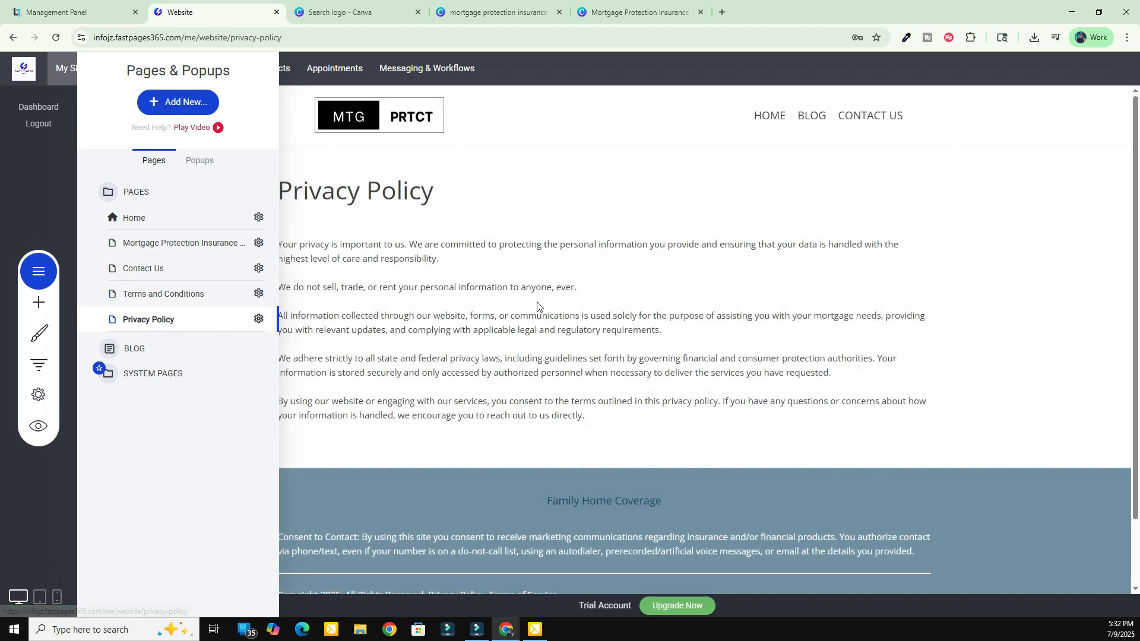
click(617, 332)
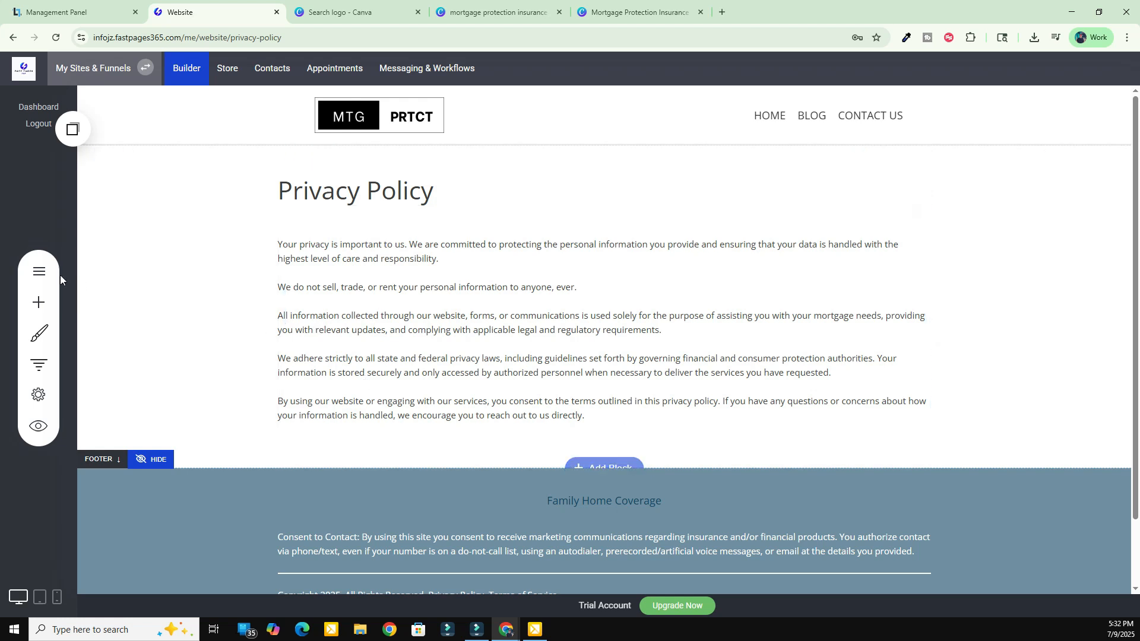
- Go to the site's blog and open its header and sidebar for editing
click(39, 271)
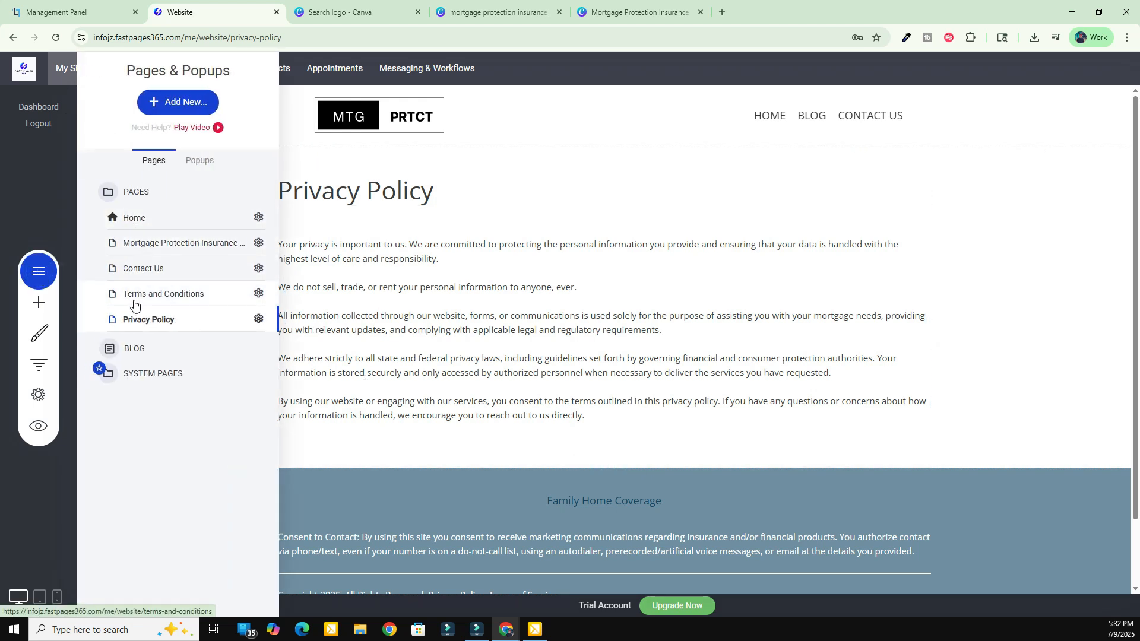
click(134, 349)
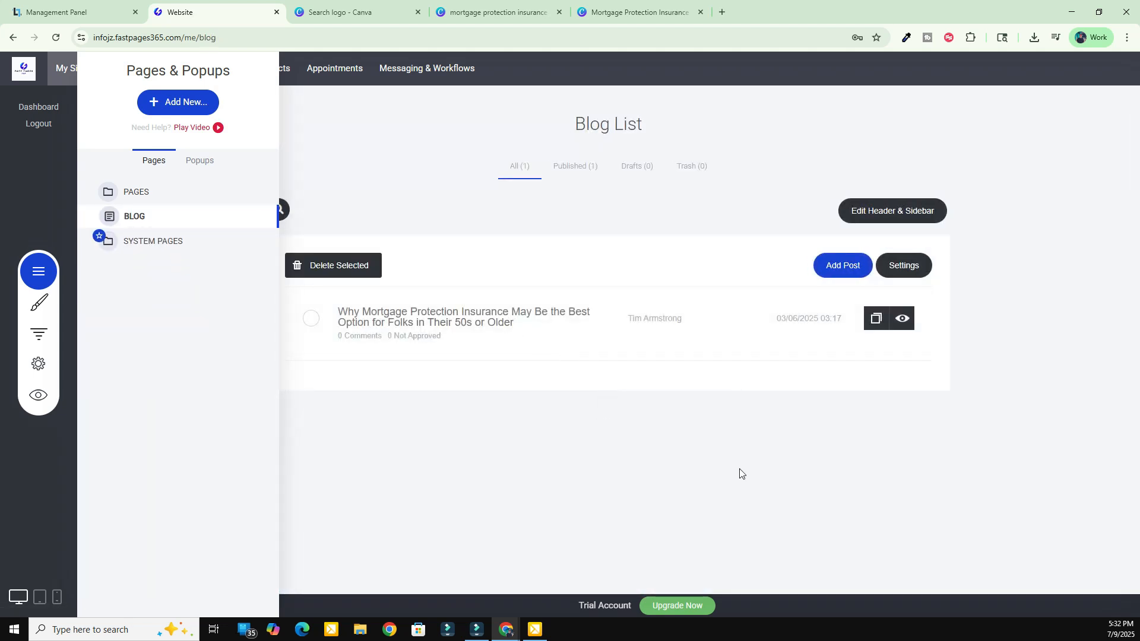
click(873, 215)
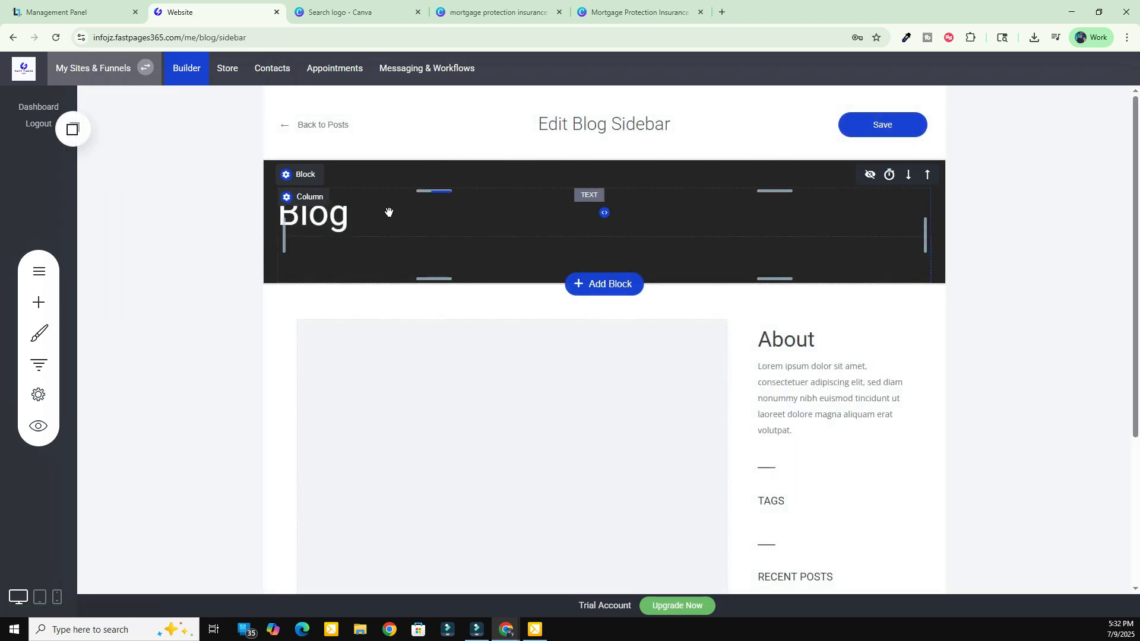
- Set the background color of the Blog header block to the dark blue global color #104464
click(389, 212)
click(145, 266)
click(413, 266)
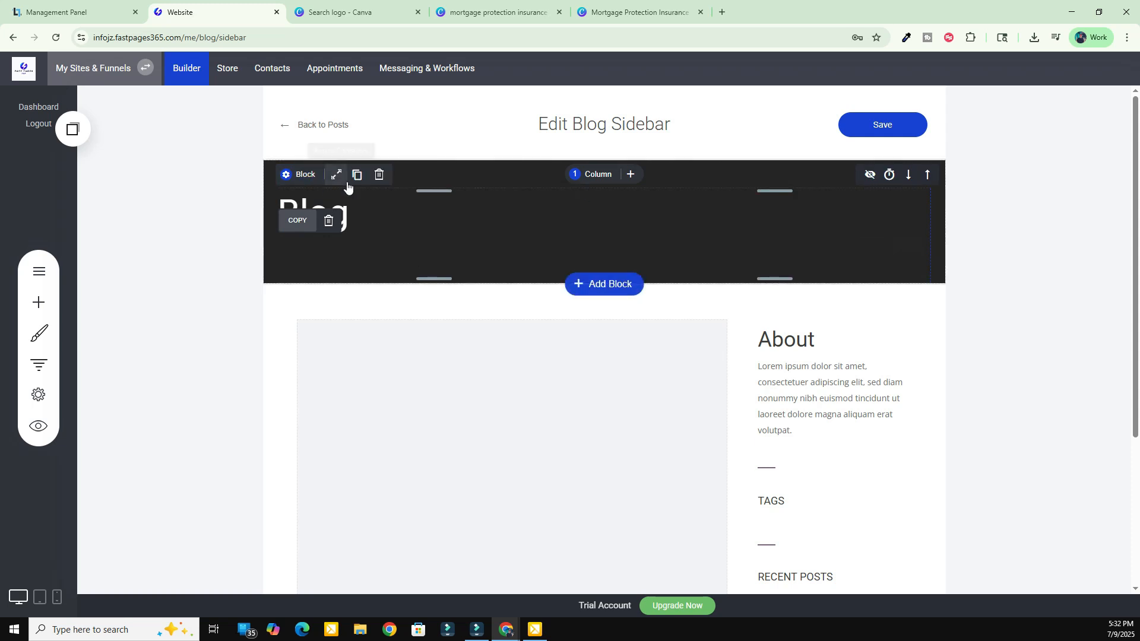
click(163, 319)
mouse_move(298, 178)
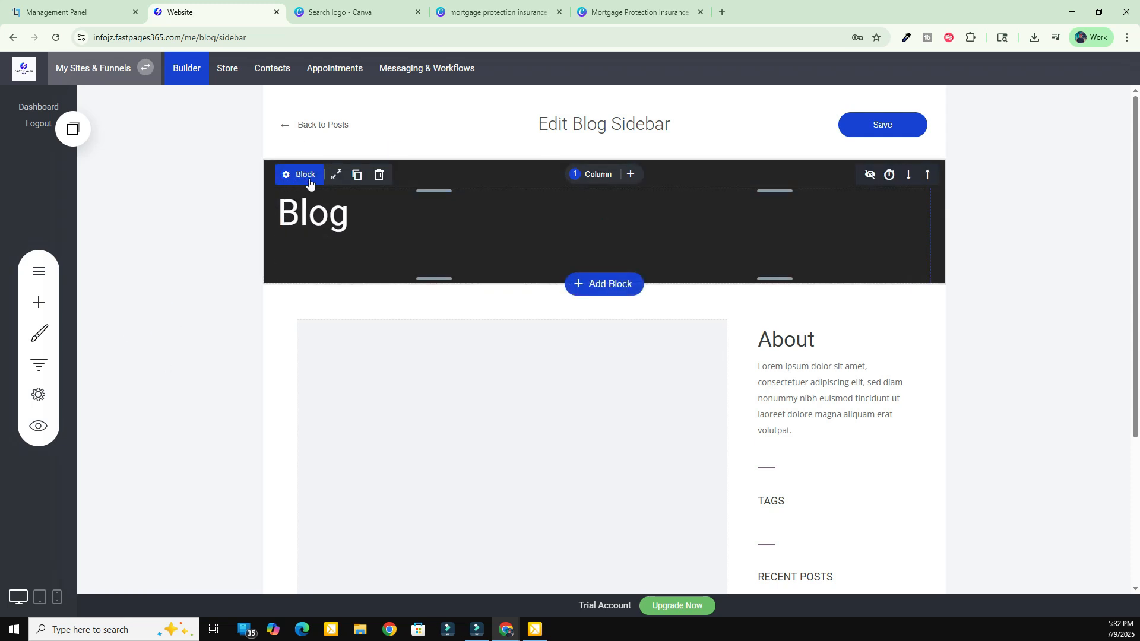
click(285, 176)
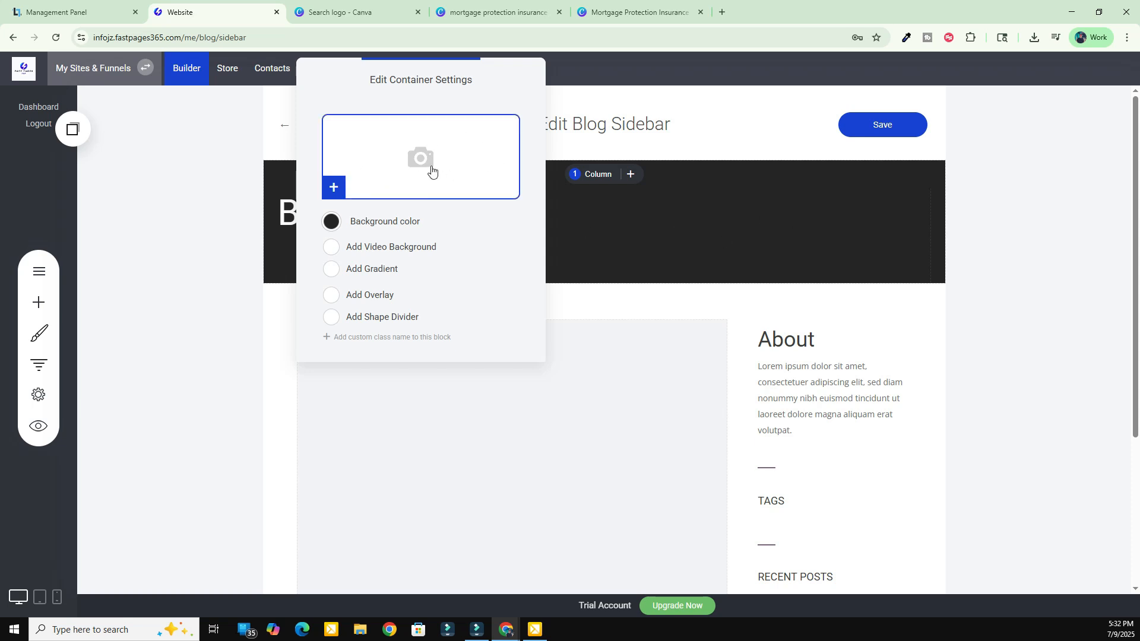
click(334, 223)
click(393, 408)
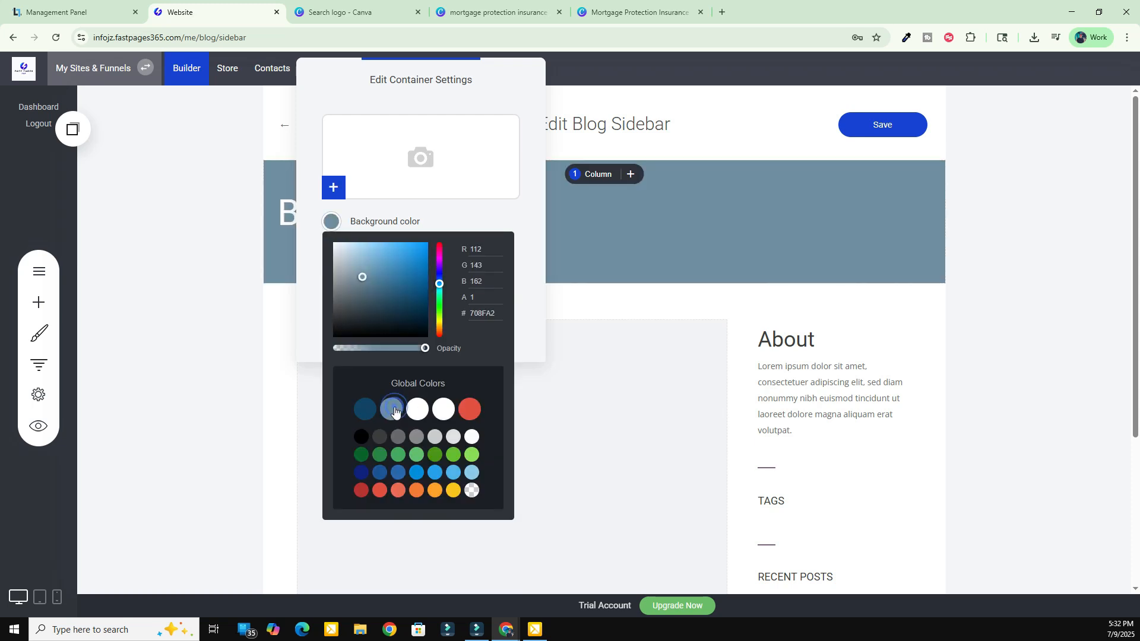
click(397, 455)
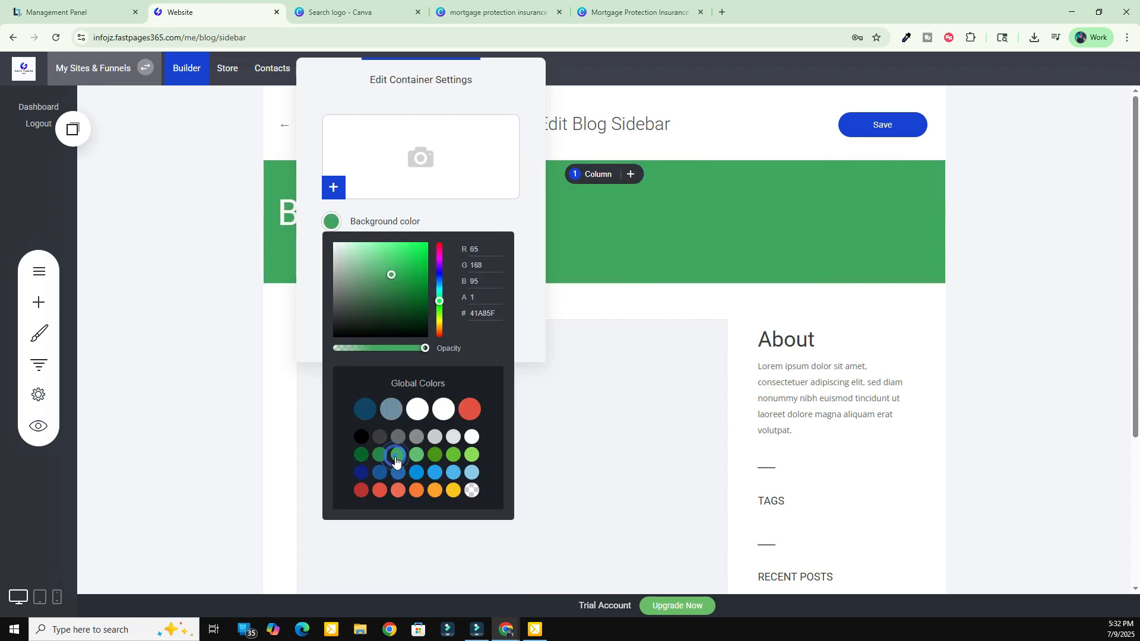
click(366, 411)
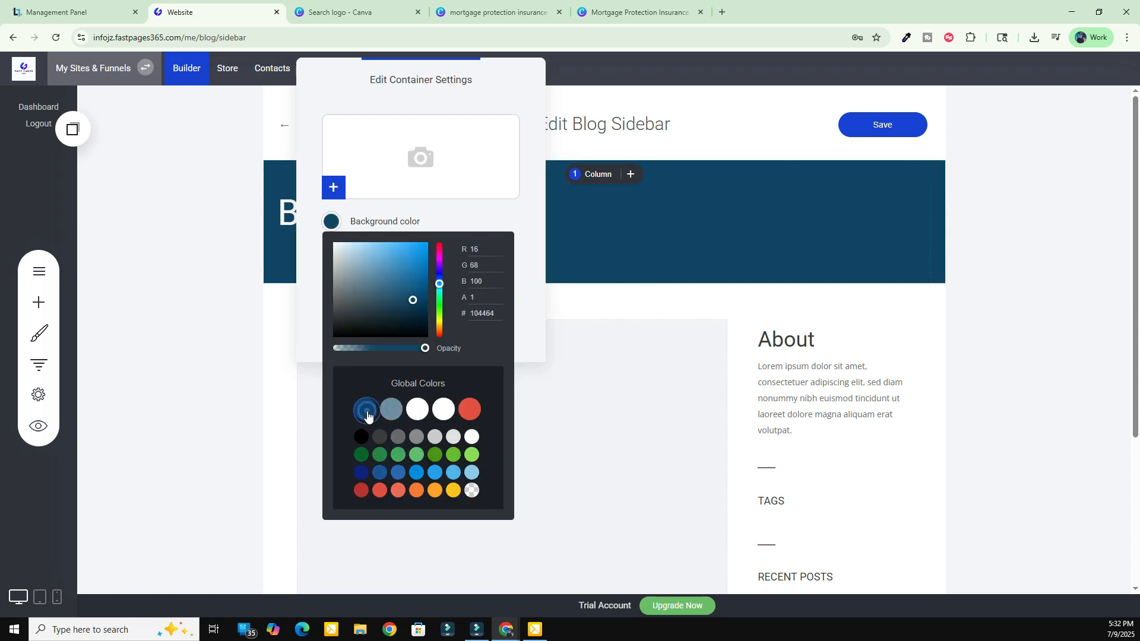
click(742, 213)
- Try center alignment on the Blog heading and set it back to left alignment
click(457, 214)
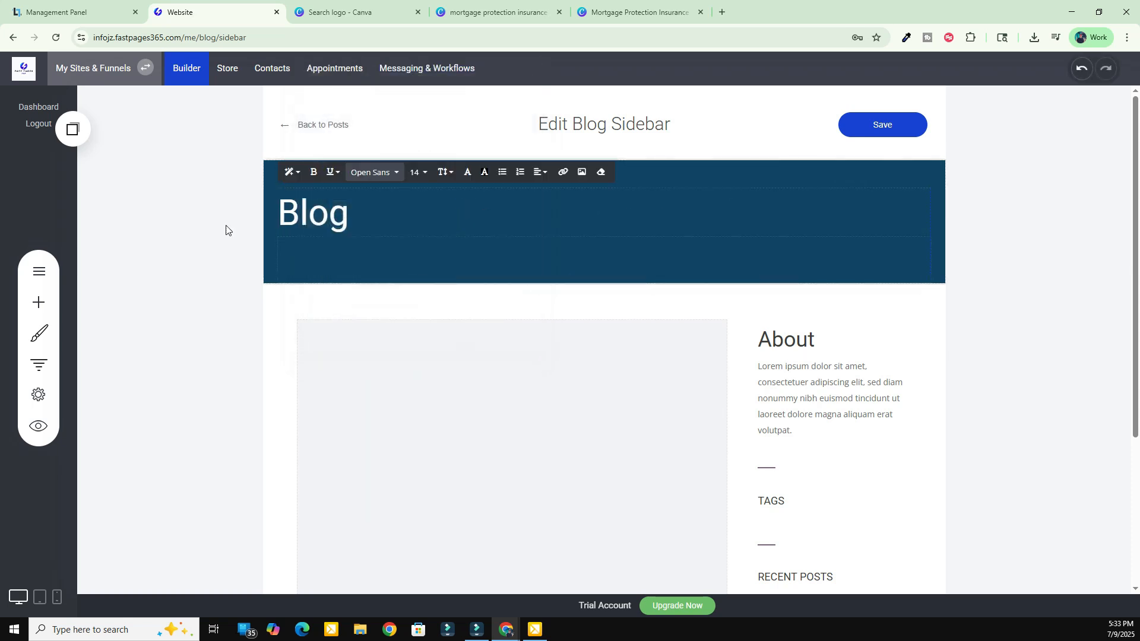
click(400, 224)
triple_click(451, 226)
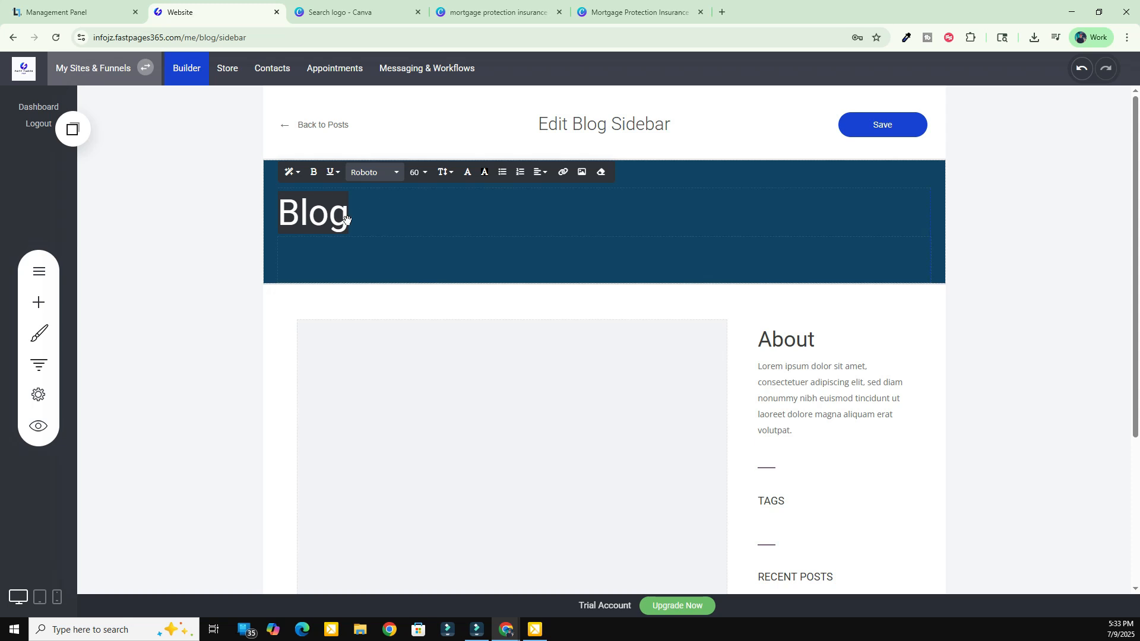
click(539, 172)
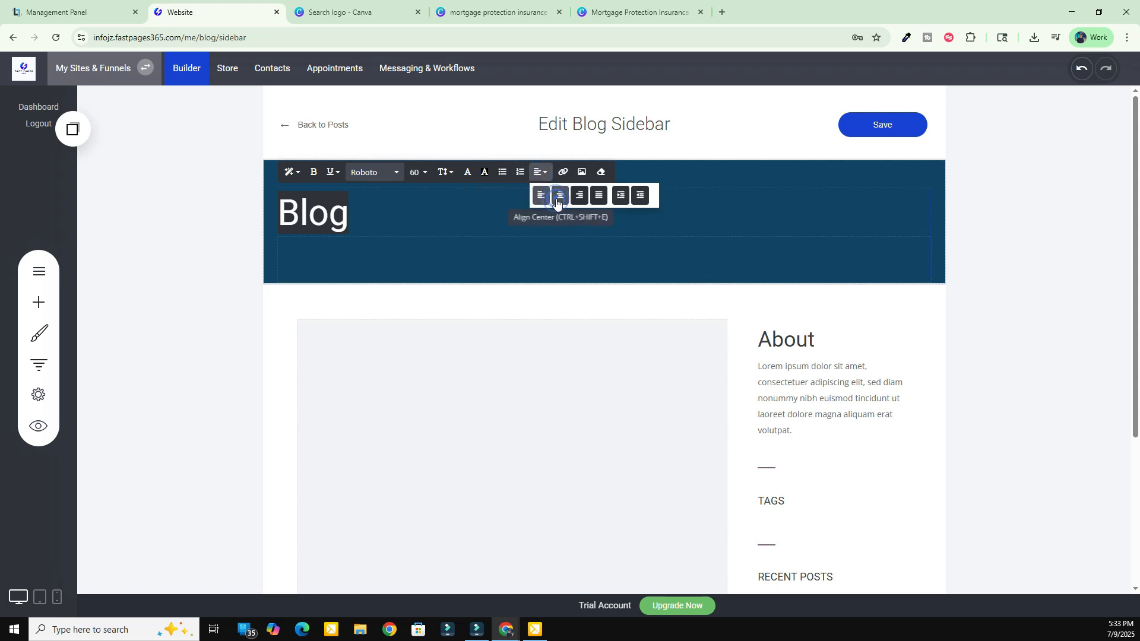
click(558, 196)
click(703, 172)
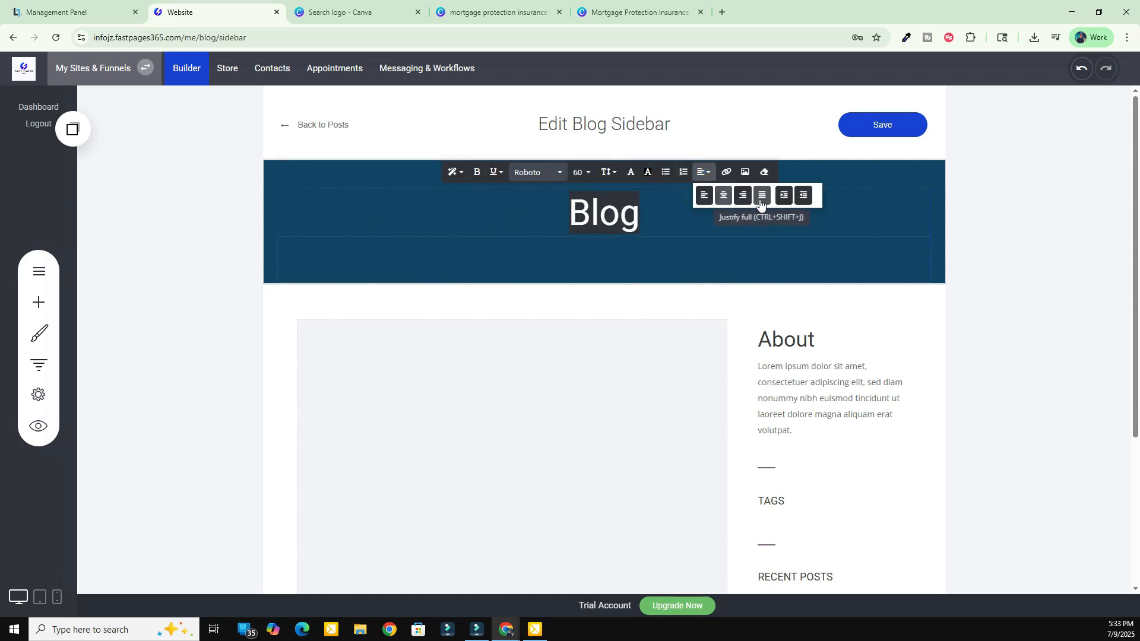
click(703, 196)
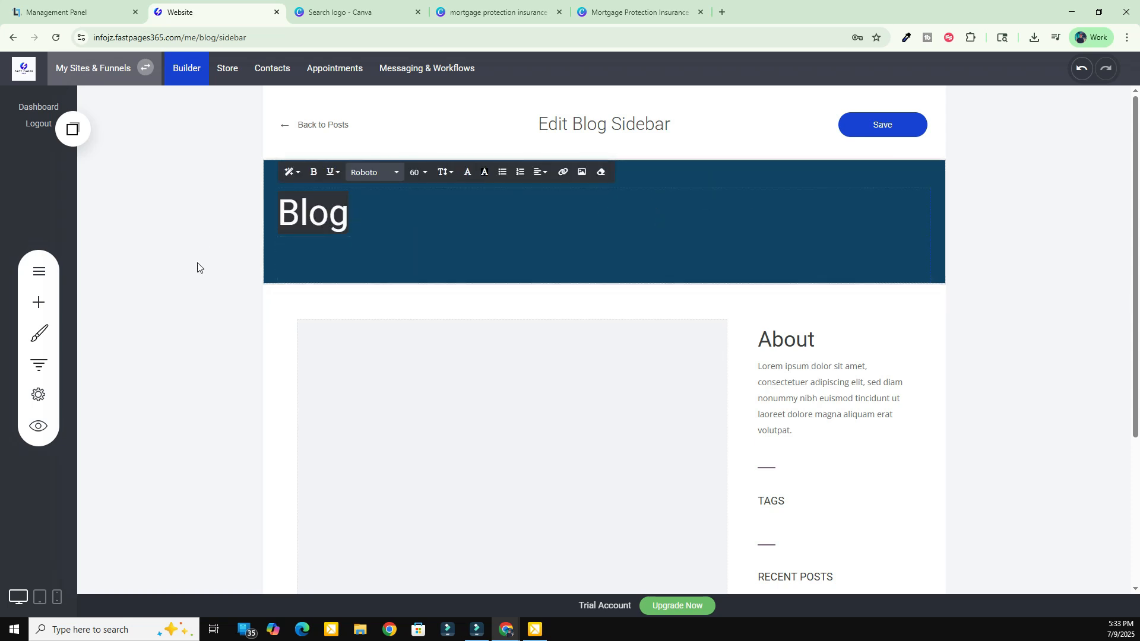
click(162, 267)
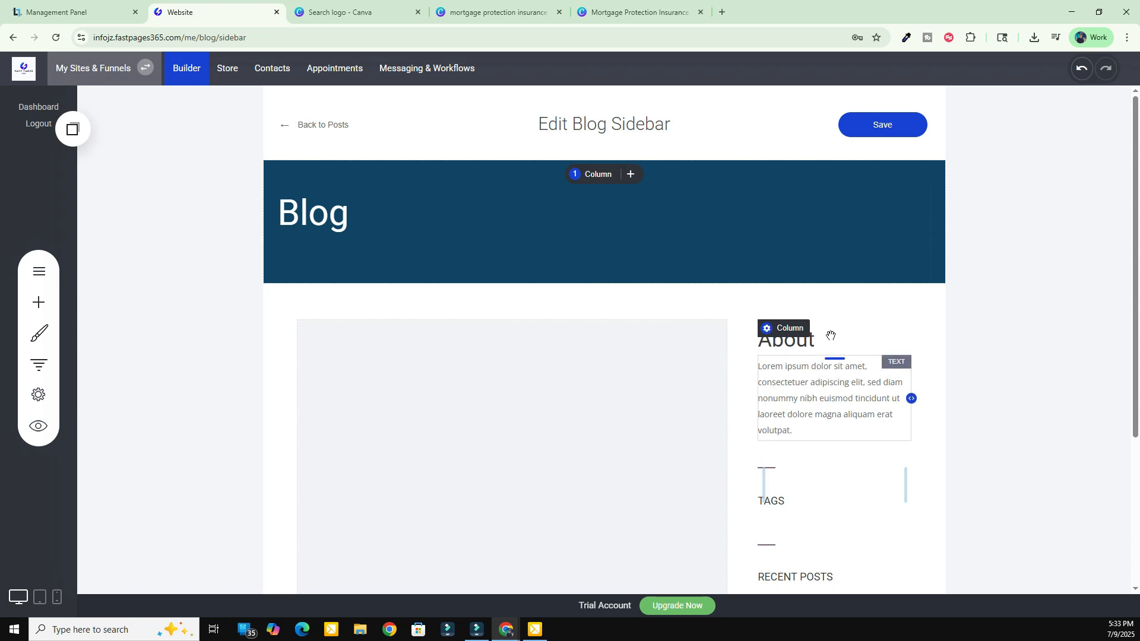
- Save the blog header and sidebar, and open the post "Why Mortgage Protection Insurance May Be the Best Option for Folks in Their 50s or Older"
click(879, 123)
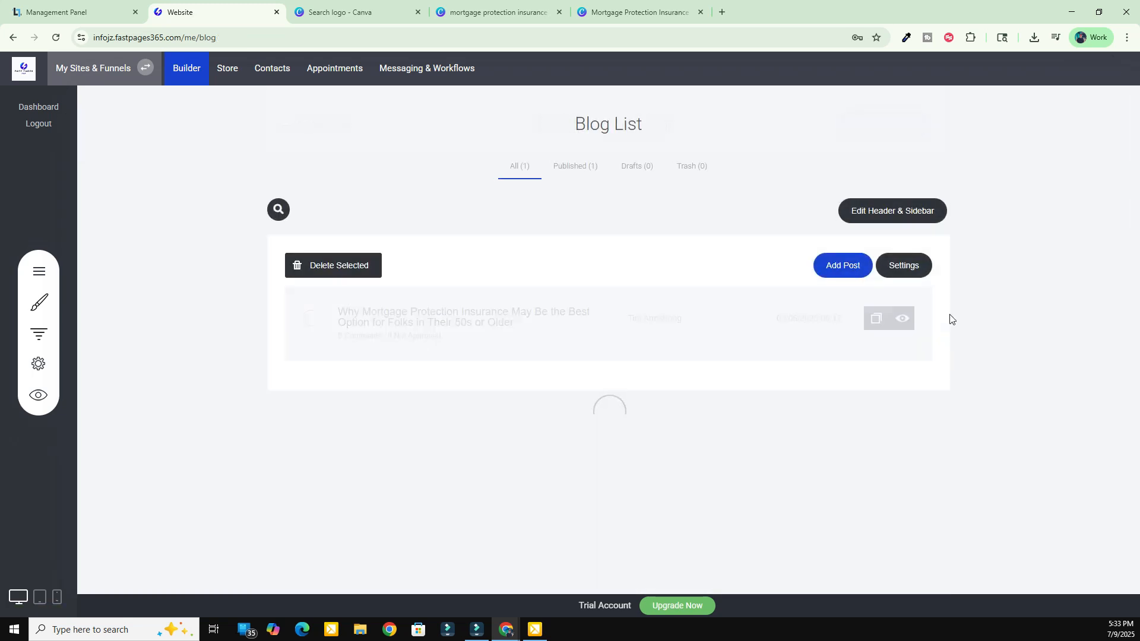
click(510, 317)
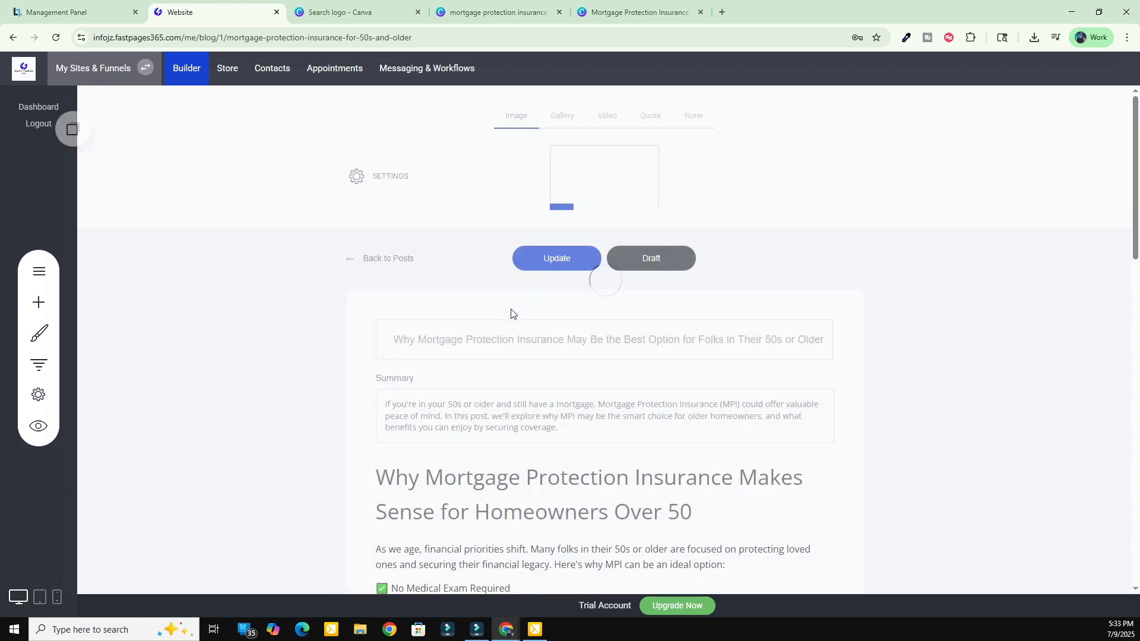
- Review the Gallery, Video, Quote and None header media options for the blog post, and return to the Image option
scroll(336, 349, down, 3)
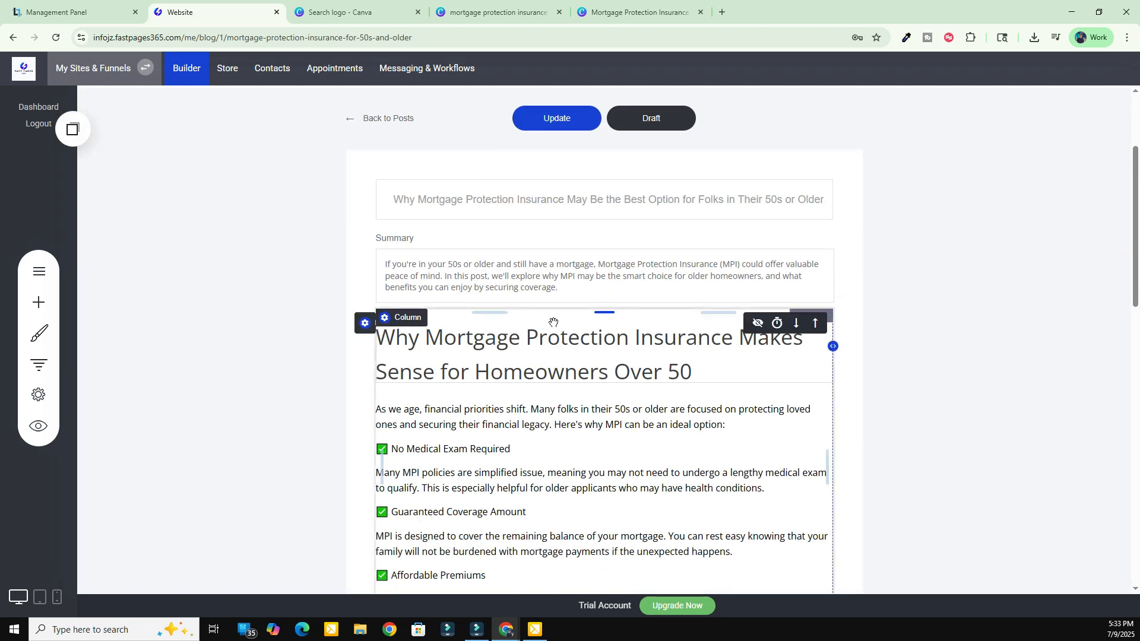
scroll(528, 344, up, 3)
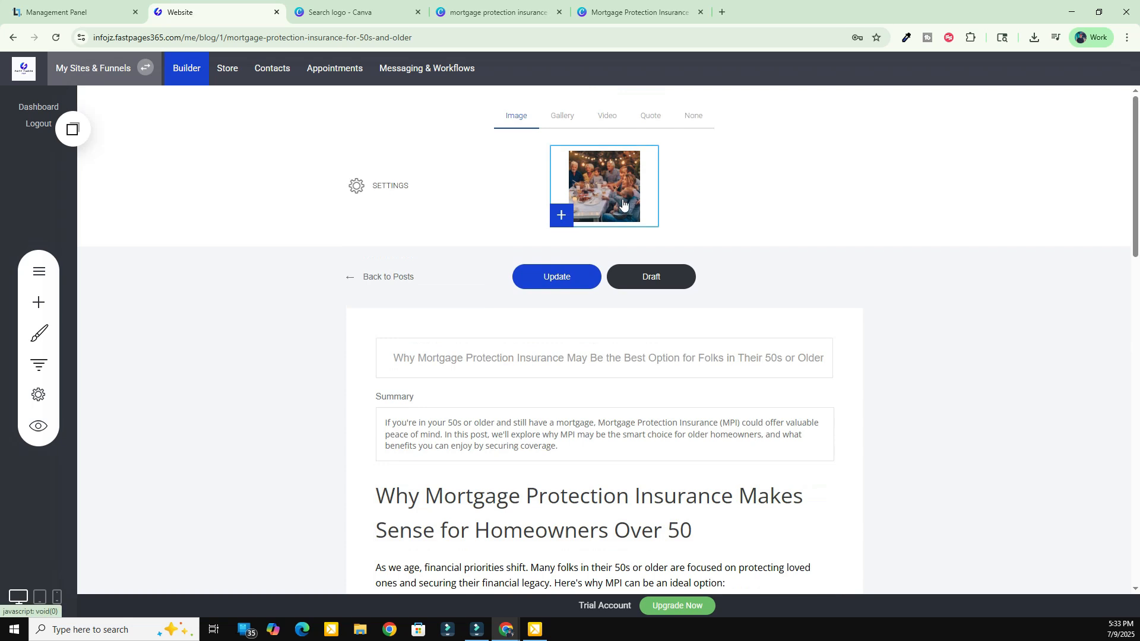
click(563, 116)
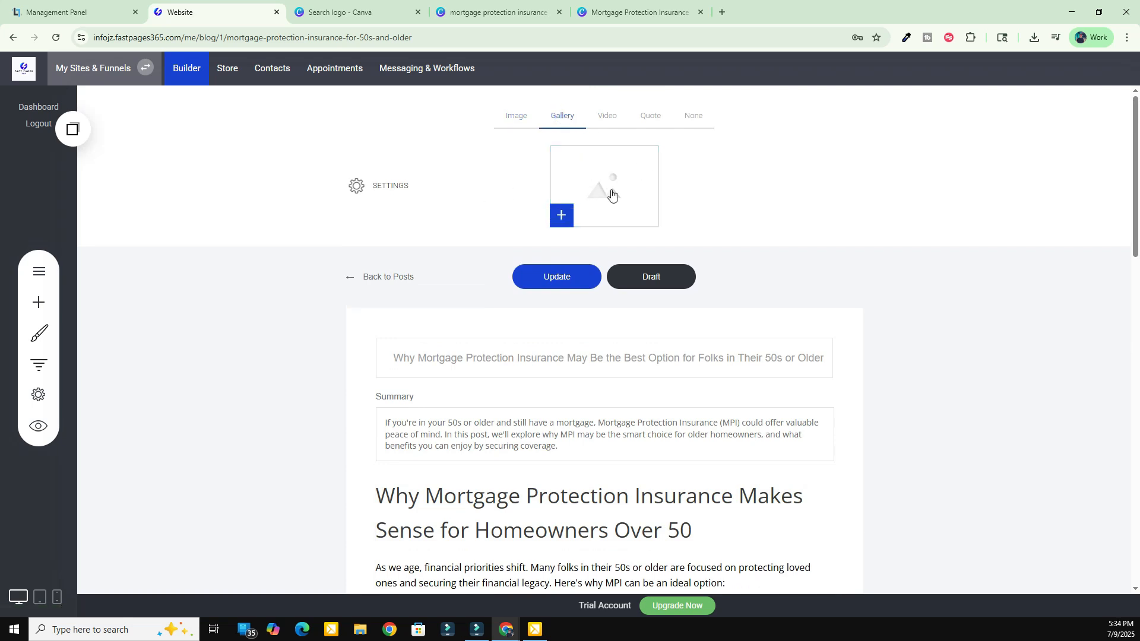
click(606, 116)
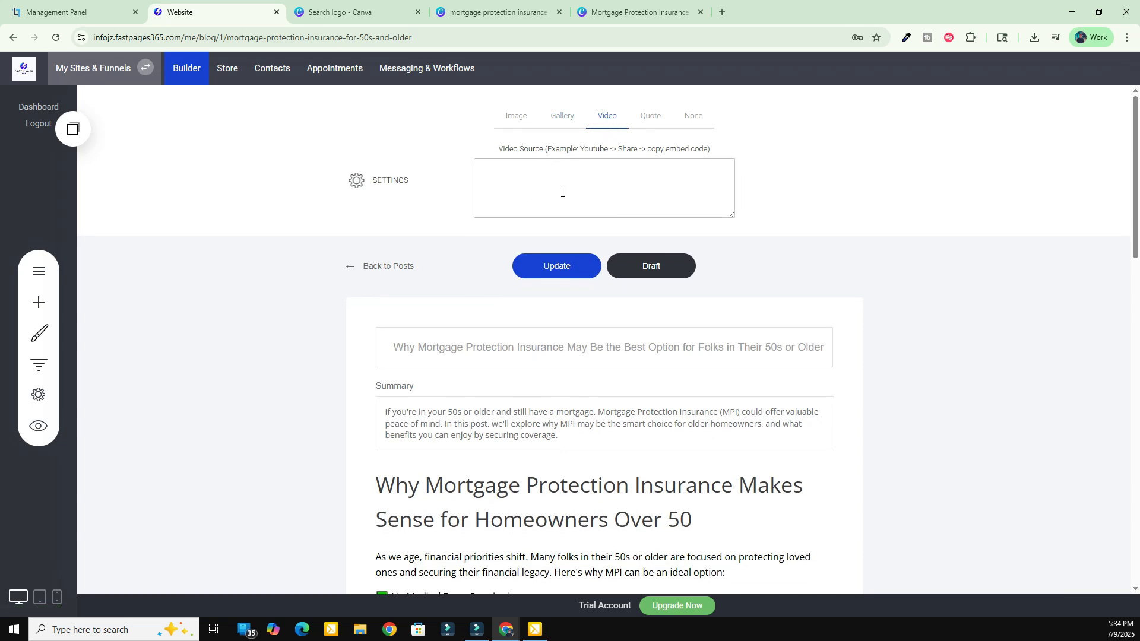
click(652, 117)
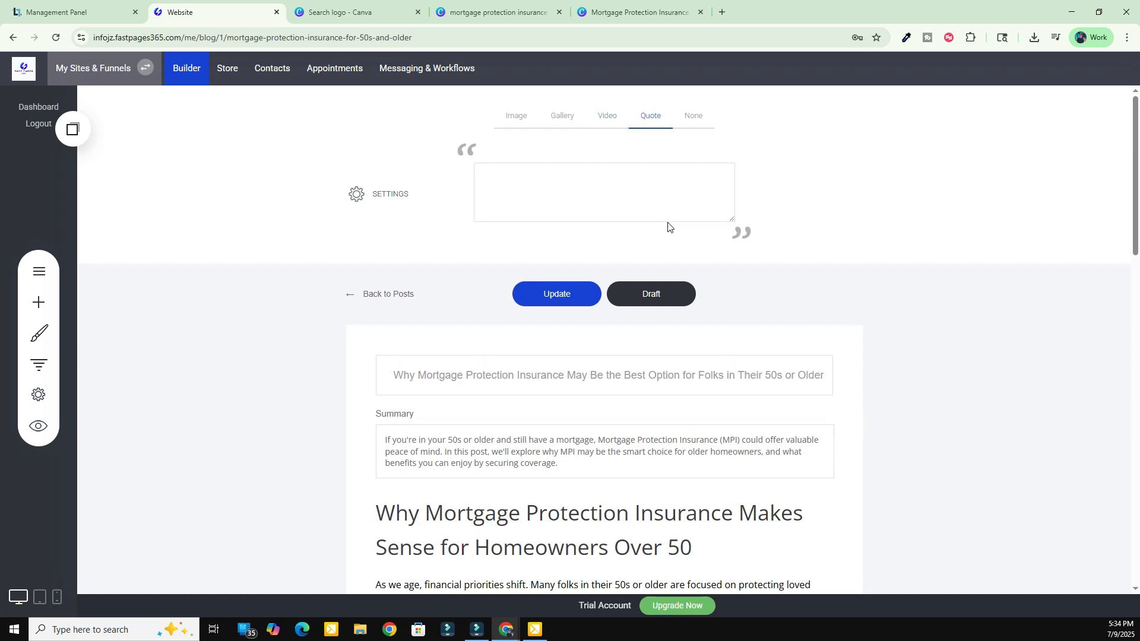
click(693, 117)
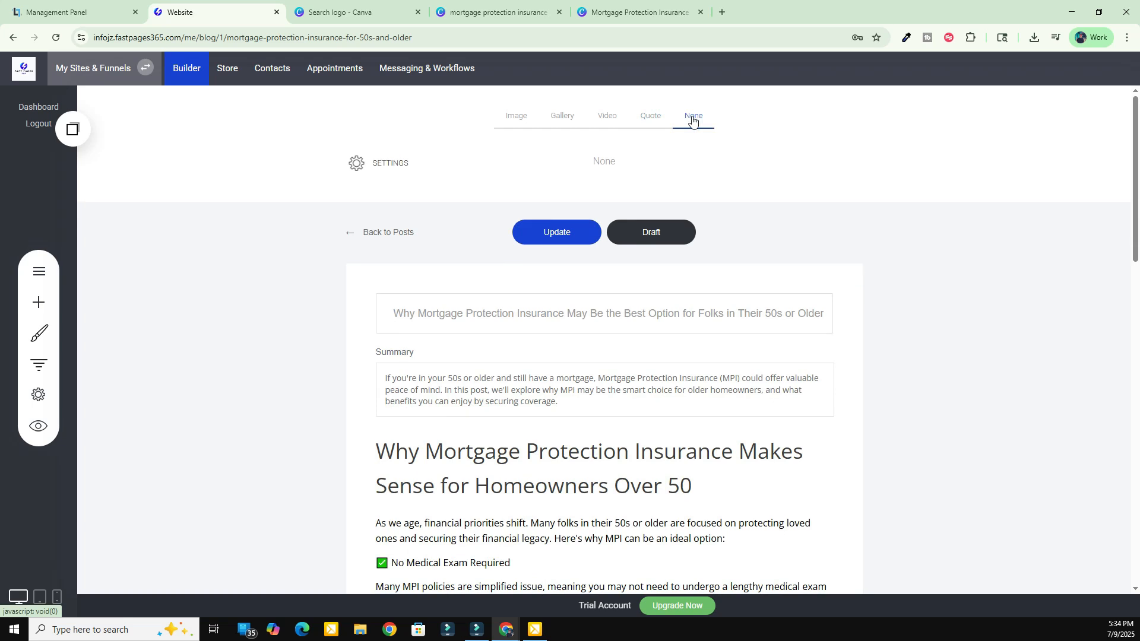
click(511, 116)
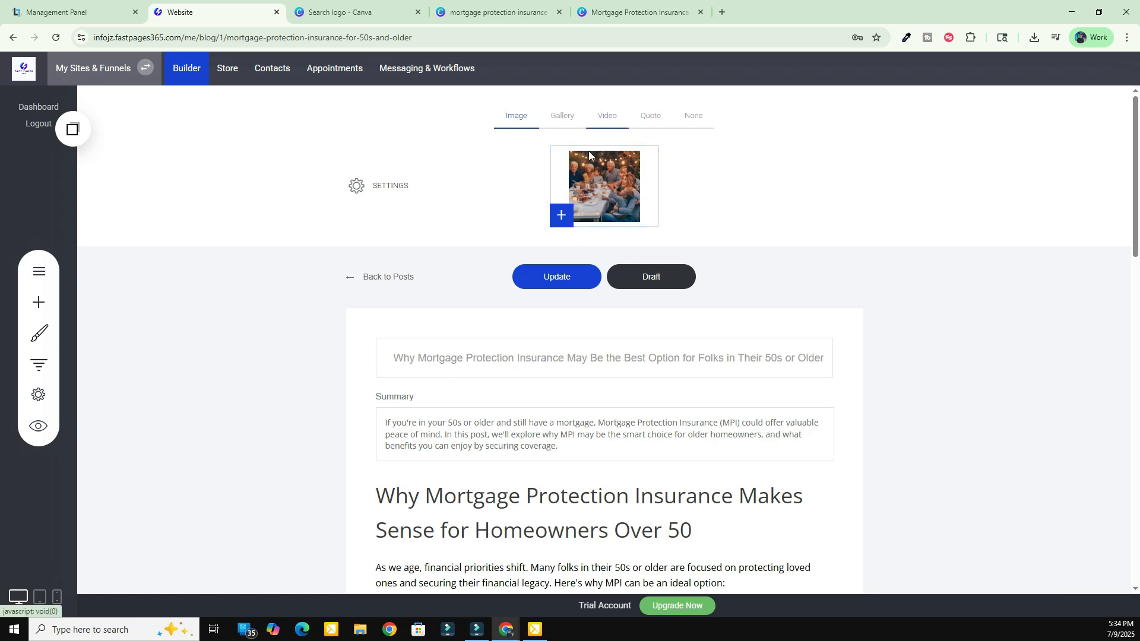
- Upload the "Mortgage Leads" picture from the Downloads folder and set it as the blog post's header image
click(591, 189)
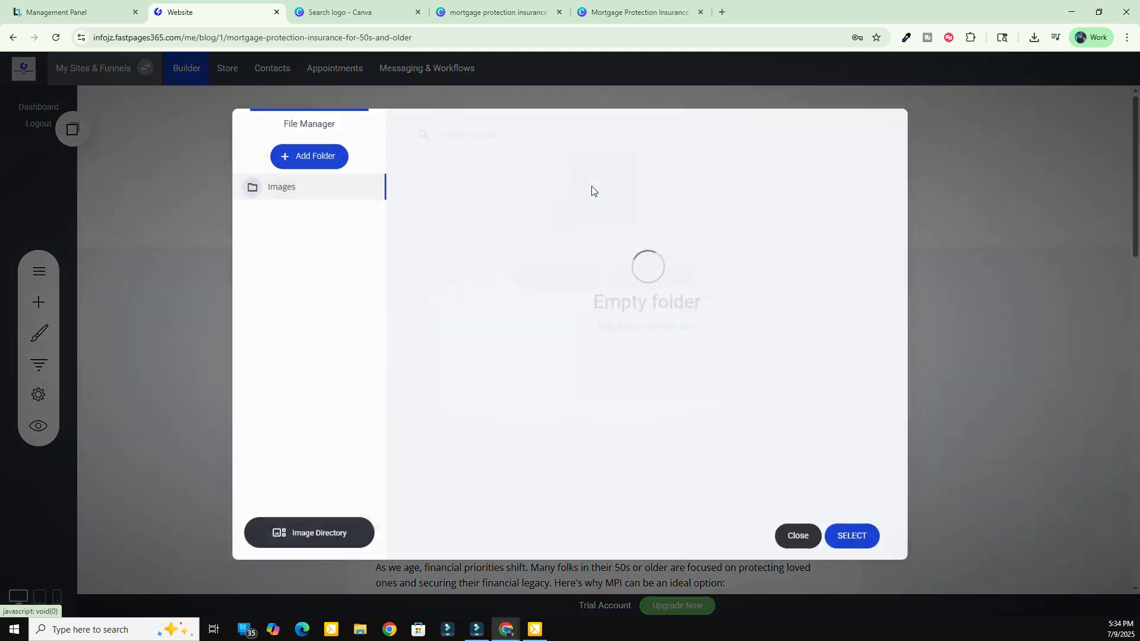
click(432, 544)
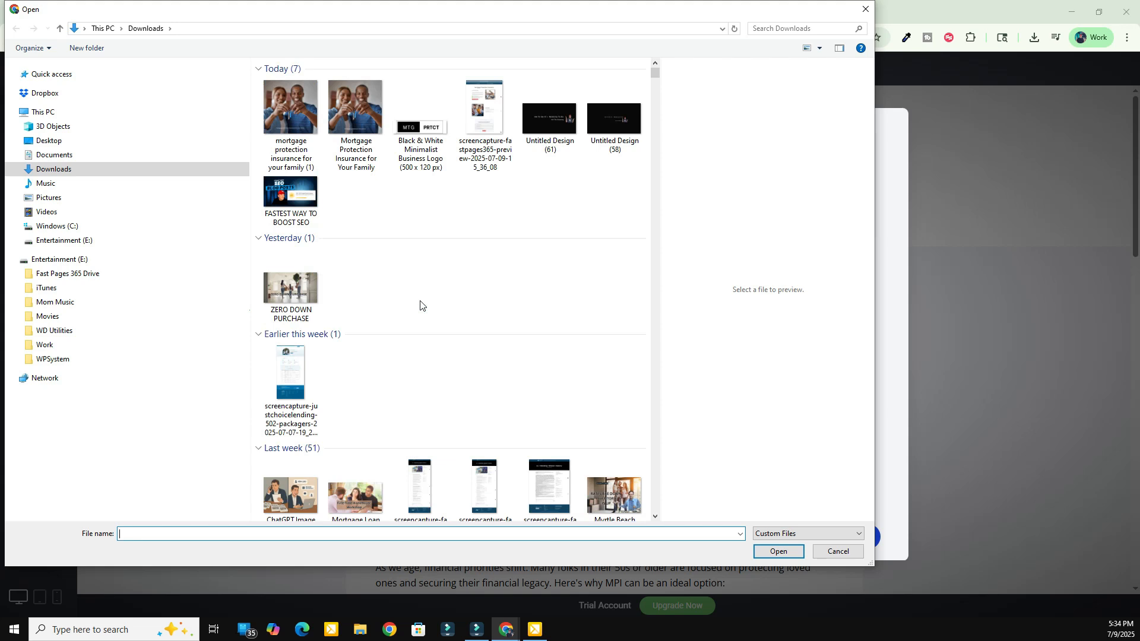
scroll(420, 305, down, 5)
scroll(480, 309, down, 5)
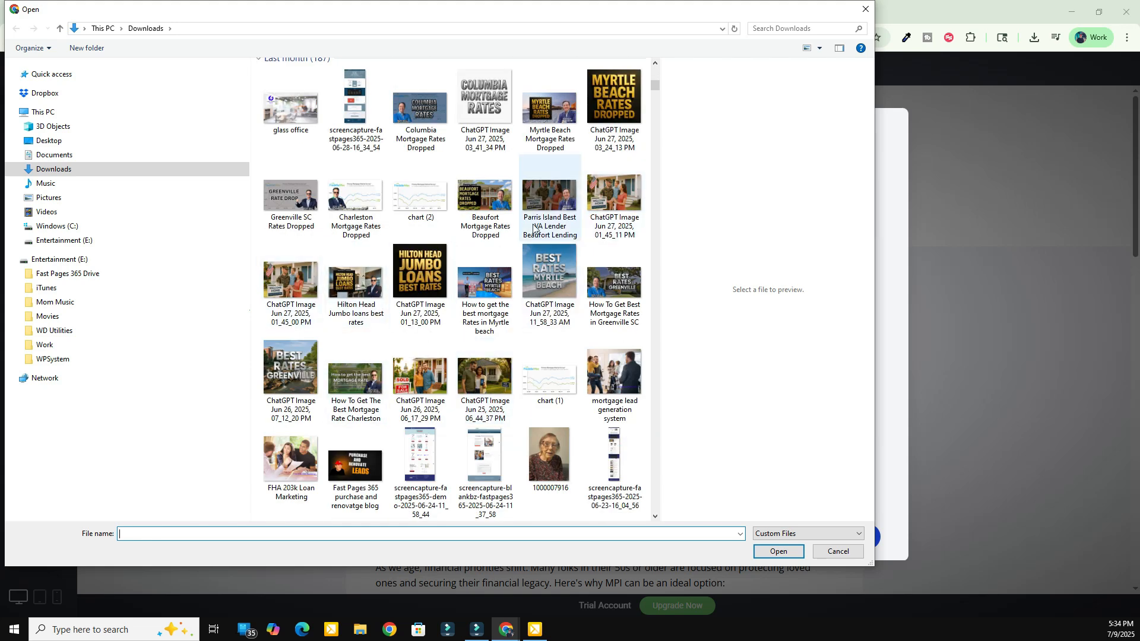
scroll(484, 255, down, 5)
click(364, 276)
double_click(364, 276)
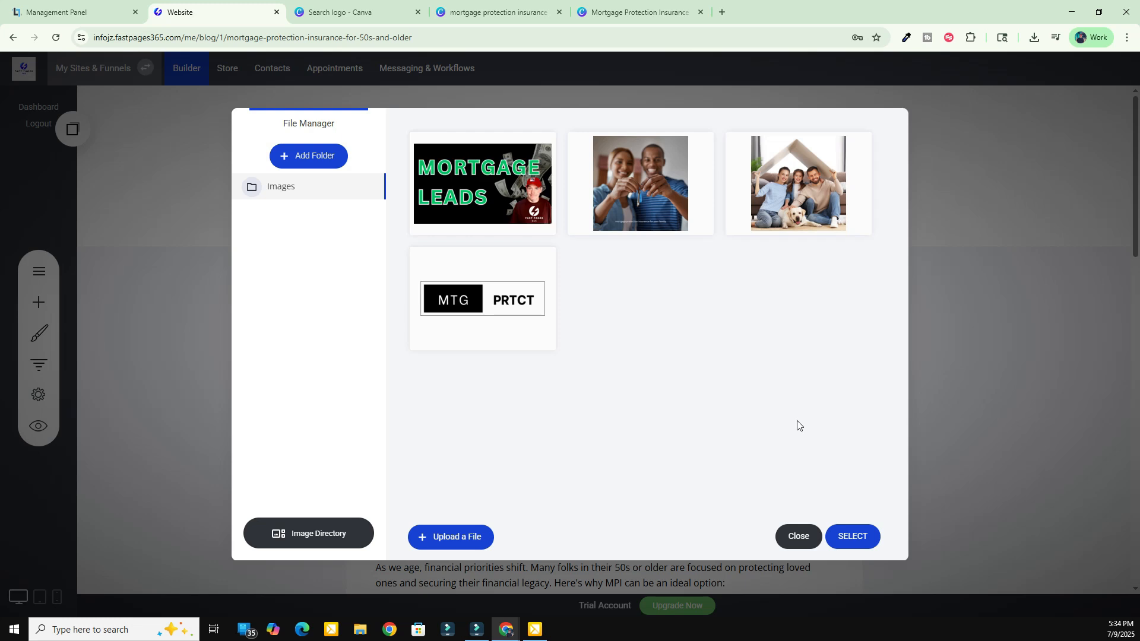
click(482, 190)
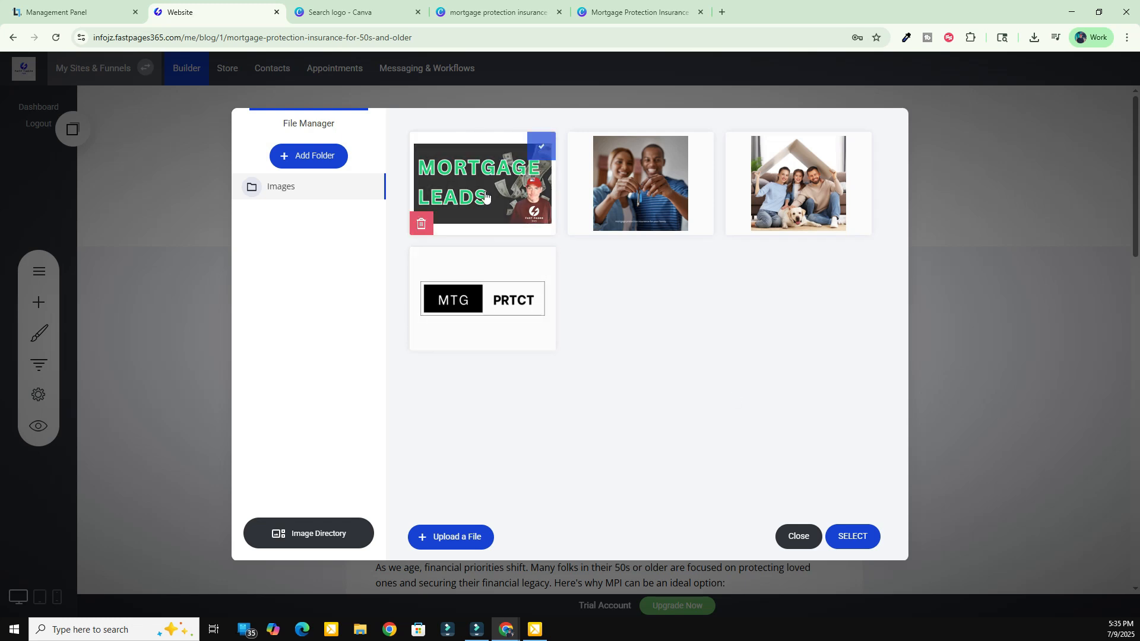
click(847, 542)
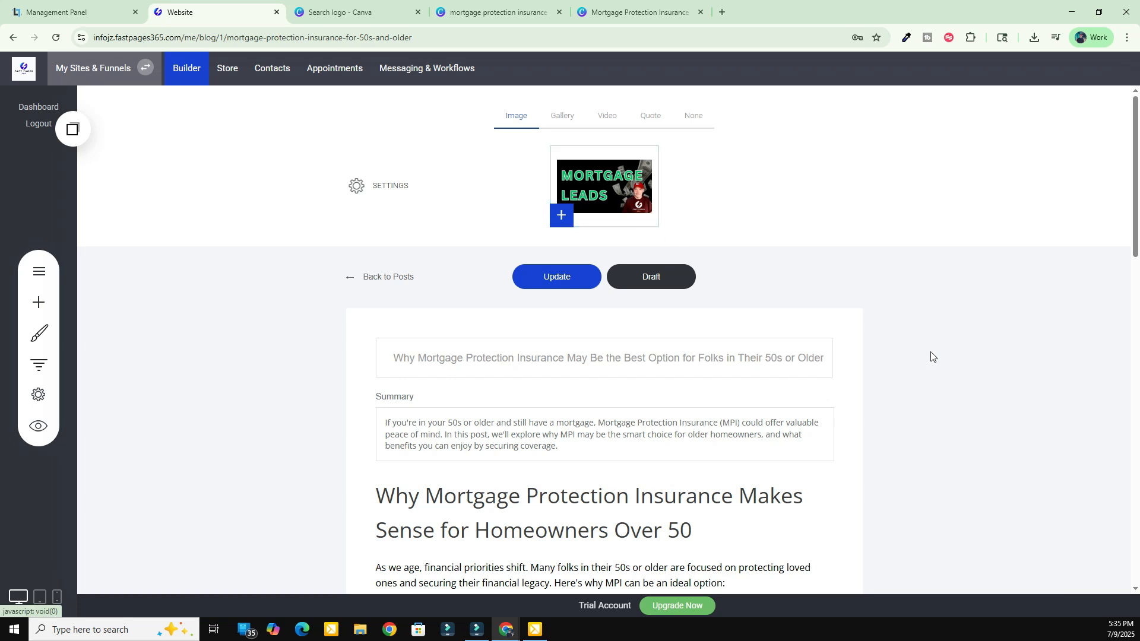
- Copy the "Click Below To Contact Us!" block at the end of the blog post
scroll(519, 401, down, 5)
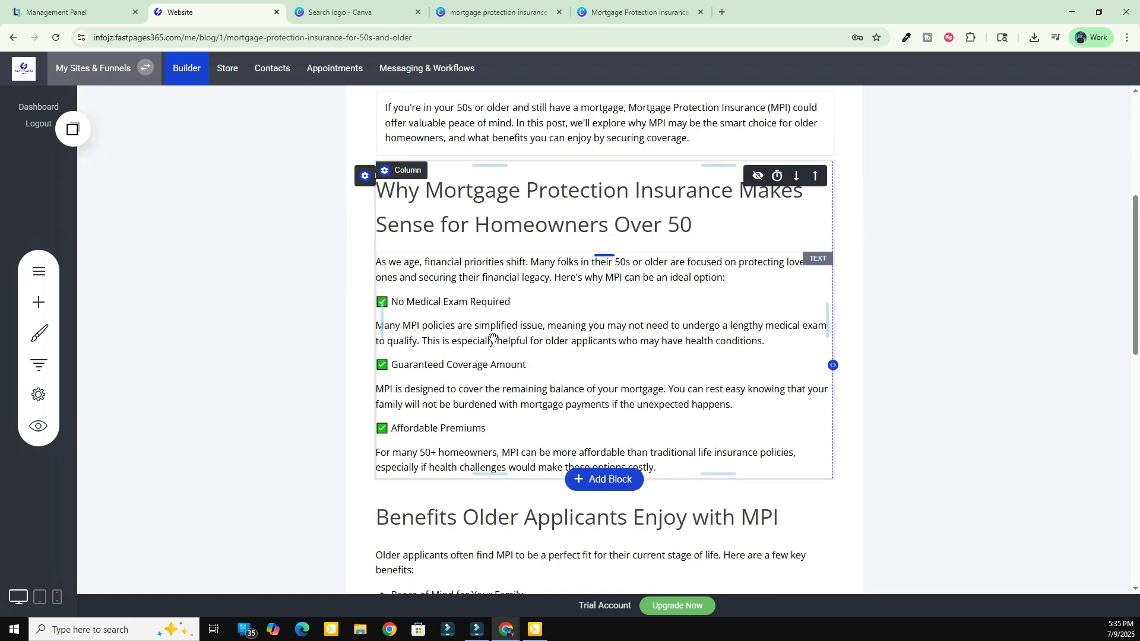
scroll(493, 339, up, 3)
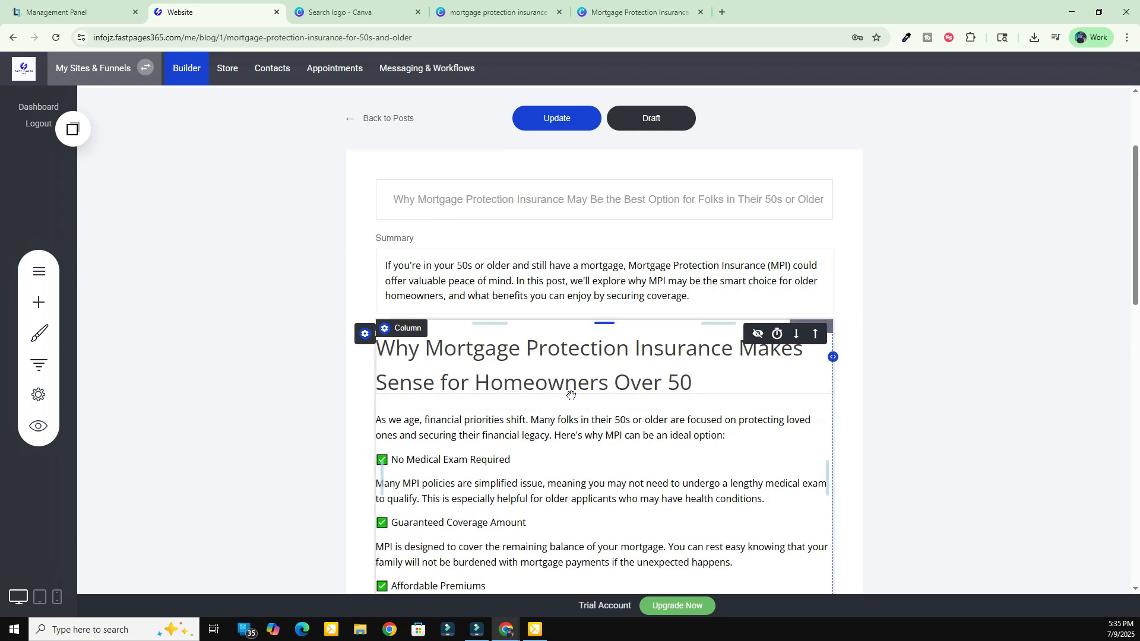
scroll(567, 380, down, 17)
scroll(565, 348, up, 17)
scroll(565, 348, down, 17)
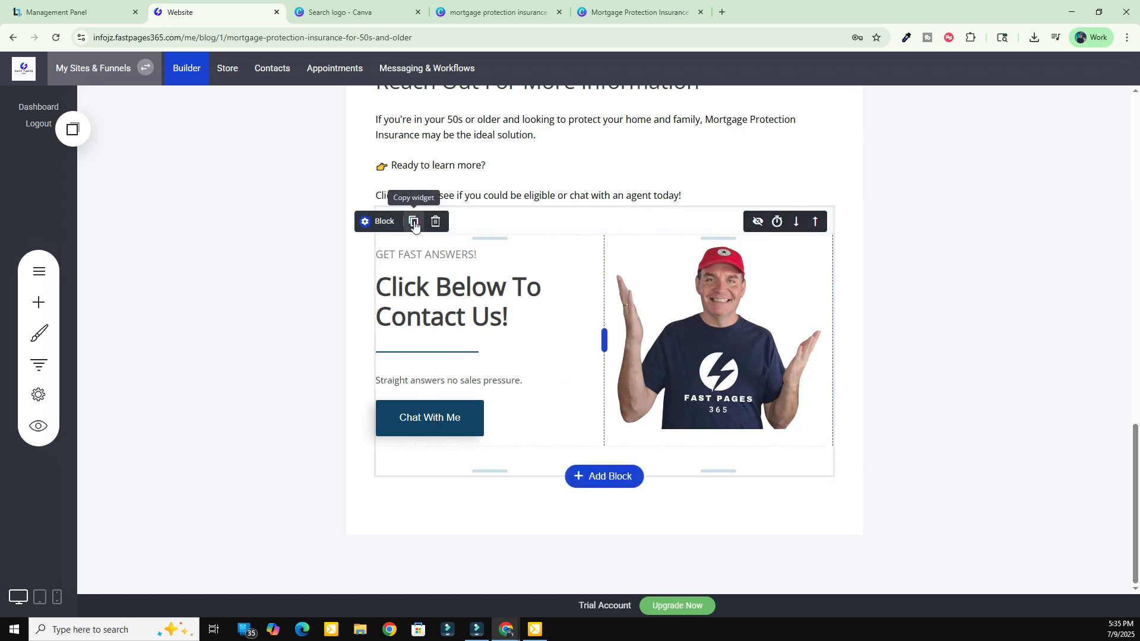
click(73, 129)
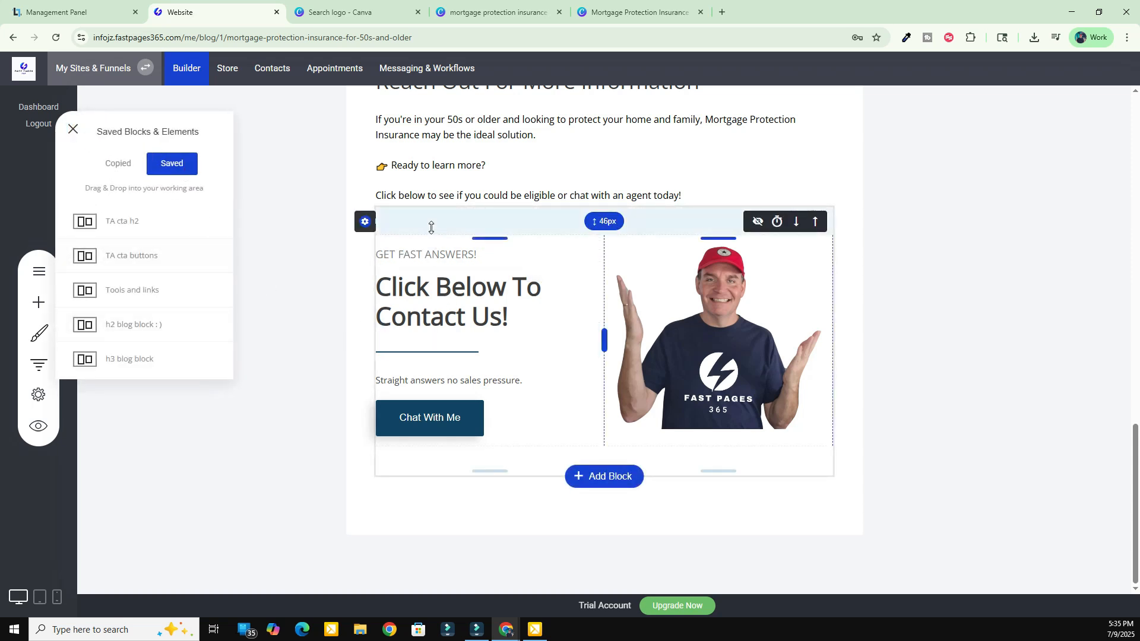
mouse_move(365, 225)
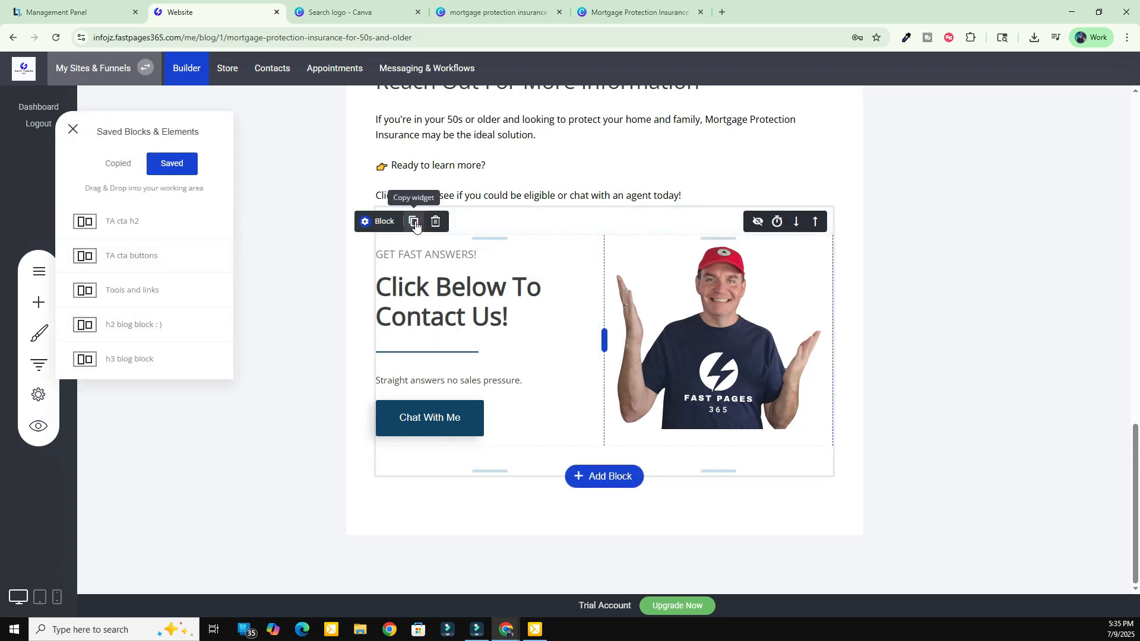
click(414, 222)
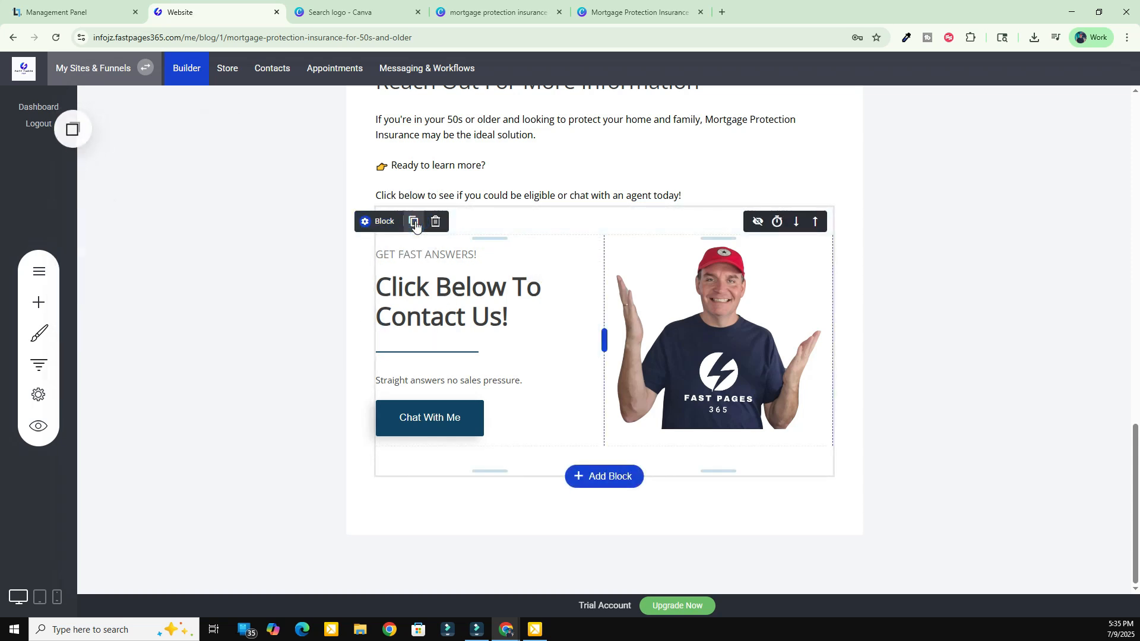
- Save the copied contact container to the account's saved elements under the name "blog contact me"
click(73, 128)
click(118, 164)
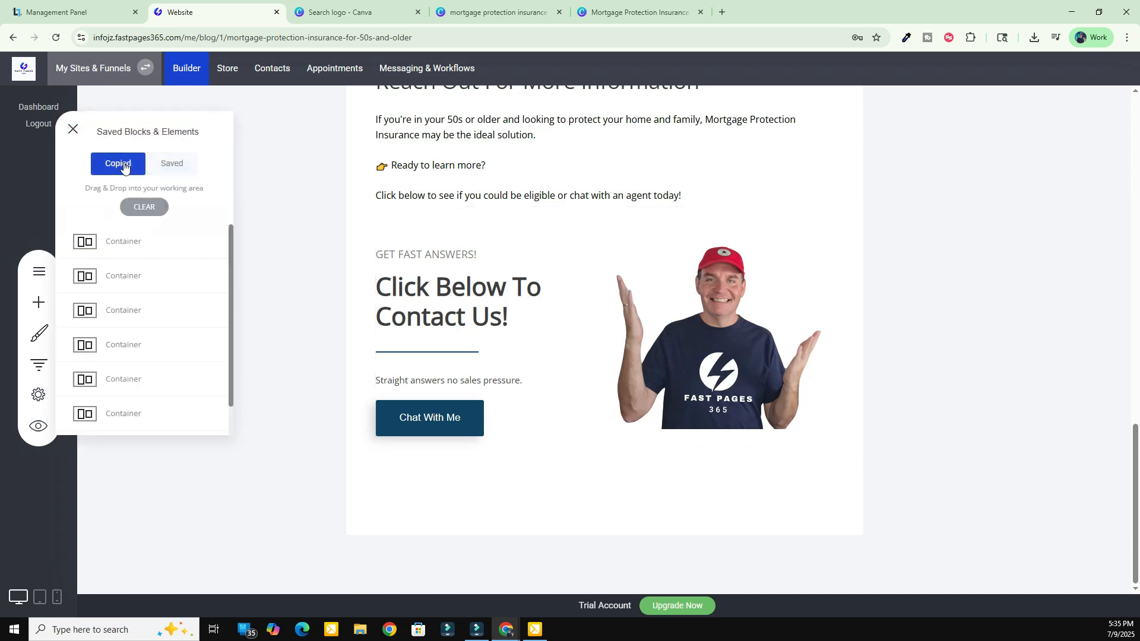
click(211, 242)
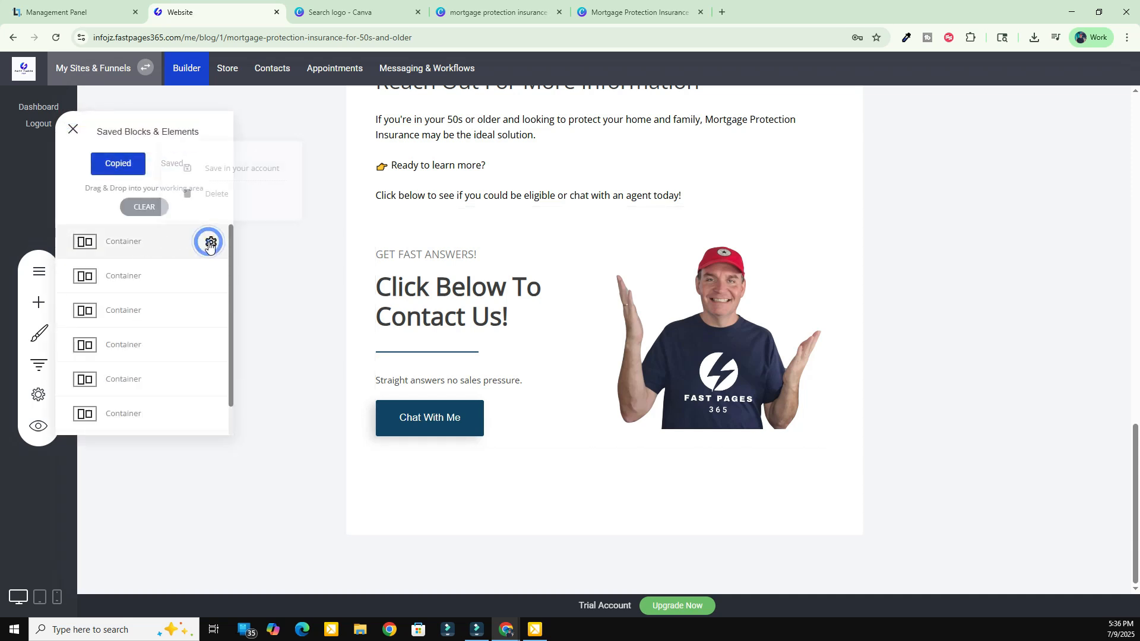
click(224, 171)
click(506, 212)
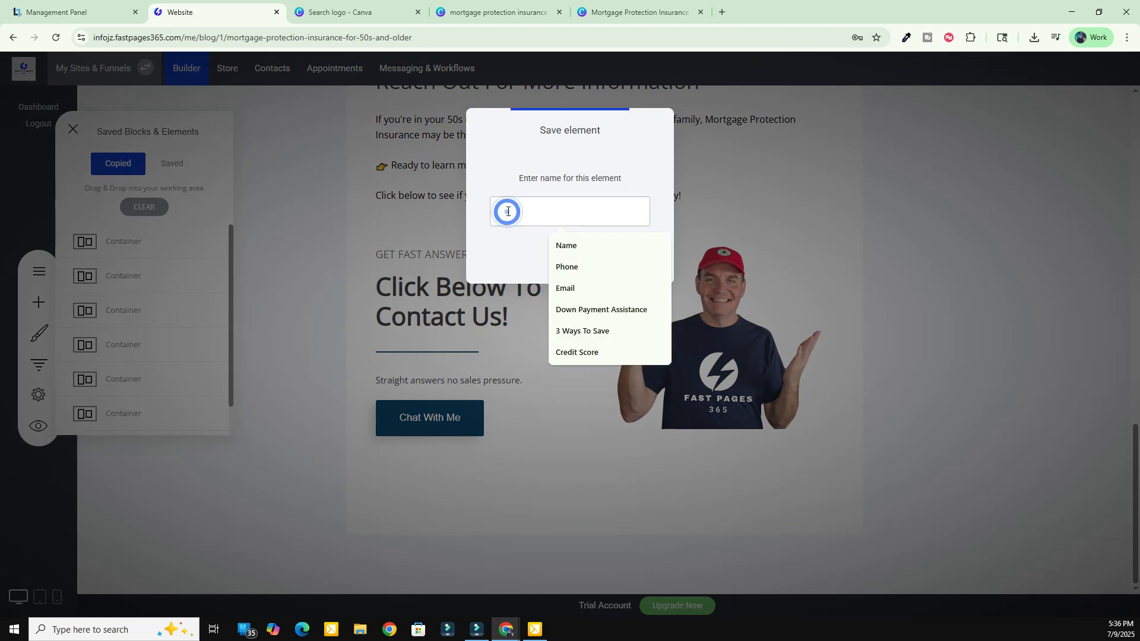
text(blog )
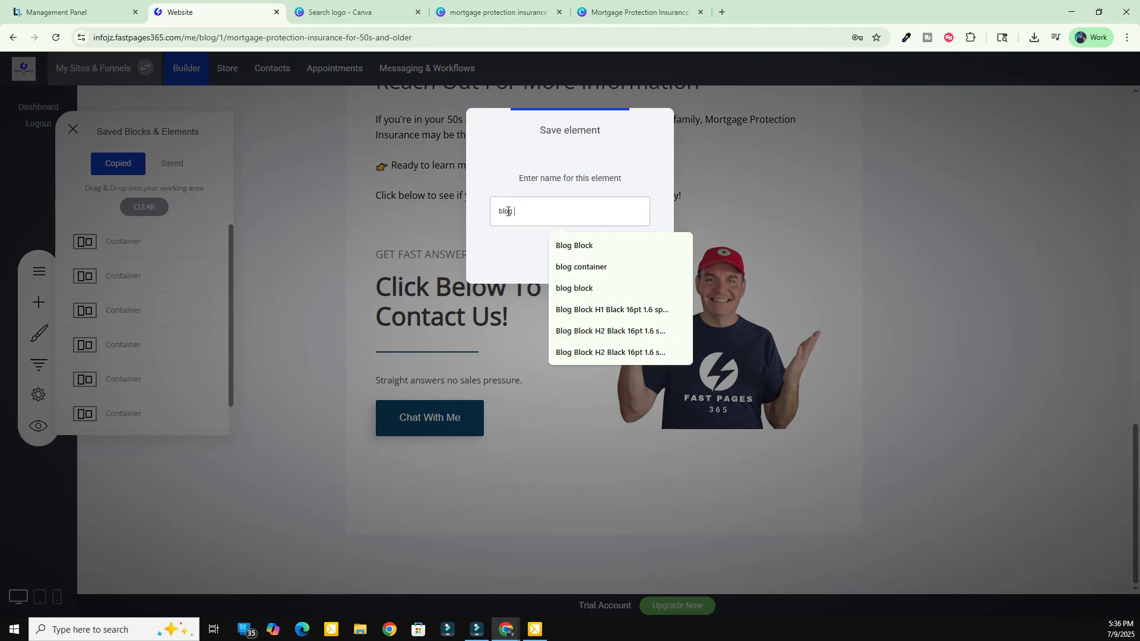
text(contact me)
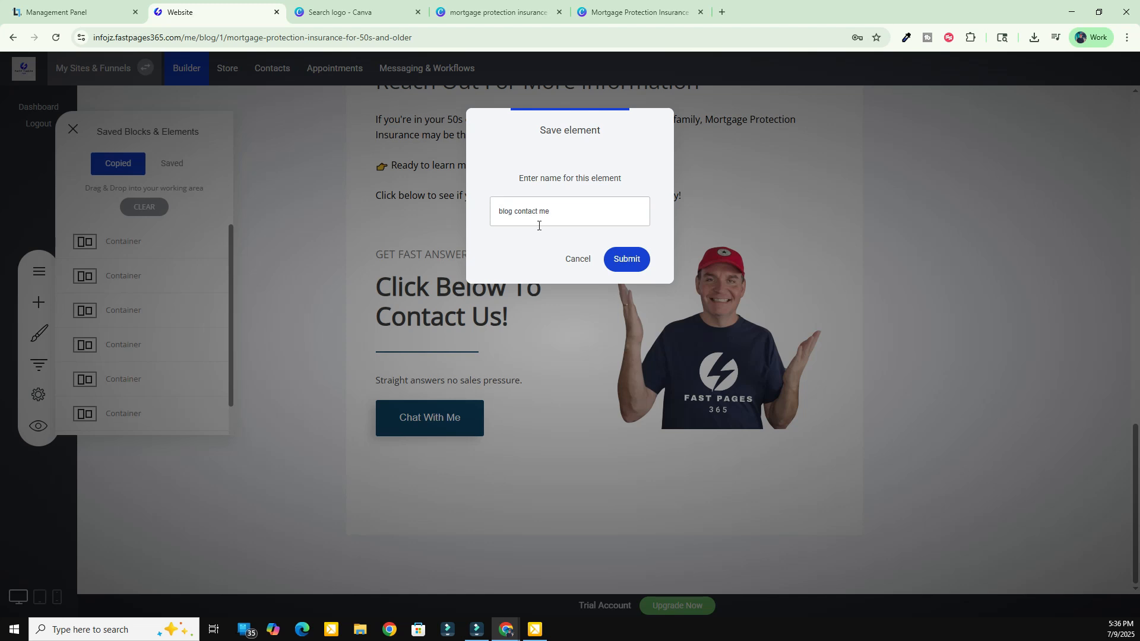
click(617, 261)
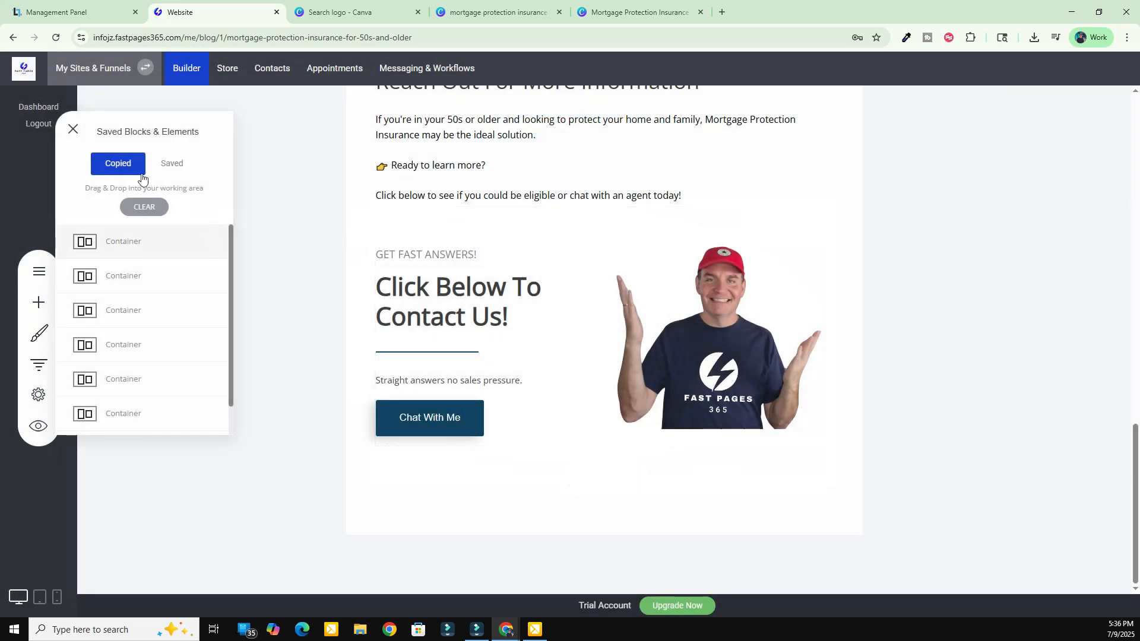
- Insert the saved "blog contact me" block below the existing contact block at the end of the post, and save the post
click(171, 165)
drag(114, 223, 611, 469)
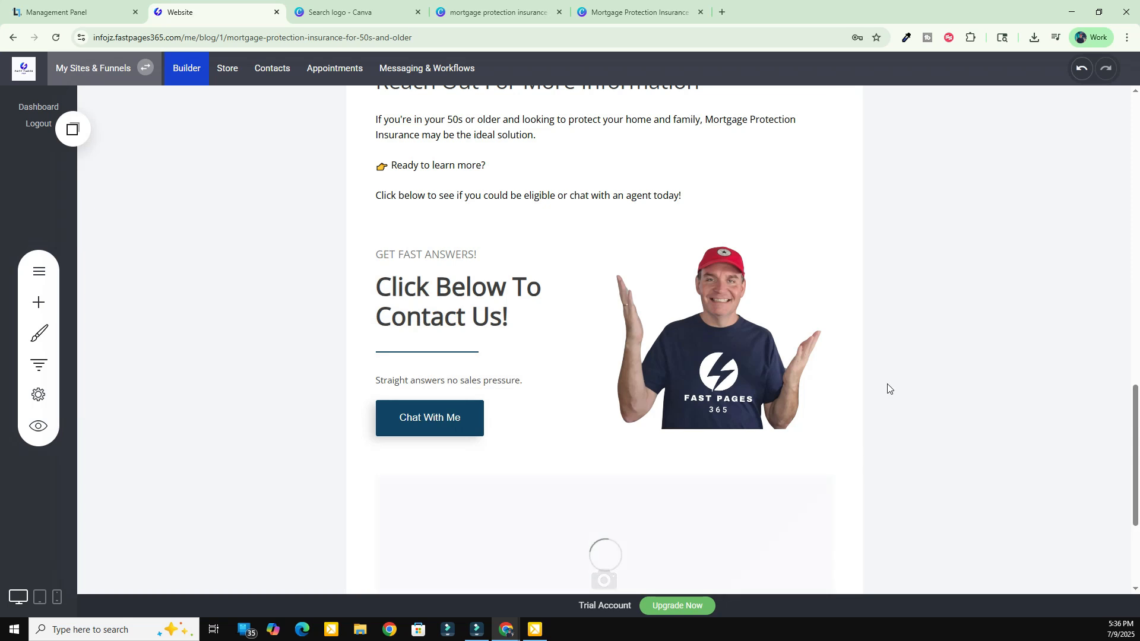
scroll(888, 389, down, 3)
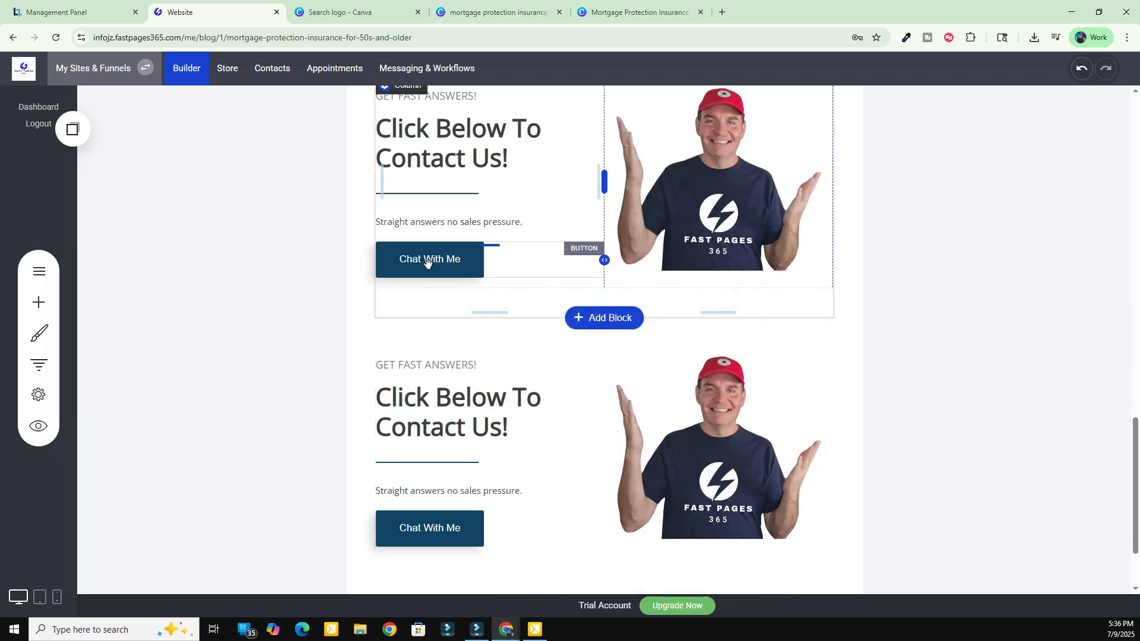
scroll(546, 376, up, 3)
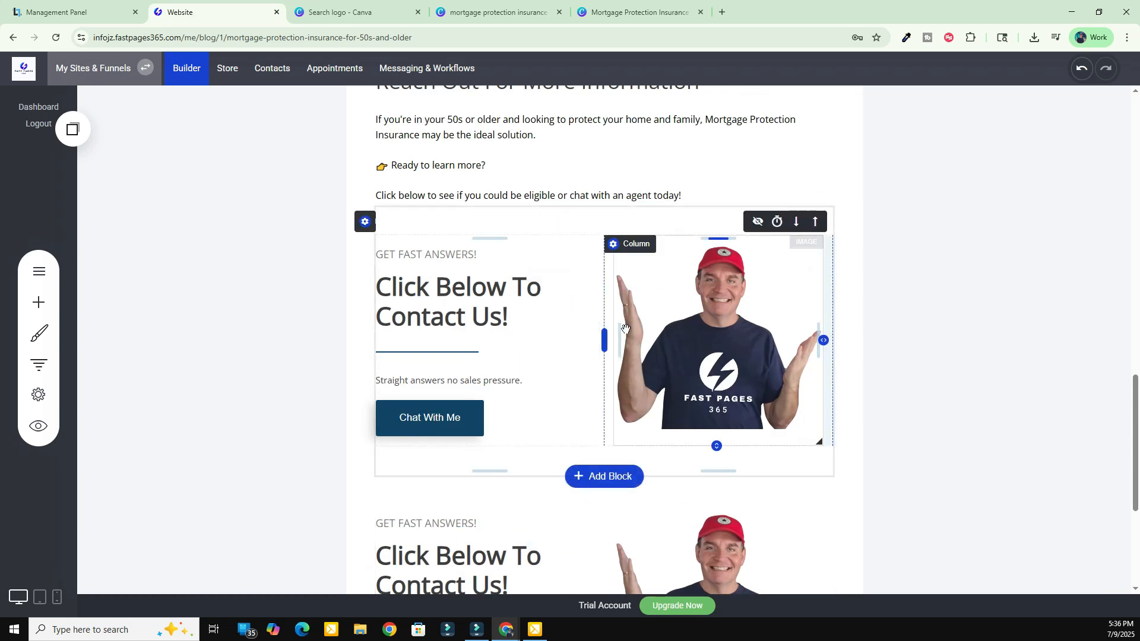
scroll(740, 347, up, 15)
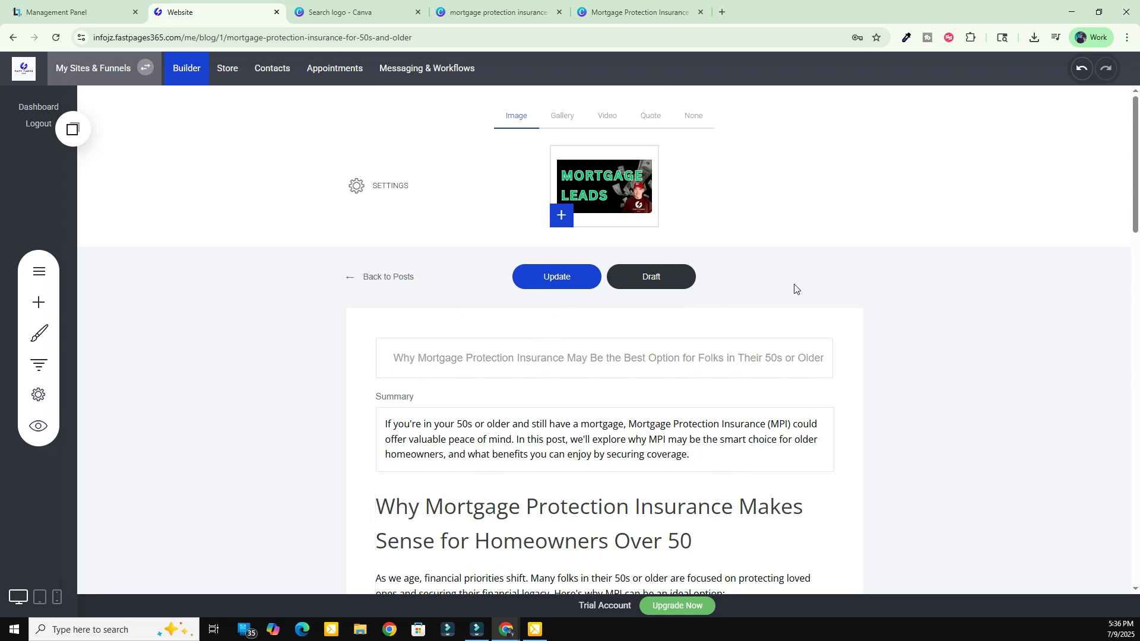
click(645, 279)
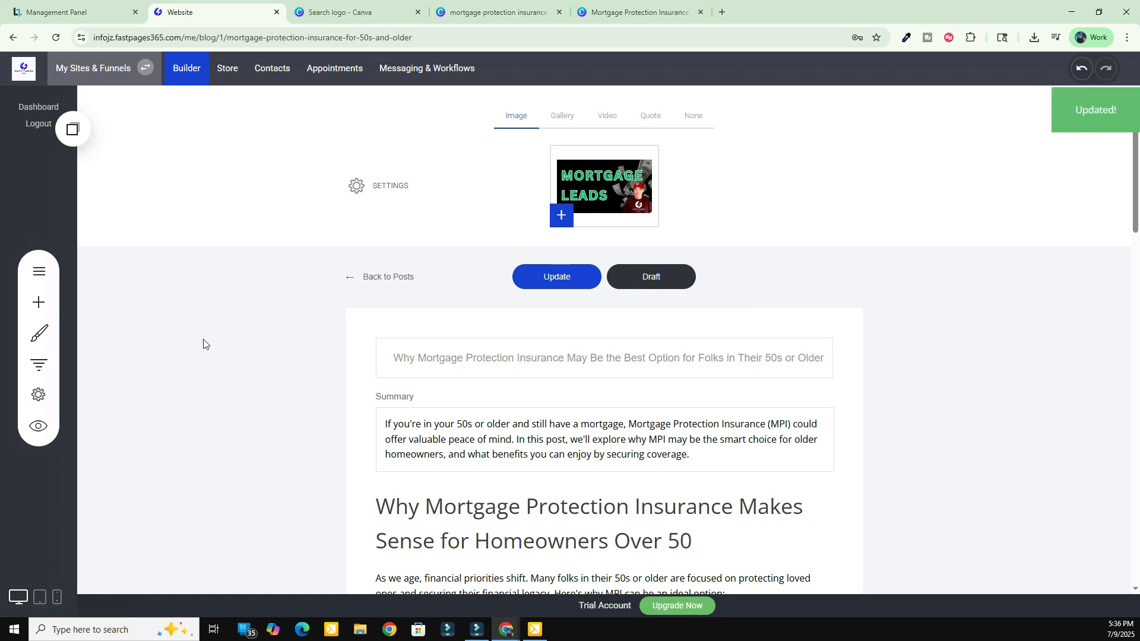
- Leave the blog post for the website's home page in the builder, and open the website's domain settings
click(38, 271)
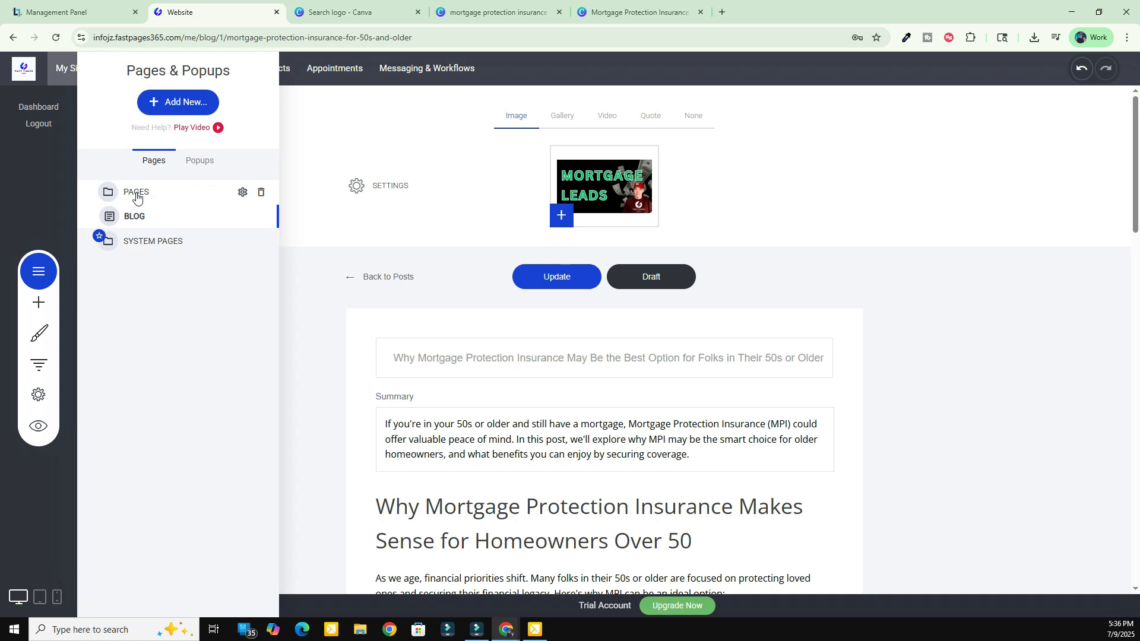
click(1030, 350)
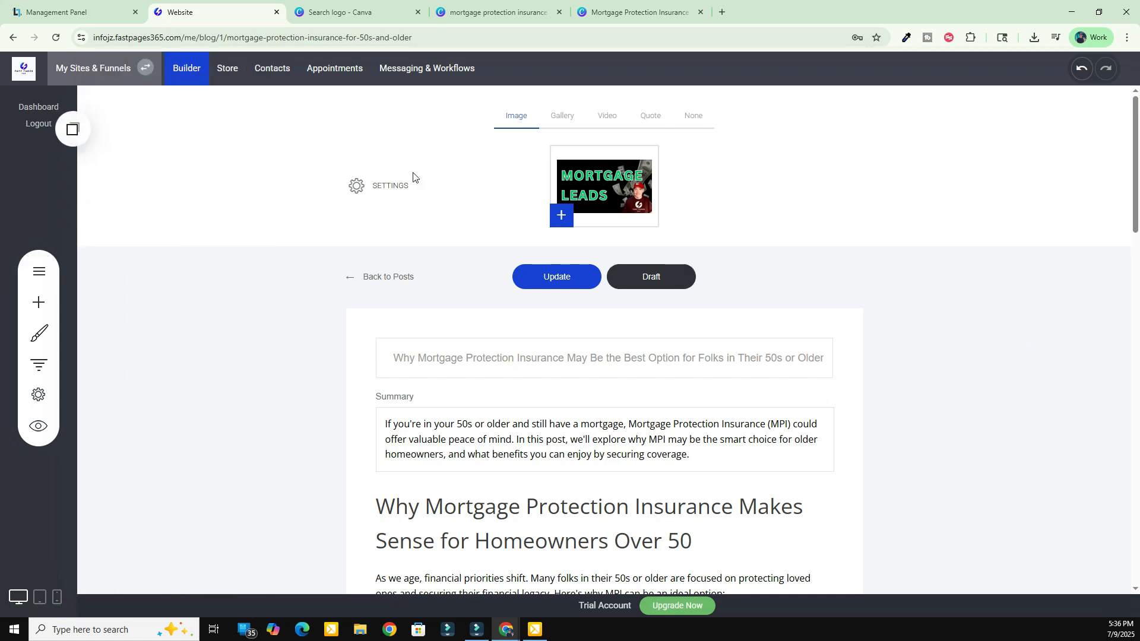
click(187, 67)
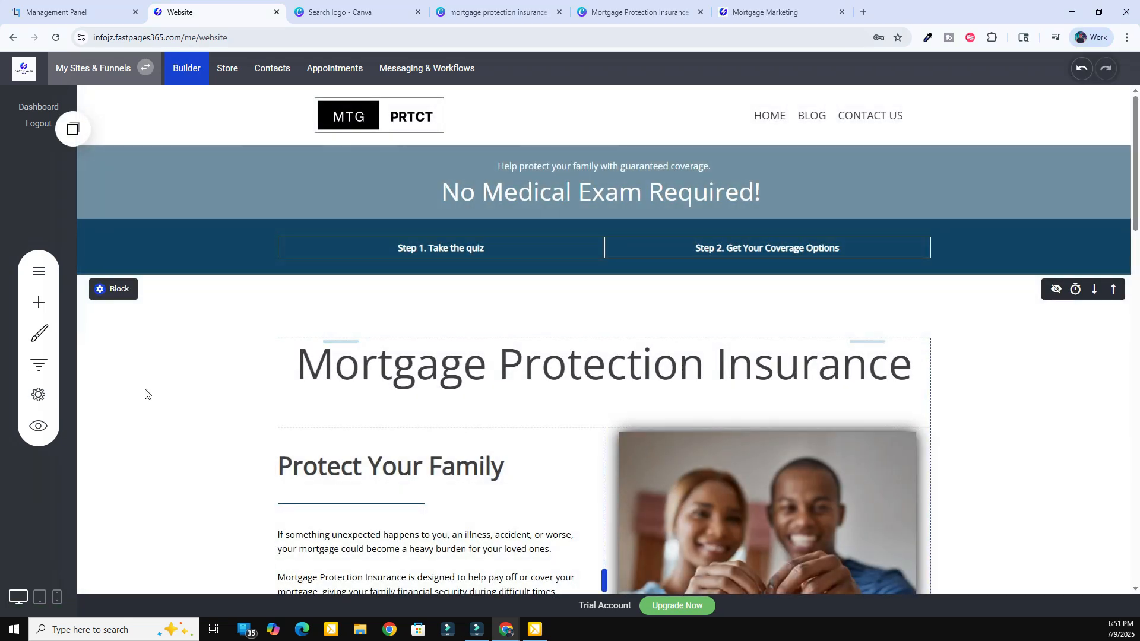
click(39, 399)
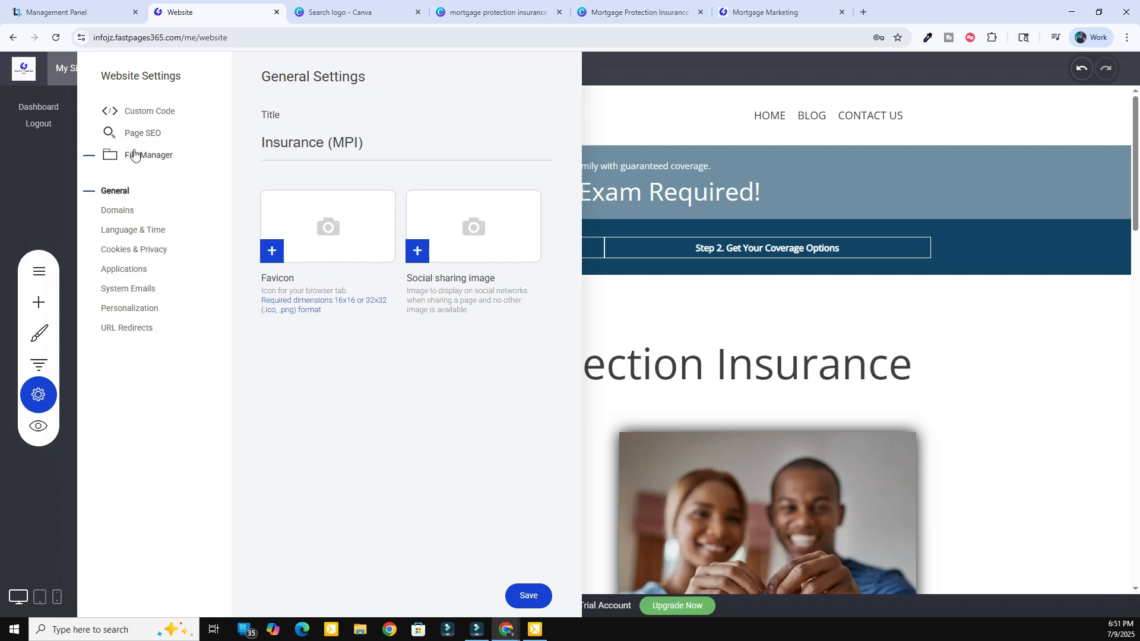
click(120, 214)
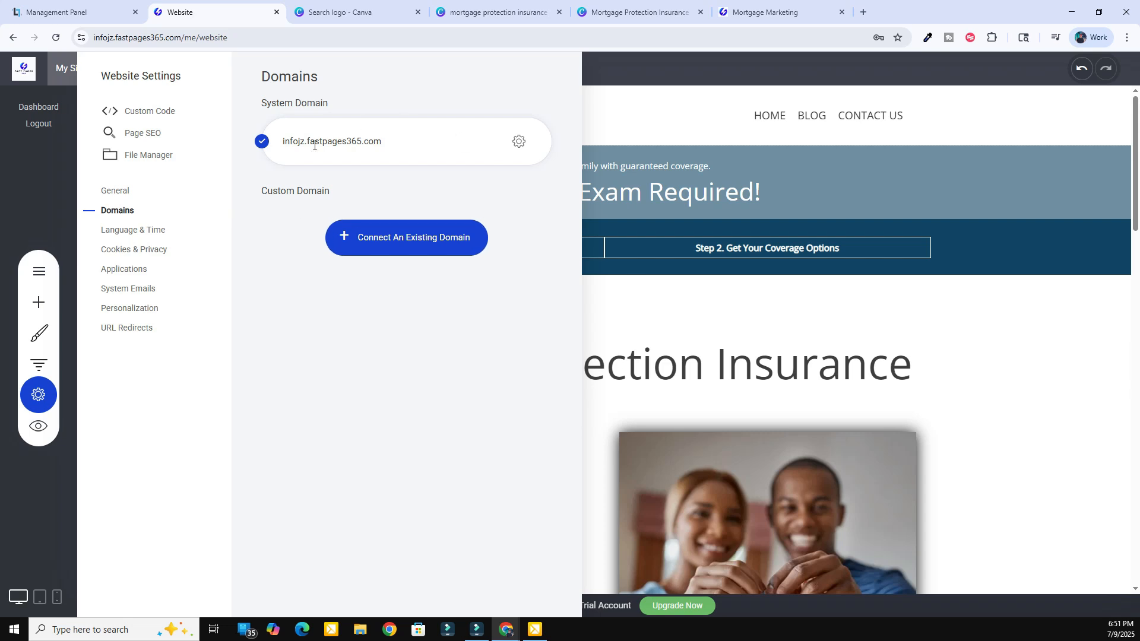
- Examine the website's system domain and the option for changing its subdomain
mouse_move(394, 143)
mouse_down()
mouse_move(355, 144)
mouse_move(381, 146)
mouse_up()
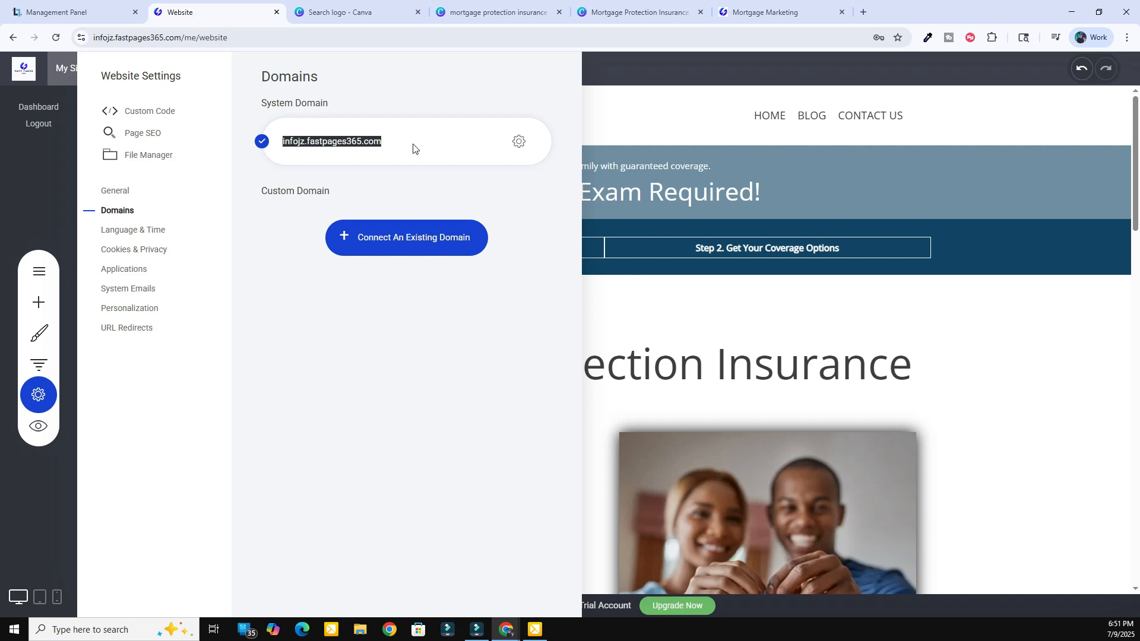
click(521, 143)
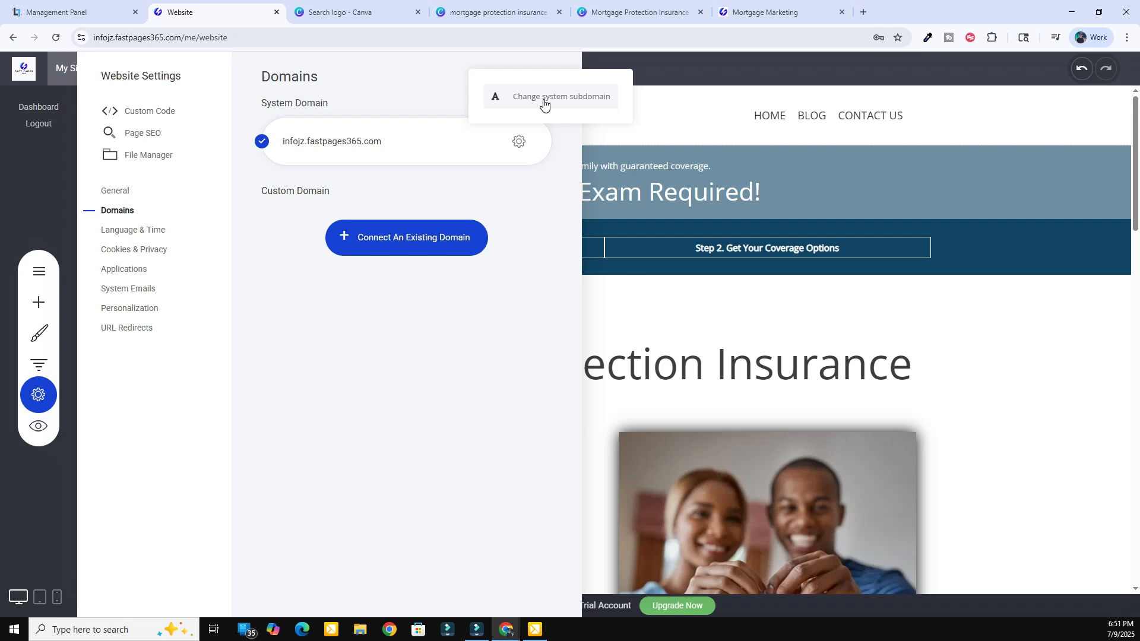
double_click(303, 140)
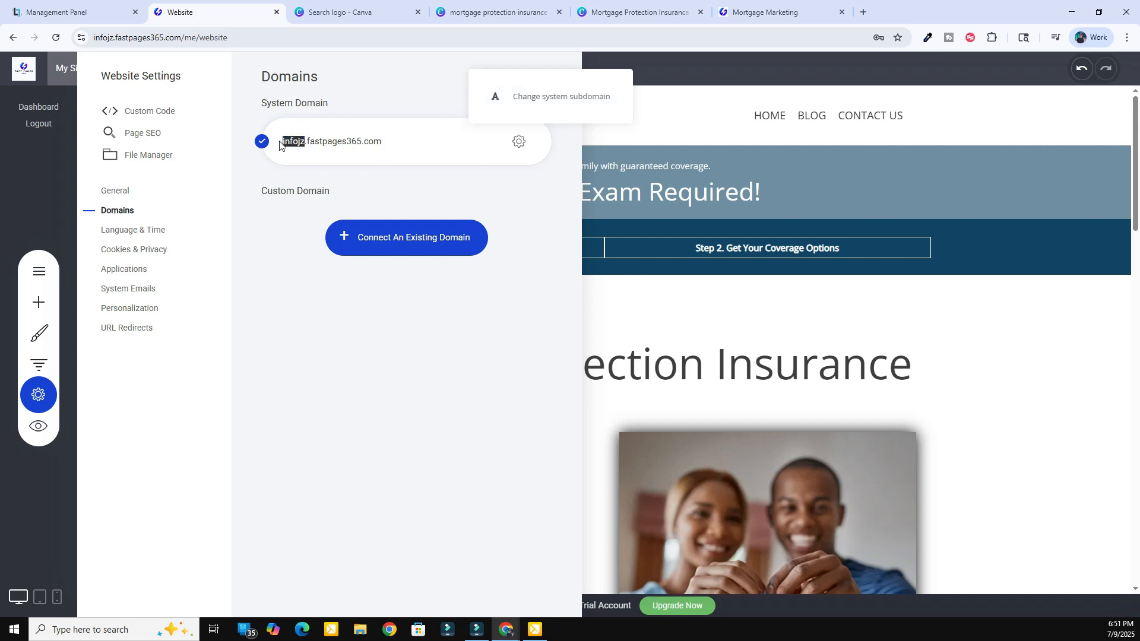
click(527, 219)
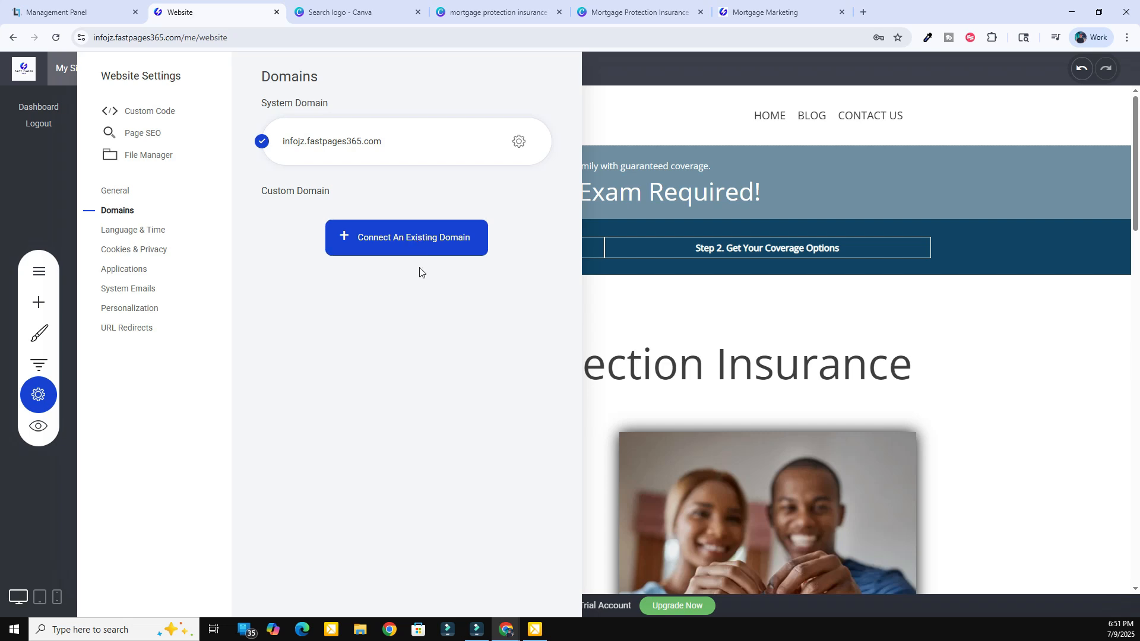
- Connect the existing domain testtimdomain.com to the website as its custom domain
click(386, 245)
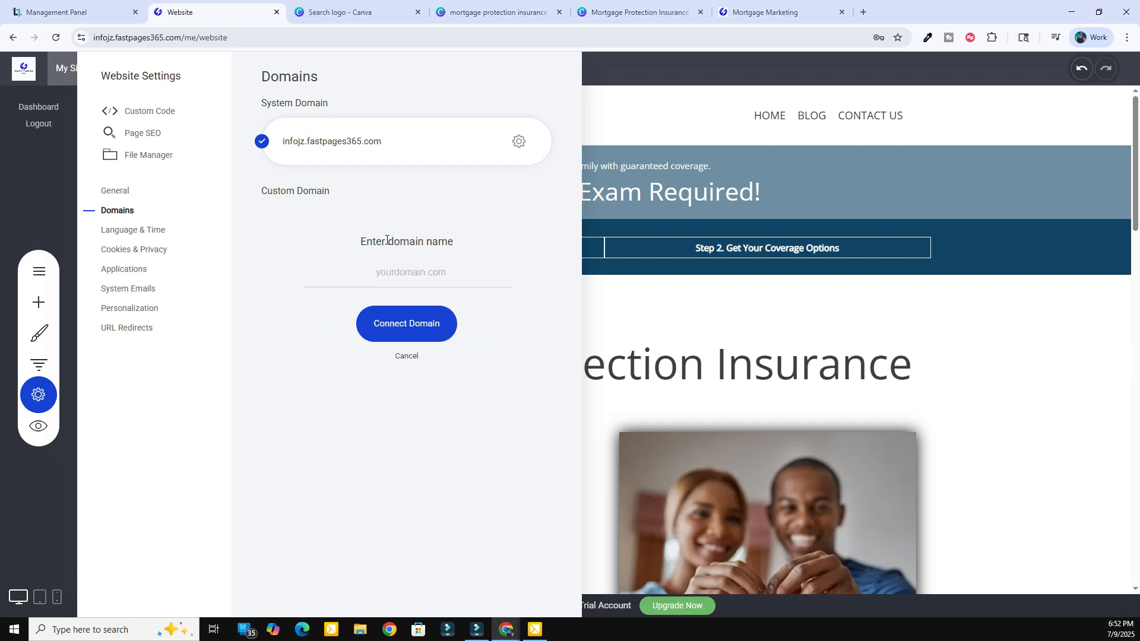
click(414, 273)
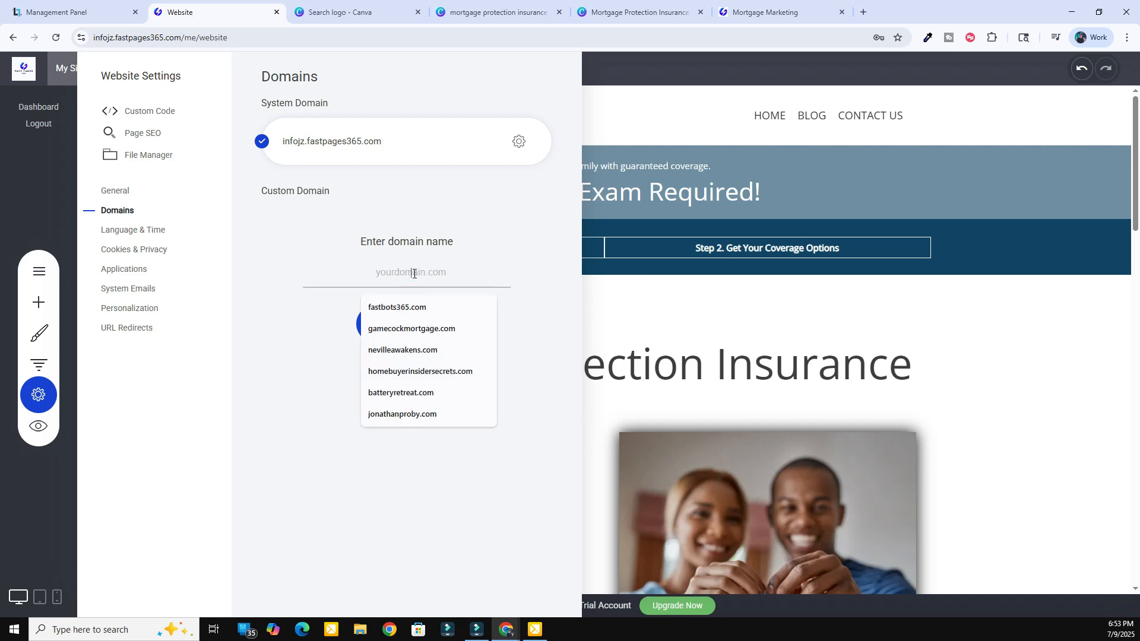
text(testtim)
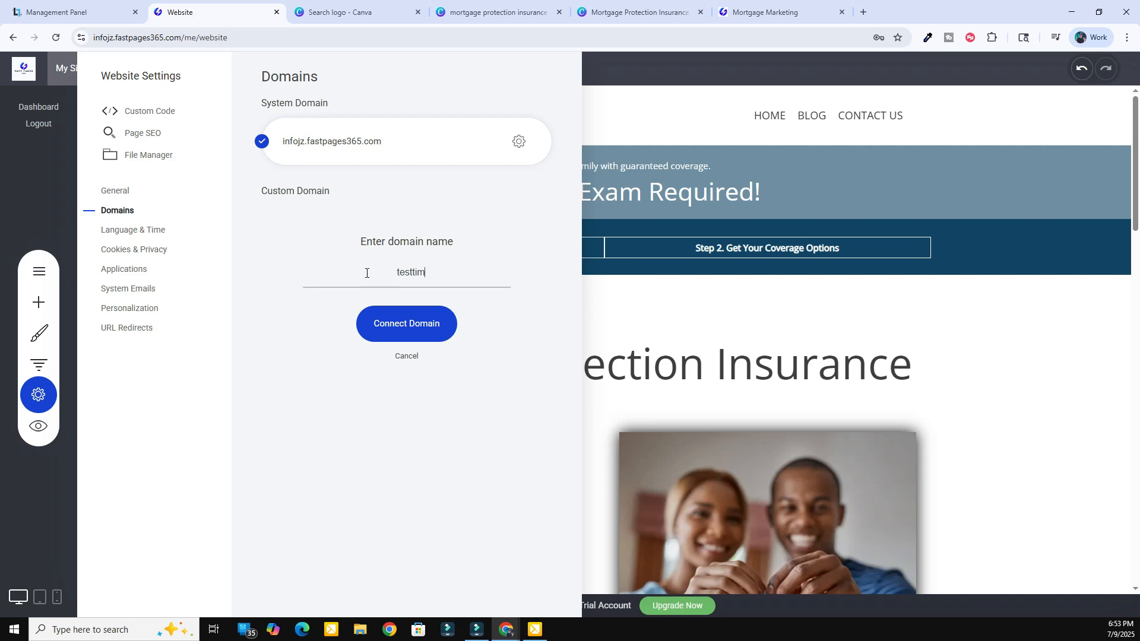
text(domain.com)
click(395, 326)
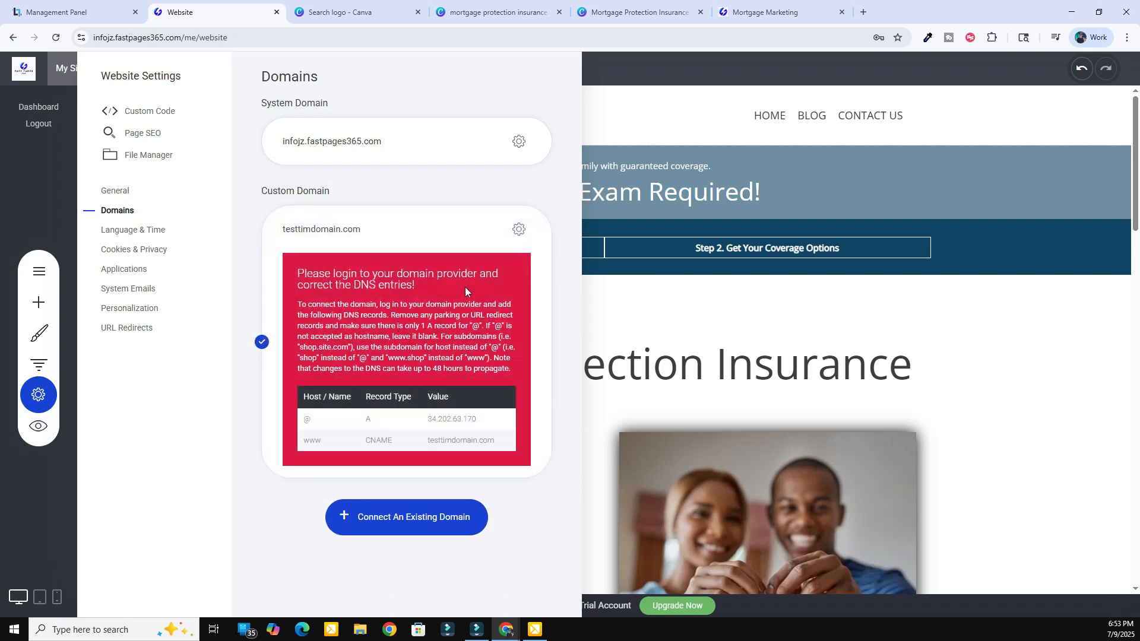
- Review the DNS records required for the custom domain, then close the website settings and look over the home page
drag(353, 287, 374, 289)
drag(443, 418, 469, 418)
click(1086, 413)
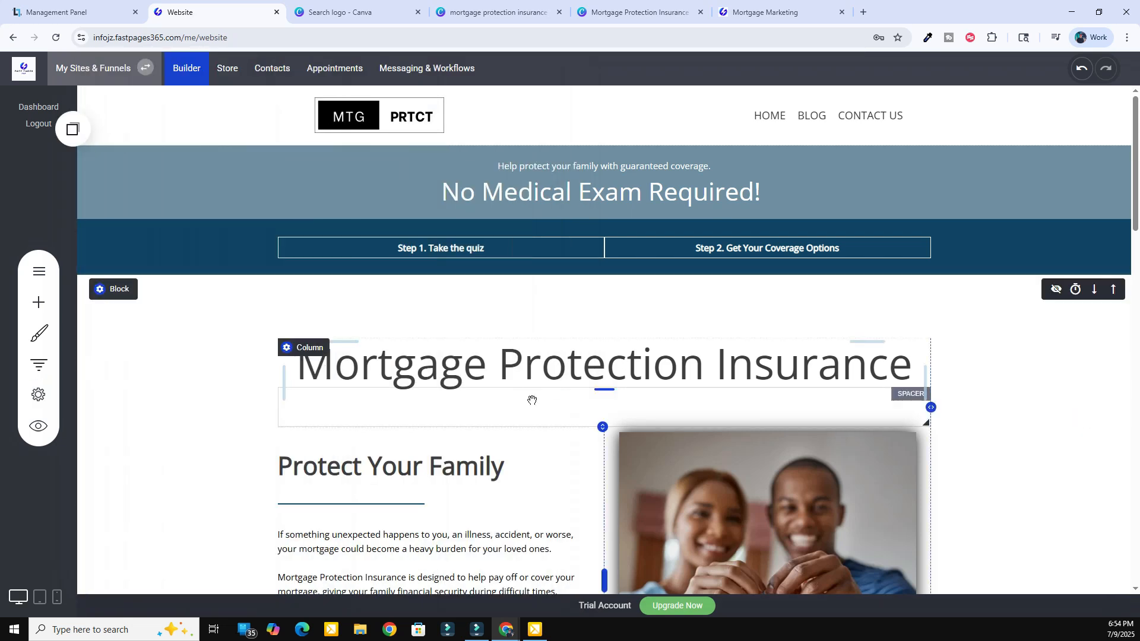
scroll(529, 399, down, 8)
scroll(568, 418, down, 10)
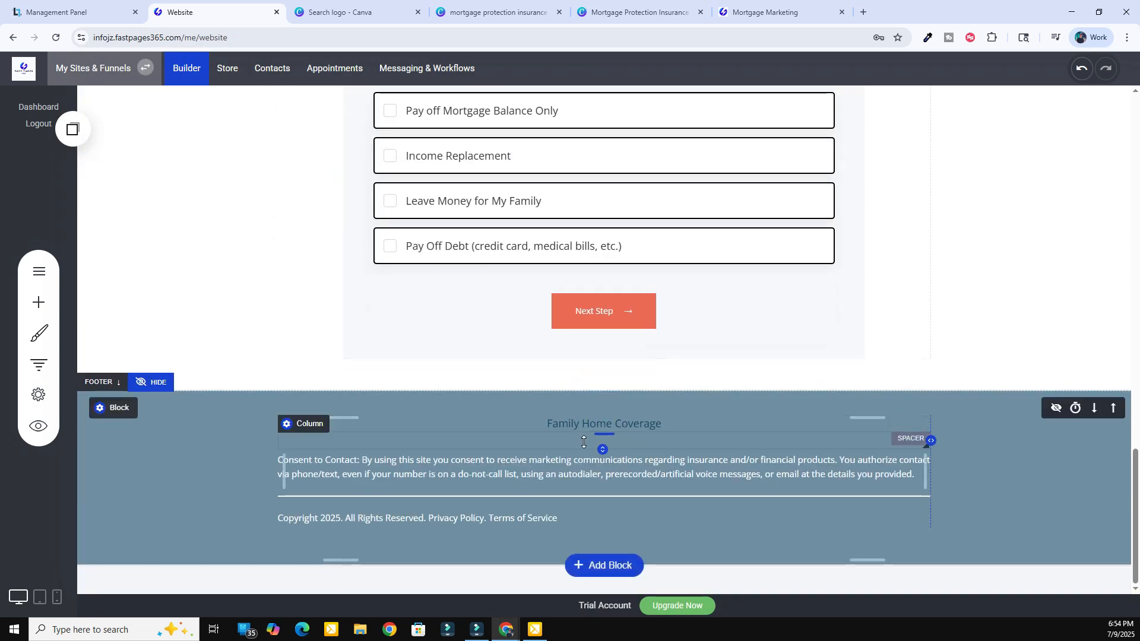
scroll(641, 386, up, 20)
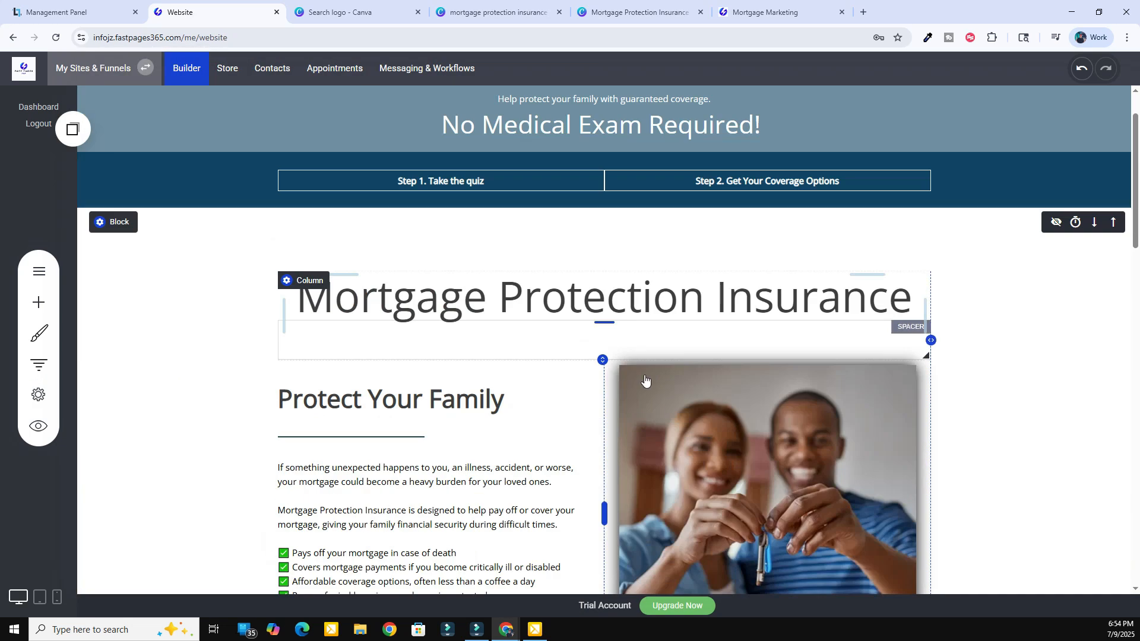
- Switch to the Fast Pages 365 Mortgage Marketing page and open the Searchable Knowledge Base linked in its footer
click(751, 19)
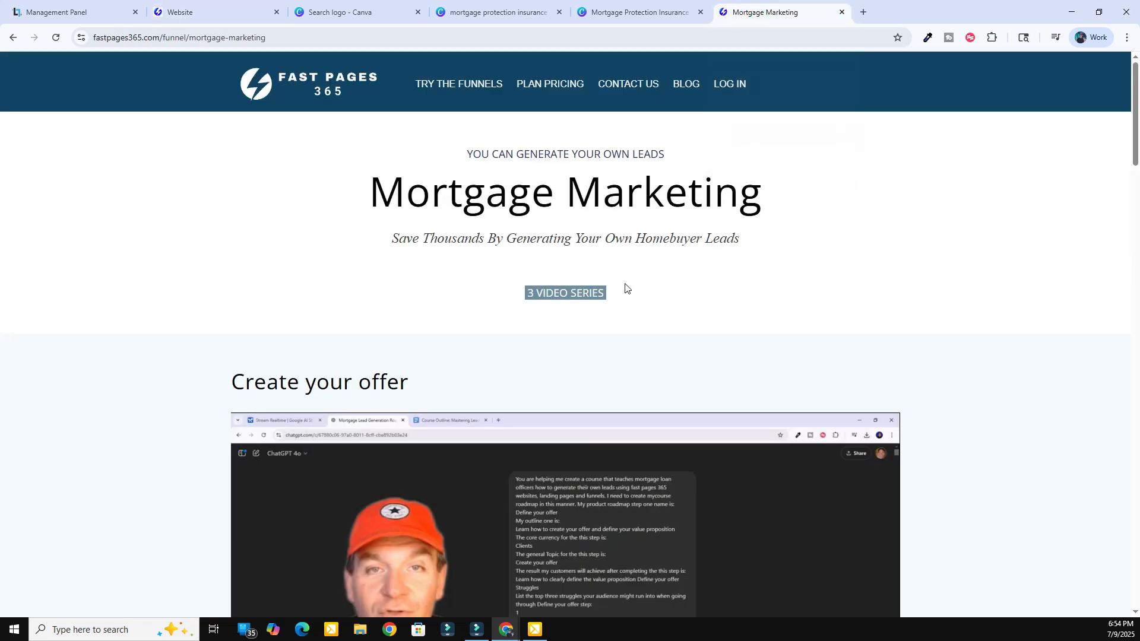
scroll(581, 389, down, 20)
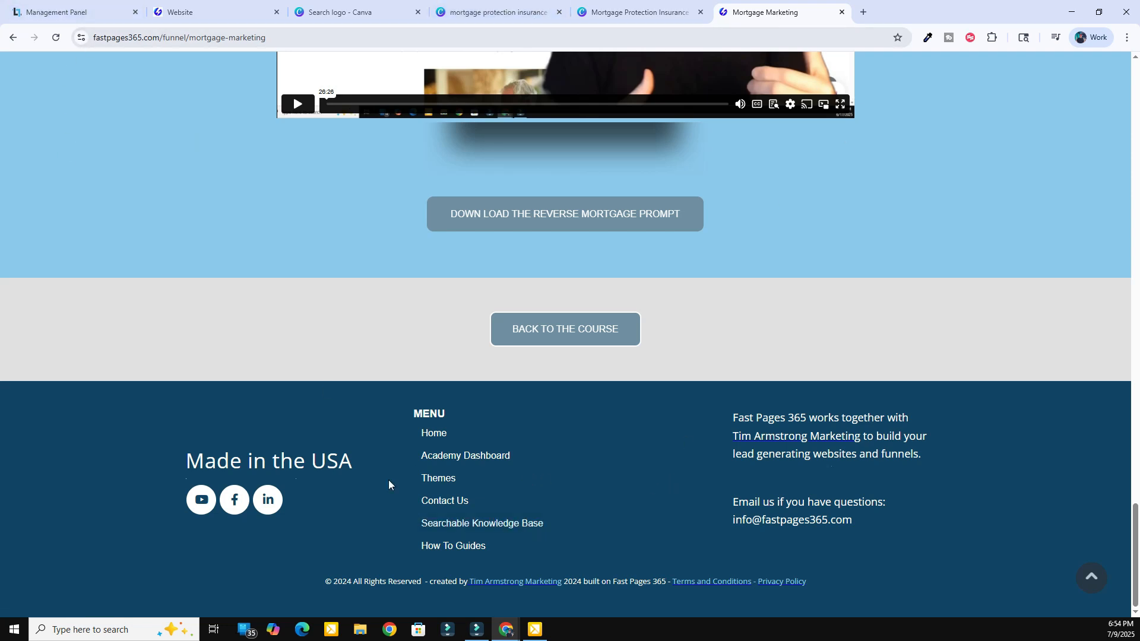
click(448, 524)
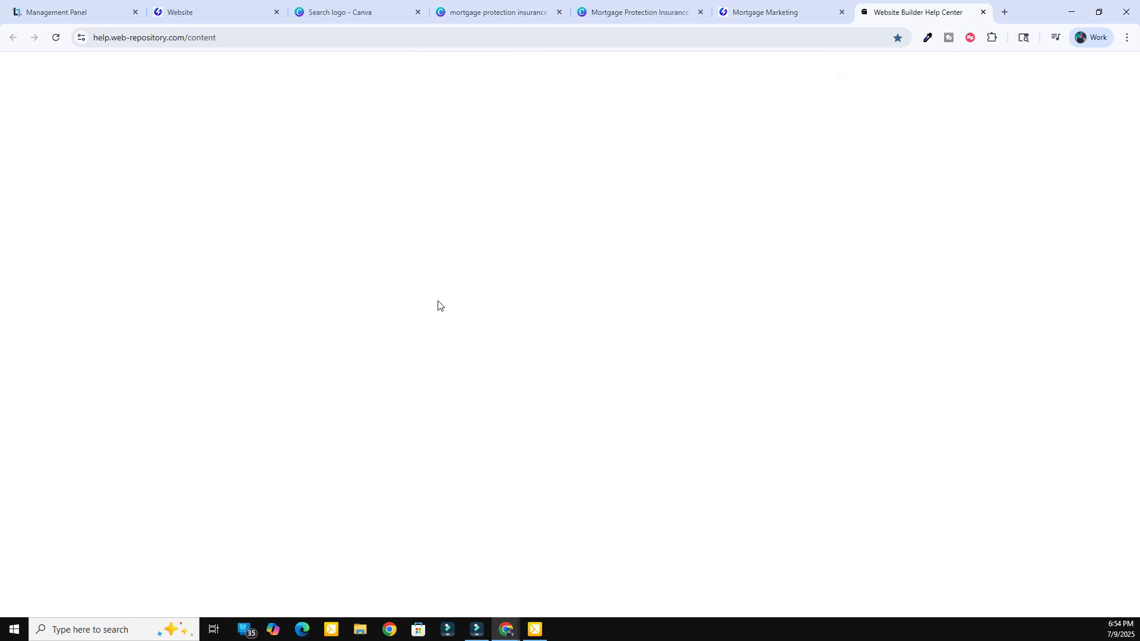
- Search the help center for "connect domain"
click(423, 237)
text(conne)
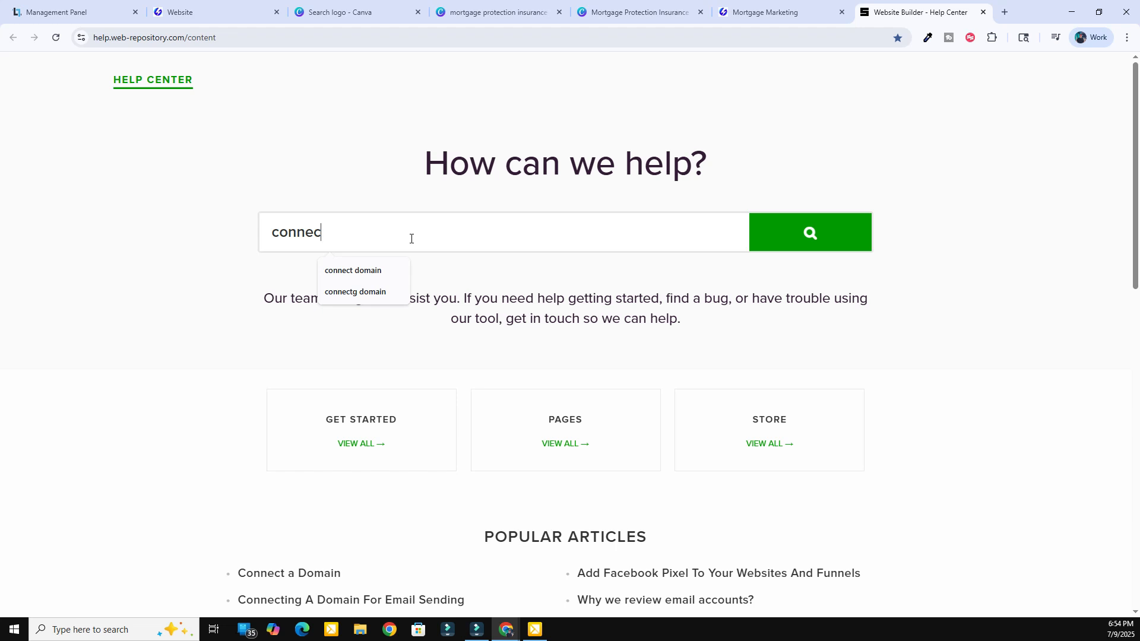
text(c)
click(372, 272)
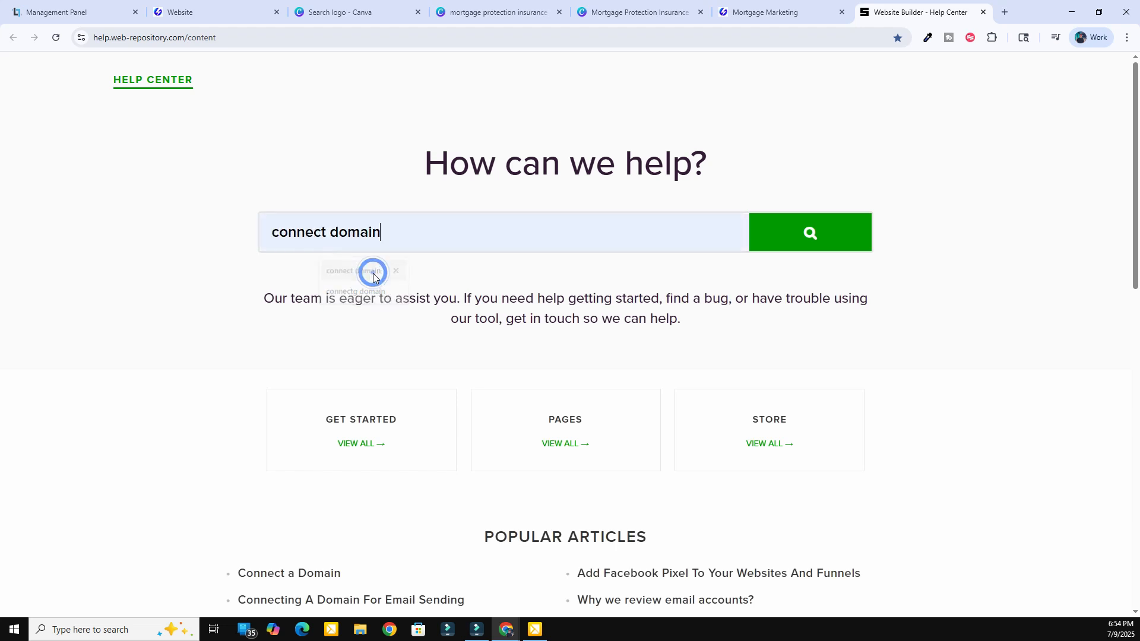
click(809, 236)
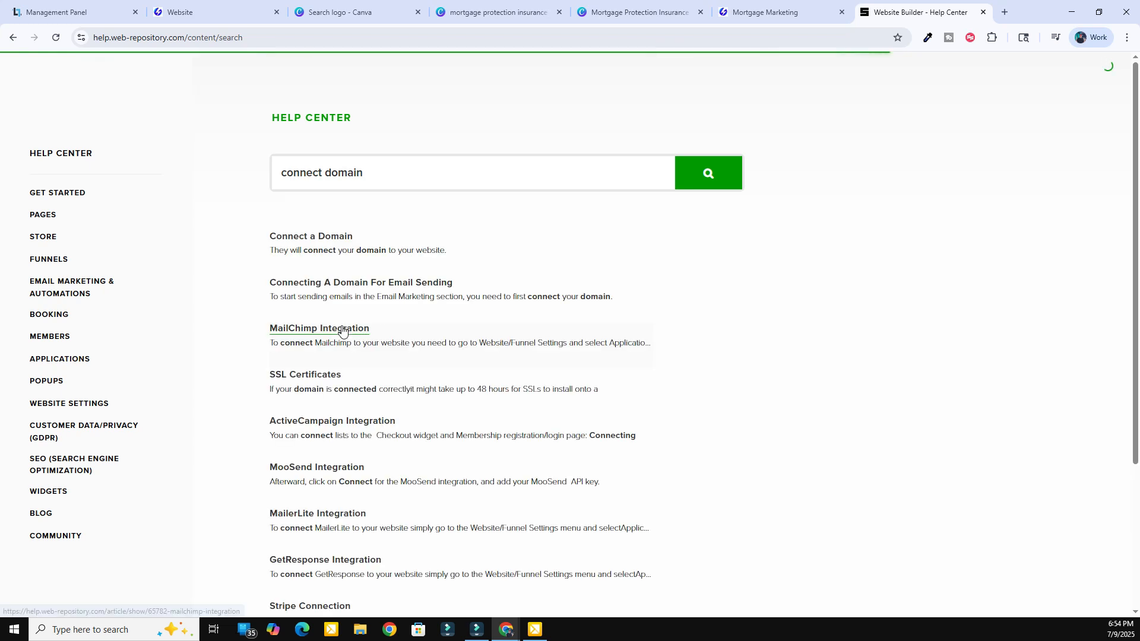
- Open the "Connect a Domain" article and read through its DNS record instructions
click(308, 240)
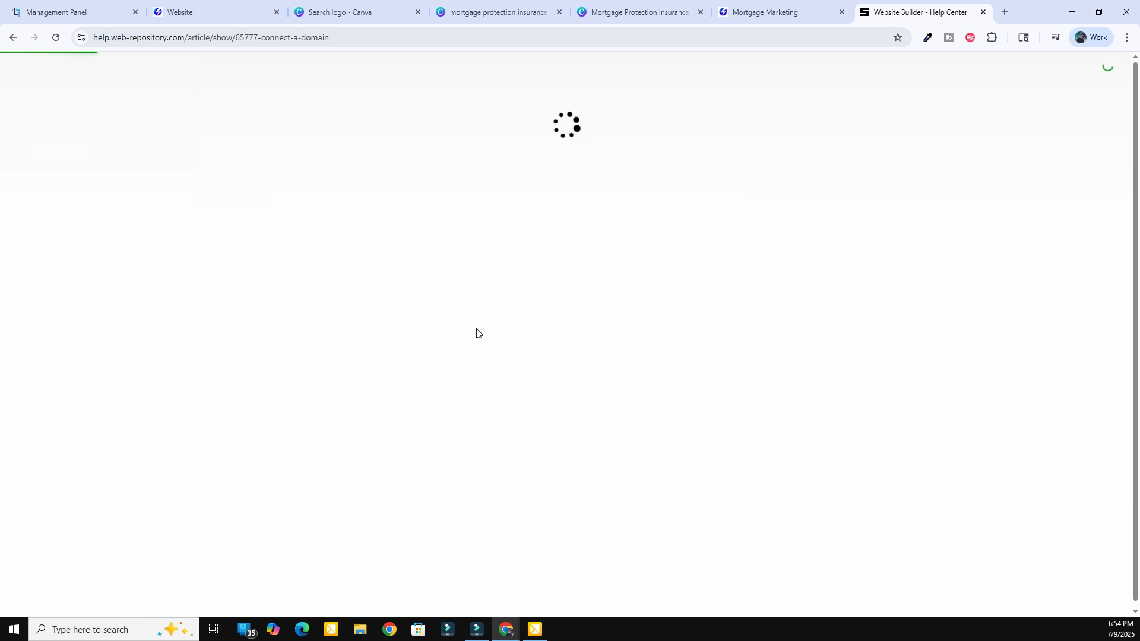
scroll(554, 337, down, 3)
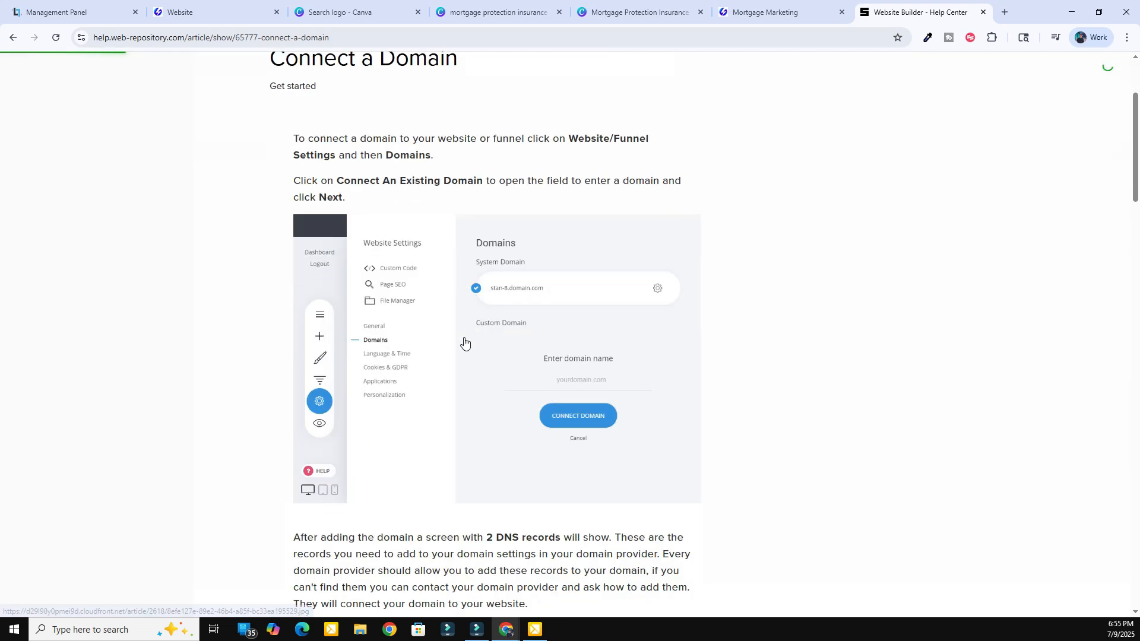
scroll(395, 333, down, 5)
scroll(394, 334, down, 18)
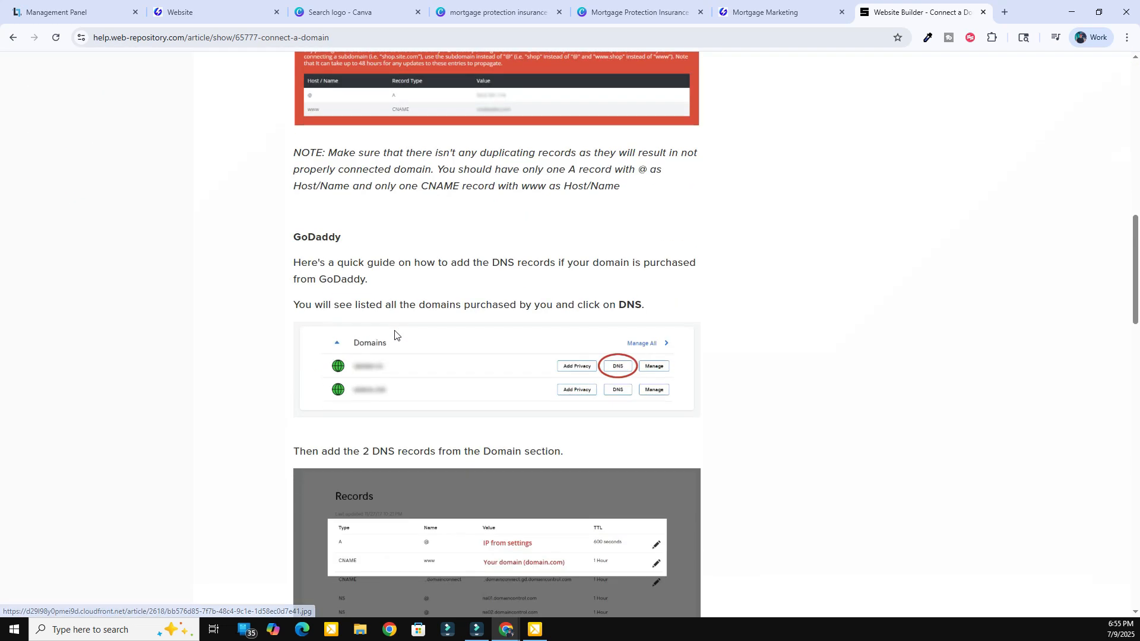
scroll(397, 339, down, 10)
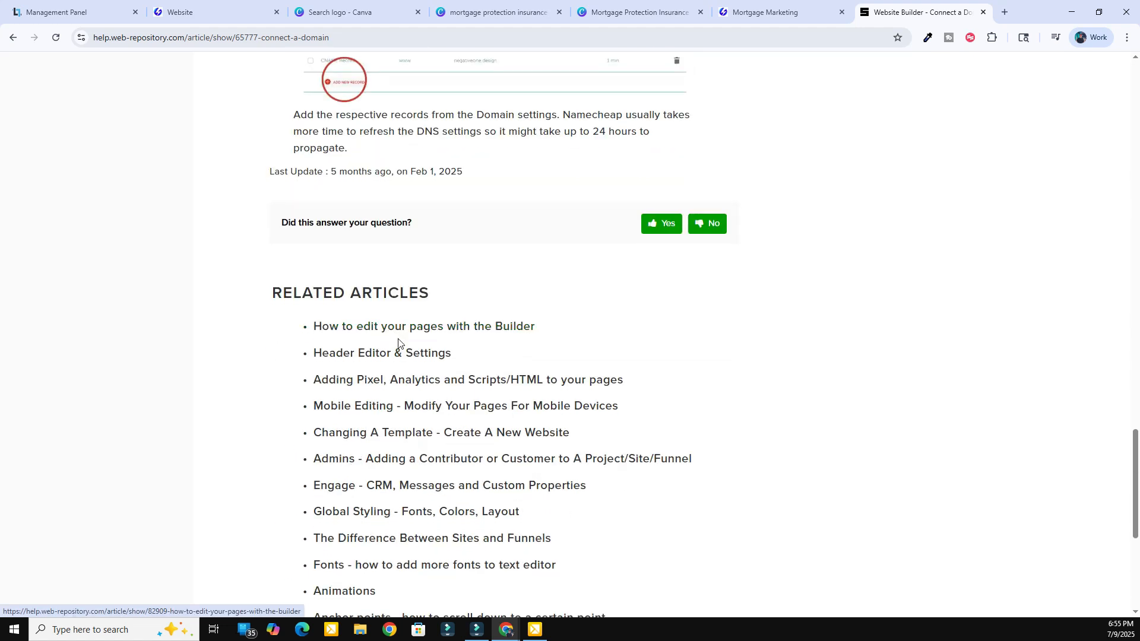
key(Home)
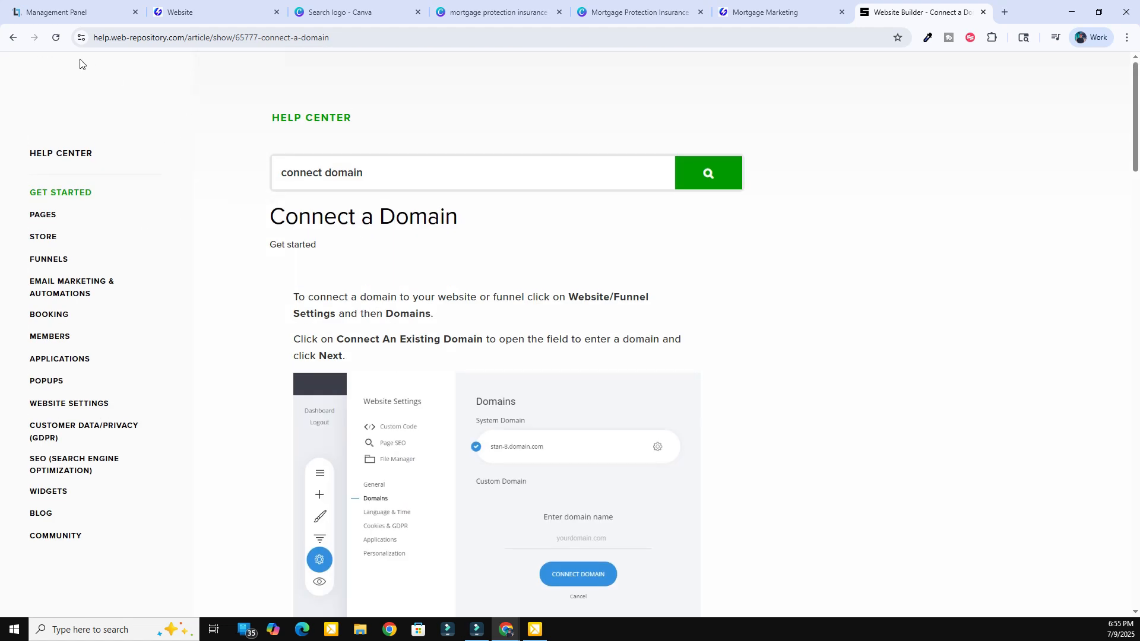
- Return to the search results and read the "Connecting A Domain For Email Sending" article
click(18, 41)
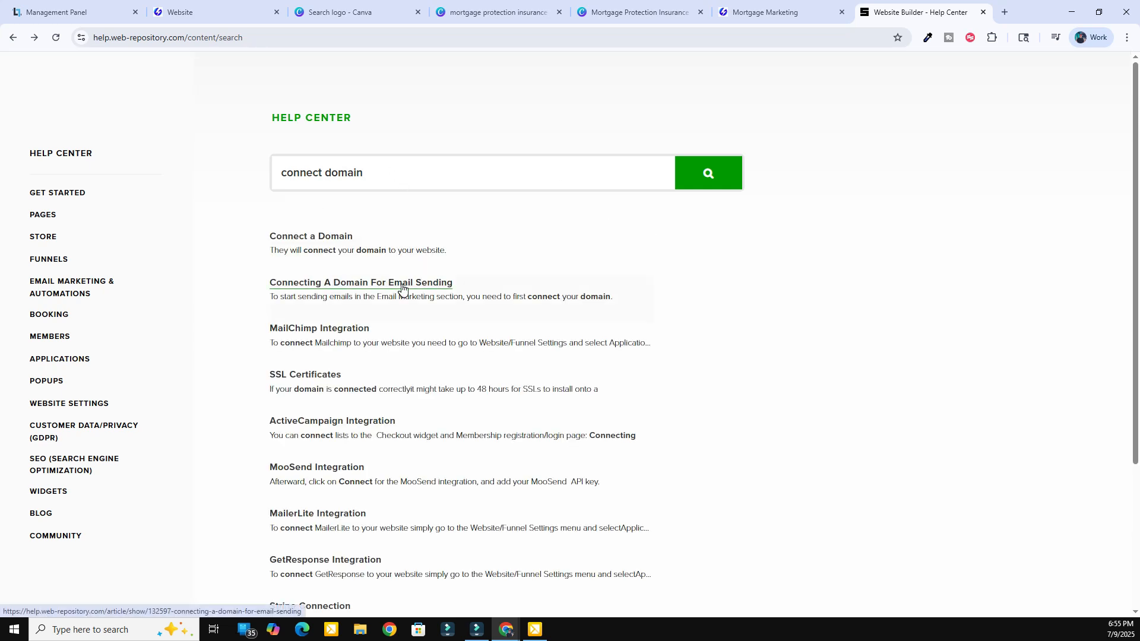
click(377, 285)
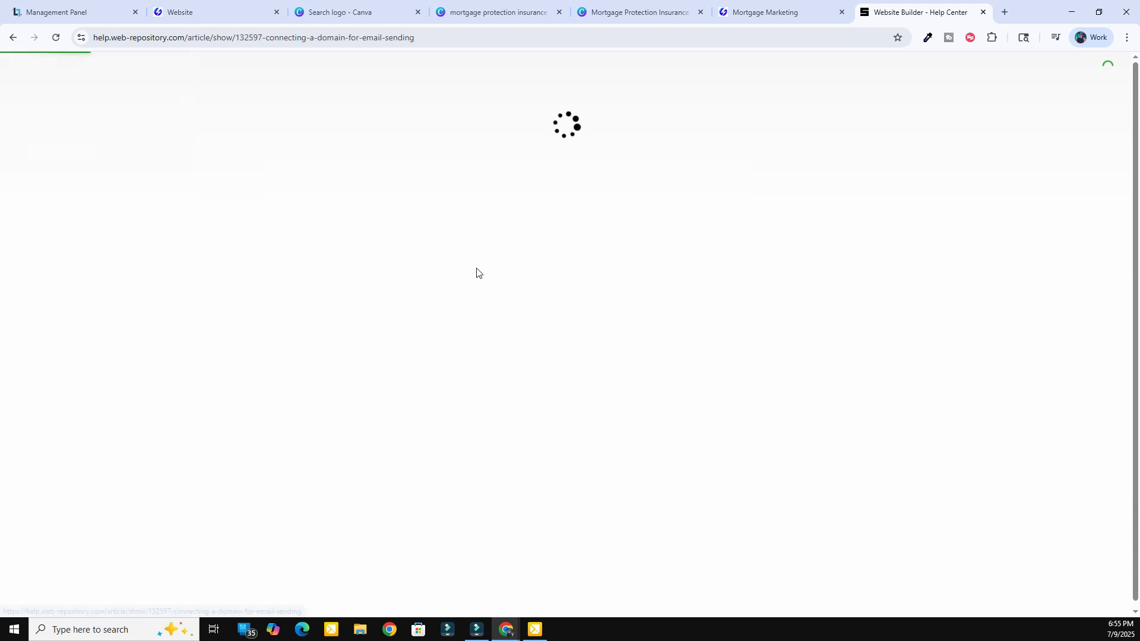
scroll(476, 272, down, 8)
scroll(472, 356, down, 5)
scroll(474, 353, up, 8)
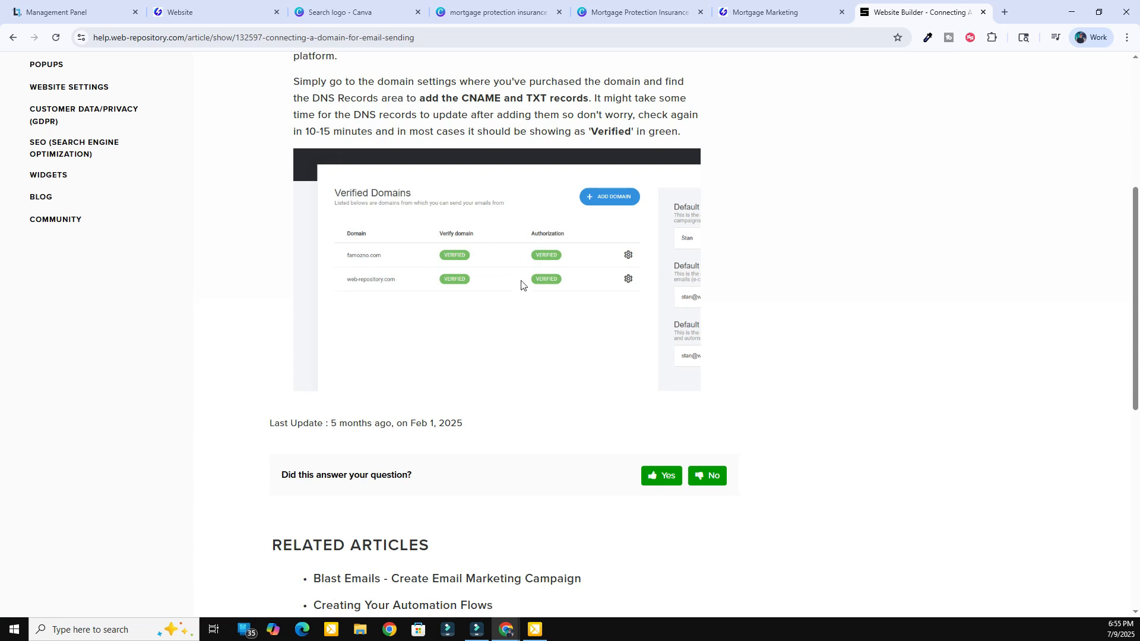
scroll(520, 285, up, 6)
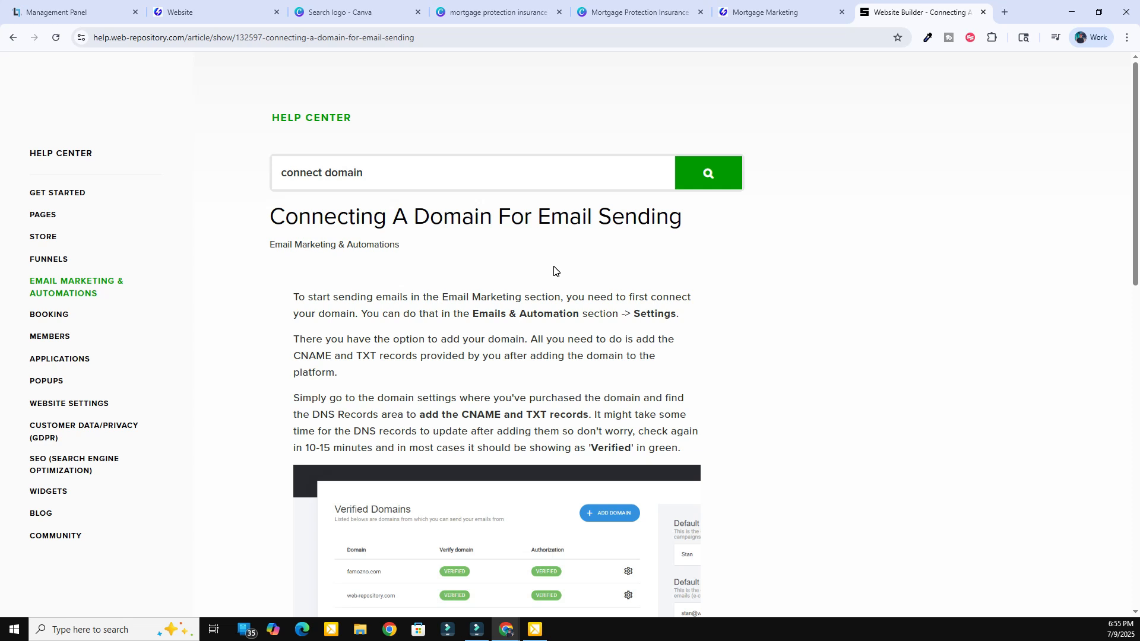
- Return to the Fast Pages 365 site and view the strategy session booking calendar on its Contact Us page
click(788, 9)
scroll(756, 163, up, 15)
click(625, 95)
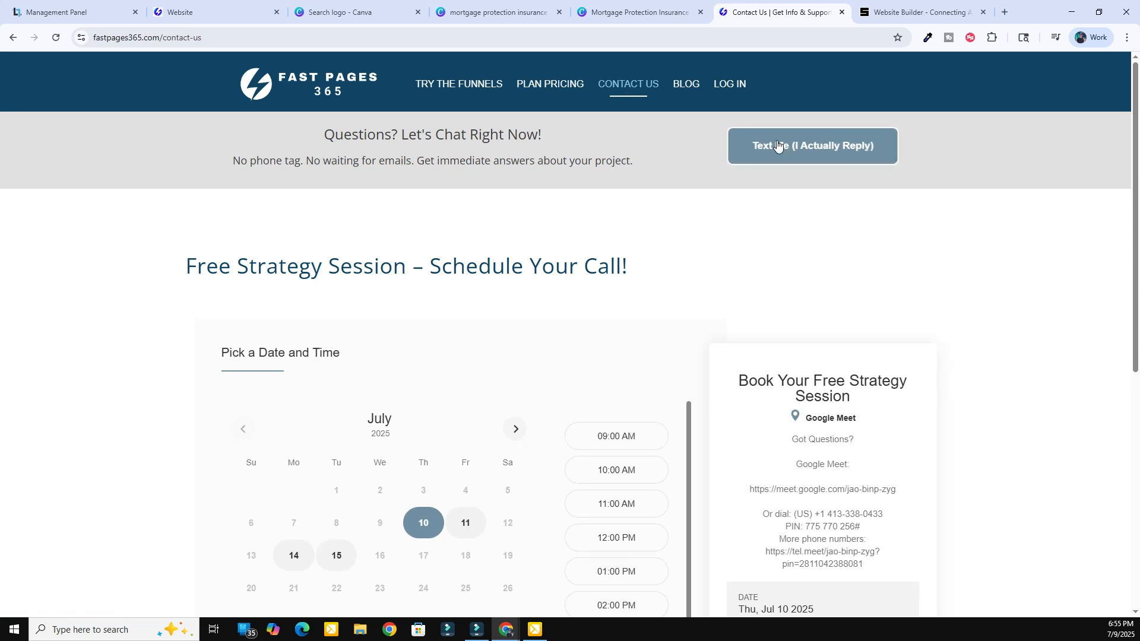
scroll(1068, 318, down, 3)
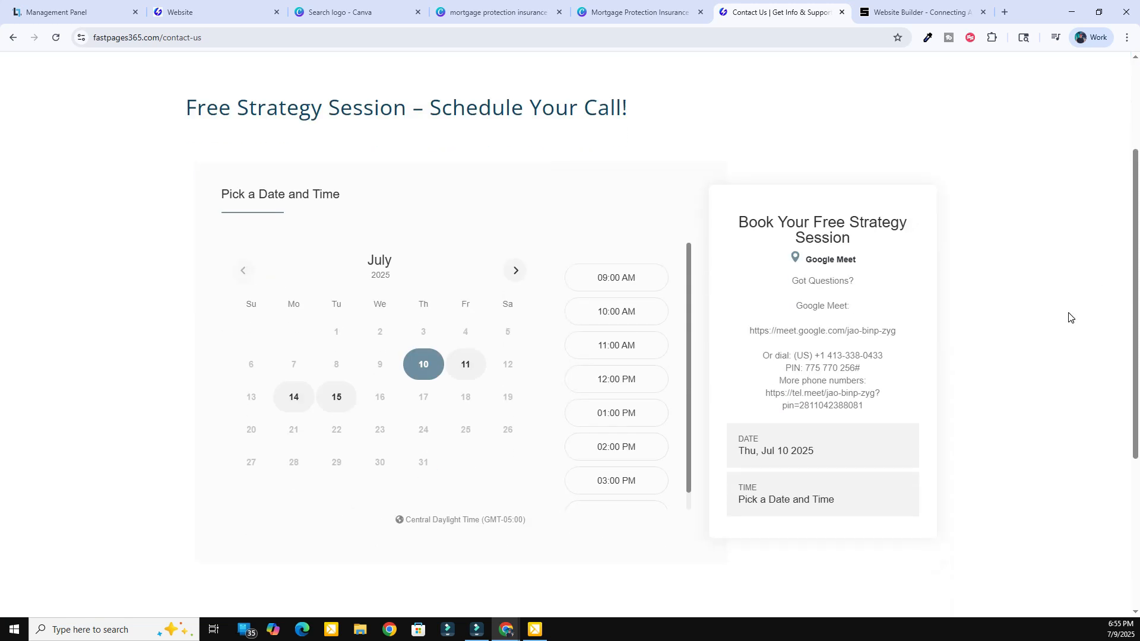